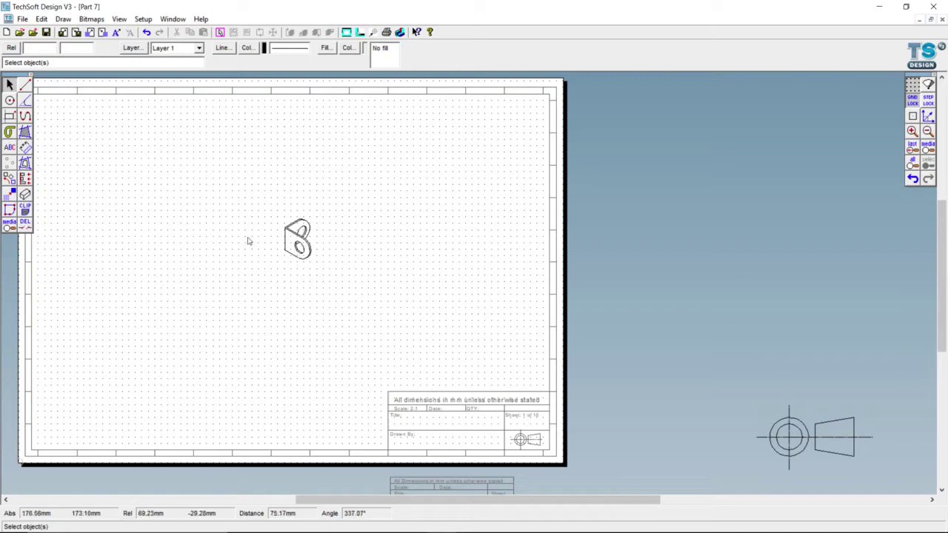
Box-select the whole isometric bracket and reposition it up and to the left on the Part 7 sheet
scroll(224, 231, "down", 1)
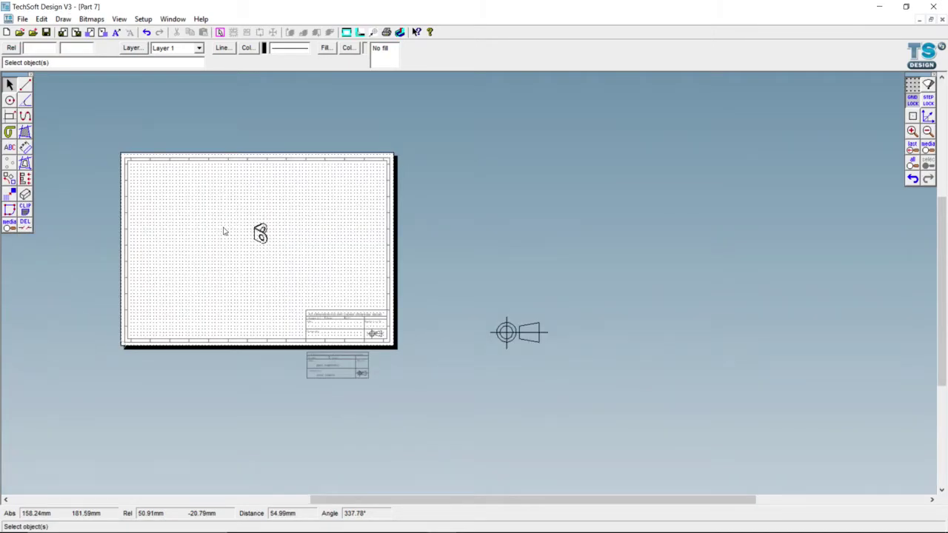
scroll(224, 231, "up", 2)
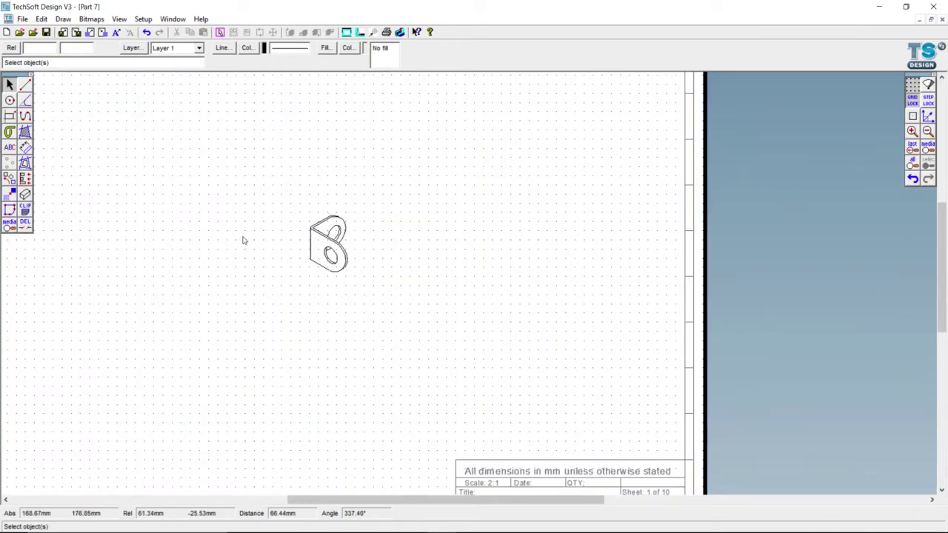
scroll(242, 240, "down", 1)
scroll(218, 224, "up", 1)
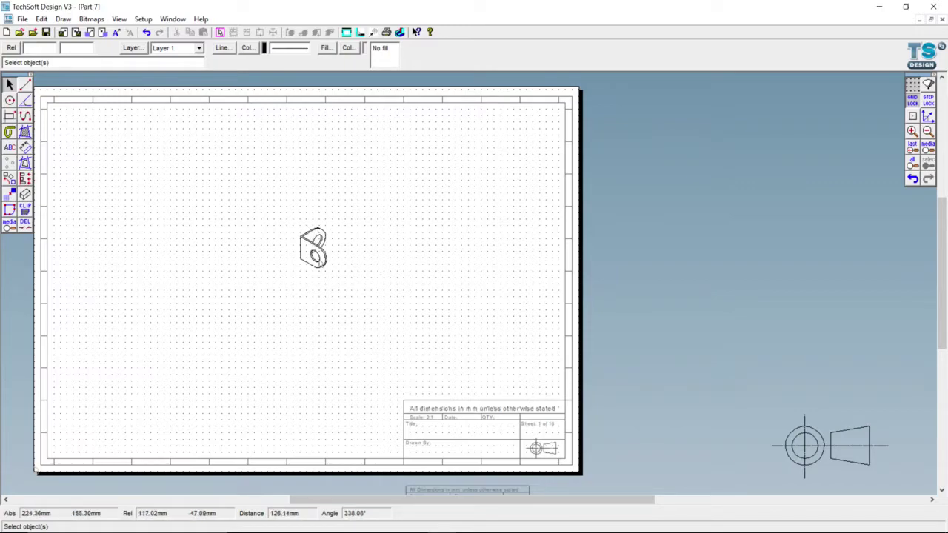
scroll(324, 234, "up", 3)
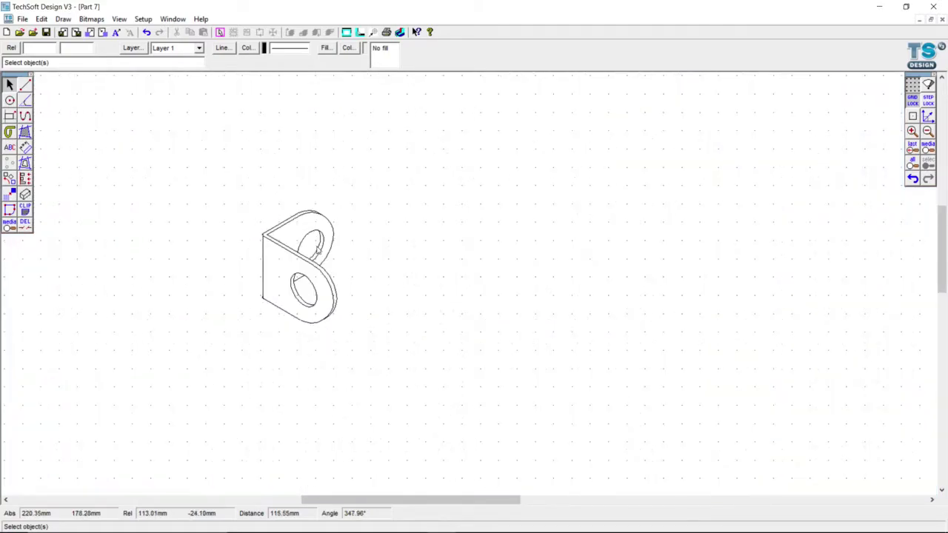
scroll(319, 250, "down", 1)
scroll(319, 250, "down", 1)
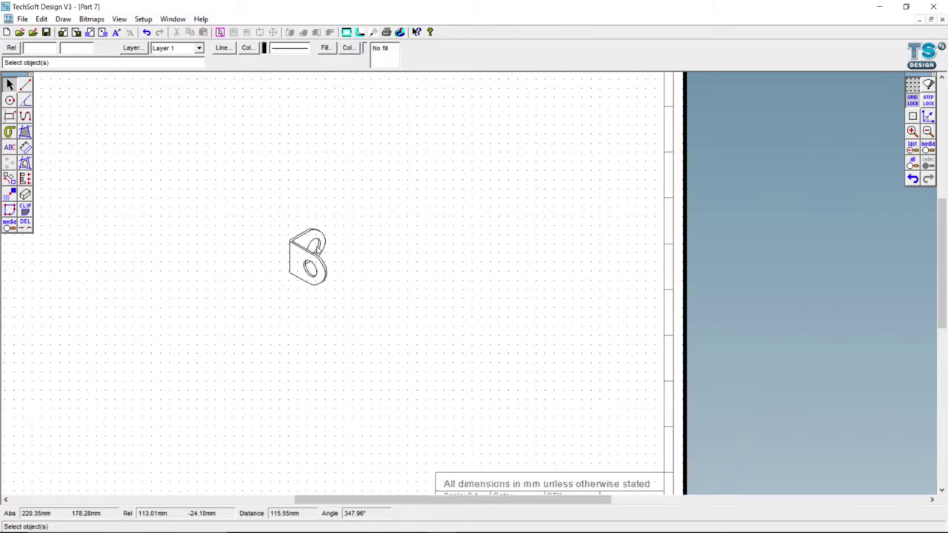
scroll(319, 250, "down", 1)
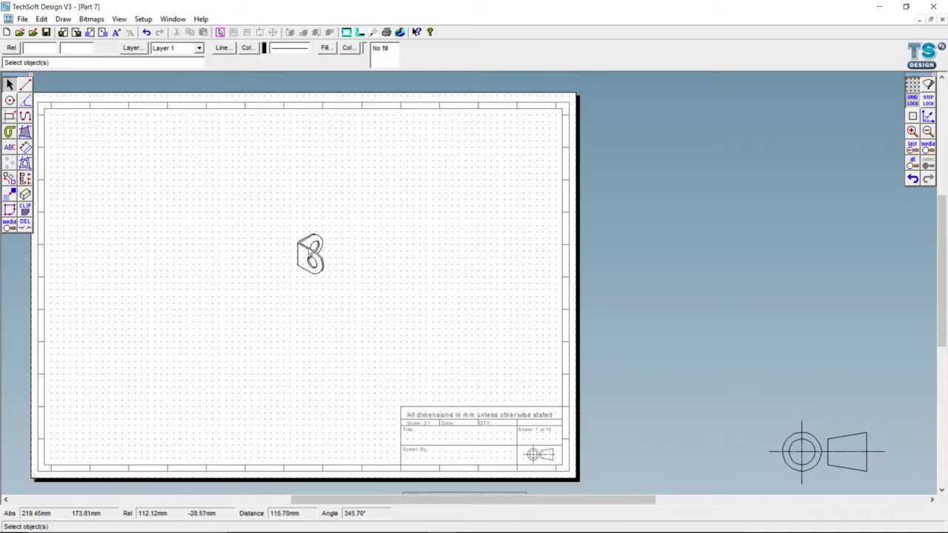
scroll(316, 246, "up", 2)
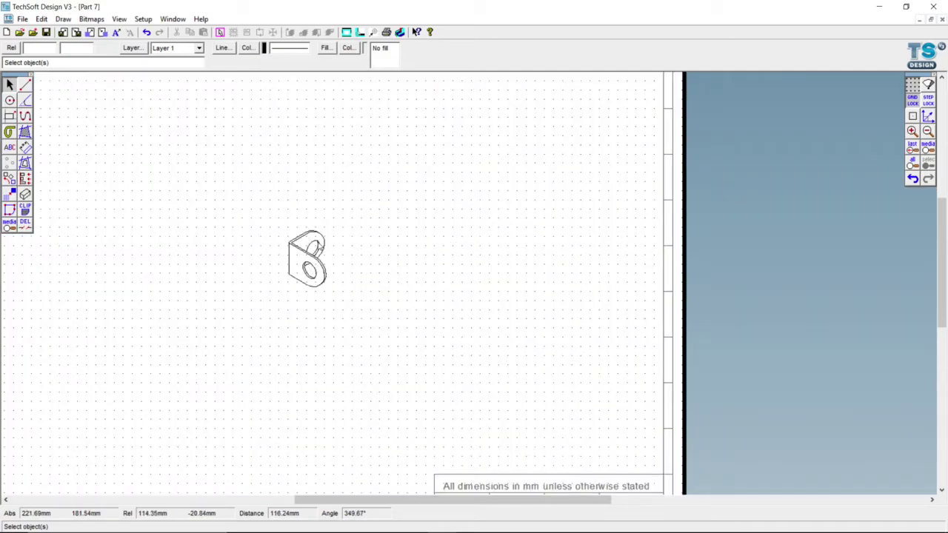
scroll(316, 247, "down", 2)
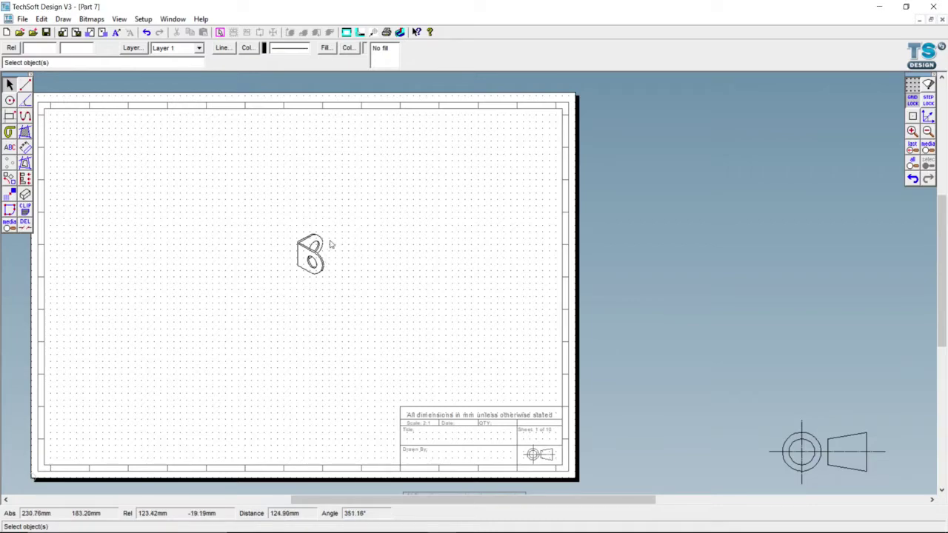
scroll(323, 257, "up", 1)
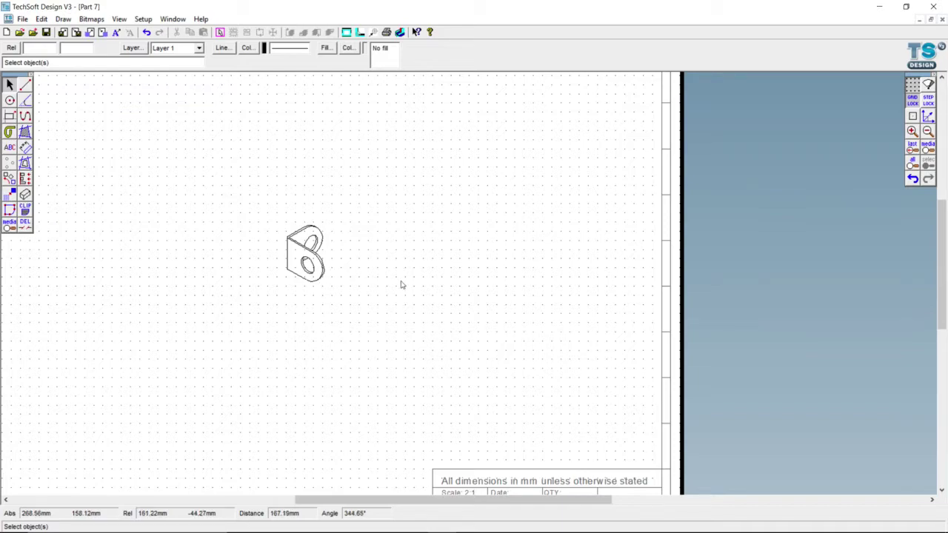
scroll(400, 286, "down", 1)
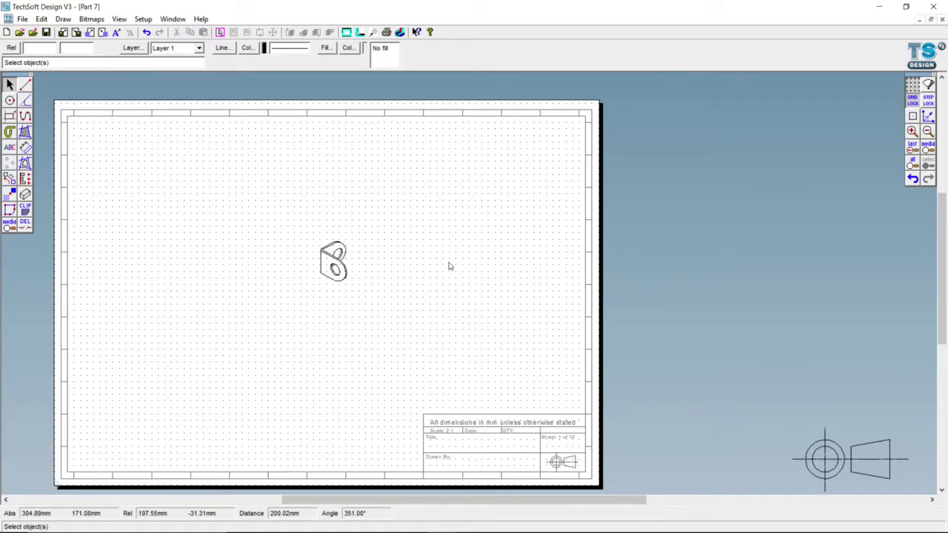
scroll(449, 266, "up", 1)
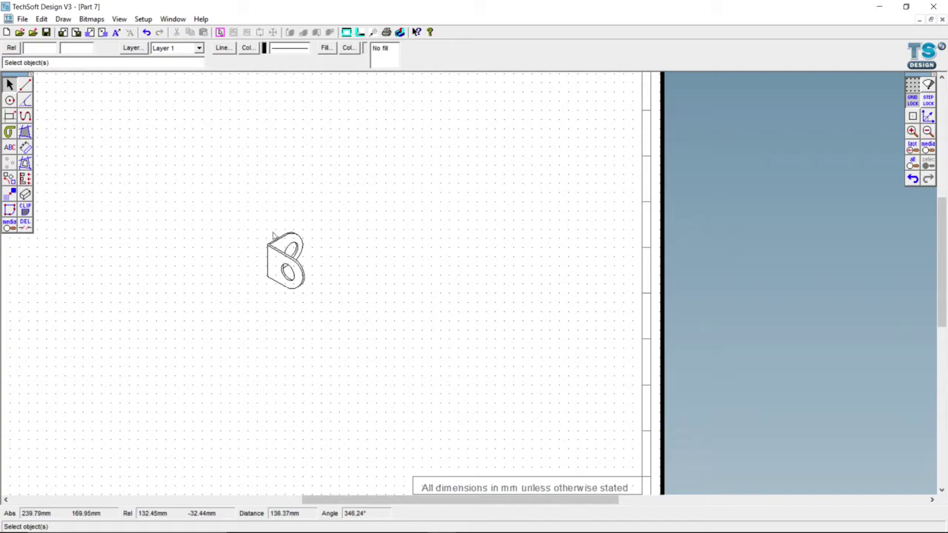
left_click_drag(217, 201, 365, 324)
left_click(286, 304)
left_click(210, 204)
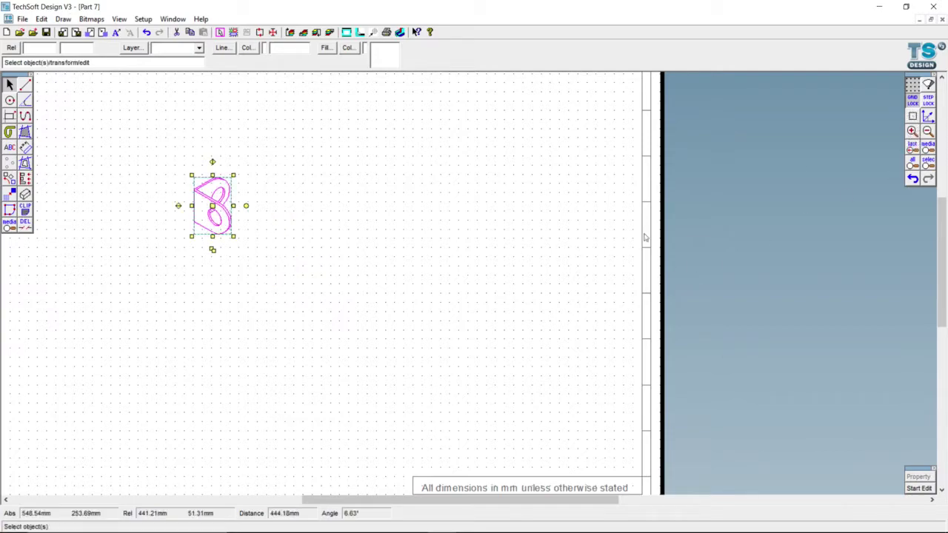
scroll(440, 291, "down", 3)
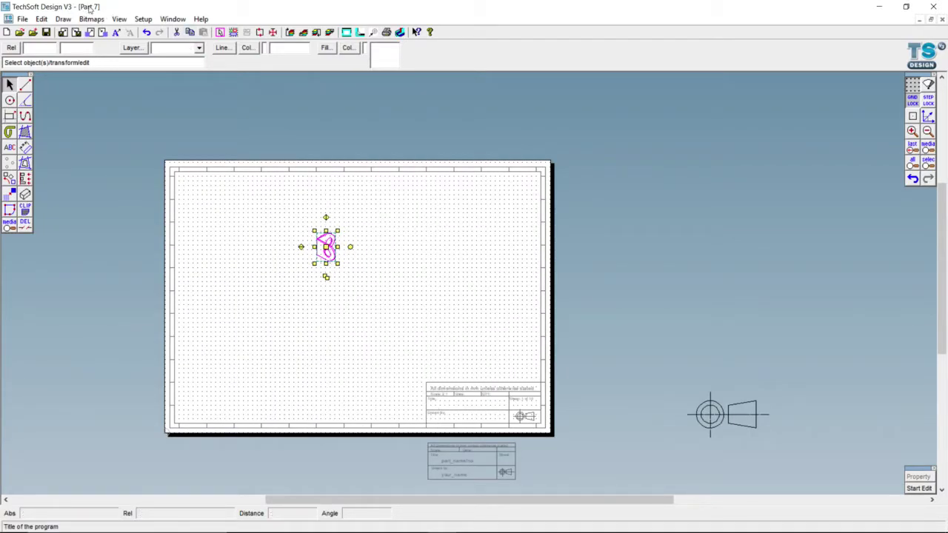
scroll(368, 258, "down", 1)
scroll(377, 256, "up", 2)
scroll(378, 257, "up", 1)
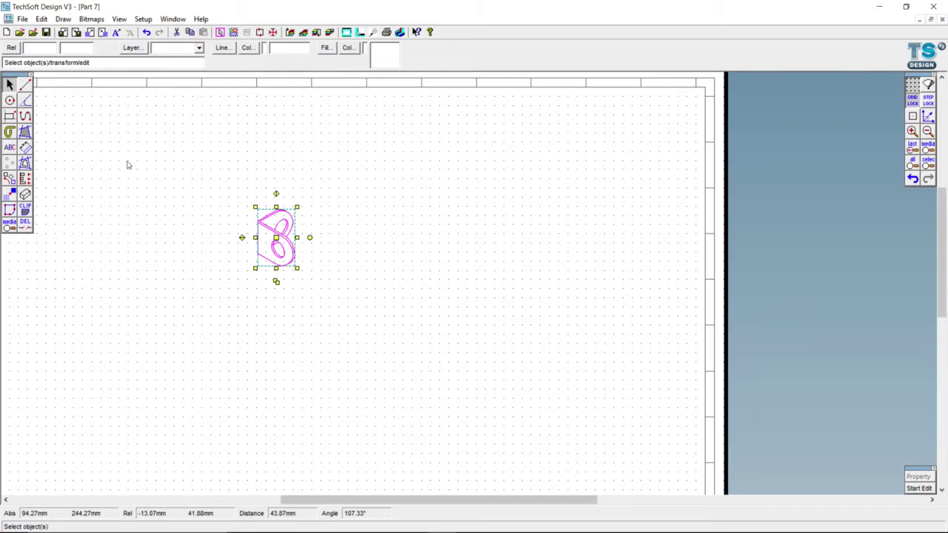
left_click(10, 117)
Draw a 23 × 17 mm horizontal rectangle below-right of the bracket using relative coordinates
left_click(10, 117)
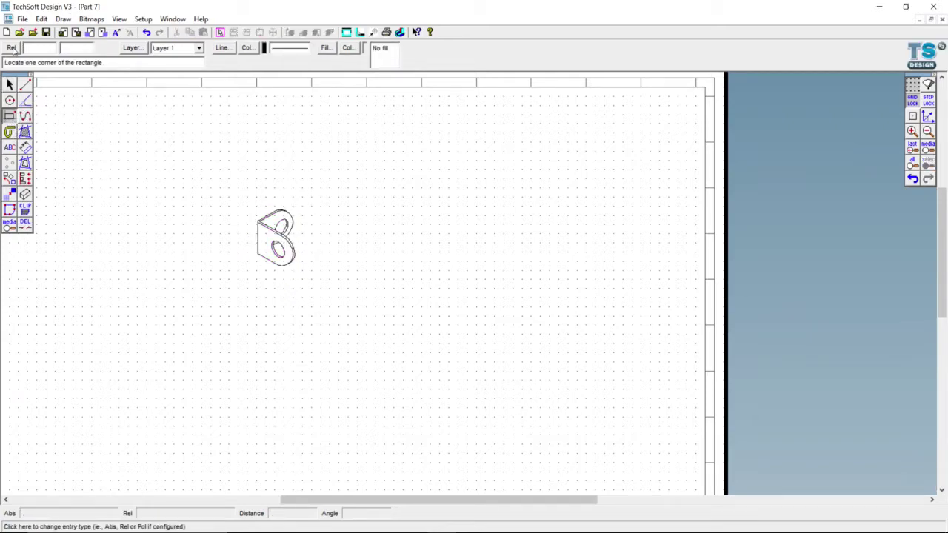
left_click(11, 48)
left_click(11, 48)
left_click(11, 48)
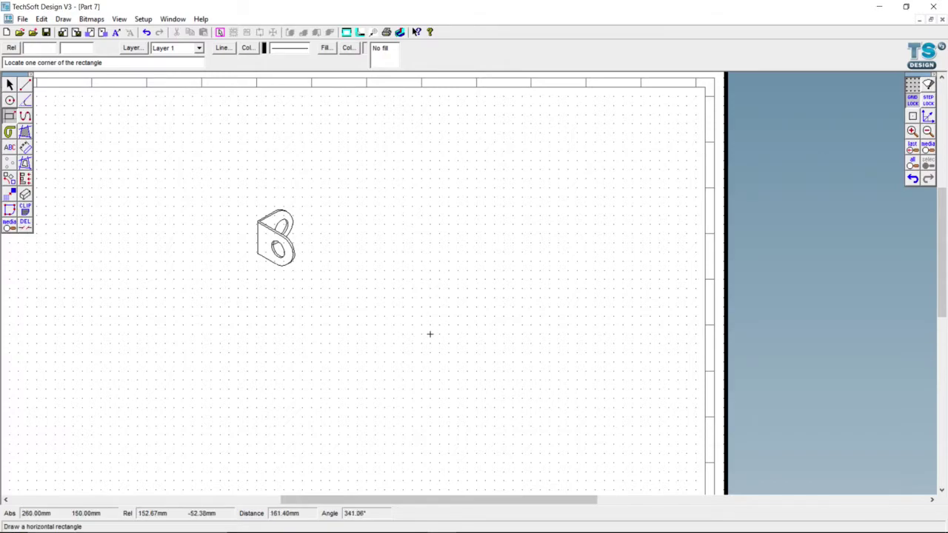
scroll(429, 335, "up", 1)
scroll(429, 336, "down", 1)
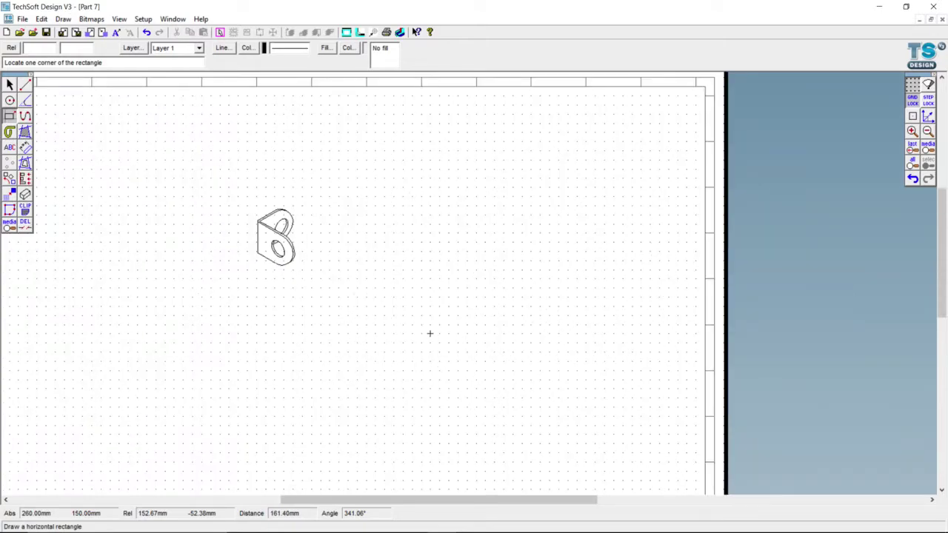
left_click(485, 342)
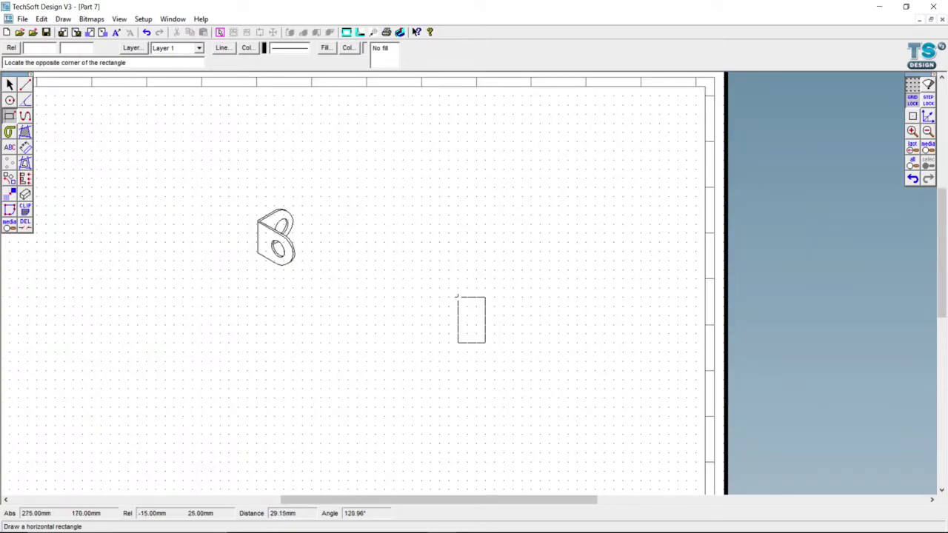
left_click(37, 48)
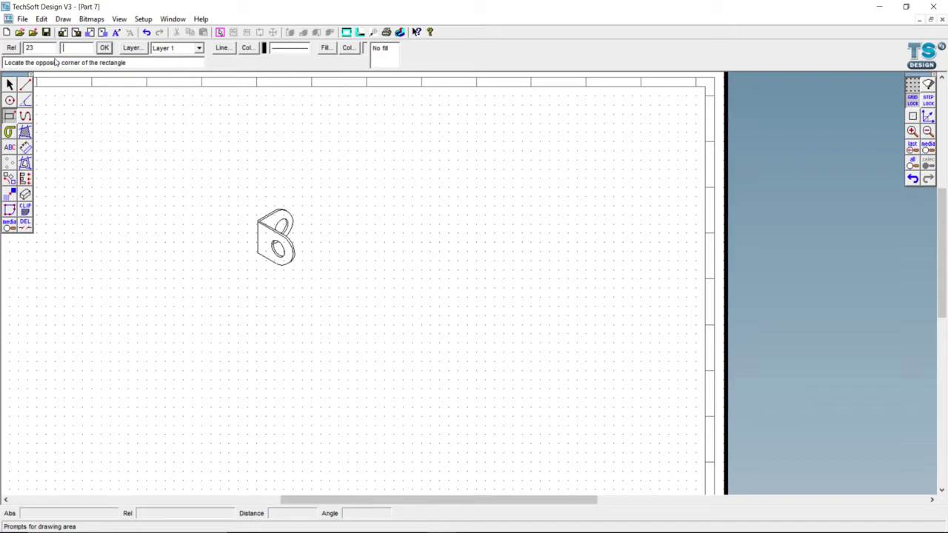
key("Return")
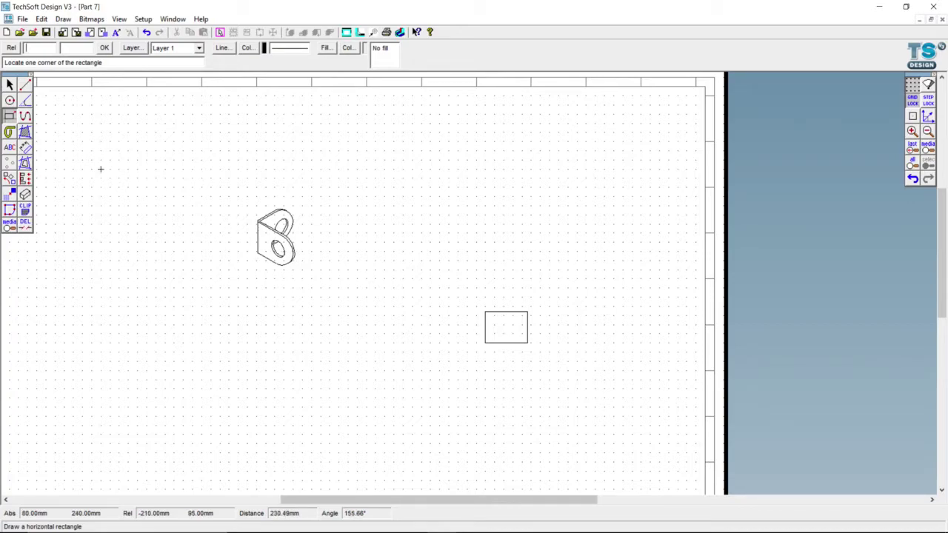
left_click(27, 102)
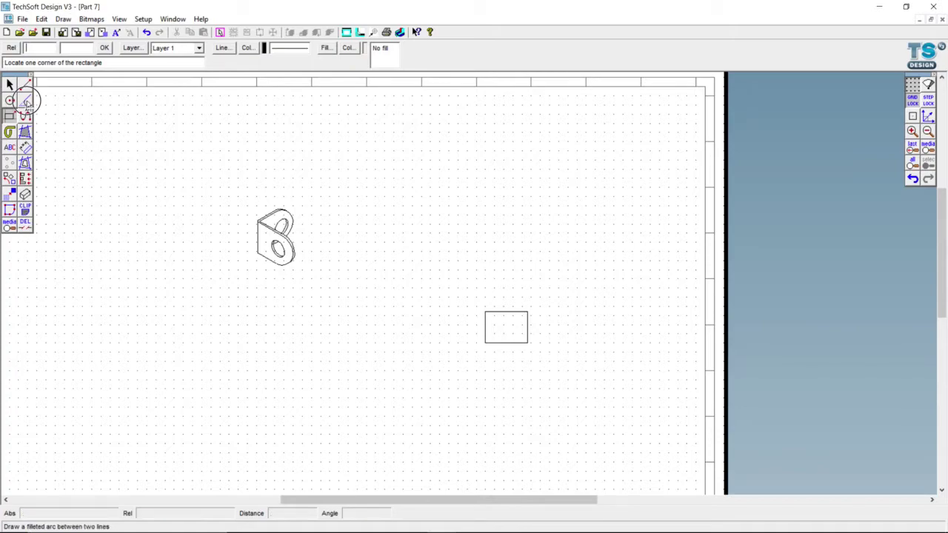
Try a 6 mm fillet on the rectangle's top-right corner, then cancel and undo it
left_click(264, 103)
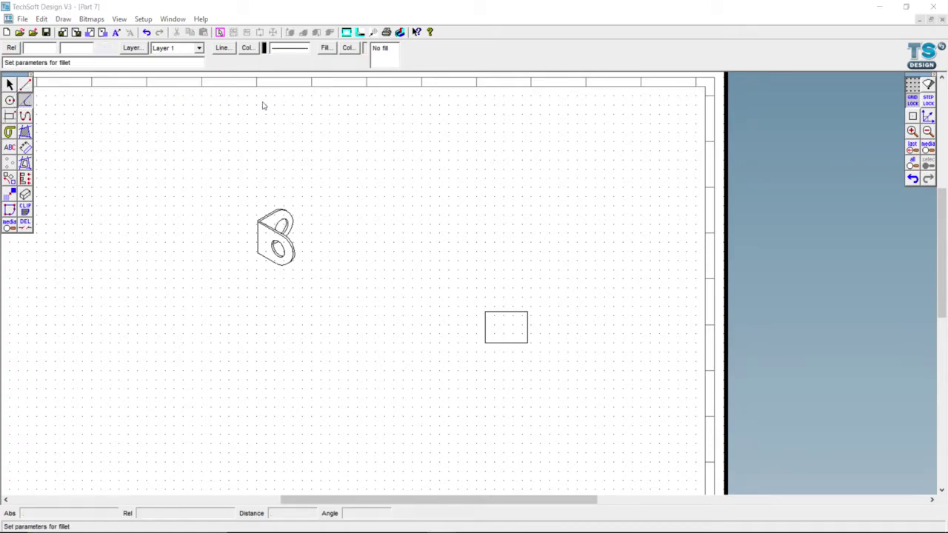
double_click(462, 258)
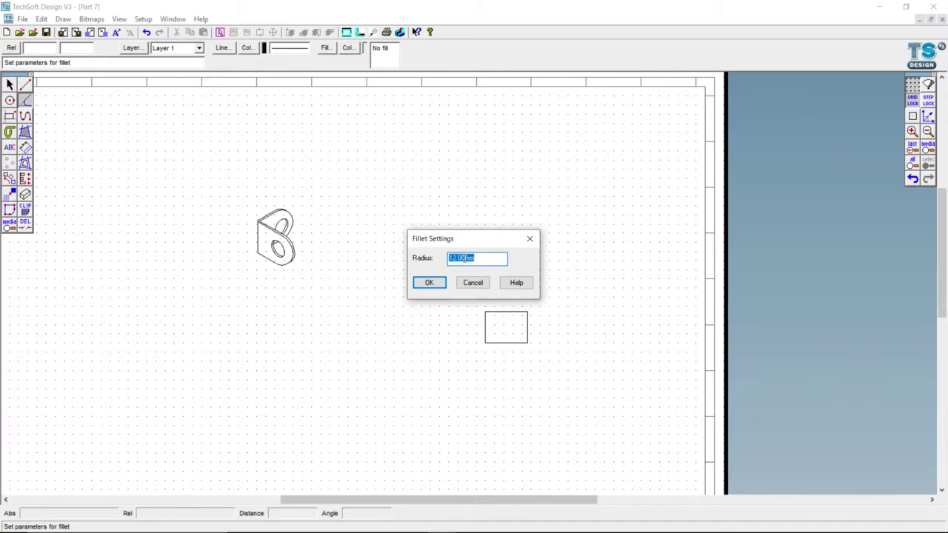
type("6")
key("Return")
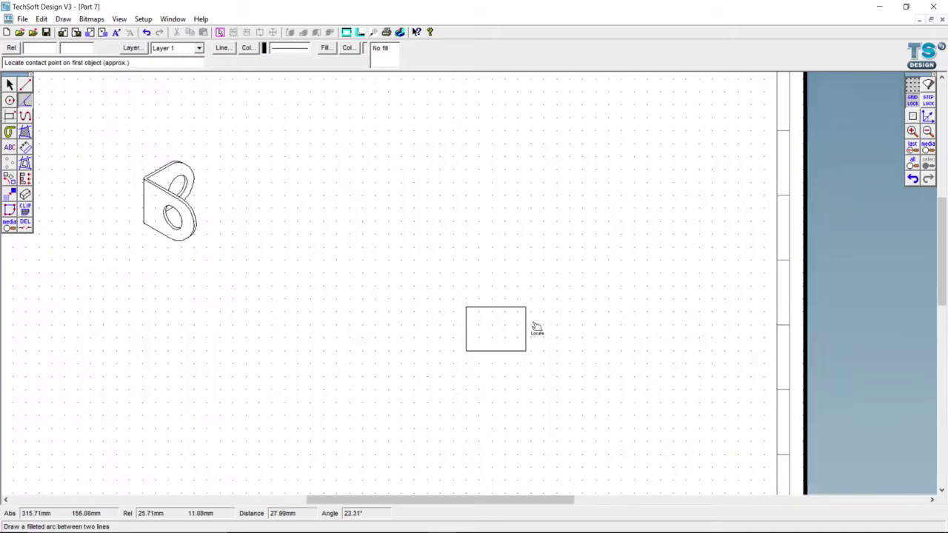
left_click(520, 308)
left_click(521, 309)
key("Escape")
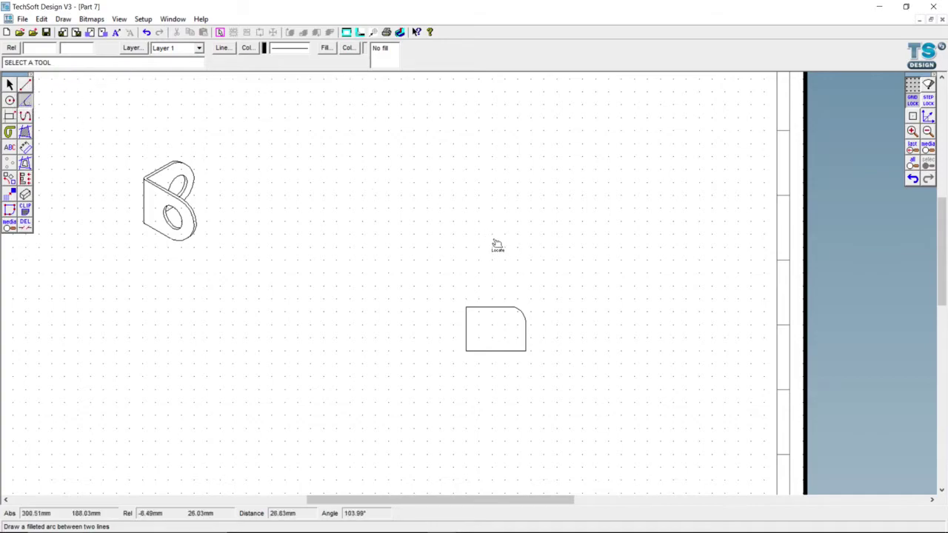
key("ctrl+z")
Set the fillet radius to 12 mm and round both right-hand corners
double_click(25, 101)
double_click(462, 258)
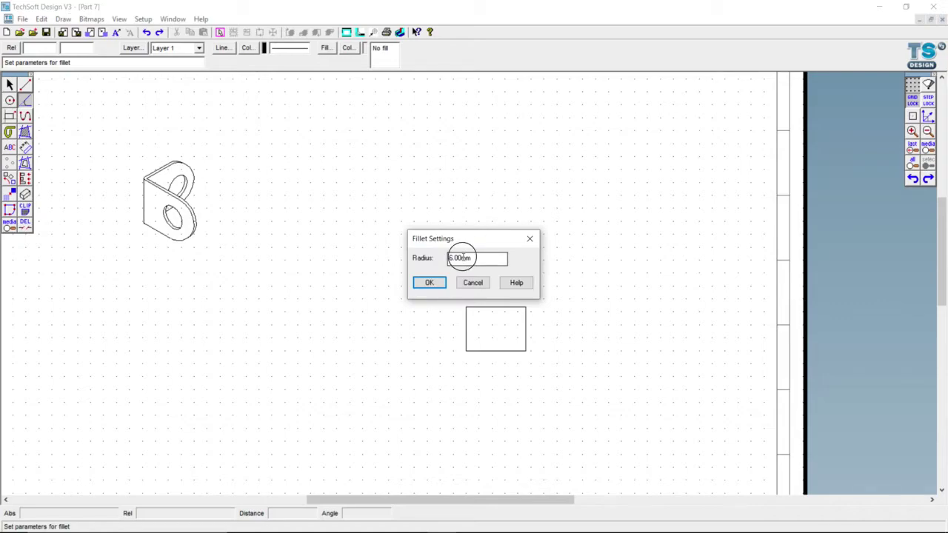
type("12")
left_click(428, 286)
left_click(523, 311)
left_click(563, 337)
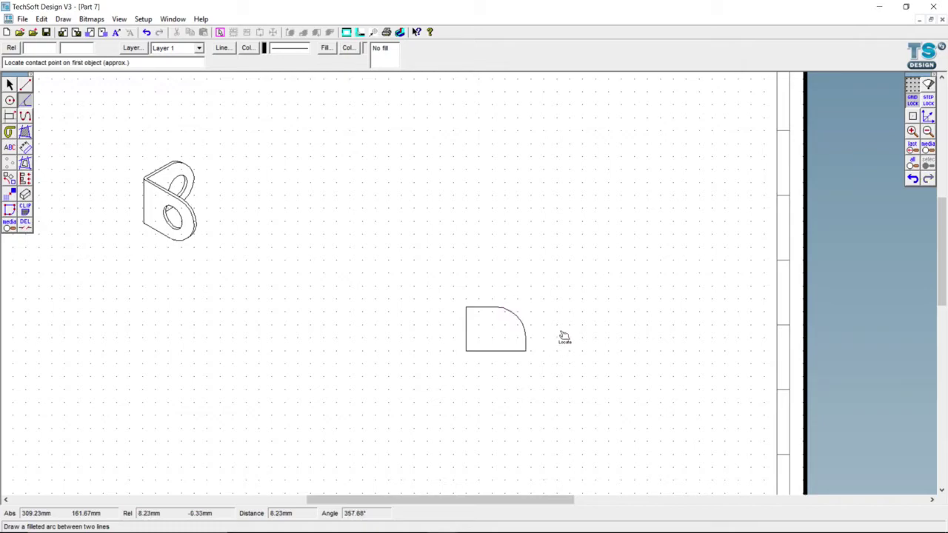
left_click(526, 354)
left_click(511, 371)
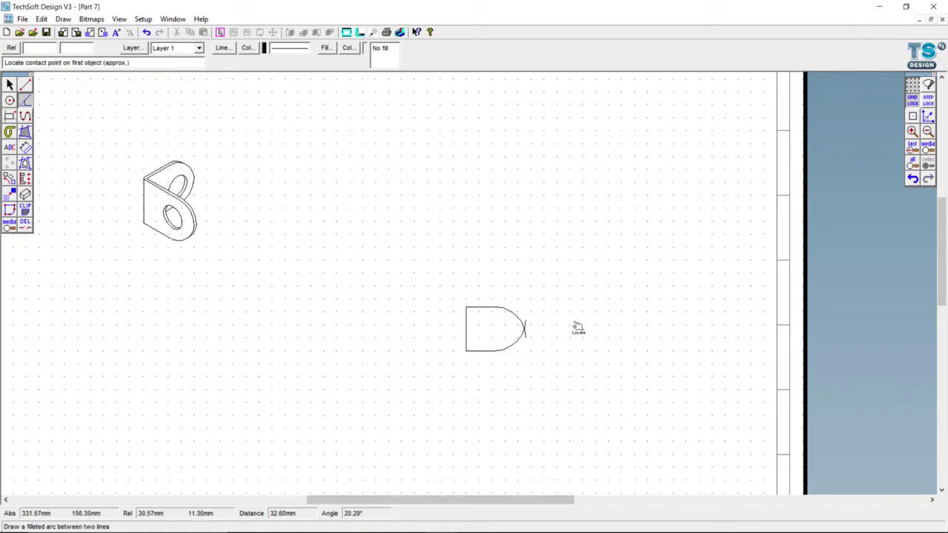
Change the fillet radius to 1, undo the 12 mm fillets, retry both corners, then undo again
double_click(26, 100)
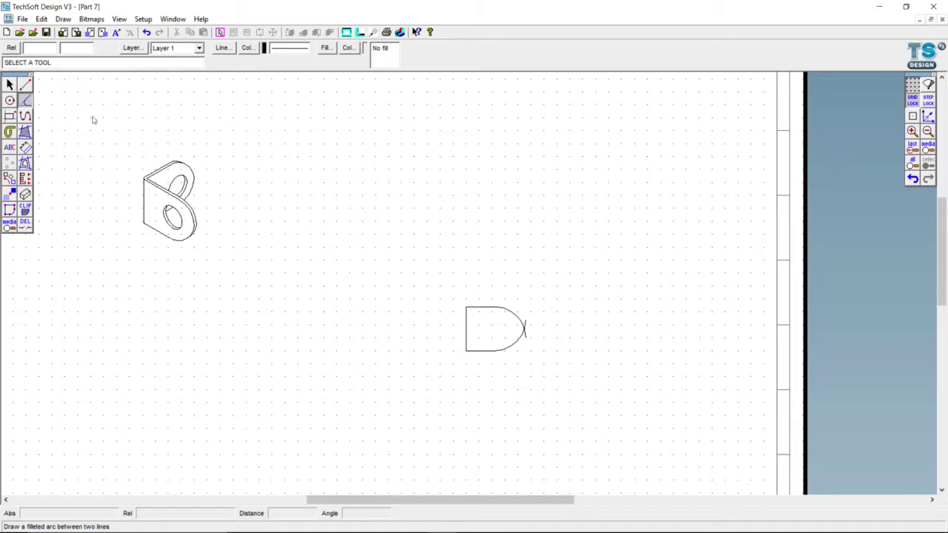
double_click(471, 257)
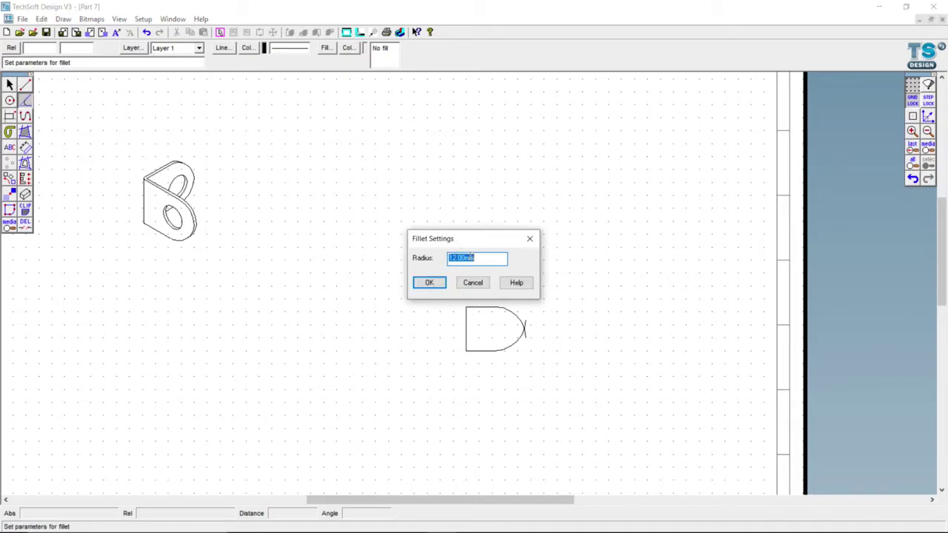
type("10")
left_click(432, 283)
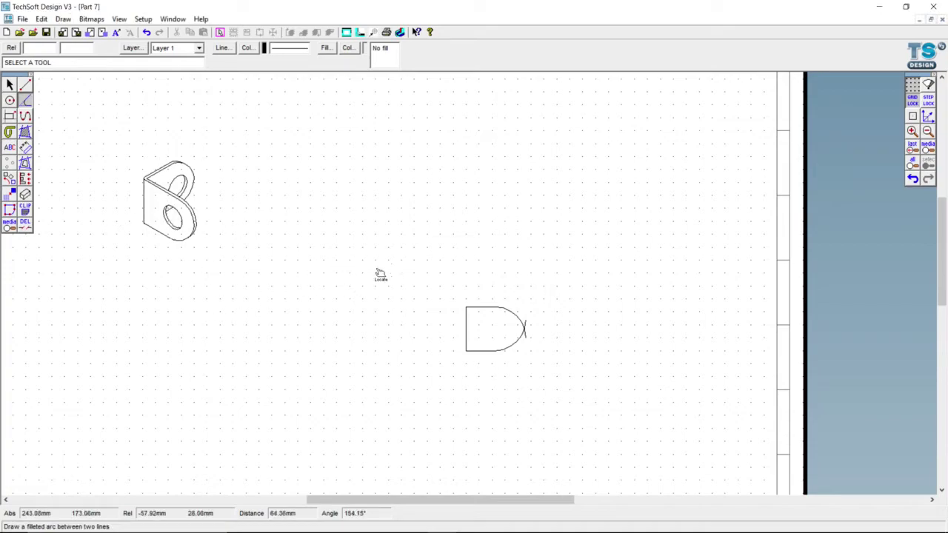
key("ctrl+z")
key("ctrl+z")
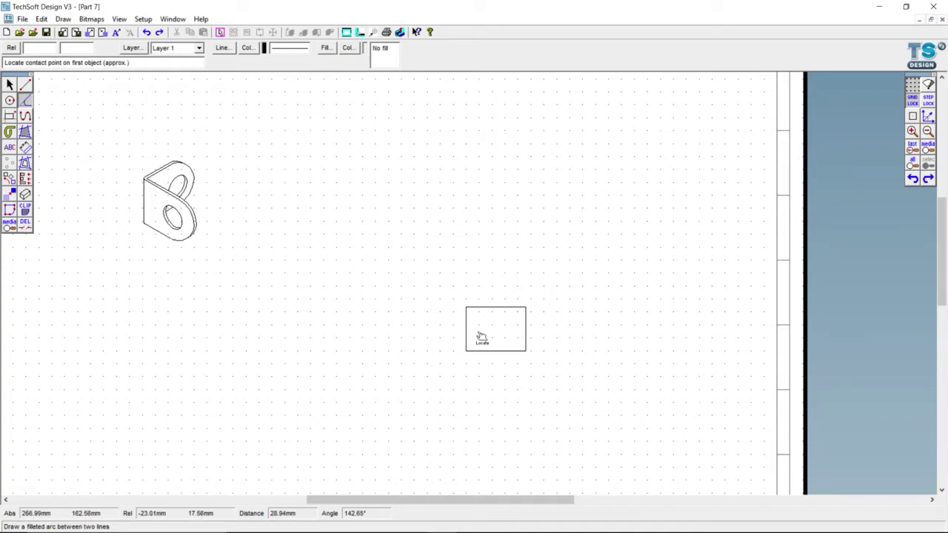
left_click(531, 324)
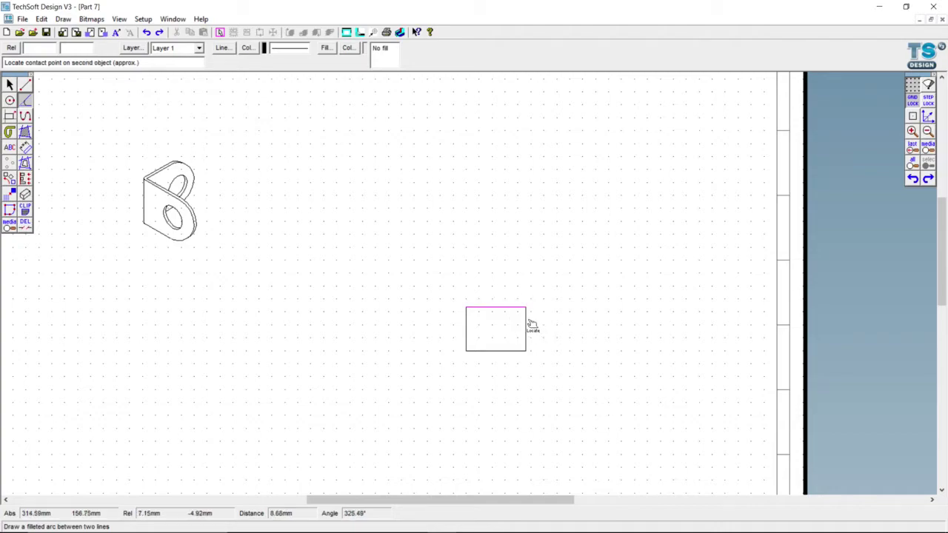
left_click(535, 338)
left_click(519, 346)
left_click(509, 355)
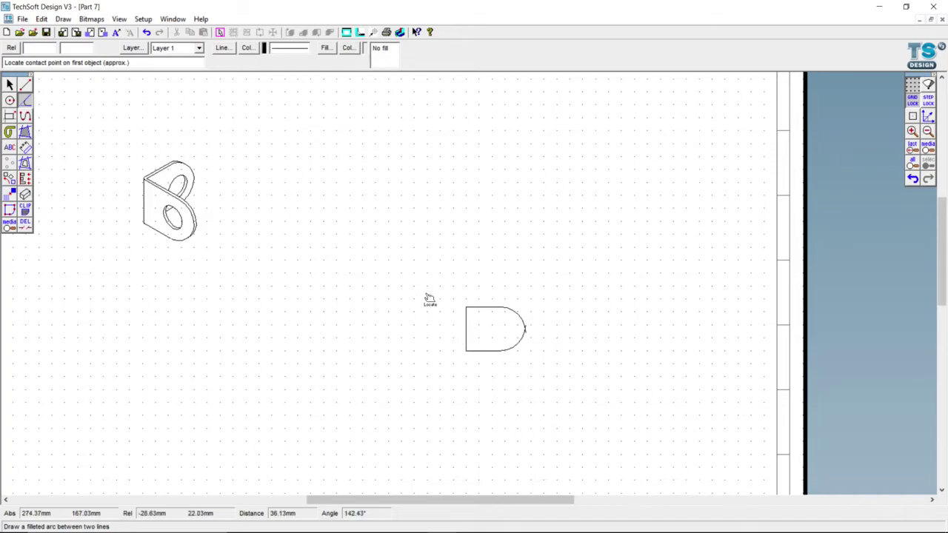
key("ctrl+z")
key("ctrl+z")
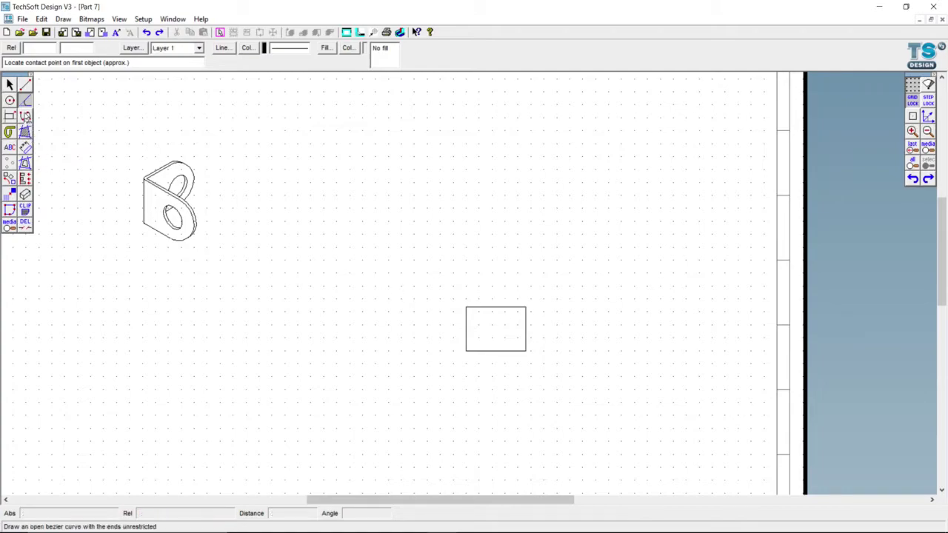
Set the fillet radius to 5 mm and round the top-right and bottom-right corners
left_click(25, 101)
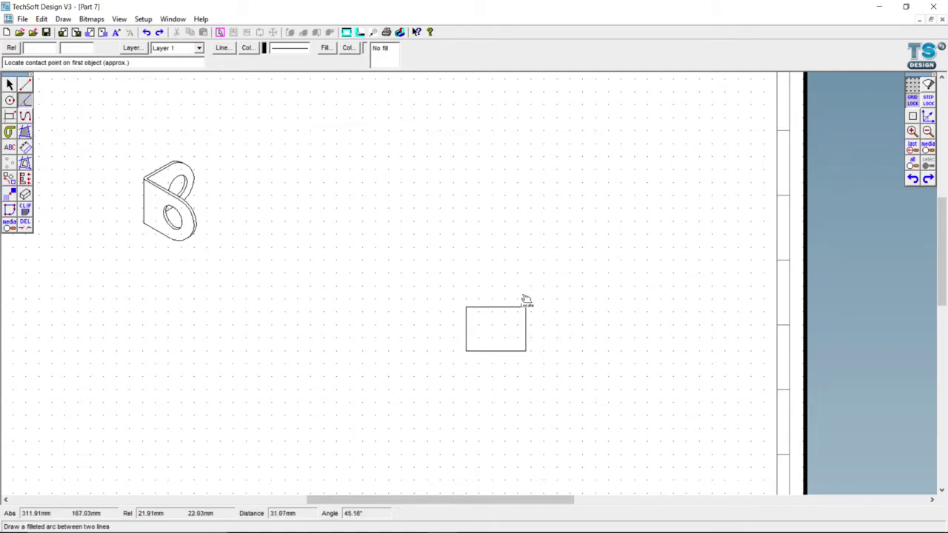
right_click(502, 237)
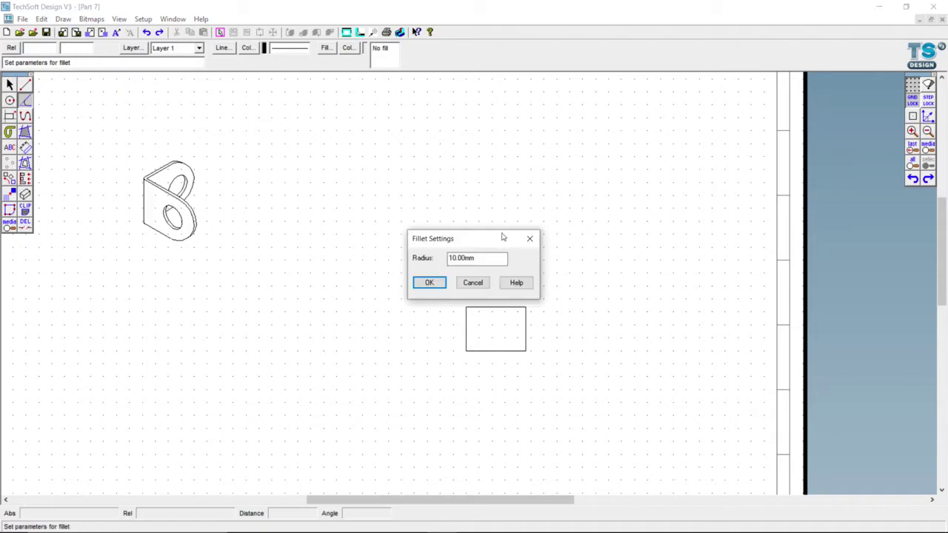
double_click(487, 258)
type("5")
left_click(430, 283)
left_click(526, 317)
left_click(516, 306)
left_click(524, 350)
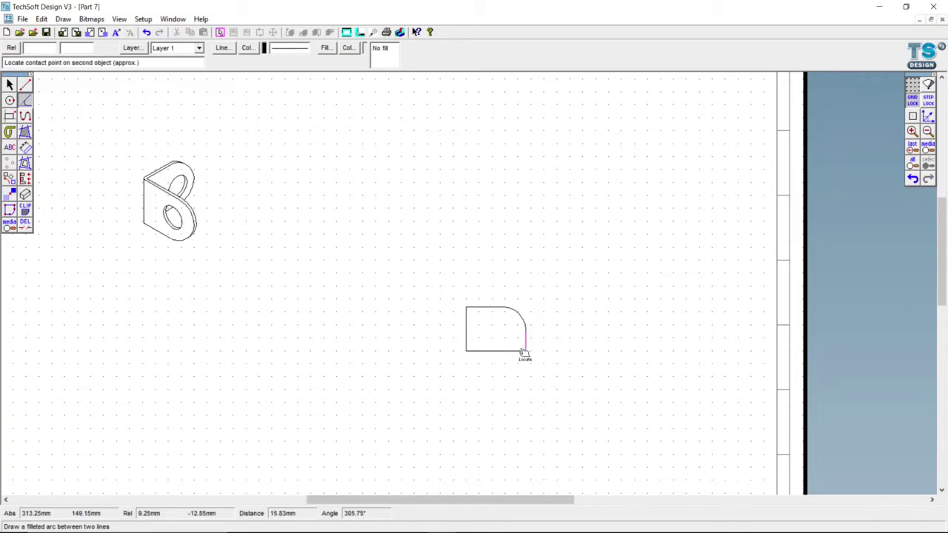
left_click(538, 358)
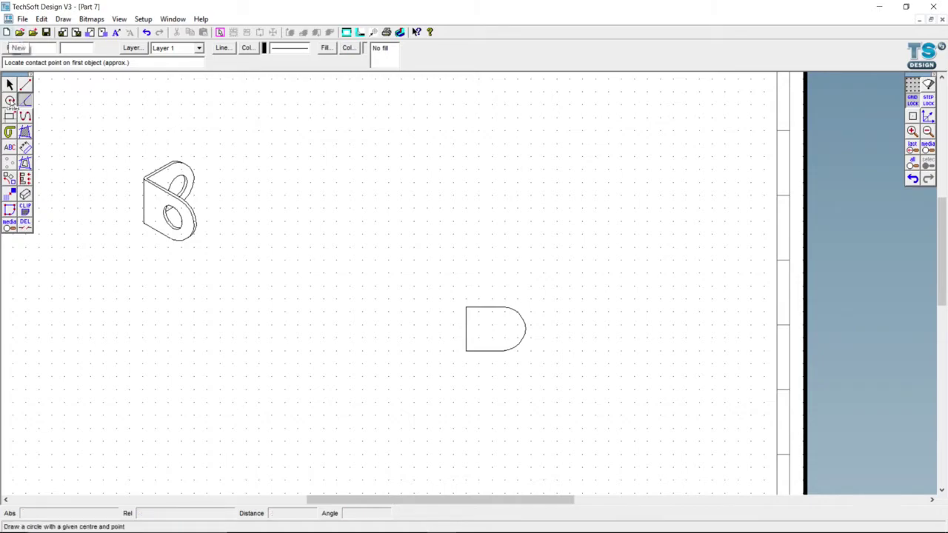
Draw a radius 4 circle centred on the rounded end of the D-shaped plate
left_click(11, 101)
double_click(11, 101)
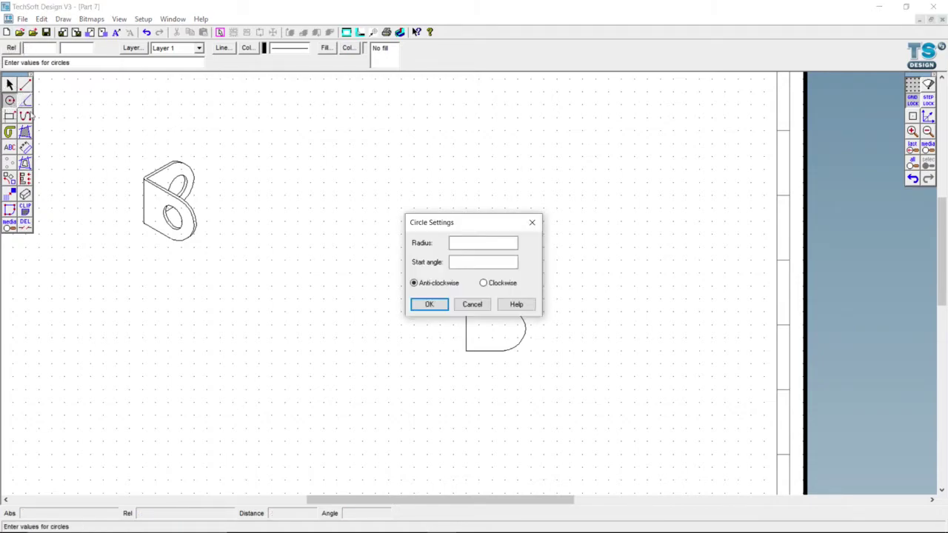
left_click(463, 243)
key("Return")
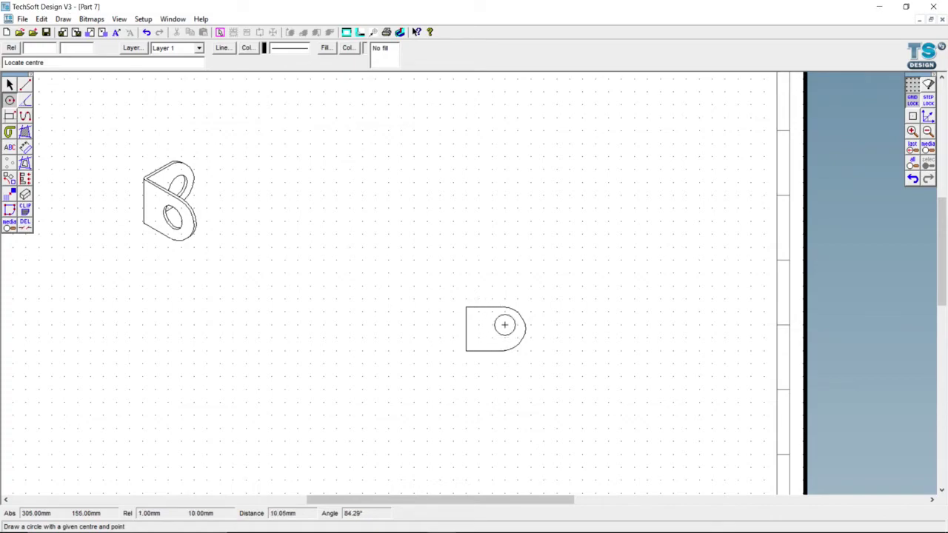
left_click(502, 329)
scroll(522, 331, "down", 3)
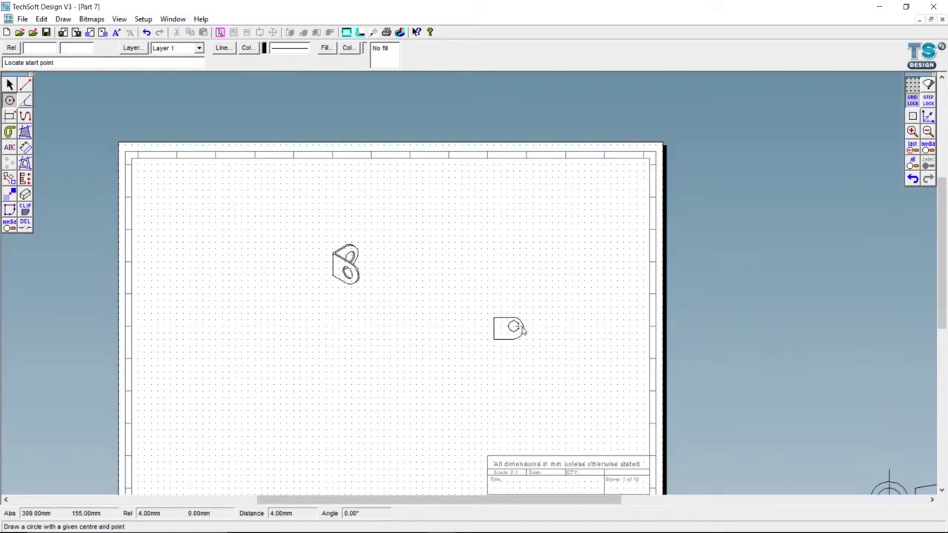
scroll(523, 329, "up", 4)
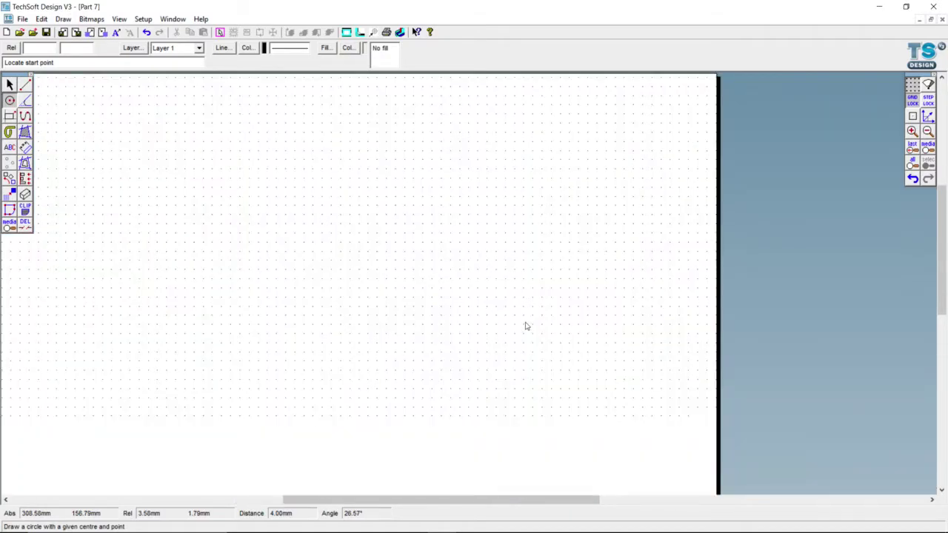
scroll(526, 326, "up", 2)
scroll(526, 325, "up", 1)
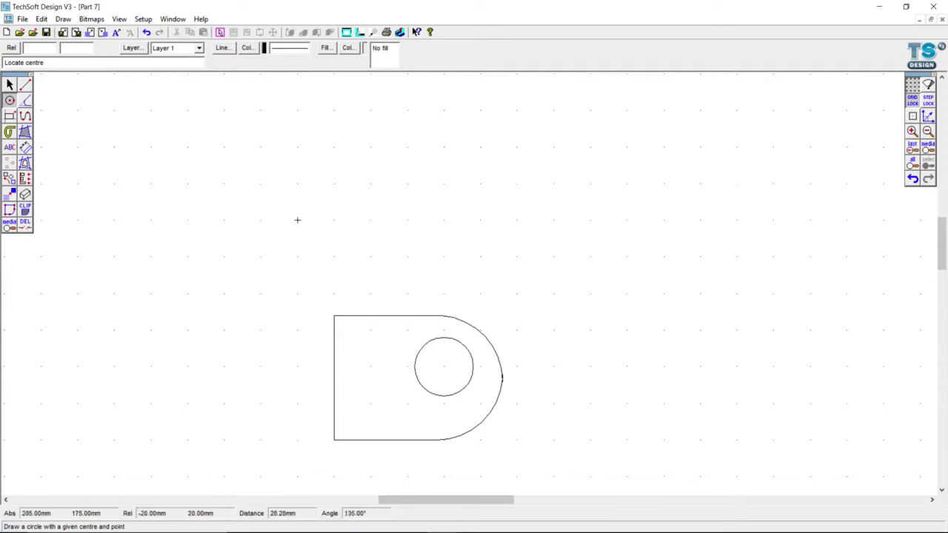
key("super+Tab")
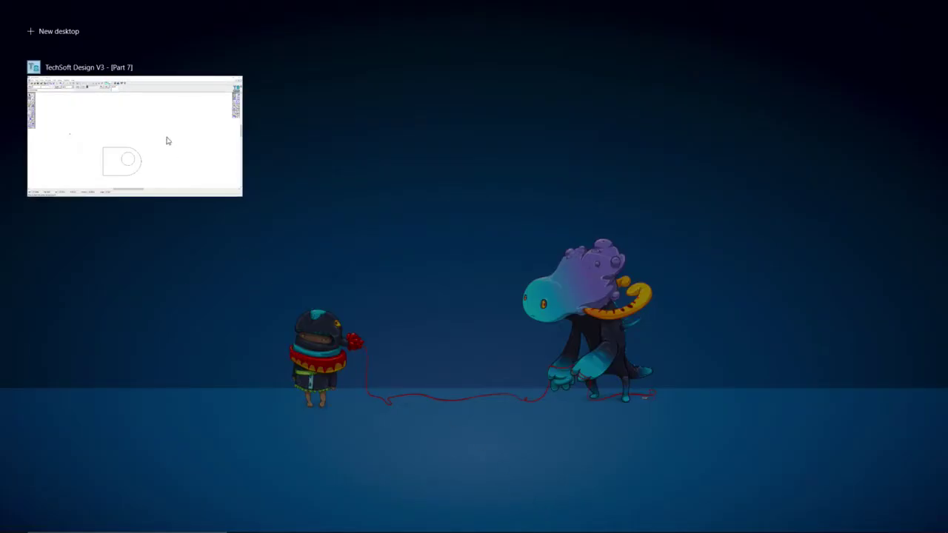
left_click(364, 330)
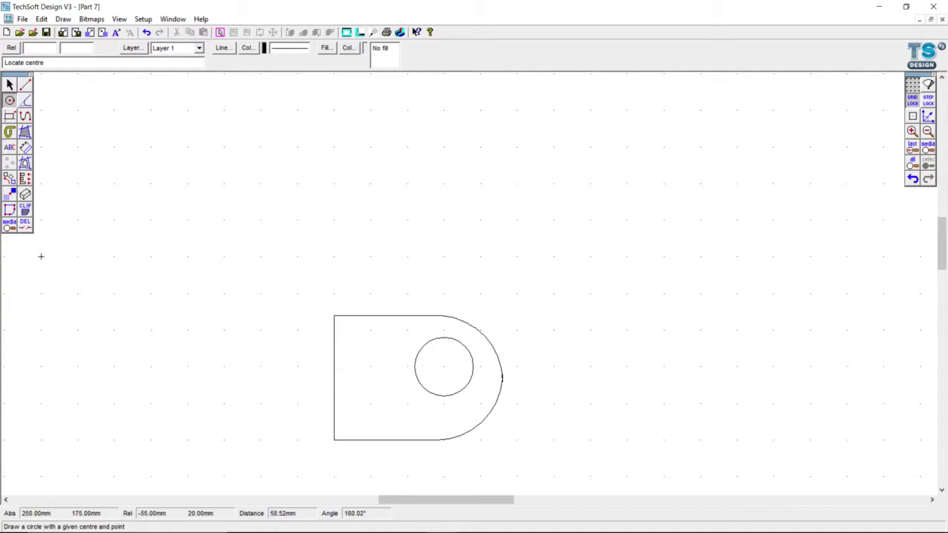
left_click(26, 147)
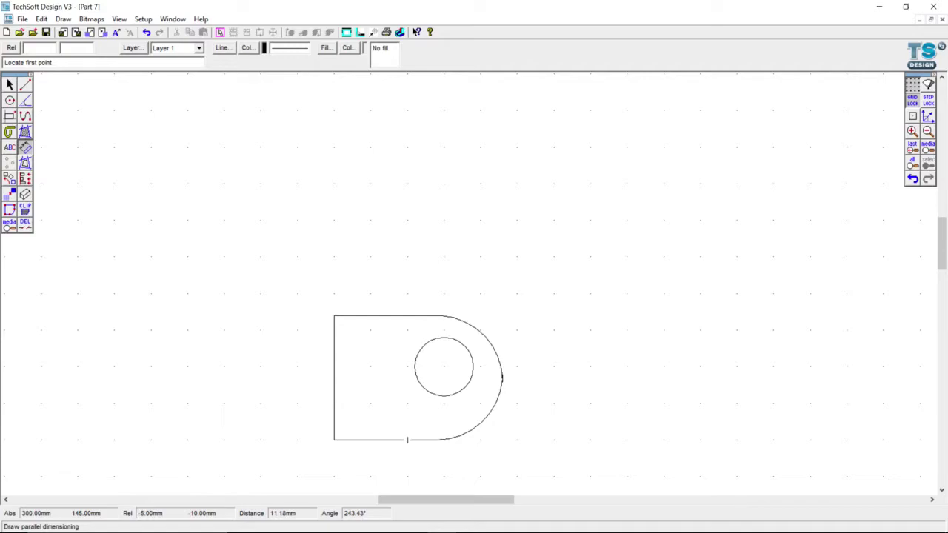
With Grid Lock on, dimension from the plate's bottom edge to the hole's lowest point
left_click(407, 440)
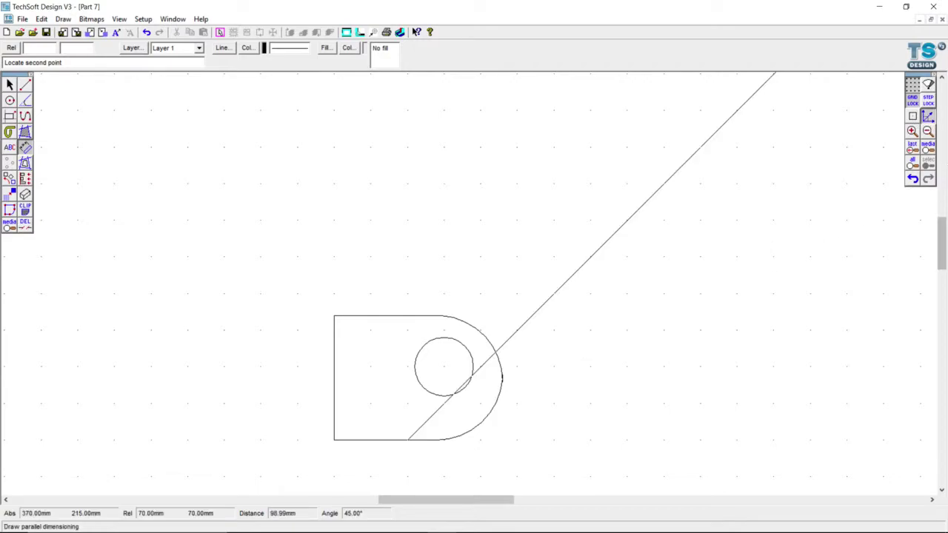
left_click(914, 104)
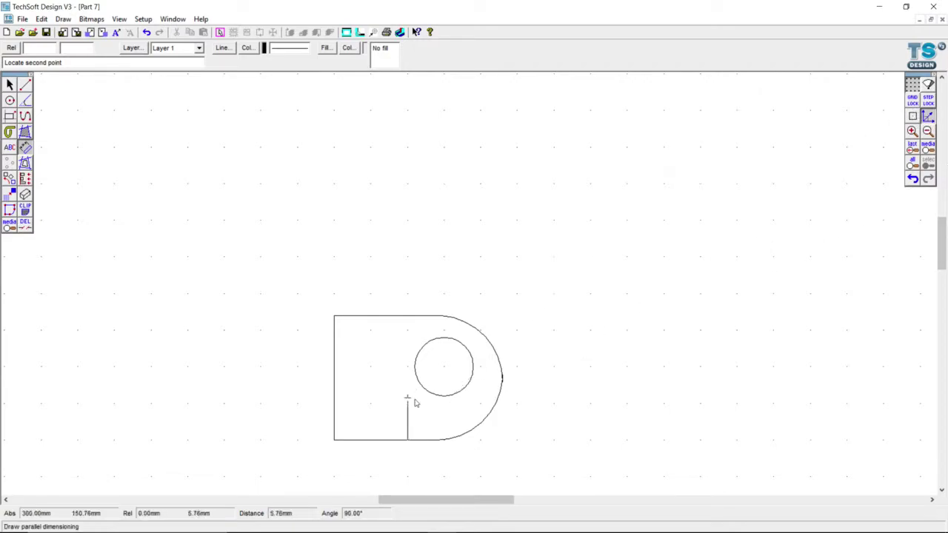
scroll(414, 405, "up", 2)
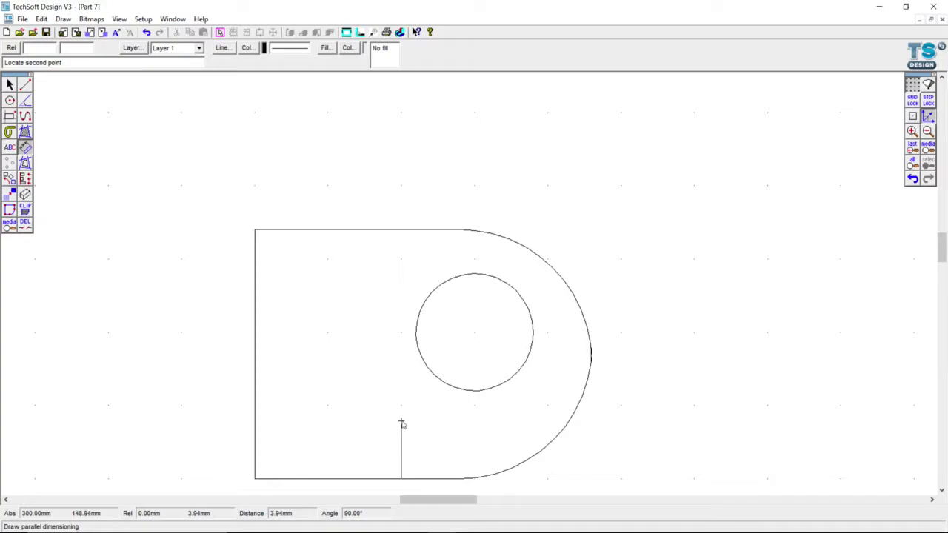
scroll(401, 424, "up", 1)
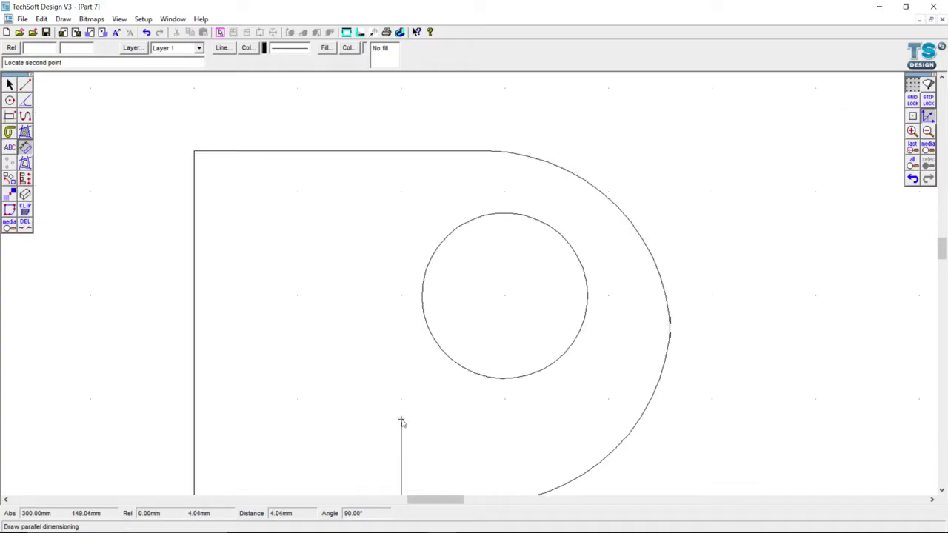
scroll(402, 423, "up", 1)
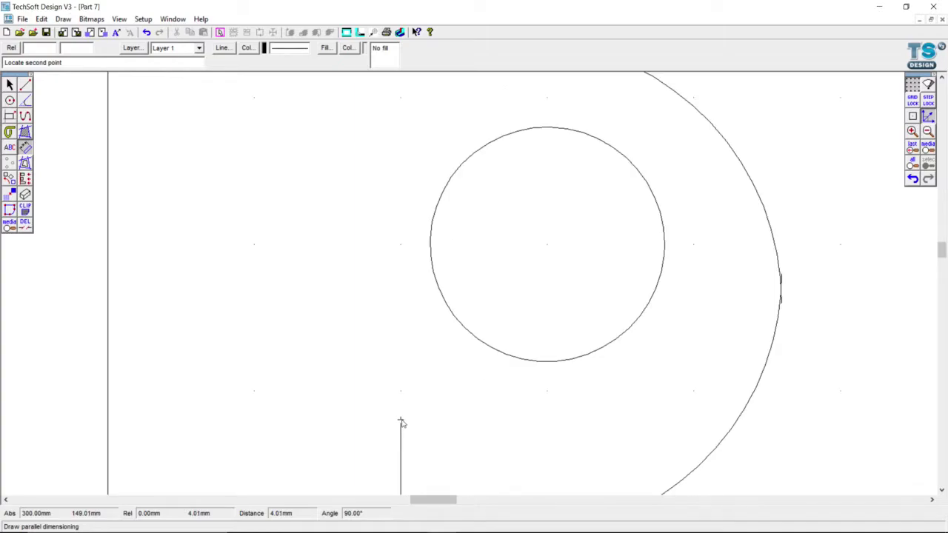
scroll(401, 423, "up", 1)
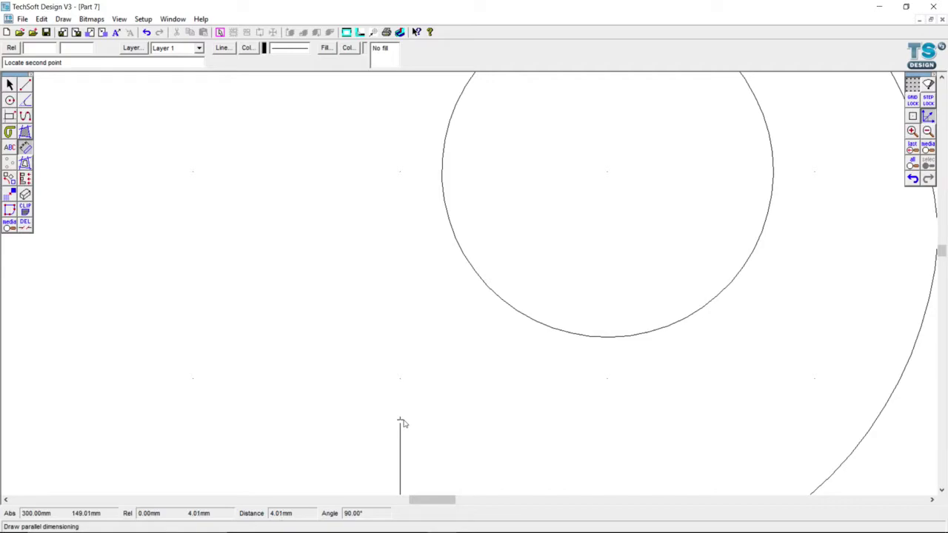
scroll(401, 422, "up", 2)
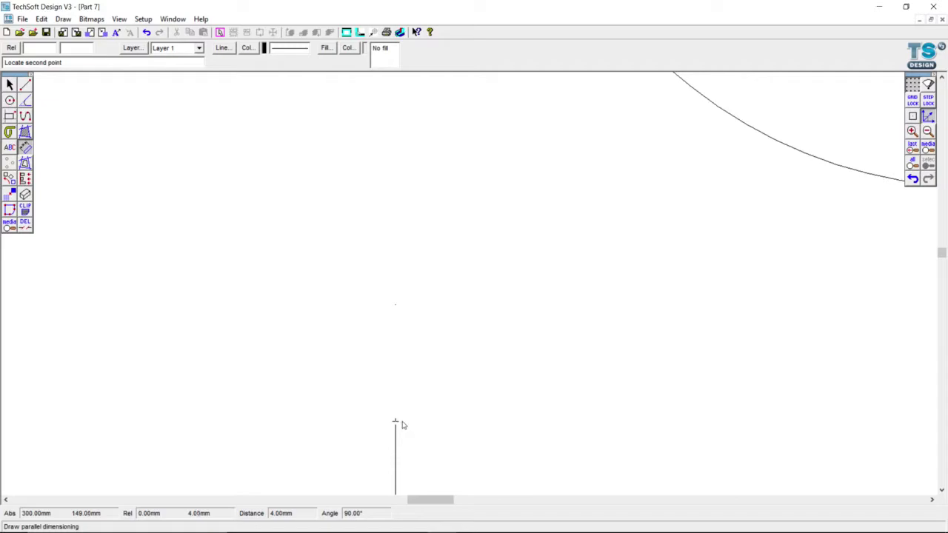
left_click(402, 424)
scroll(404, 418, "down", 2)
scroll(403, 419, "down", 5)
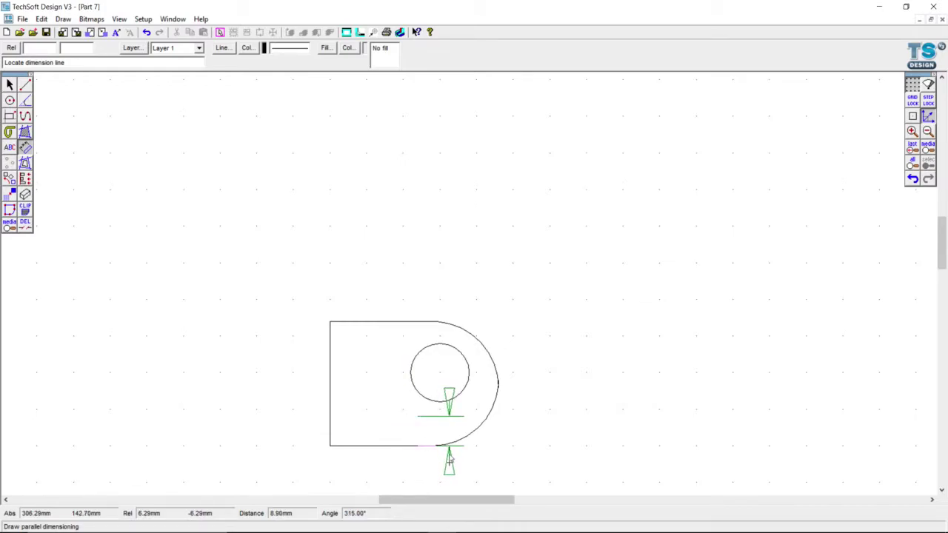
left_click(449, 461)
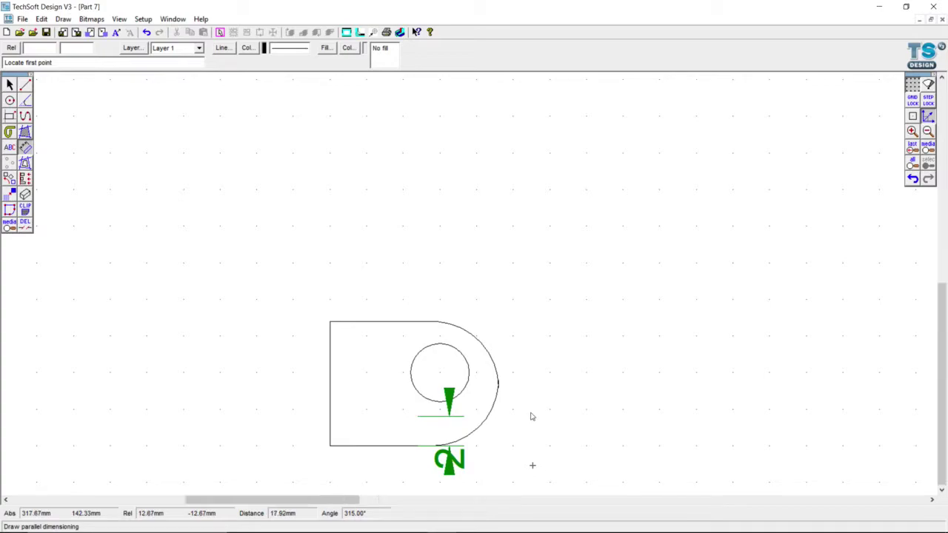
Zoom out to the whole front view, briefly pick Trim, then select the parallel dimension tool
scroll(530, 416, "down", 3)
scroll(522, 398, "up", 3)
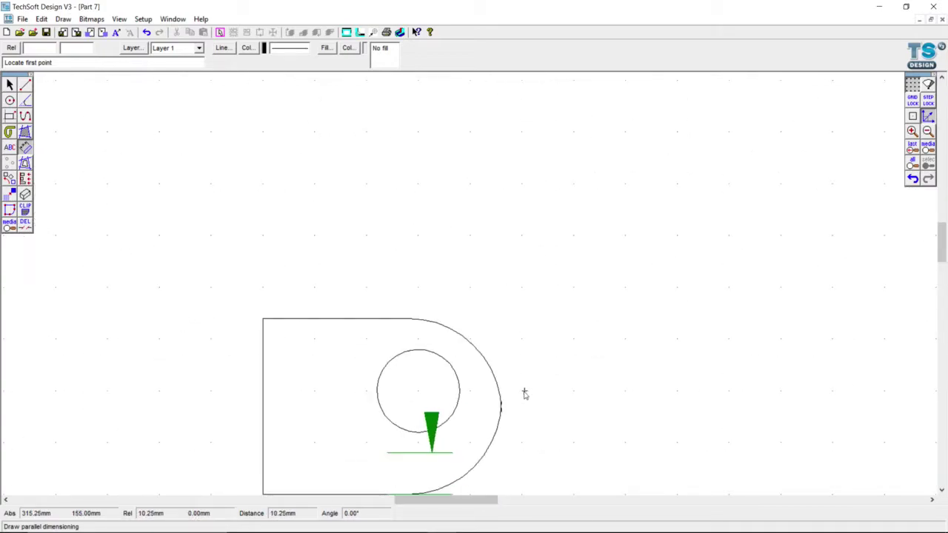
scroll(514, 409, "up", 2)
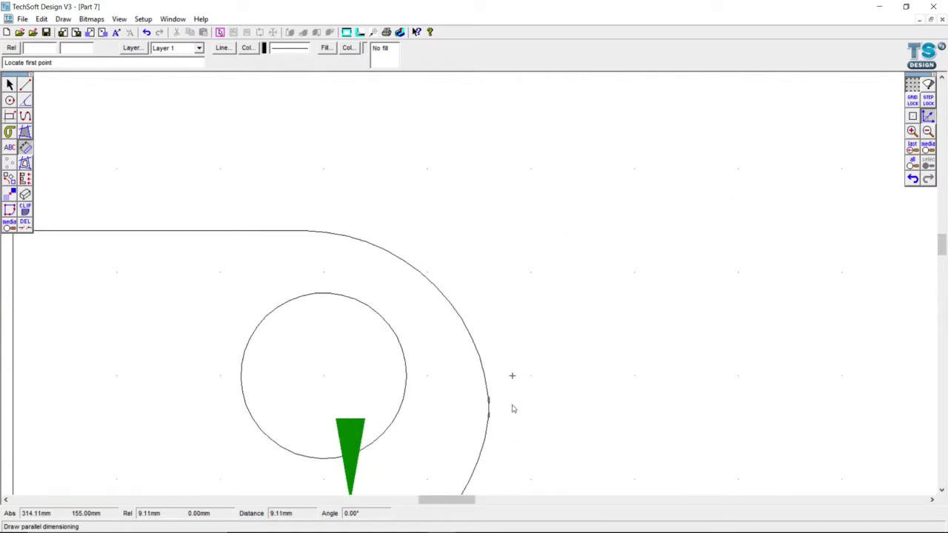
scroll(507, 406, "up", 2)
left_click(24, 222)
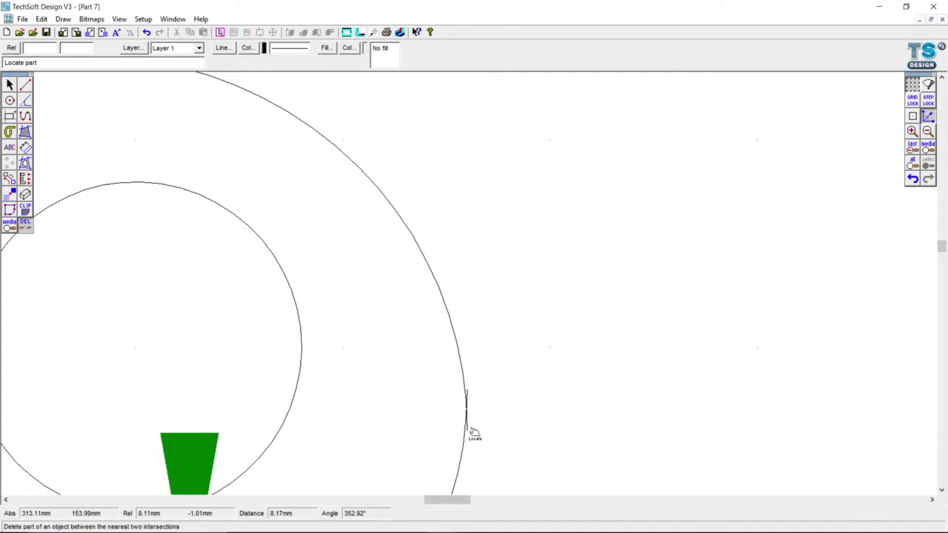
scroll(542, 391, "down", 3)
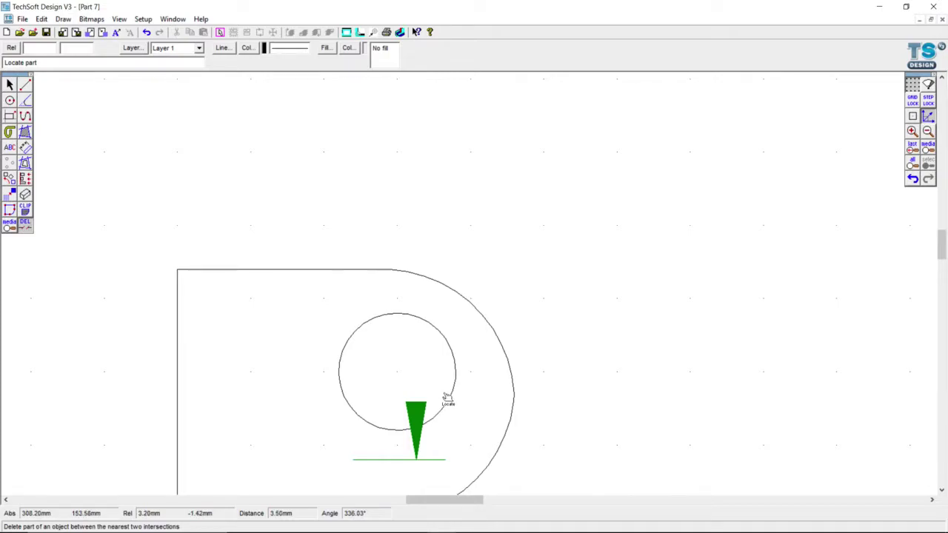
scroll(447, 398, "up", 2)
scroll(445, 400, "down", 2)
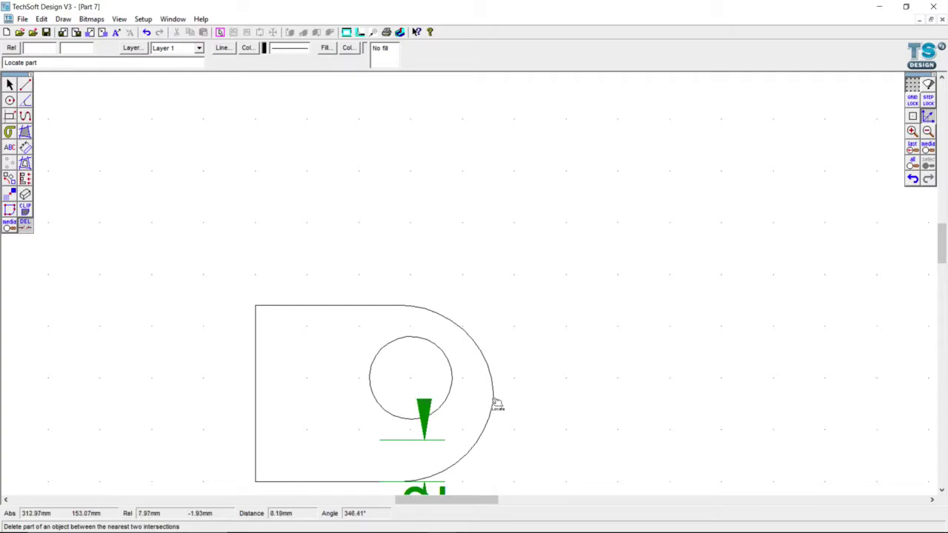
left_click(25, 148)
left_click(25, 149)
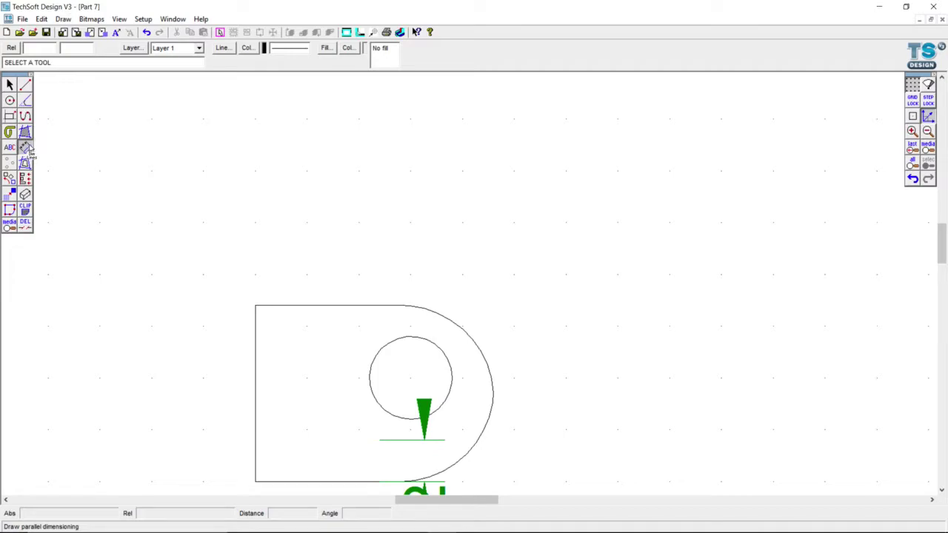
Add a parallel dimension of 2 from the outer arc to the hole's edge, placed right of the plate
scroll(498, 409, "up", 1)
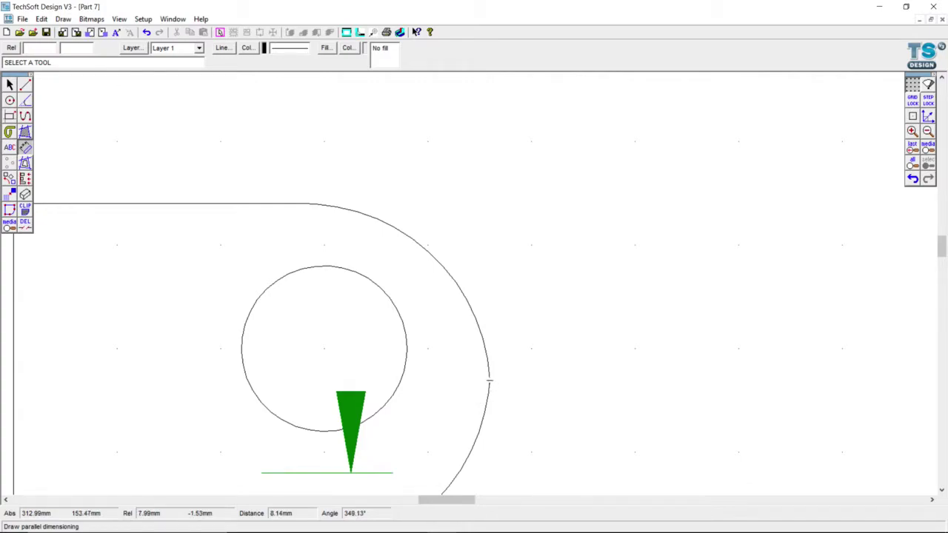
left_click(489, 382)
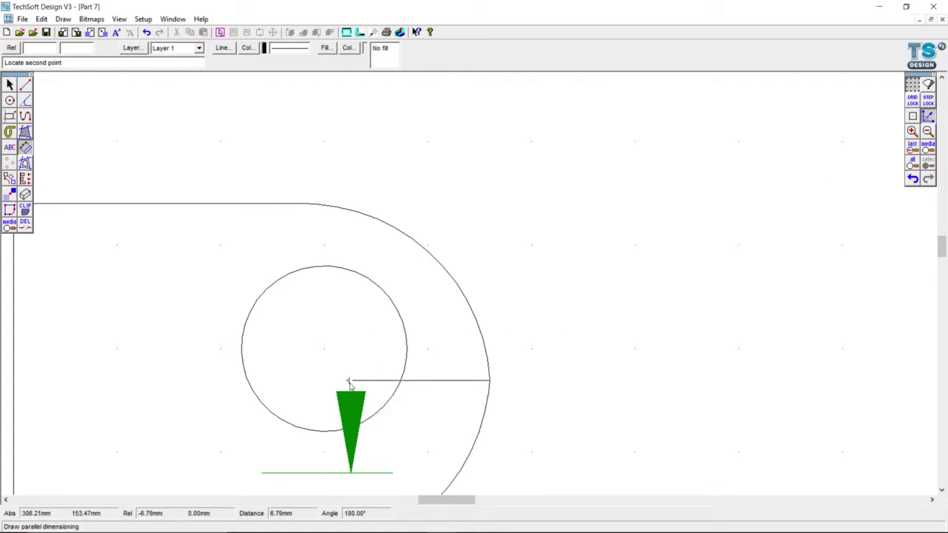
scroll(348, 382, "up", 2)
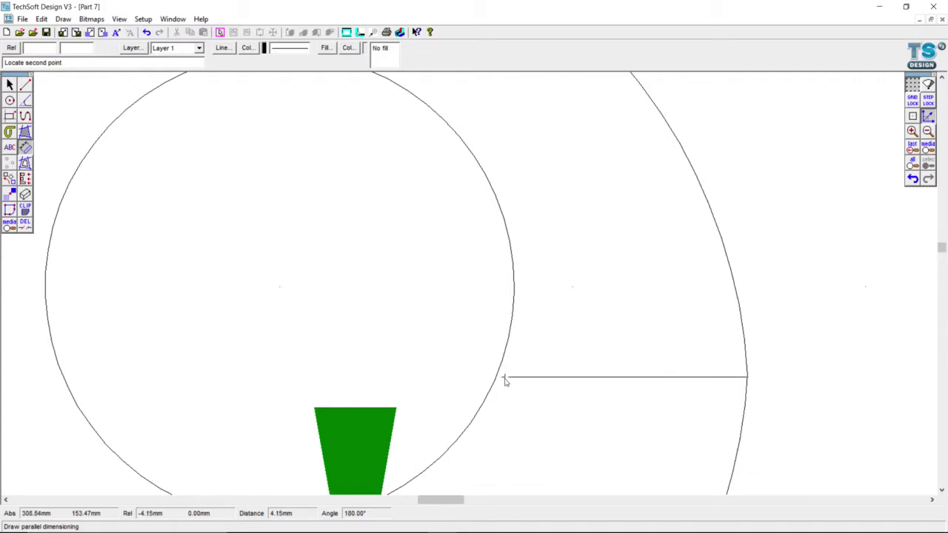
scroll(504, 380, "up", 1)
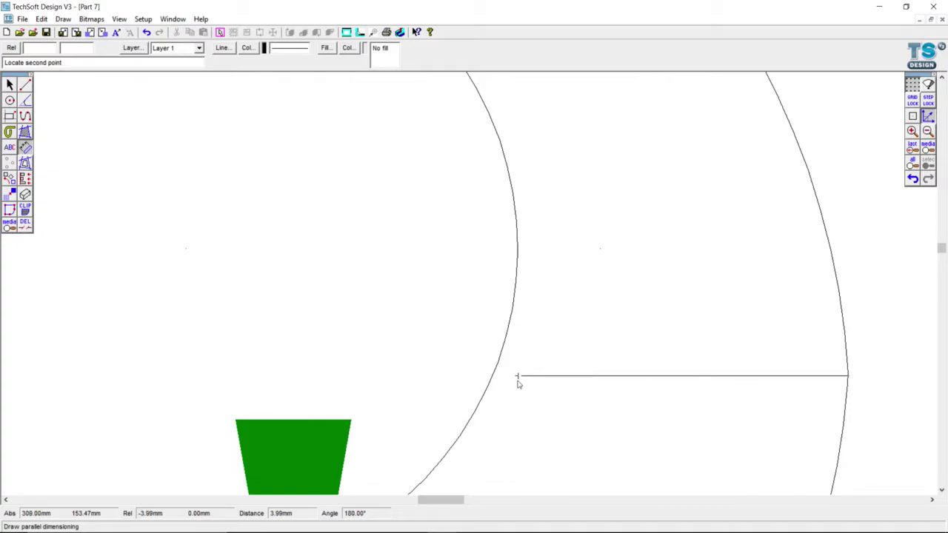
left_click(518, 383)
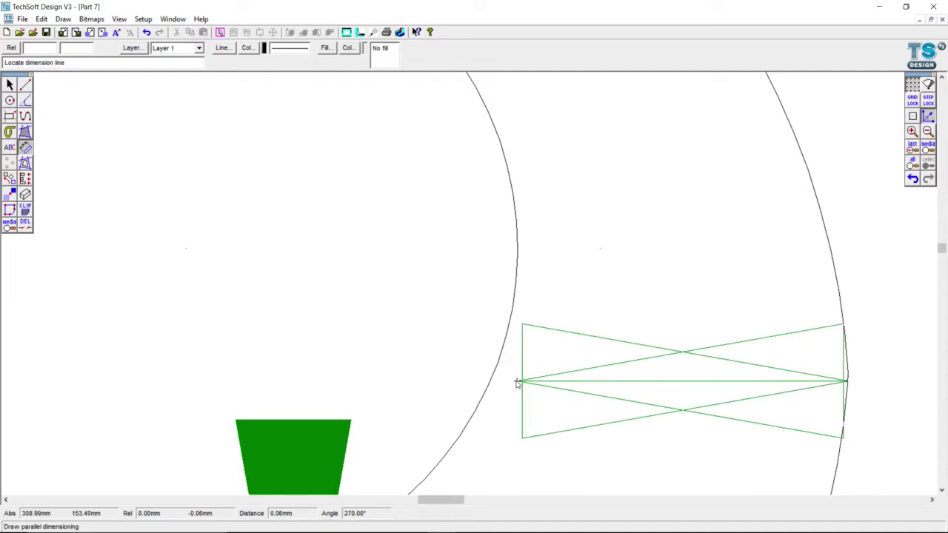
scroll(517, 383, "down", 6)
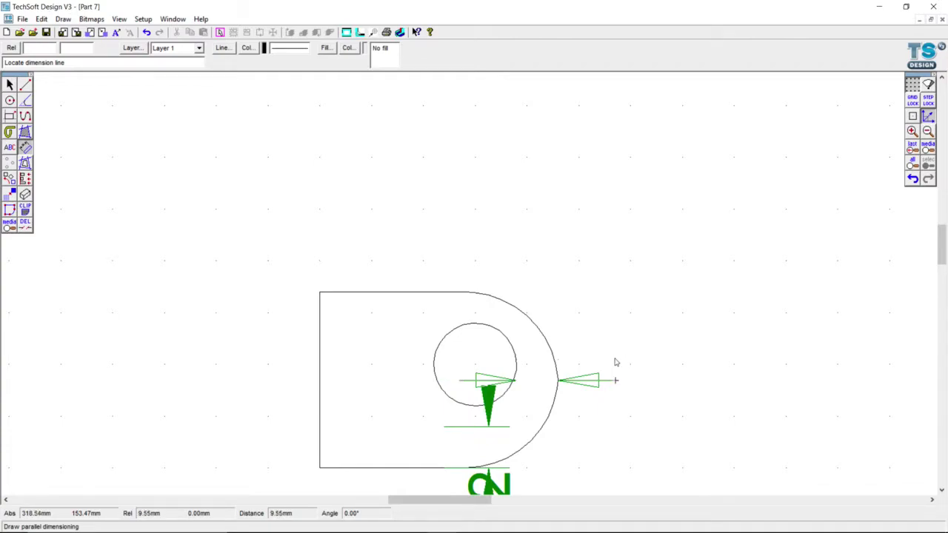
left_click(615, 362)
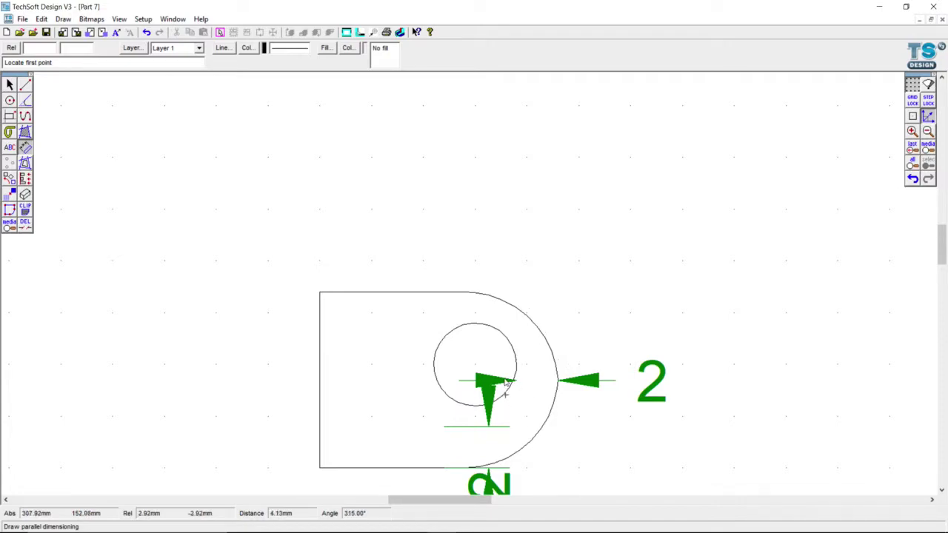
left_click(505, 393)
Cancel the stray dimension, then node-edit the 2 dimension so it sits level with the hole's centre
right_click(529, 393)
left_click(10, 84)
left_click(588, 391)
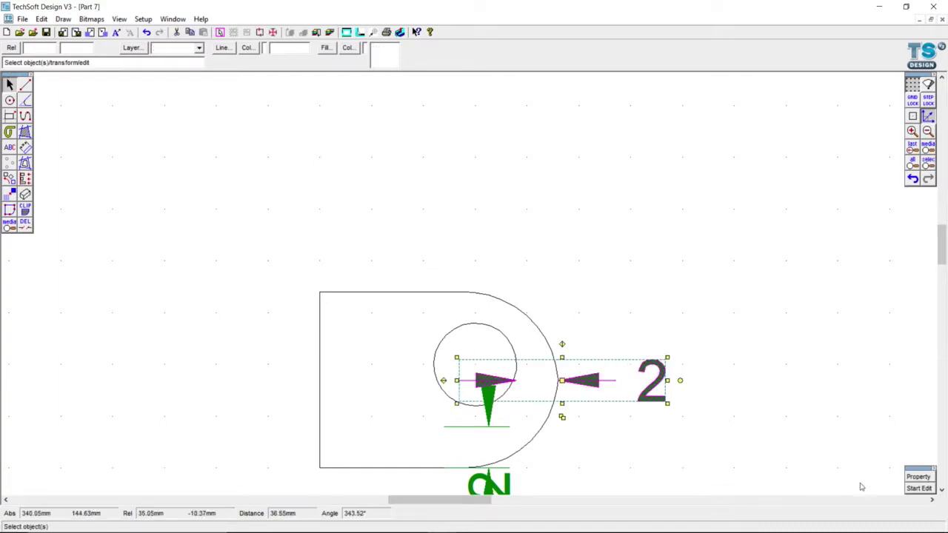
left_click(919, 488)
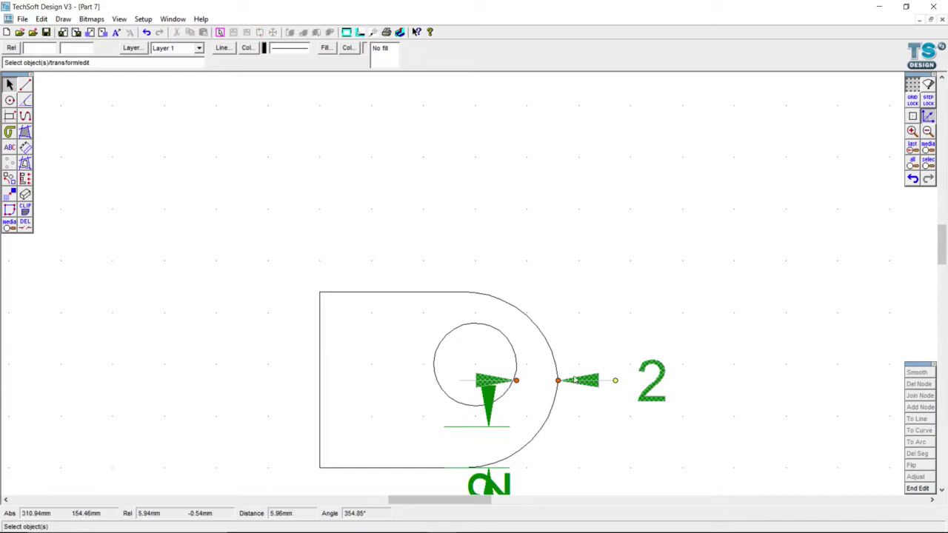
mouse_move(616, 380)
left_mouse_down()
mouse_move(614, 395)
mouse_move(614, 360)
mouse_move(614, 375)
left_mouse_up()
left_click(605, 327)
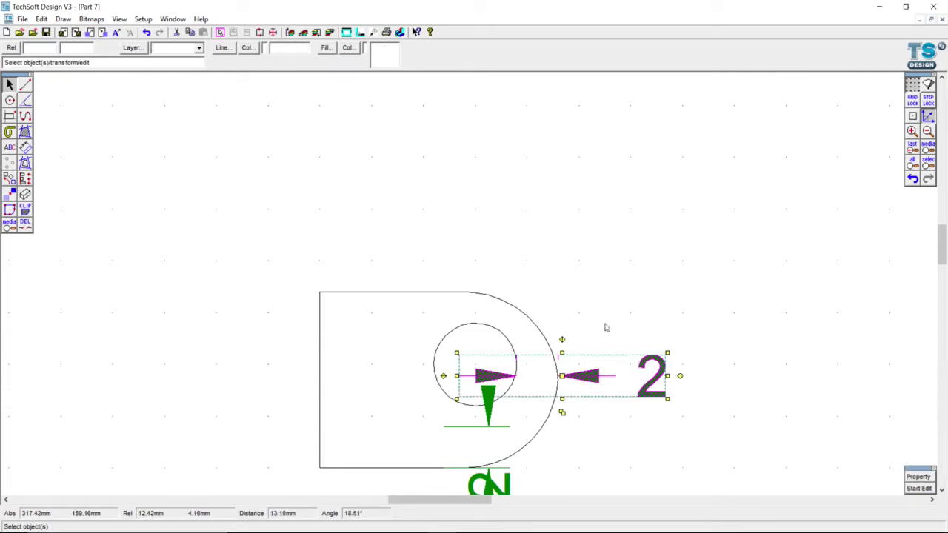
left_click(919, 488)
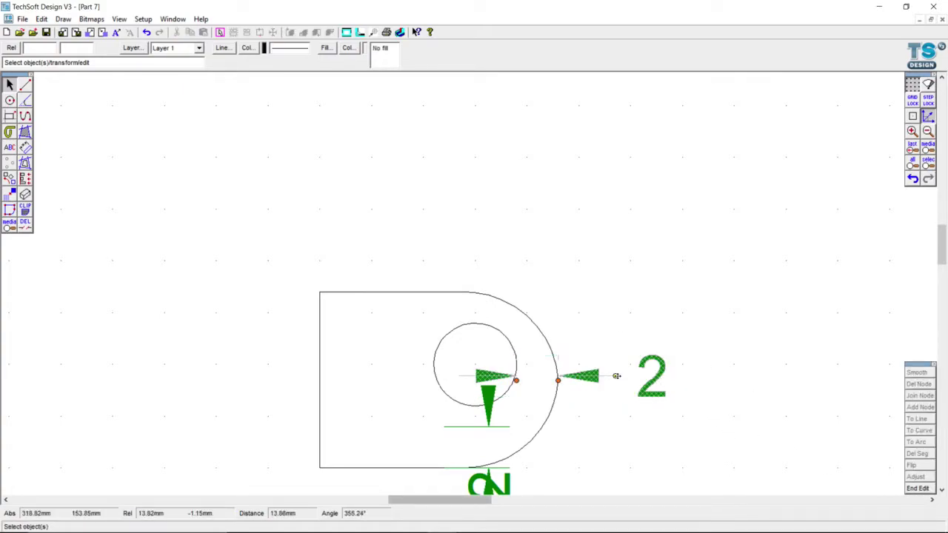
left_click_drag(614, 377, 613, 410)
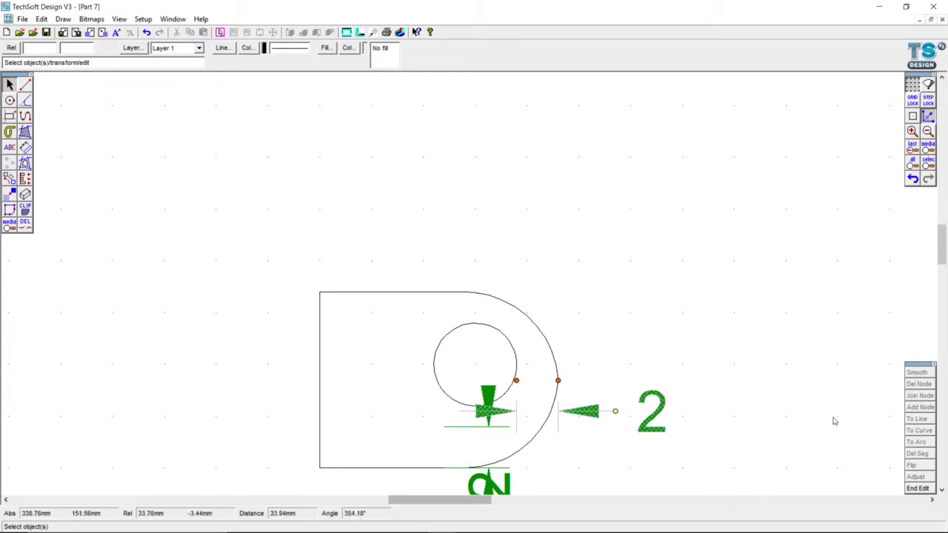
left_click(914, 490)
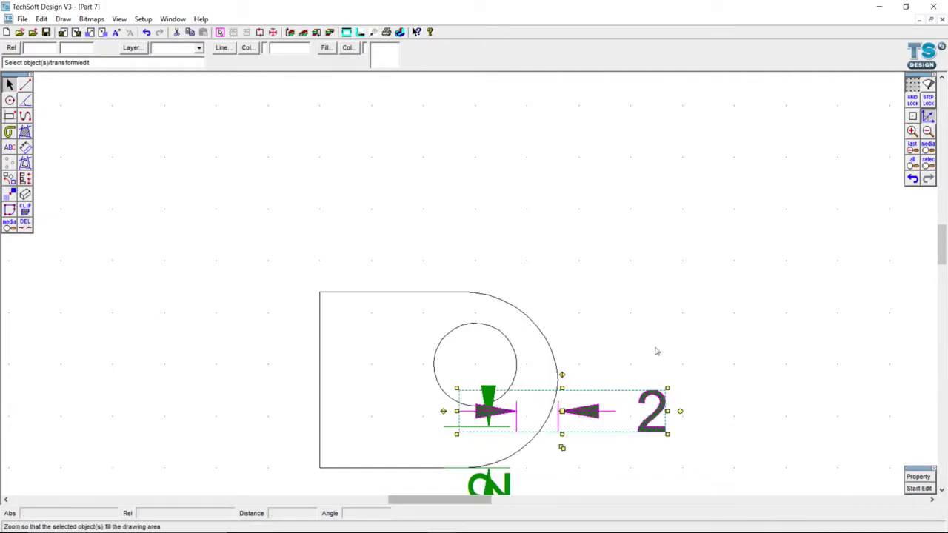
left_click_drag(560, 410, 561, 379)
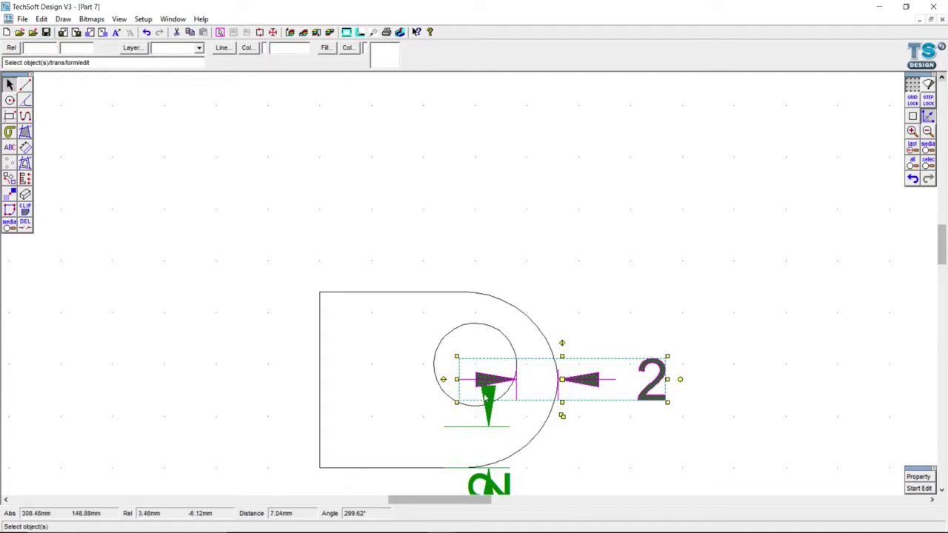
Drag the hole circle about 2 mm lower into the plate's rounded end, then deselect it
scroll(485, 398, "up", 3)
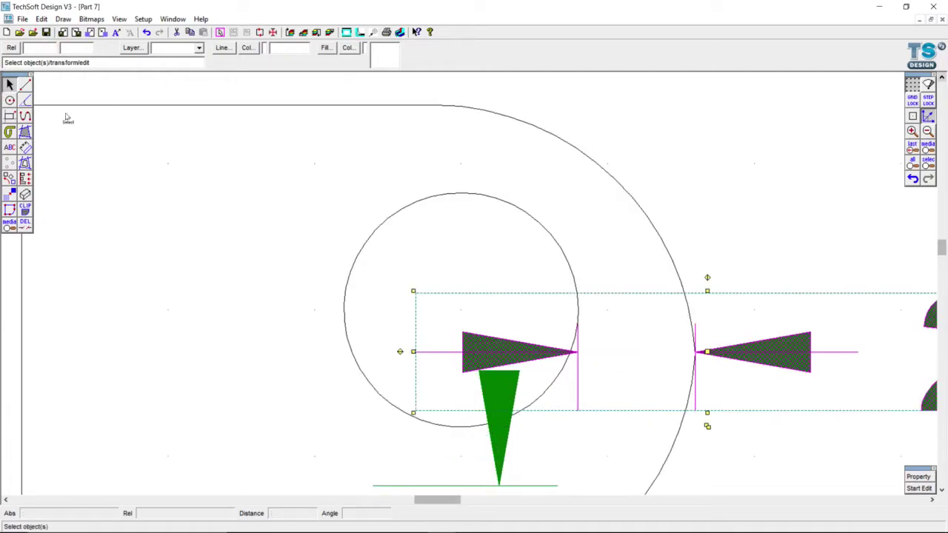
left_click(392, 224)
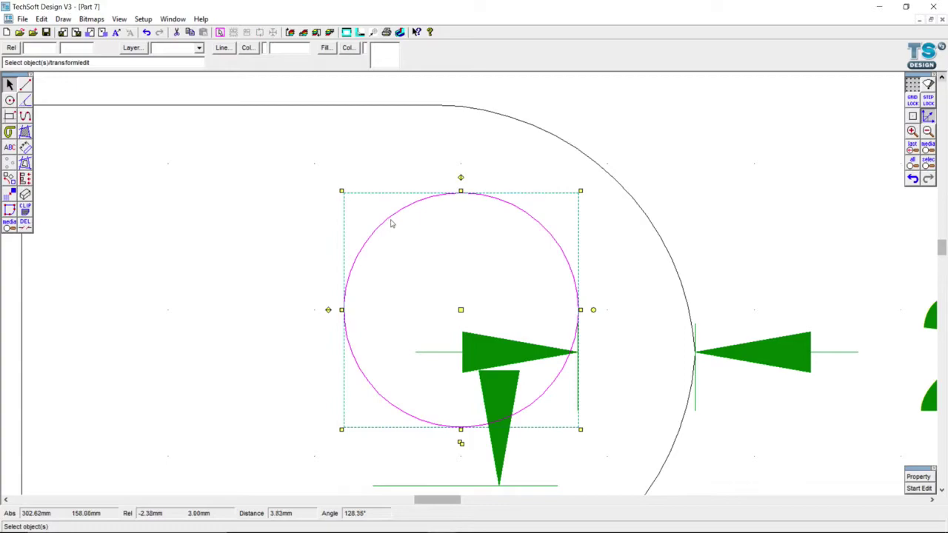
left_click_drag(463, 324, 459, 367)
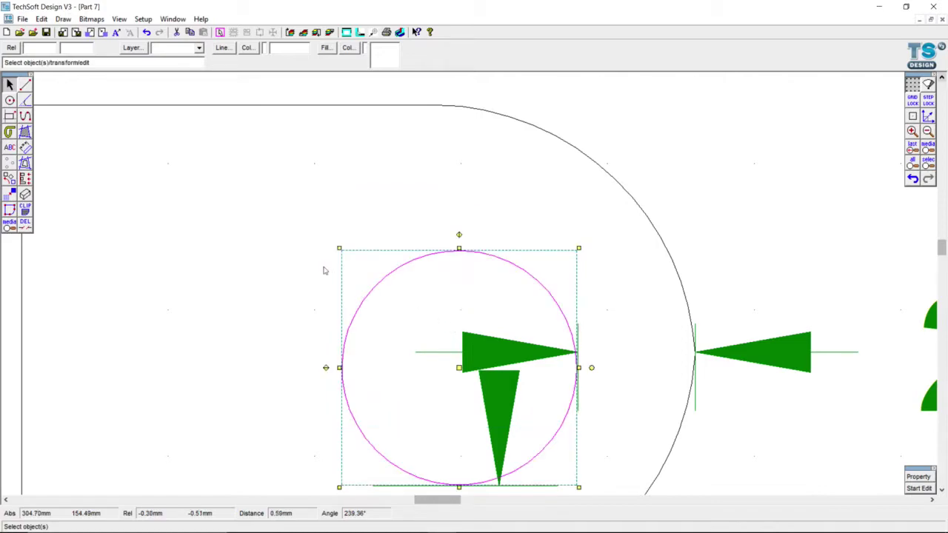
left_click(262, 264)
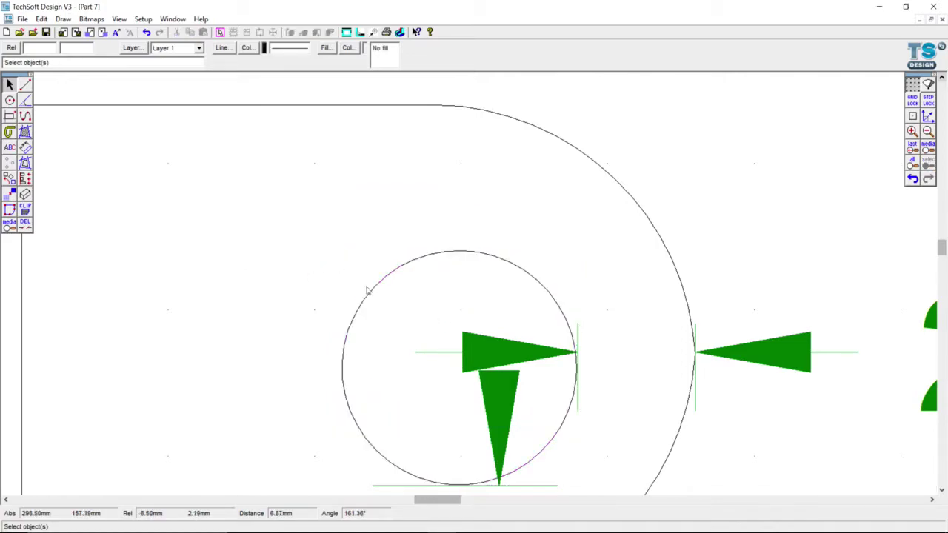
scroll(371, 291, "down", 2)
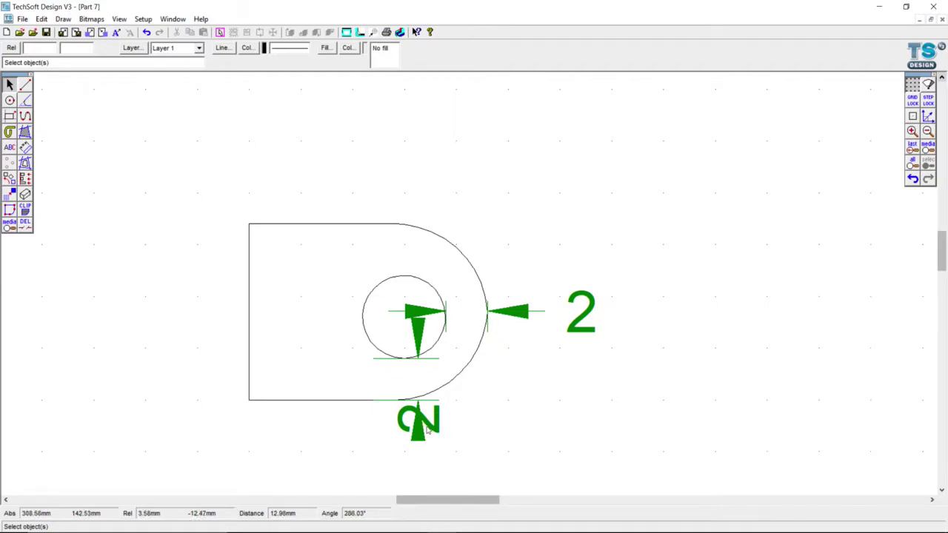
Move the vertical 2 dimension's label further down below the part
left_click(352, 361)
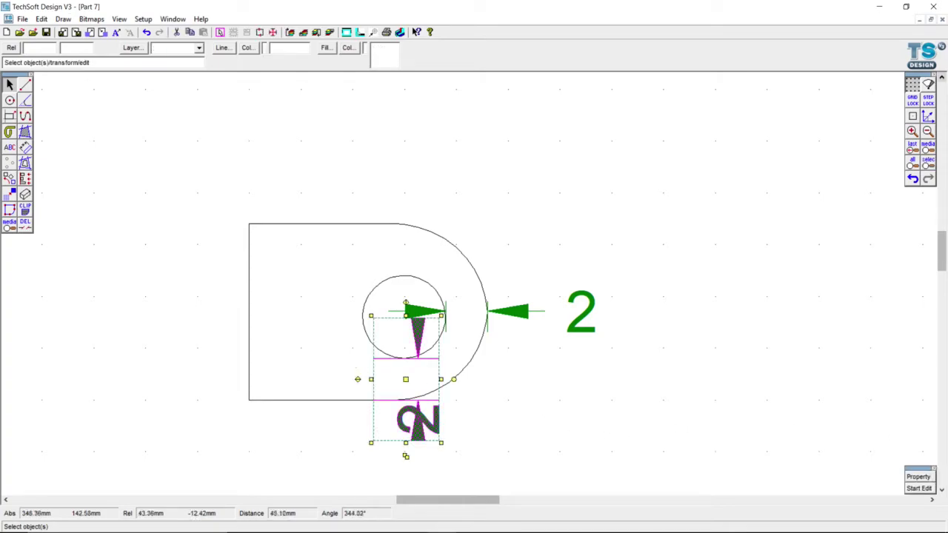
double_click(422, 448)
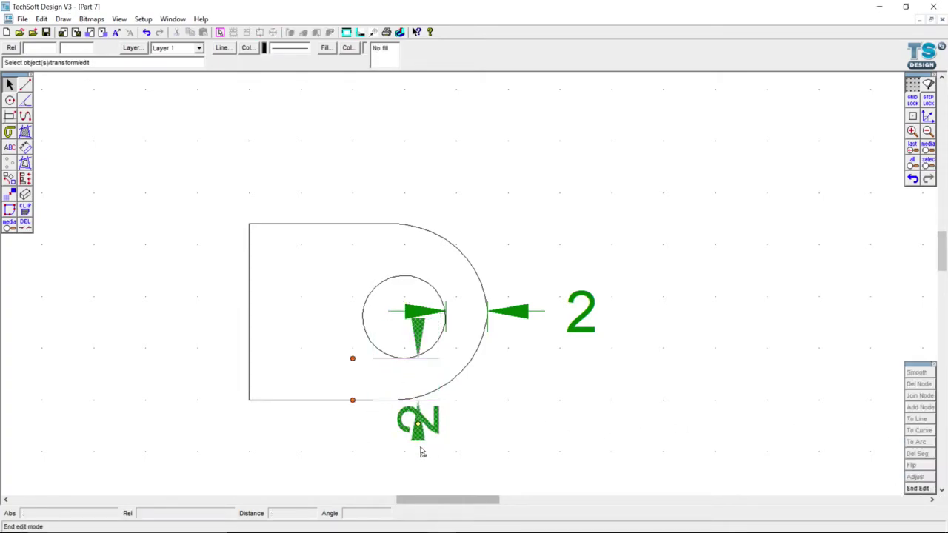
left_click_drag(418, 426, 427, 473)
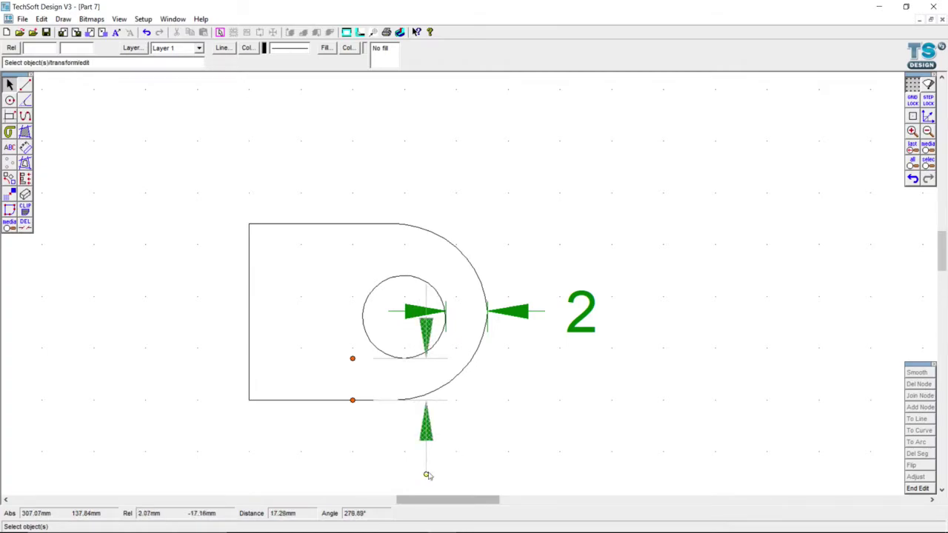
left_click(543, 442)
Shift the horizontal 2 dimension upward, deselect it and zoom out to the full view
scroll(544, 437, "down", 2)
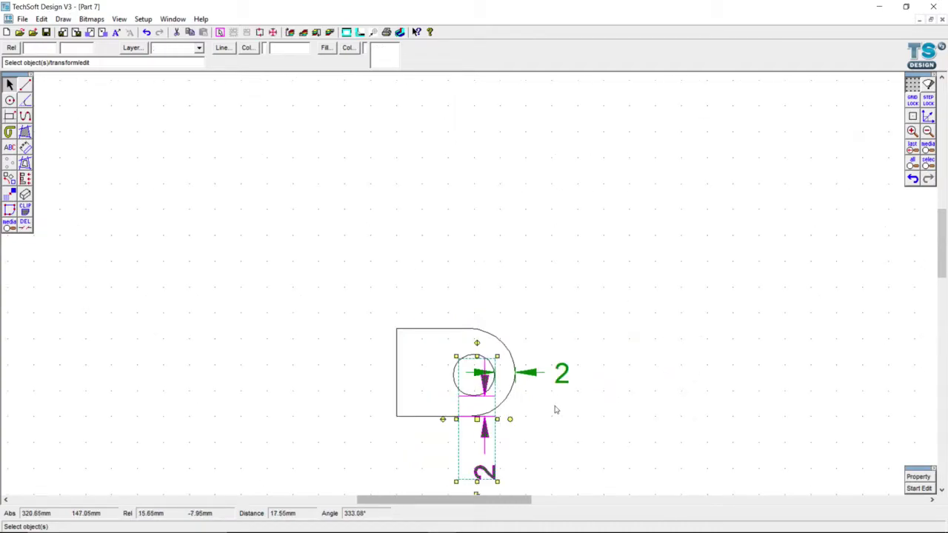
scroll(556, 410, "up", 2)
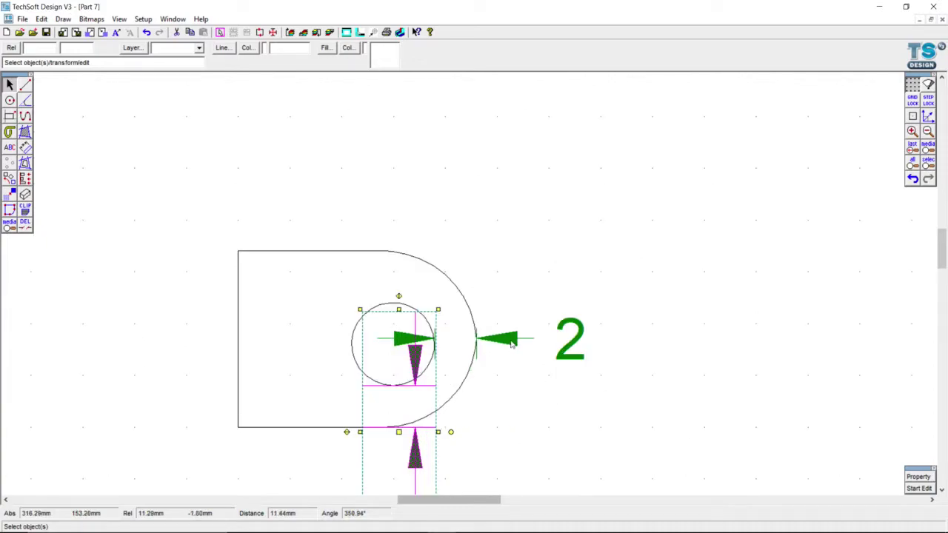
left_click(511, 340)
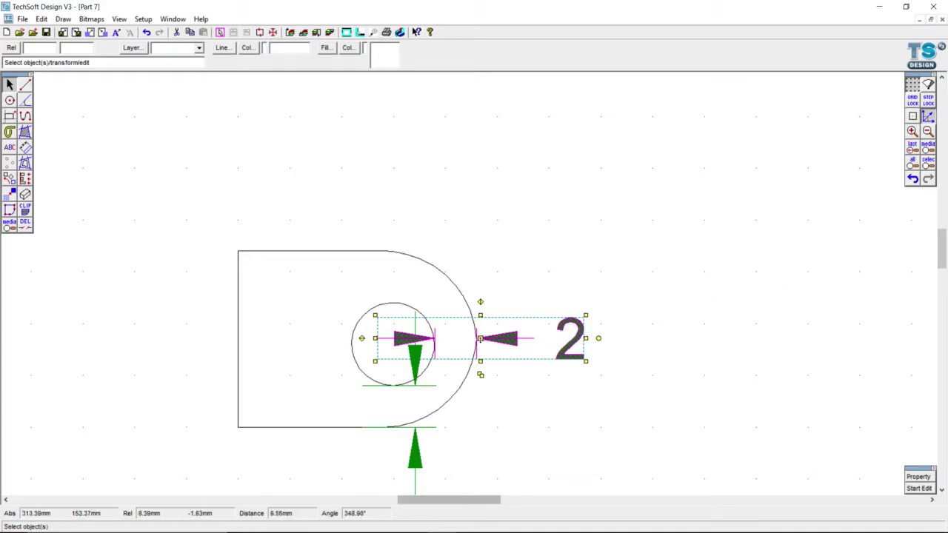
left_click_drag(480, 339, 486, 283)
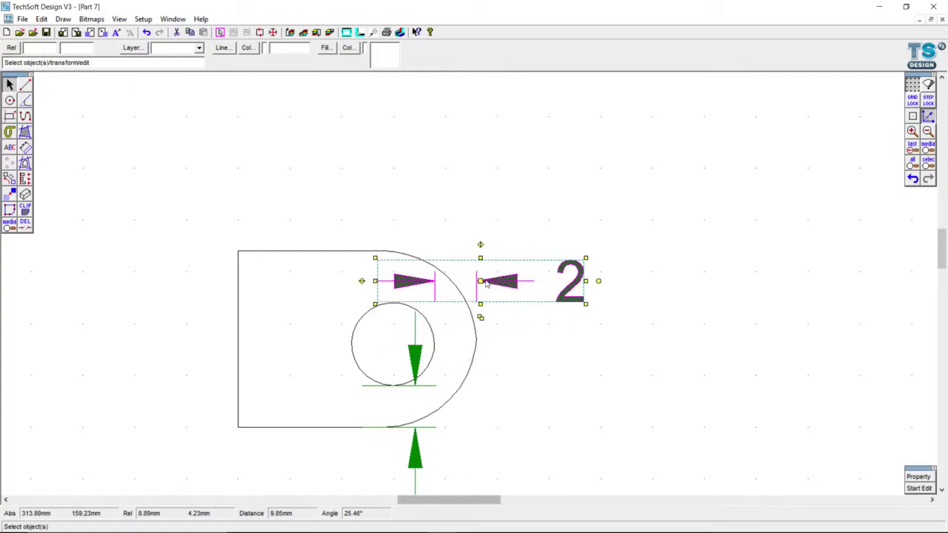
left_click(577, 421)
scroll(574, 420, "down", 2)
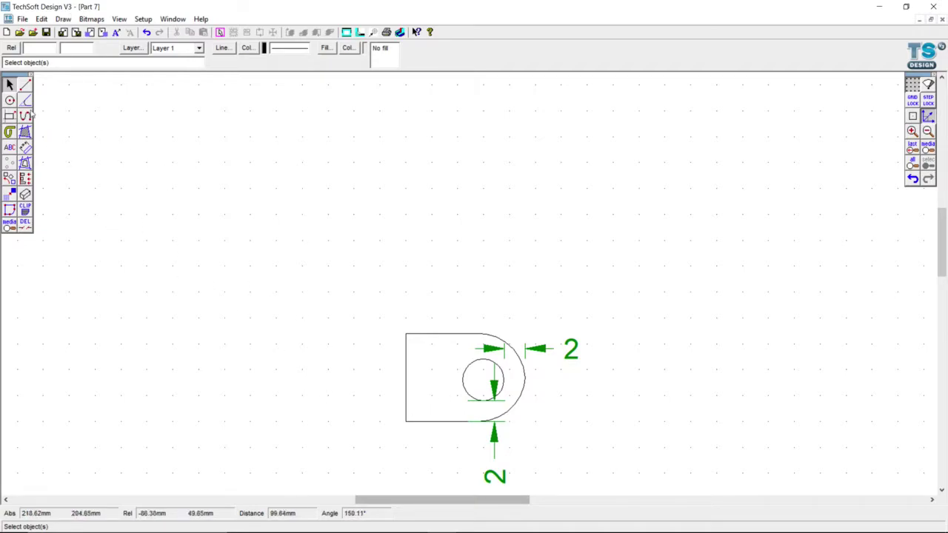
With Attach on, dimension the bracket's left edge with a vertical 8.5 height dimension
left_click(26, 149)
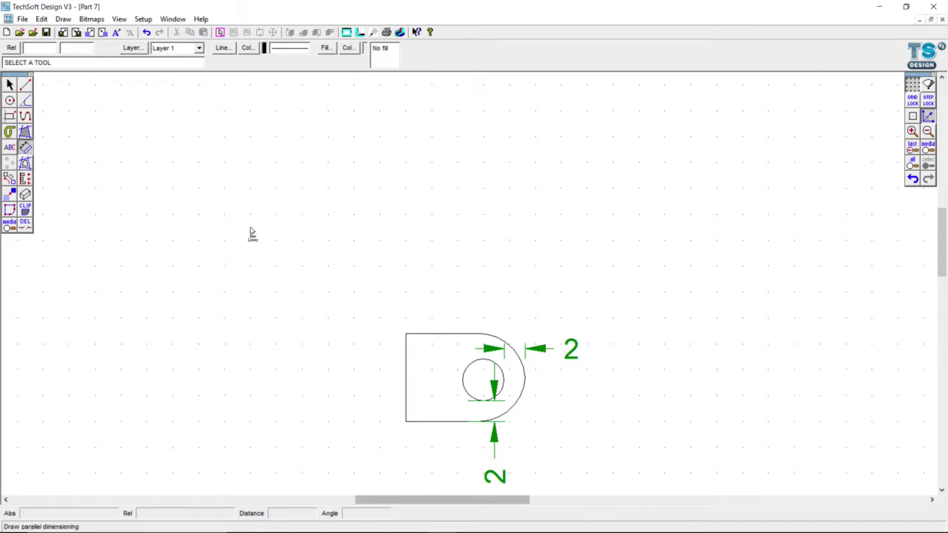
left_click(913, 116)
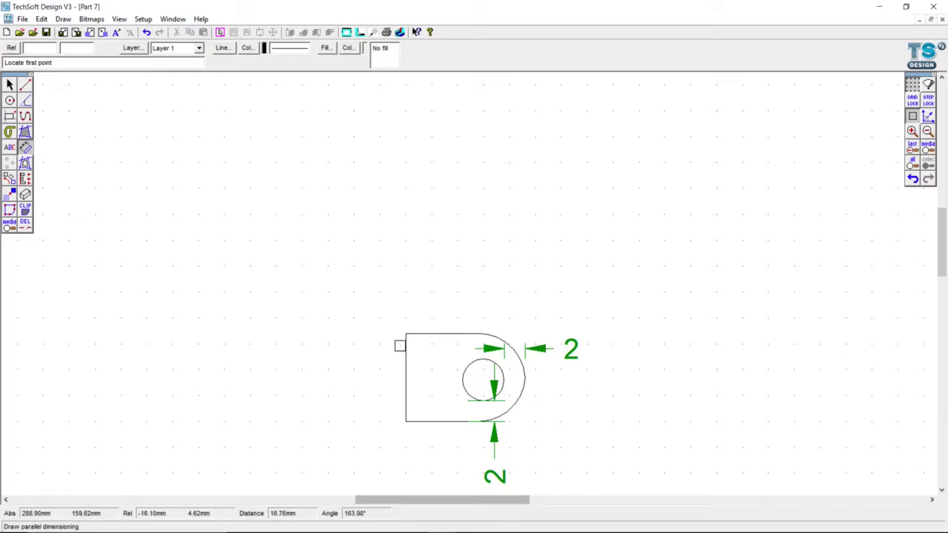
left_click(404, 337)
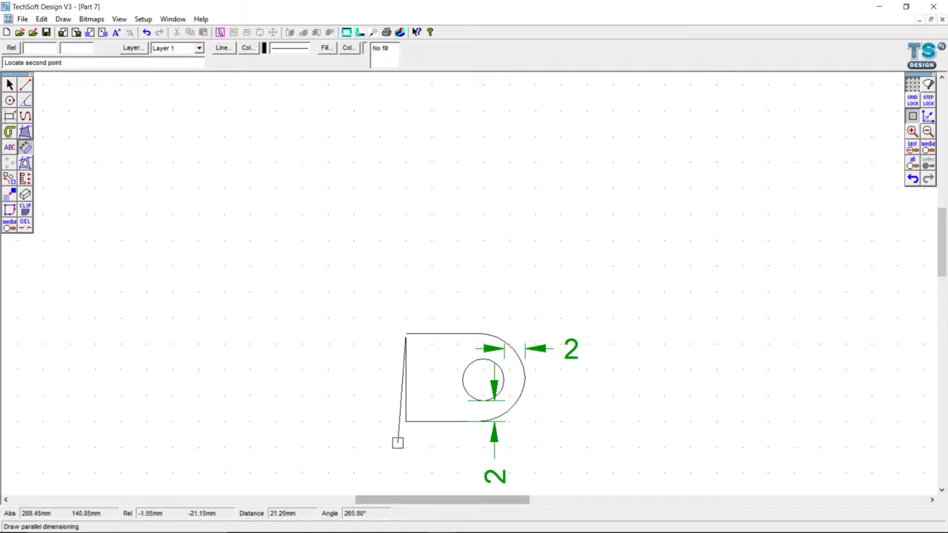
left_click(408, 420)
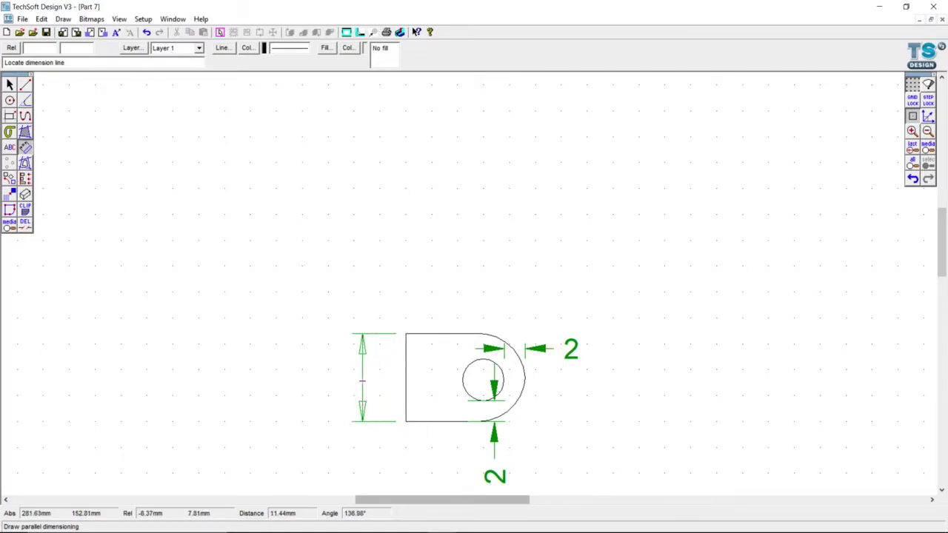
left_click(362, 382)
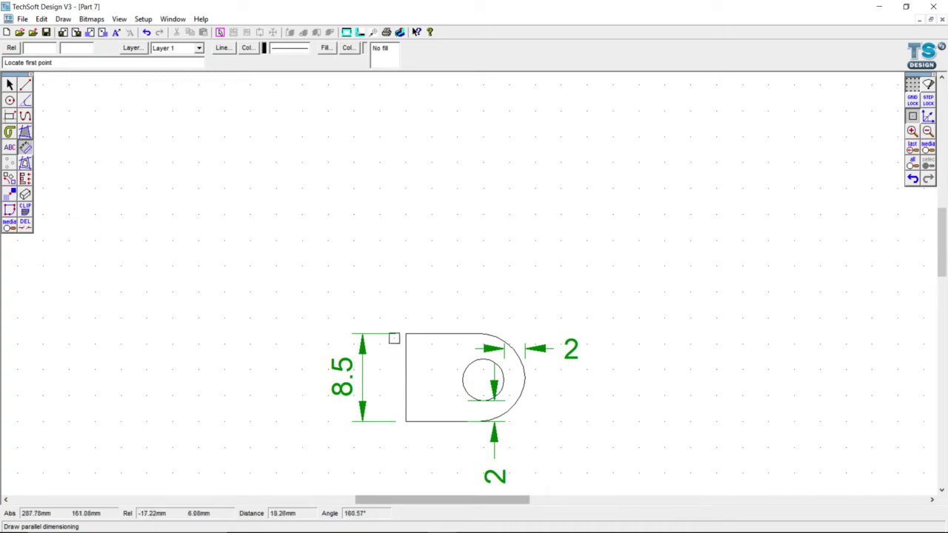
left_click(406, 335)
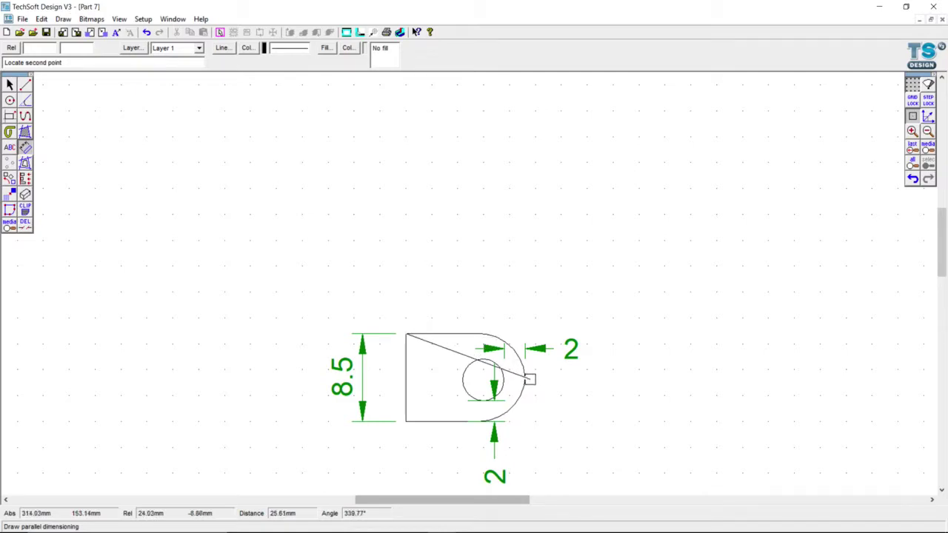
left_click(25, 147)
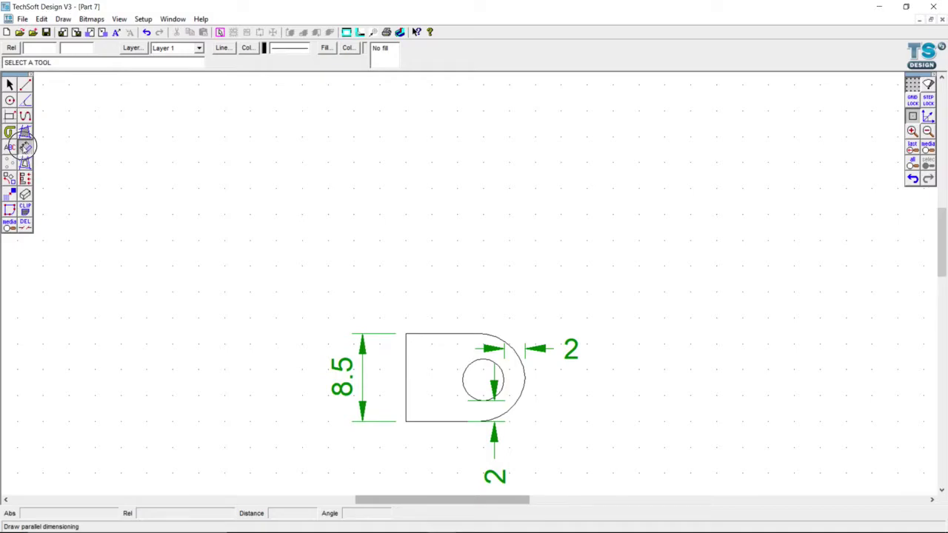
Dimension the plate's width as 11.49, from the top-left corner to the arc's right edge
left_click(58, 149)
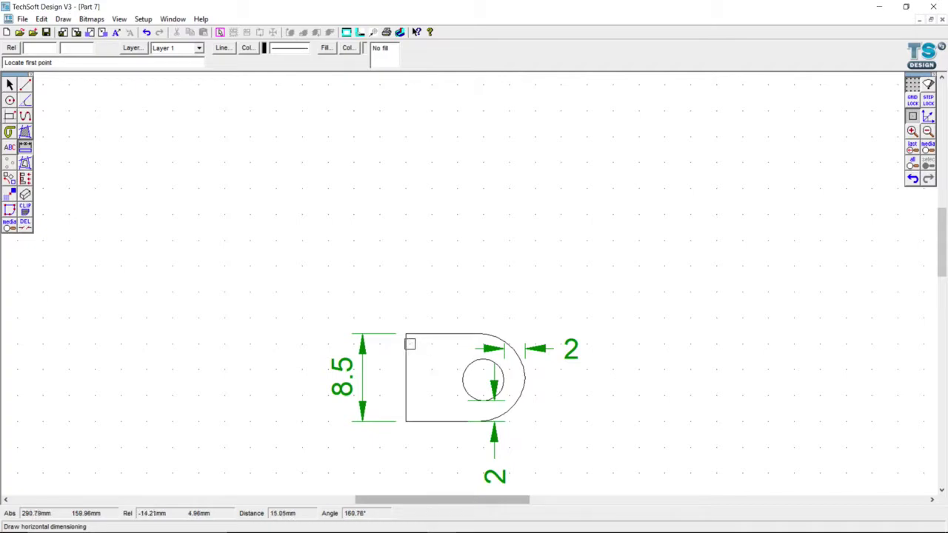
left_click(406, 335)
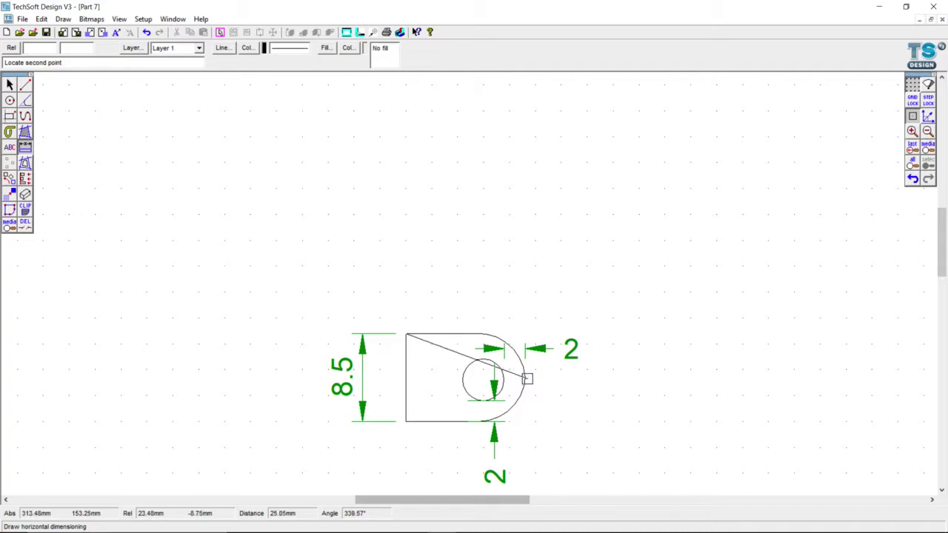
left_click(525, 378)
left_click(470, 278)
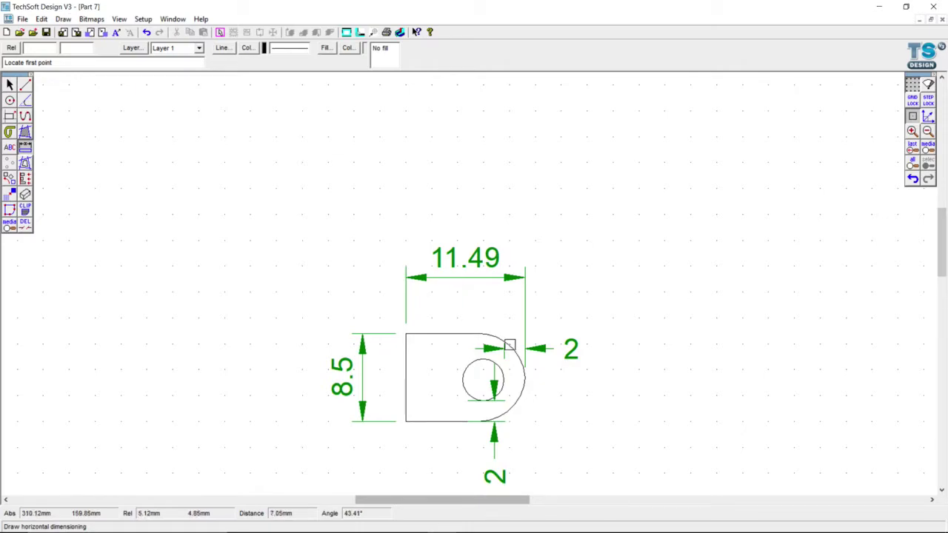
left_click(9, 84)
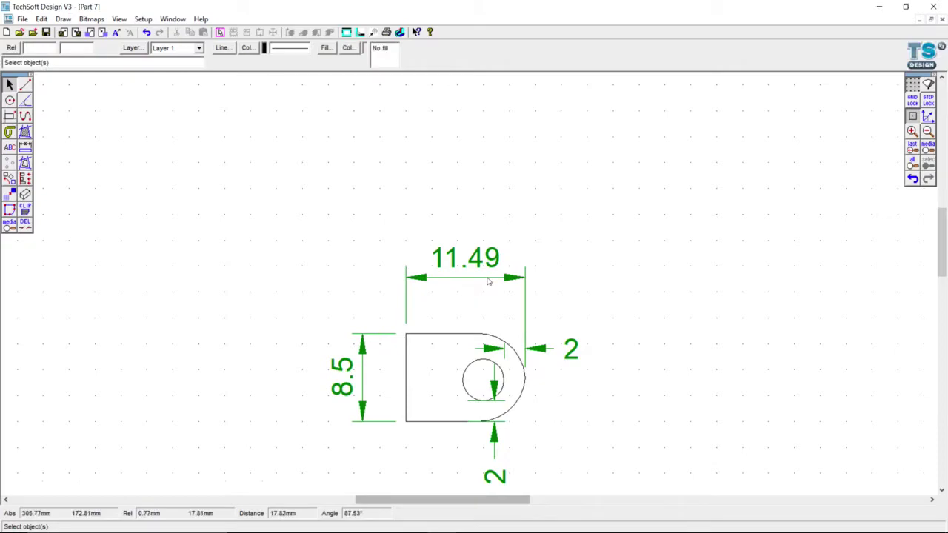
Select the 11.49 width dimension above the view
scroll(489, 280, "up", 2)
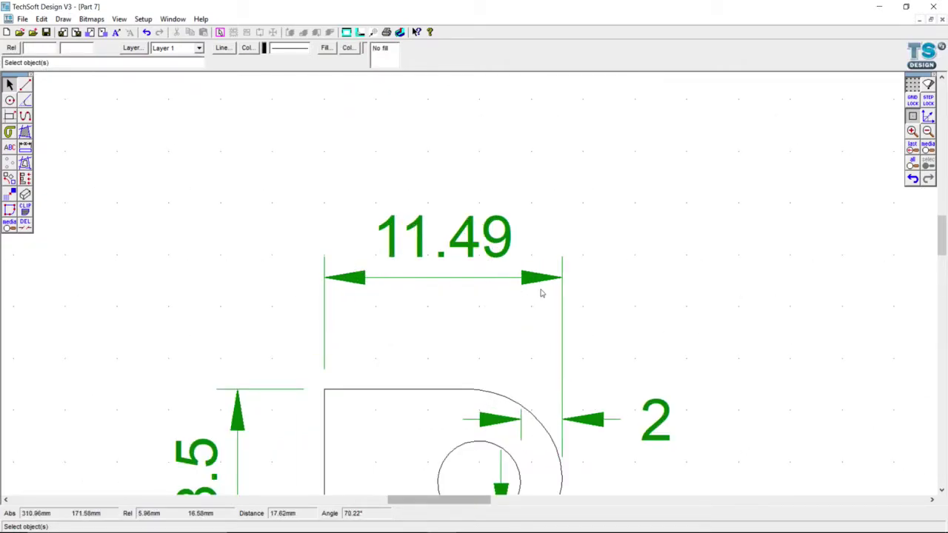
scroll(534, 278, "up", 1)
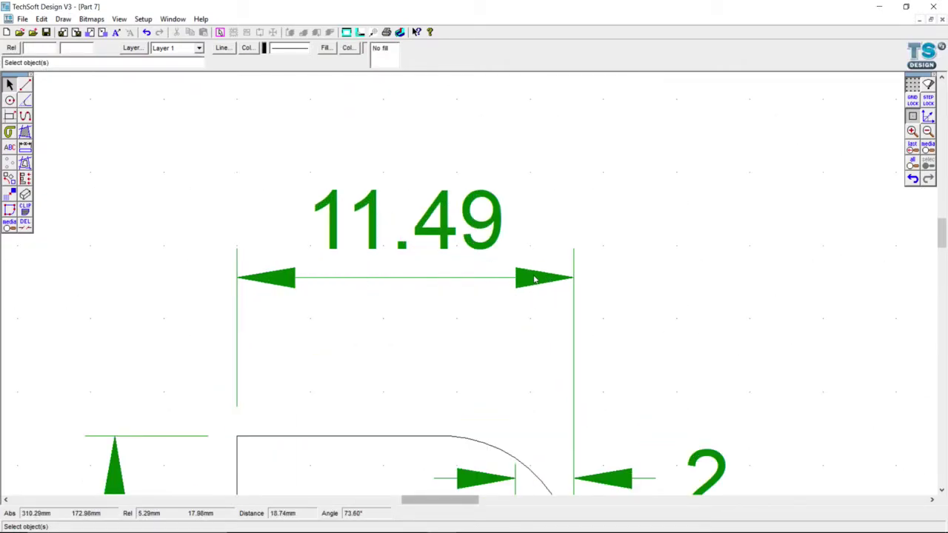
left_click(540, 277)
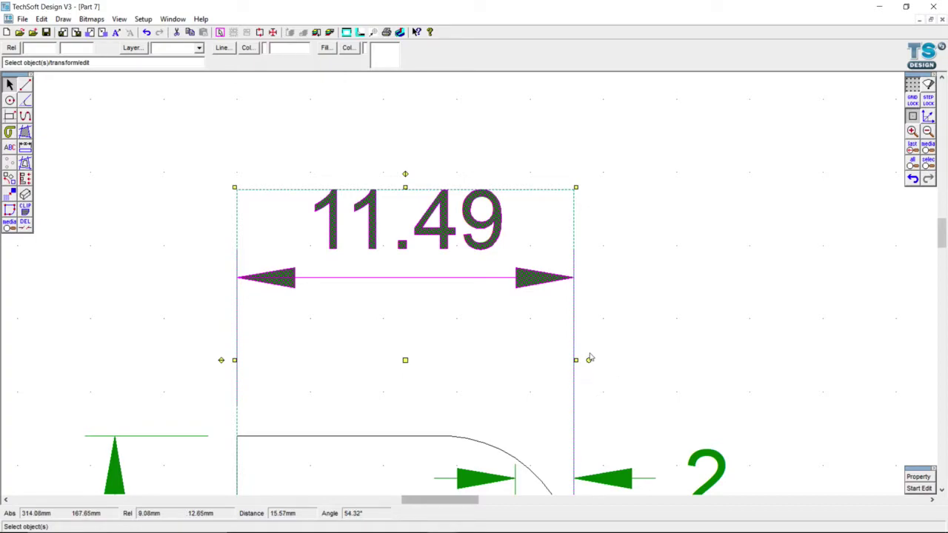
scroll(591, 358, "up", 1)
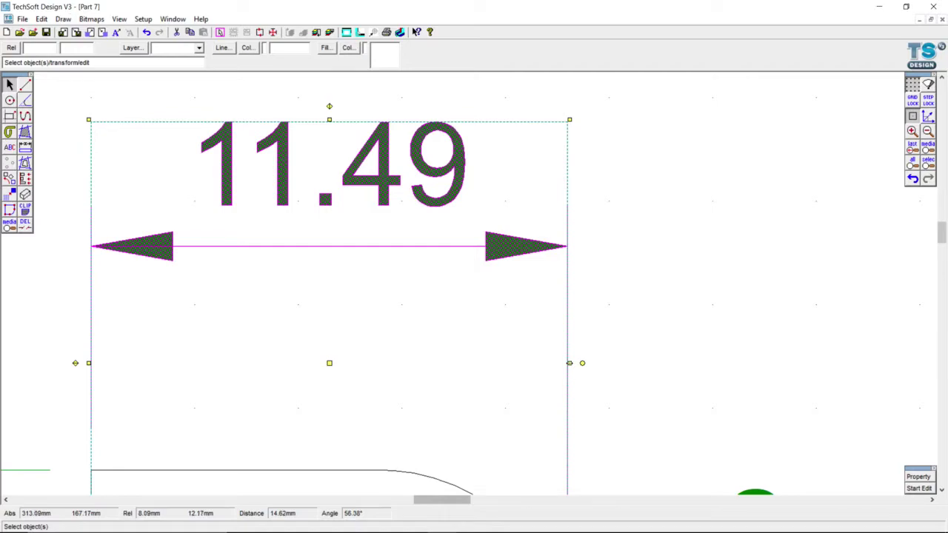
scroll(569, 363, "up", 1)
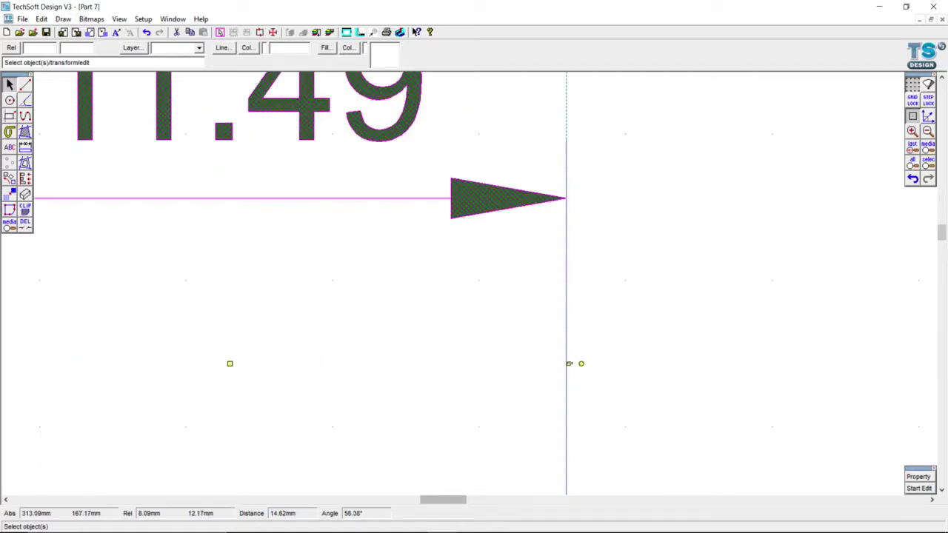
scroll(569, 363, "down", 1)
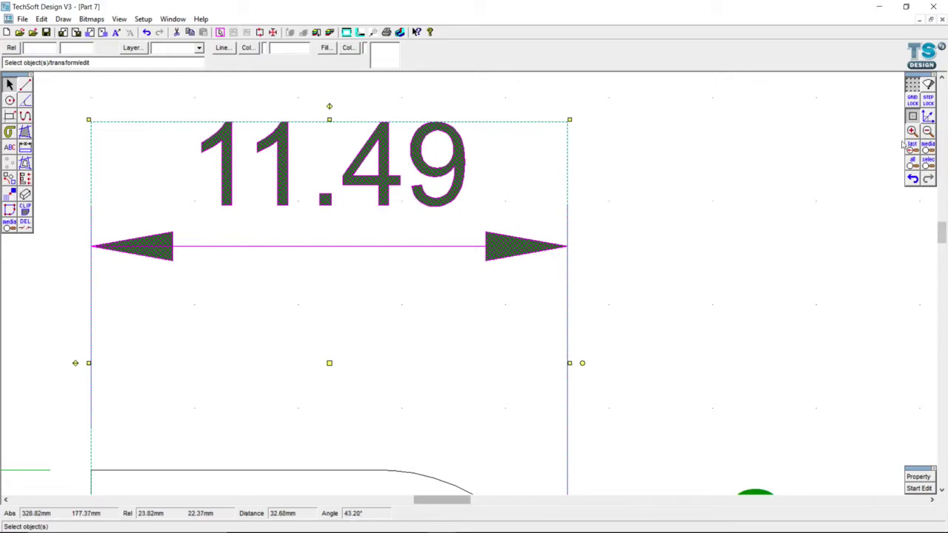
With snapping off, stretch the dimension's right end until it reads 11.5
left_click(912, 117)
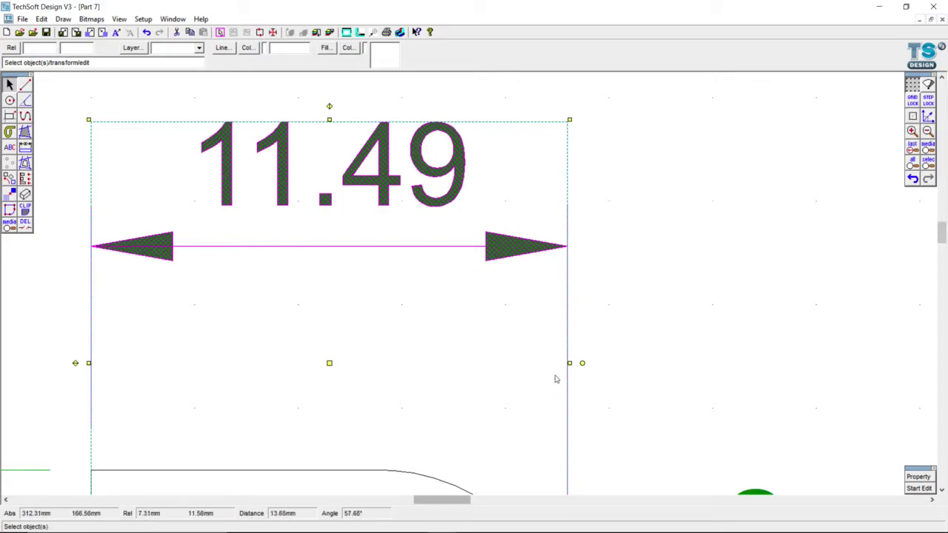
left_click_drag(569, 363, 571, 364)
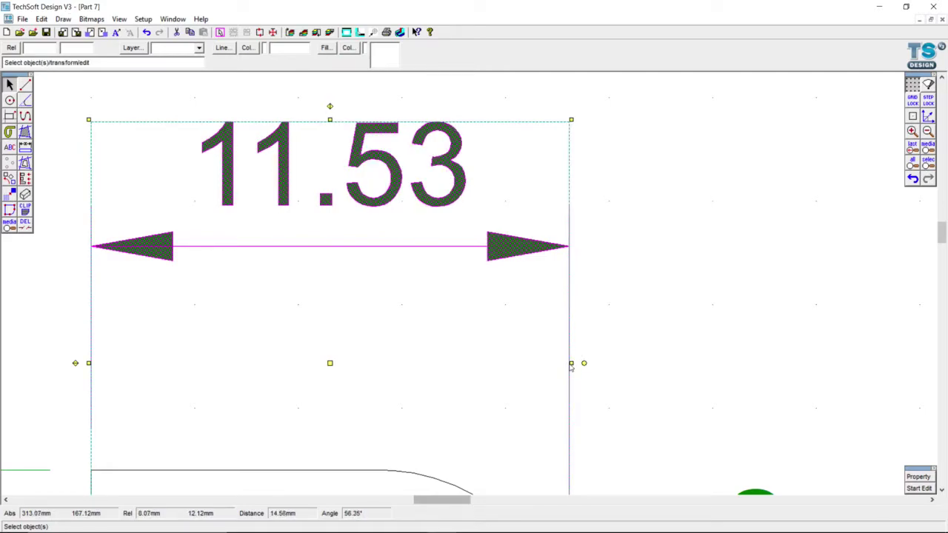
scroll(571, 366, "up", 1)
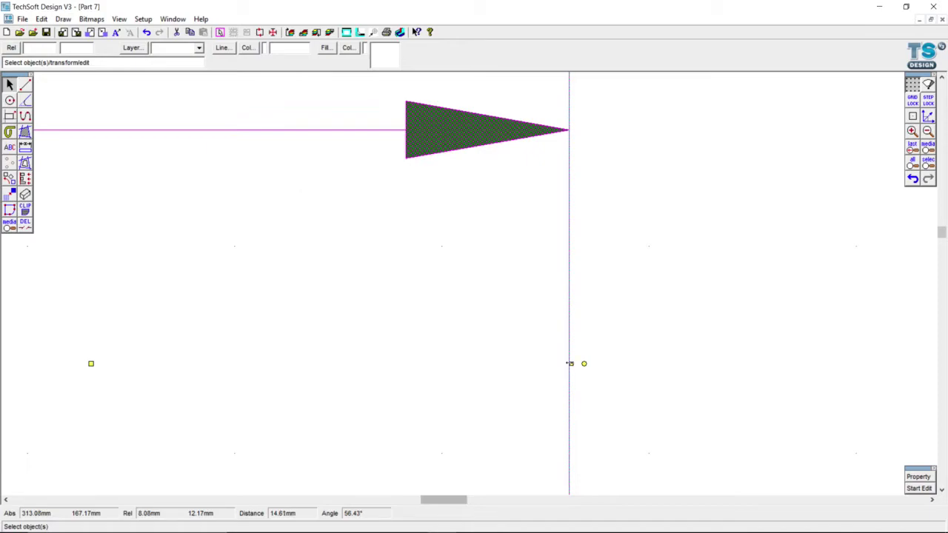
scroll(569, 363, "down", 1)
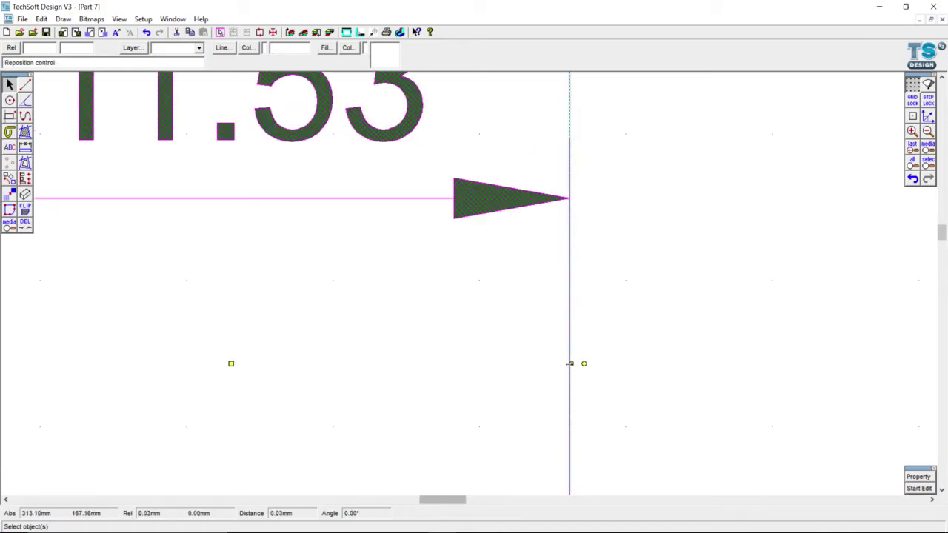
left_click_drag(569, 364, 568, 366)
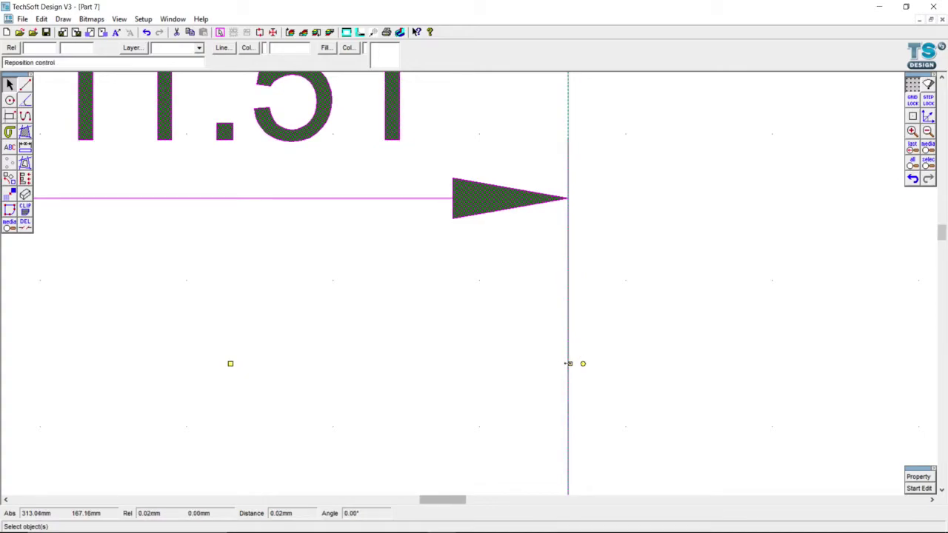
left_click_drag(569, 363, 575, 362)
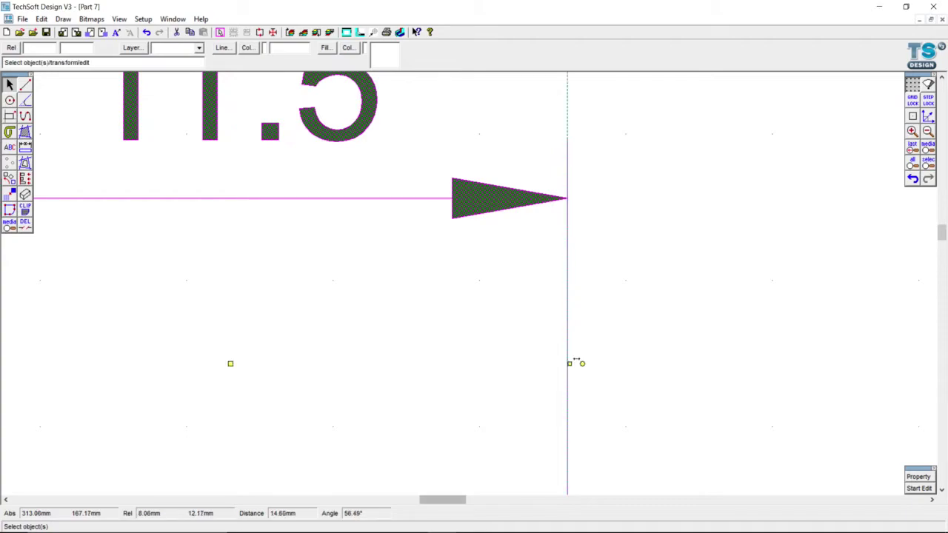
scroll(586, 375, "down", 2)
scroll(588, 385, "down", 1)
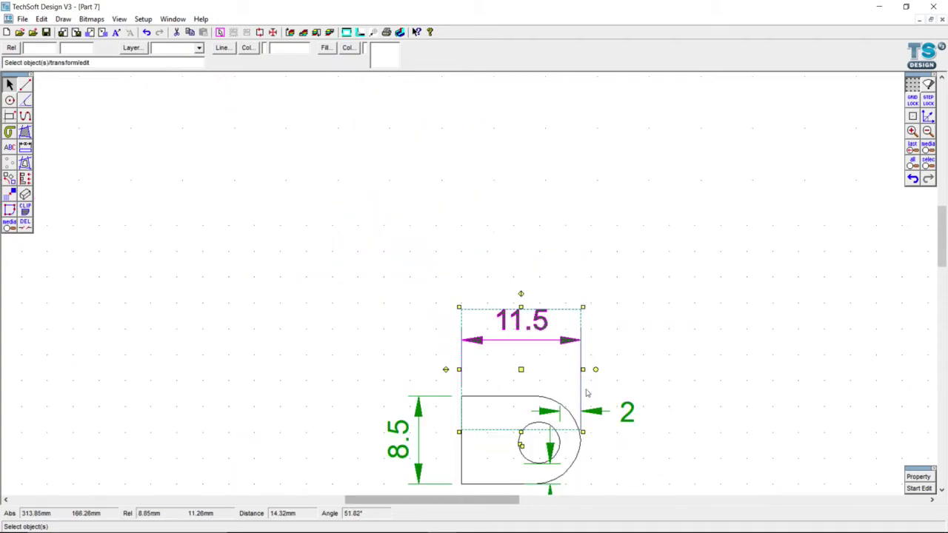
scroll(612, 425, "down", 2)
scroll(615, 445, "down", 6)
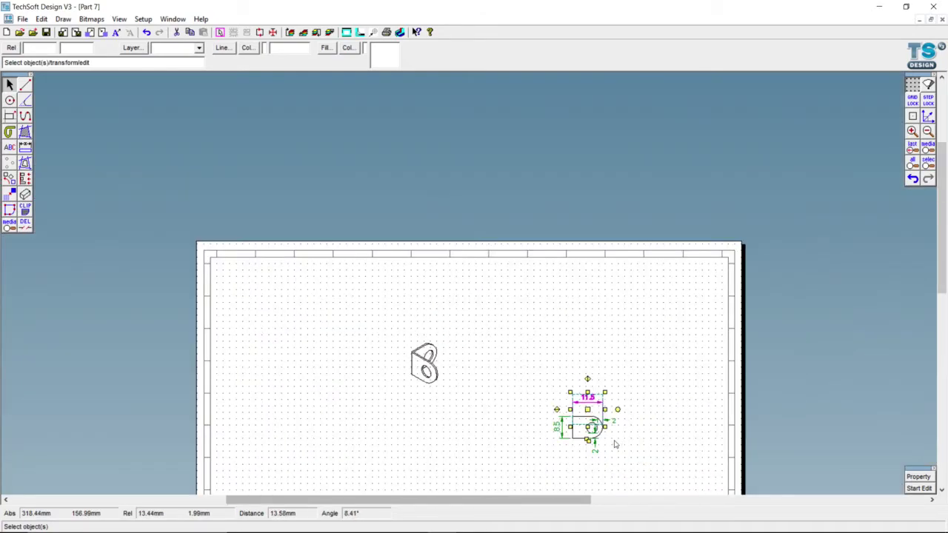
scroll(642, 490, "up", 7)
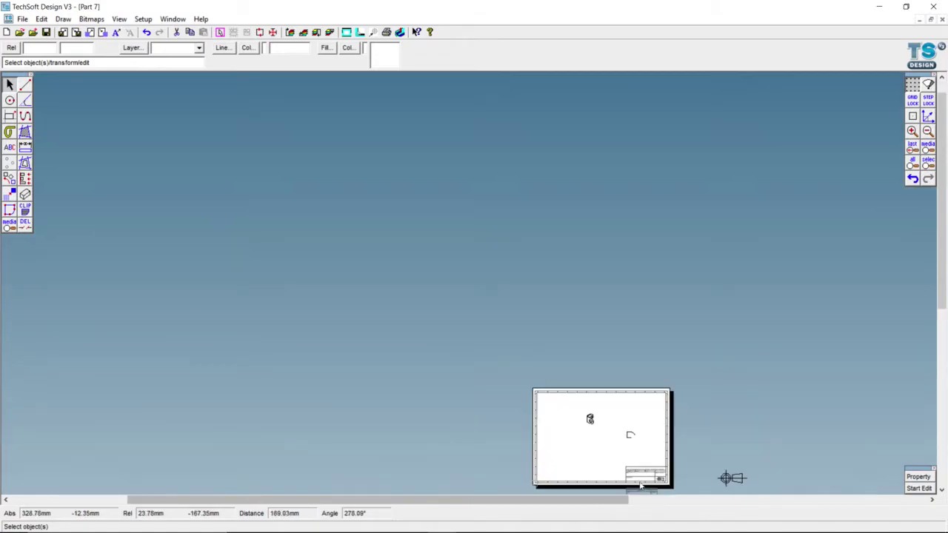
scroll(685, 463, "up", 2)
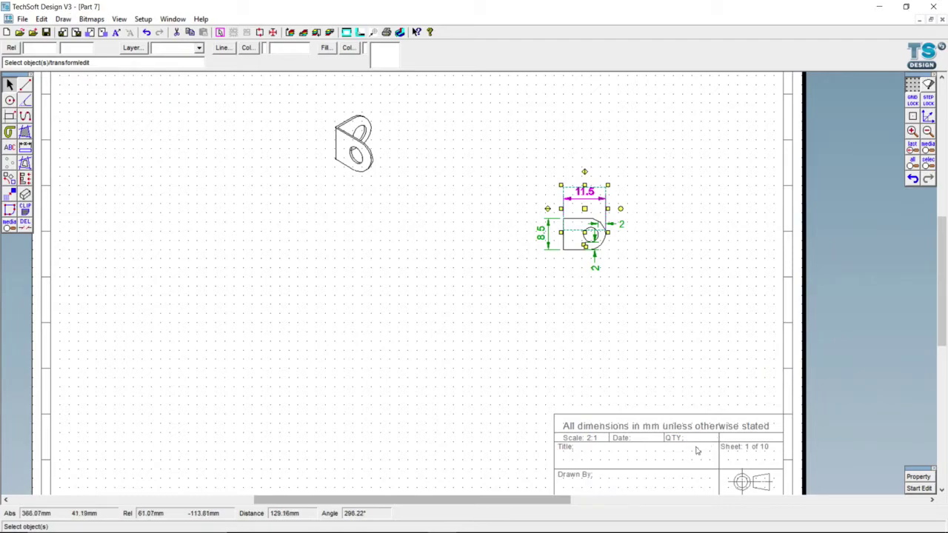
scroll(700, 465, "up", 1)
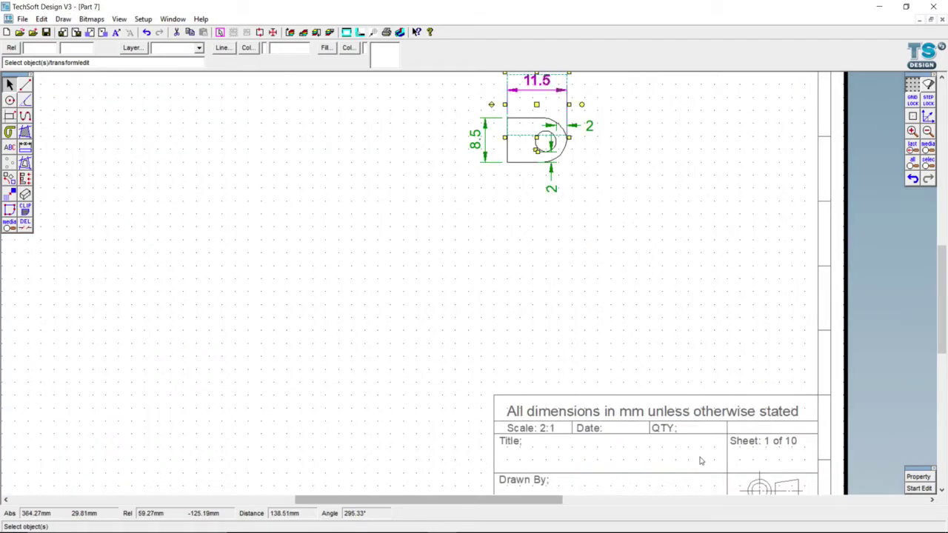
scroll(733, 422, "up", 1)
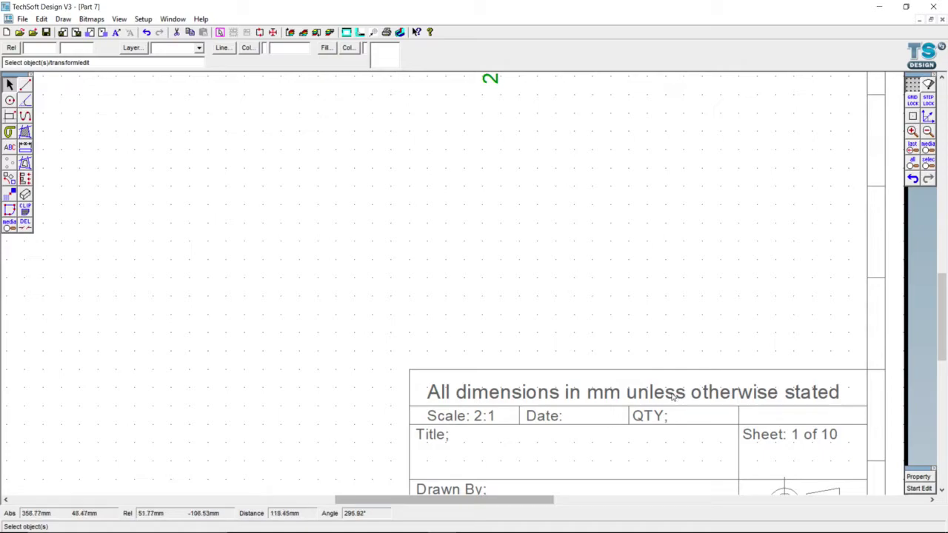
scroll(671, 397, "down", 1)
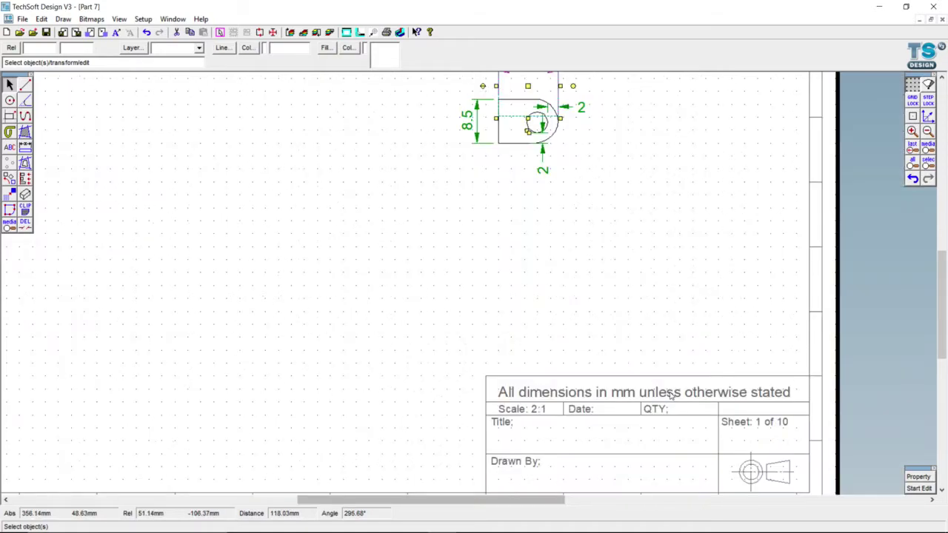
scroll(659, 370, "down", 2)
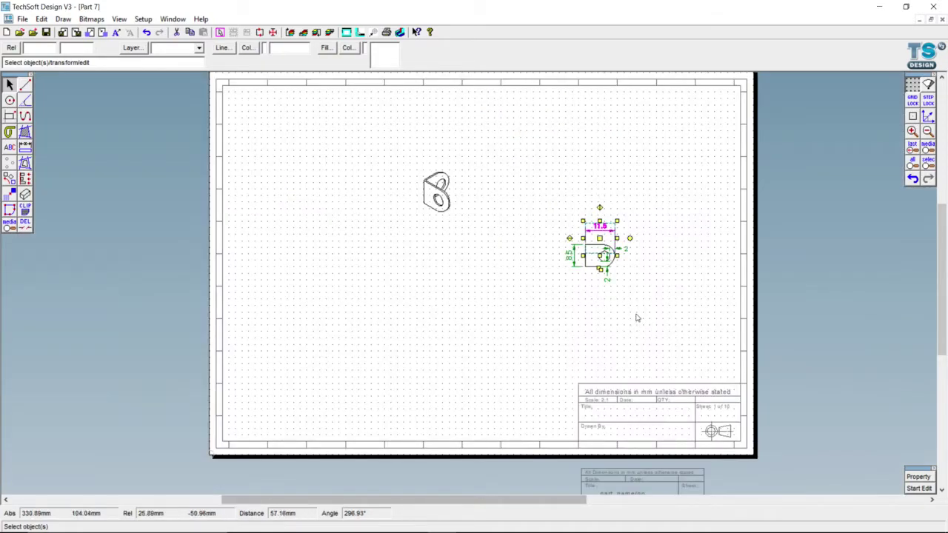
scroll(616, 271, "up", 1)
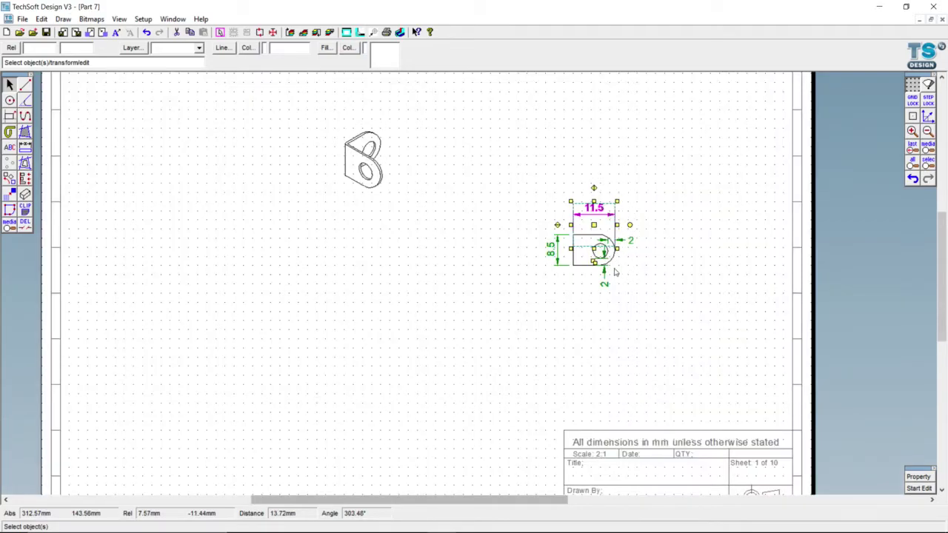
scroll(614, 271, "up", 1)
scroll(614, 271, "down", 1)
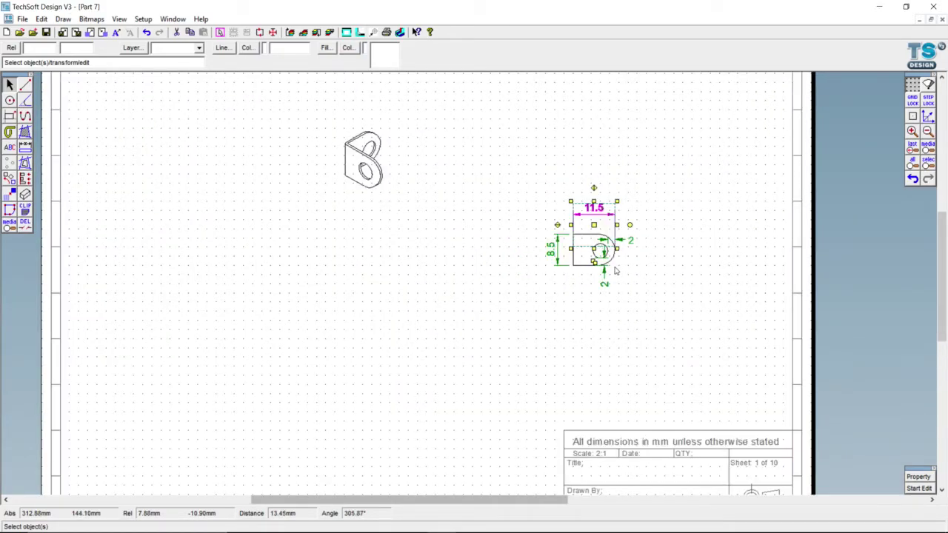
scroll(645, 201, "up", 1)
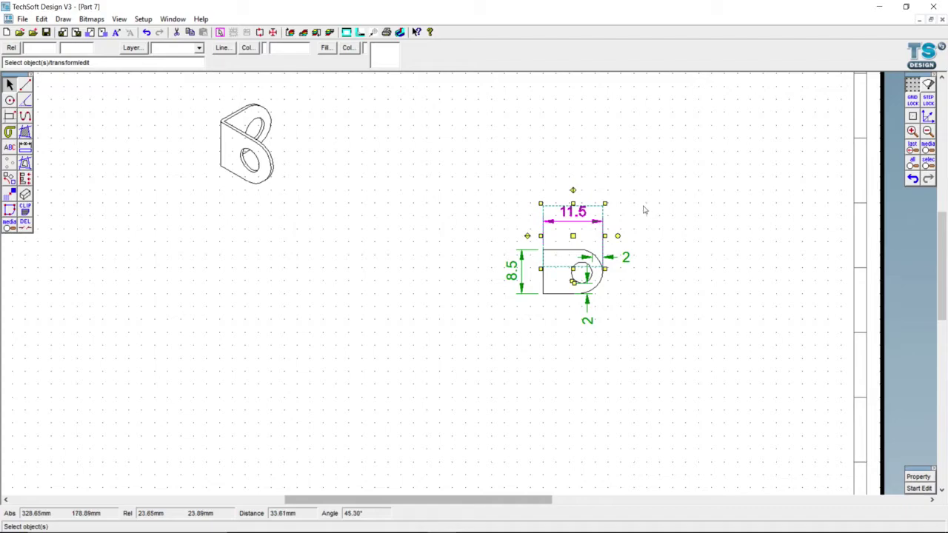
Copy the bracket outline and hole to the left and mirror it so the rounded end faces left
left_click(647, 300)
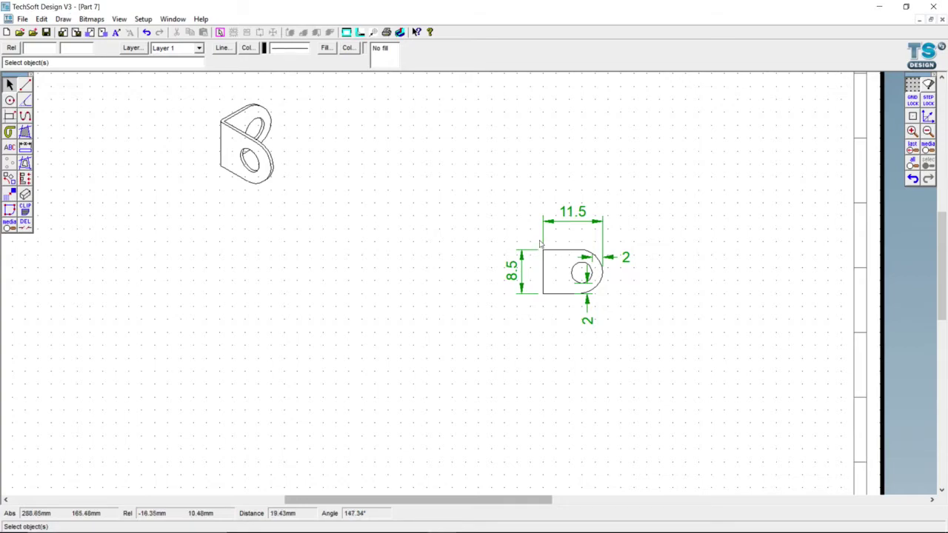
left_click_drag(537, 243, 607, 303)
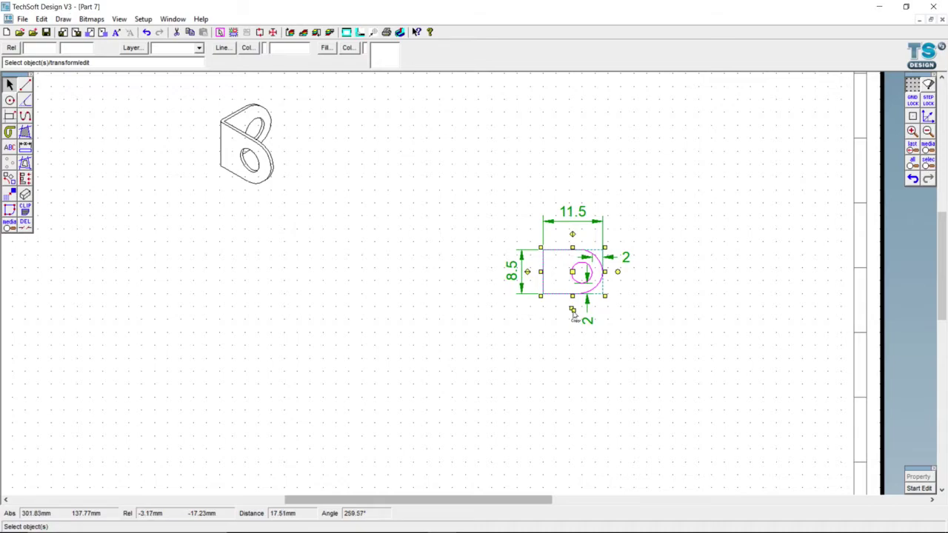
left_click_drag(576, 318, 423, 301)
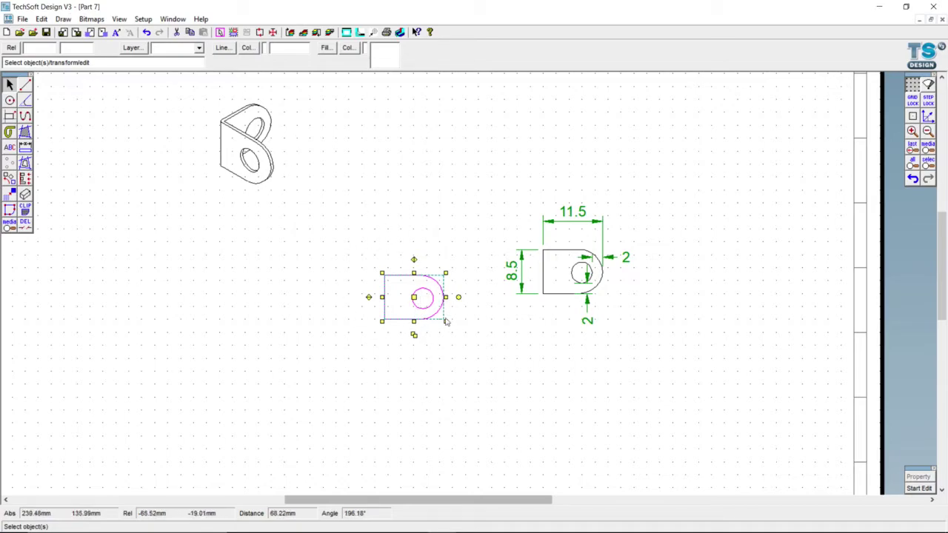
left_click(414, 260)
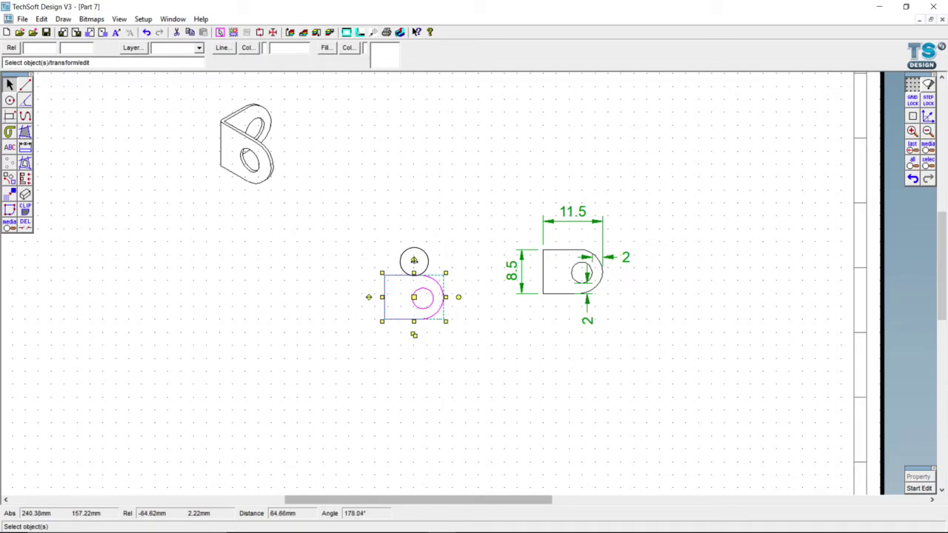
left_click(317, 288)
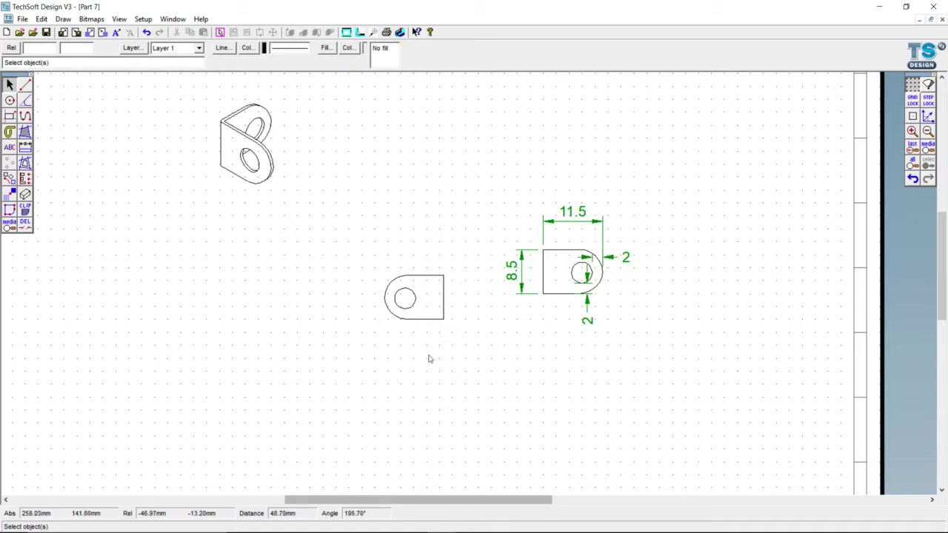
With Attach on, start a horizontal dimension at the mirrored plate's left arc edge
scroll(415, 349, "up", 1)
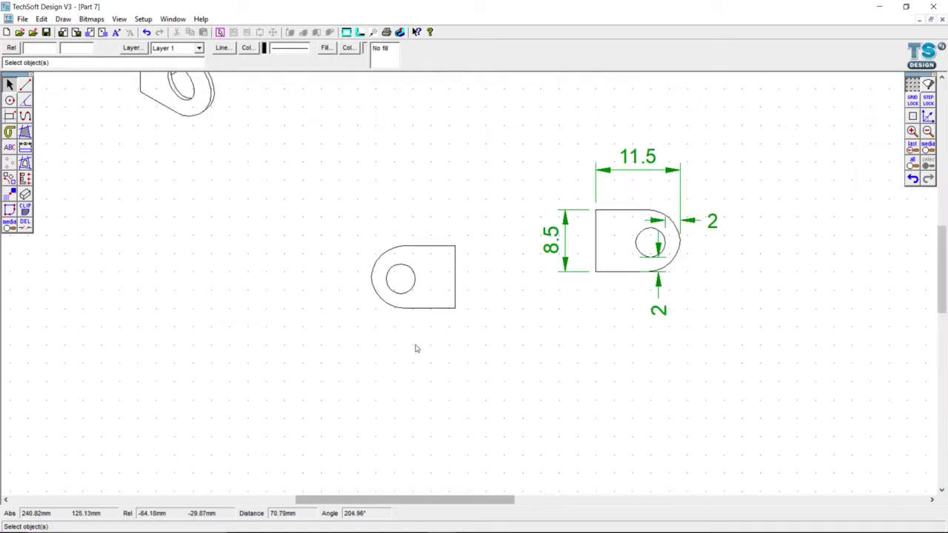
scroll(416, 345, "up", 1)
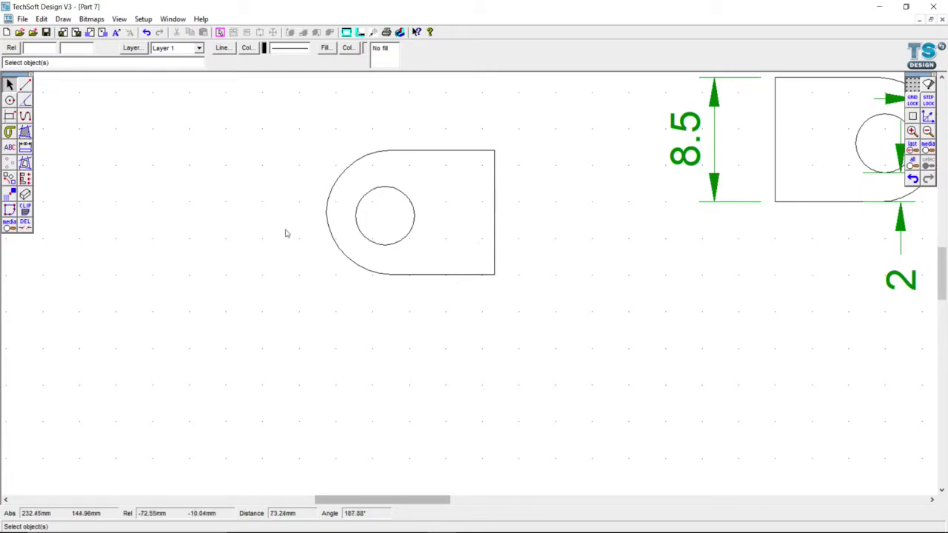
left_click(30, 150)
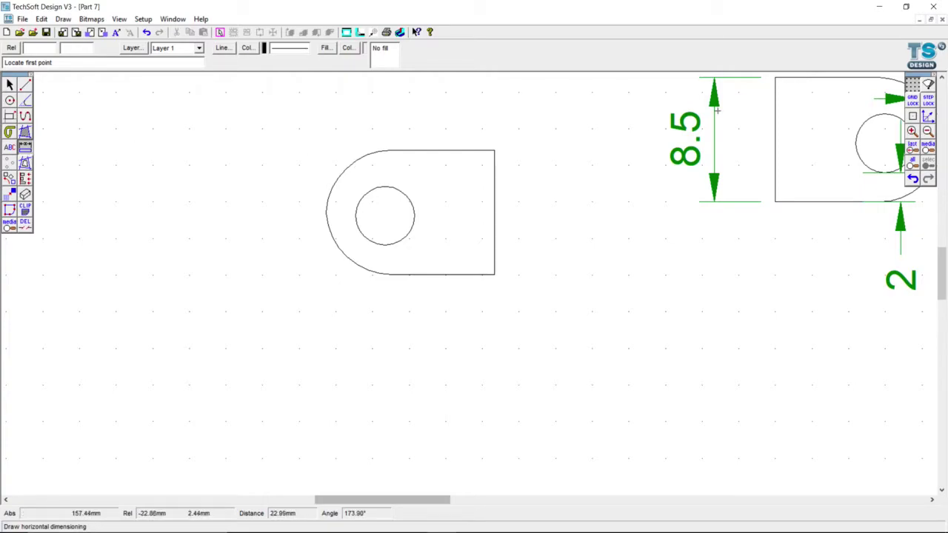
left_click(913, 117)
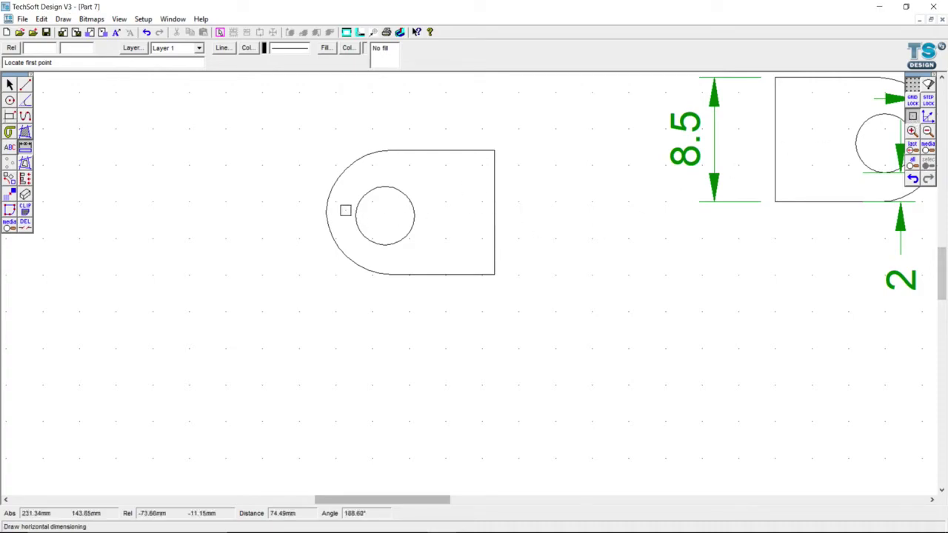
scroll(332, 213, "up", 1)
scroll(332, 213, "up", 1)
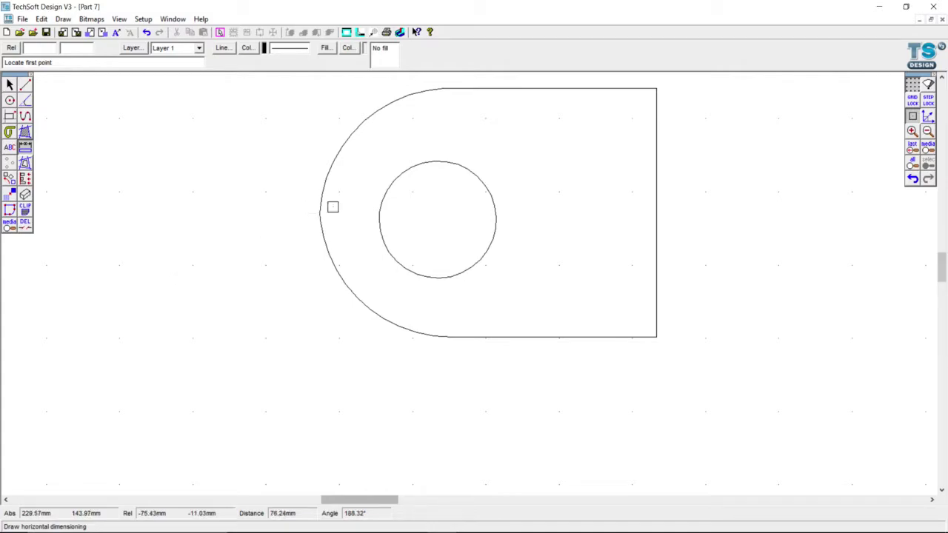
scroll(320, 214, "up", 2)
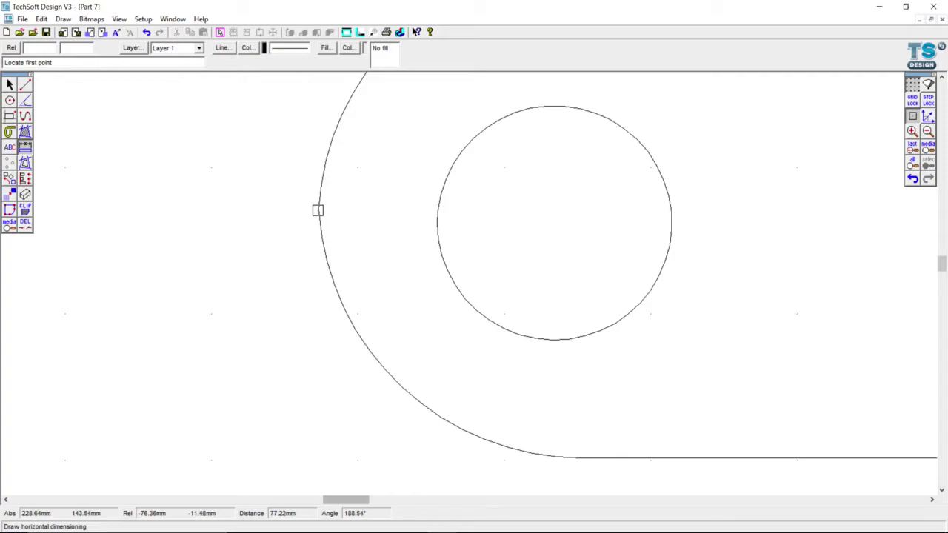
left_click(318, 211)
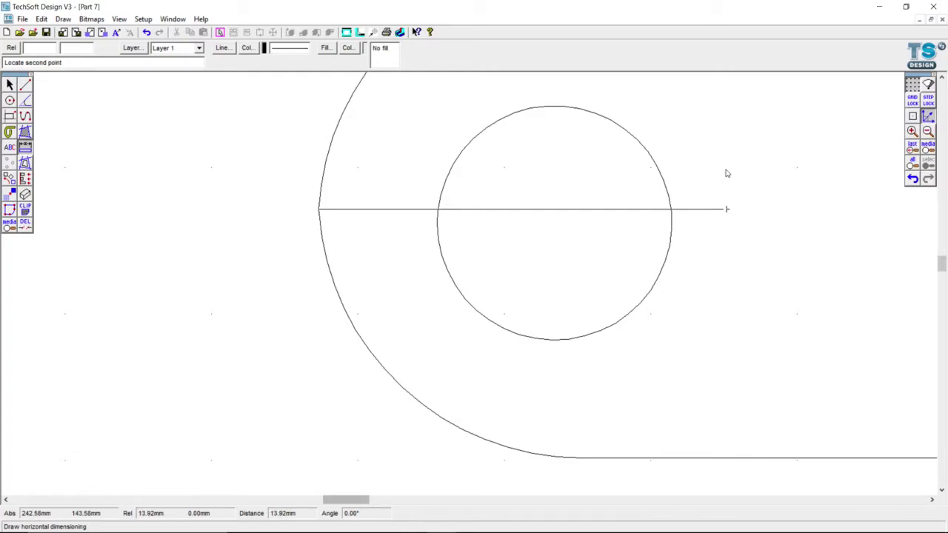
Set the dimension's end point and place its line so it reads 11
scroll(726, 174, "down", 3)
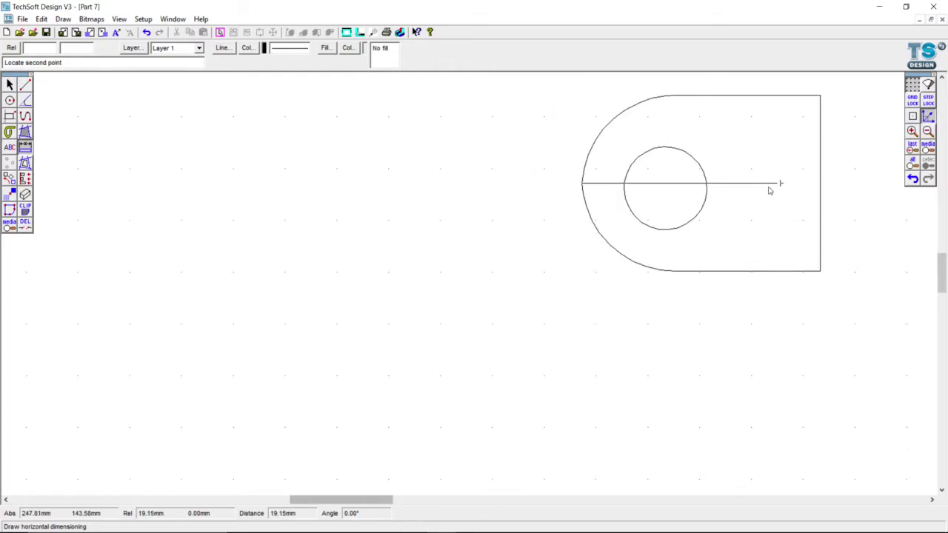
scroll(769, 191, "up", 3)
scroll(770, 191, "up", 1)
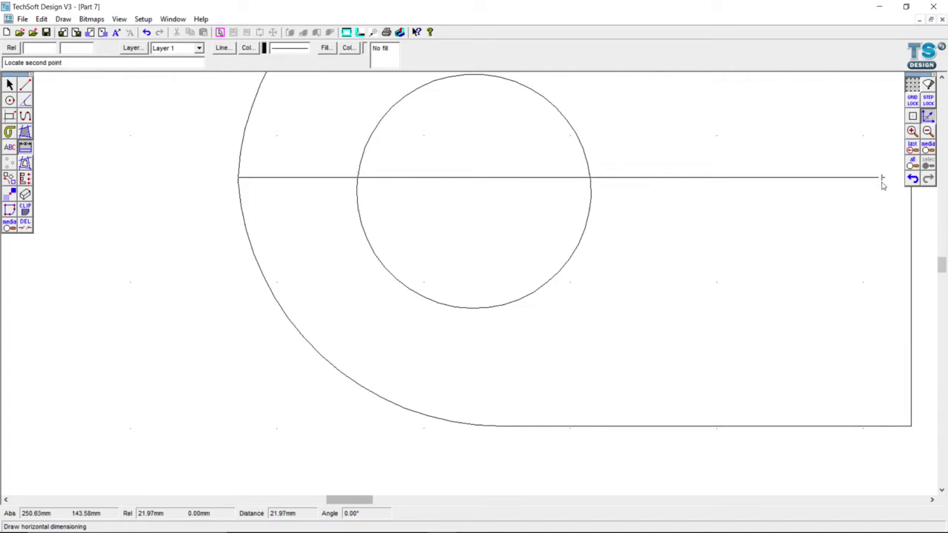
scroll(881, 186, "up", 2)
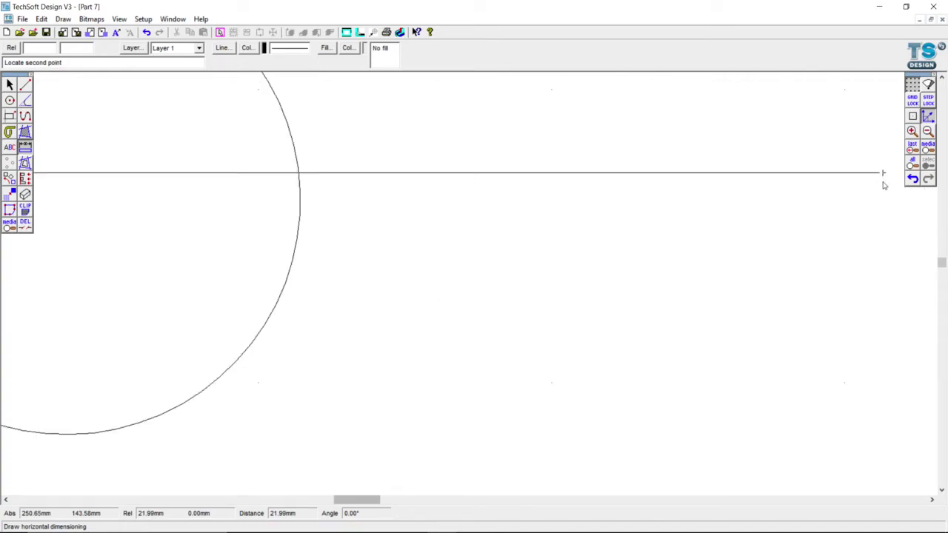
left_click(883, 182)
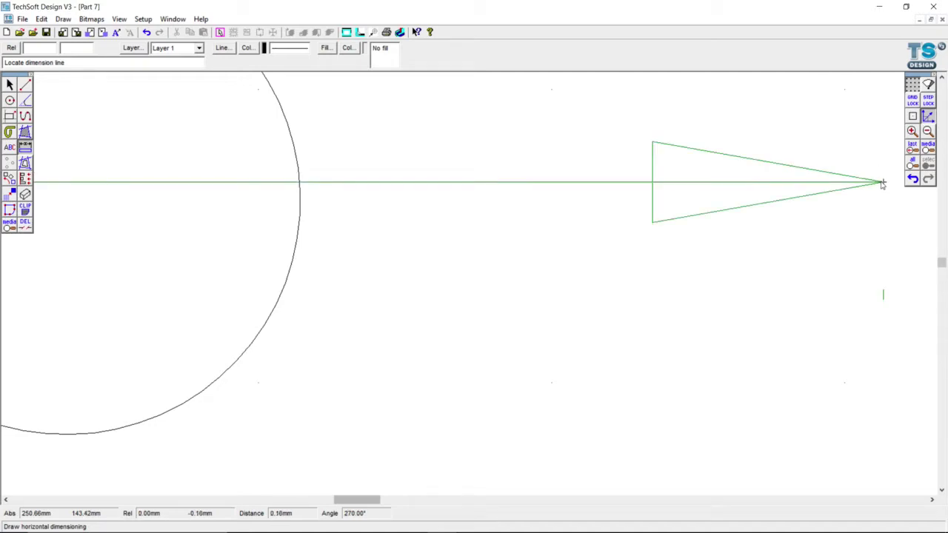
scroll(819, 185, "down", 2)
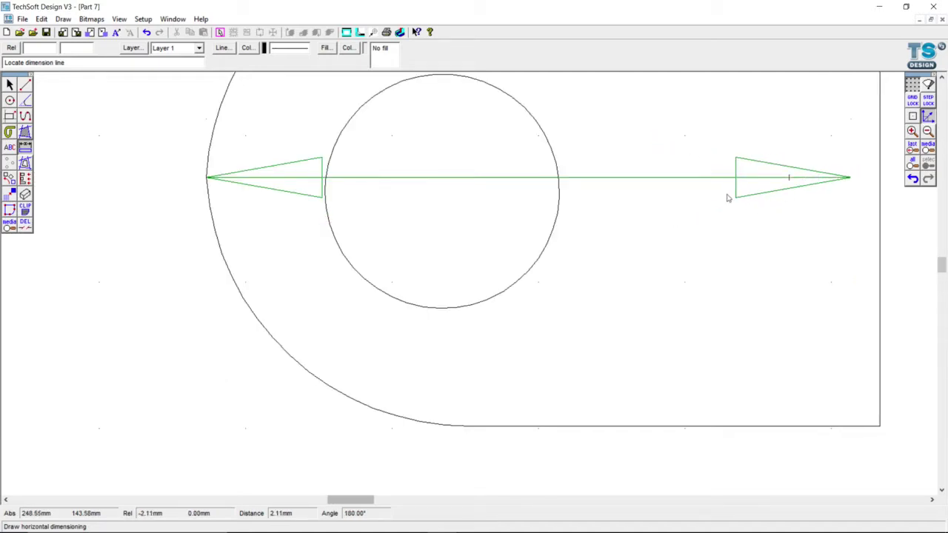
left_click(575, 250)
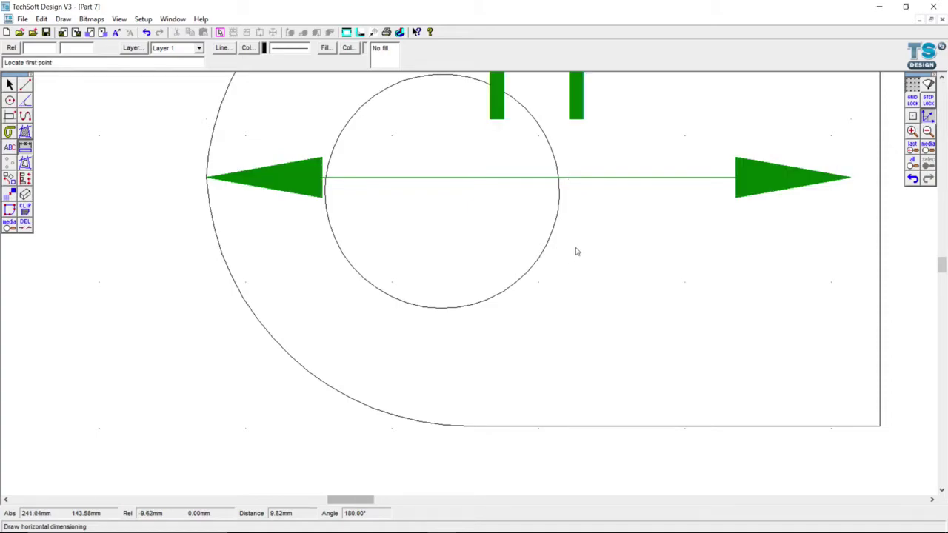
scroll(577, 252, "down", 2)
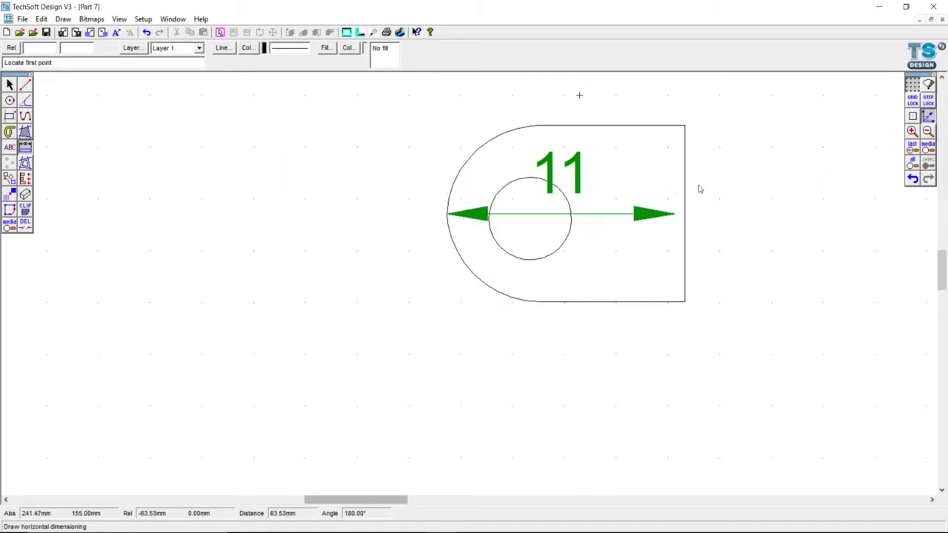
scroll(700, 195, "up", 1)
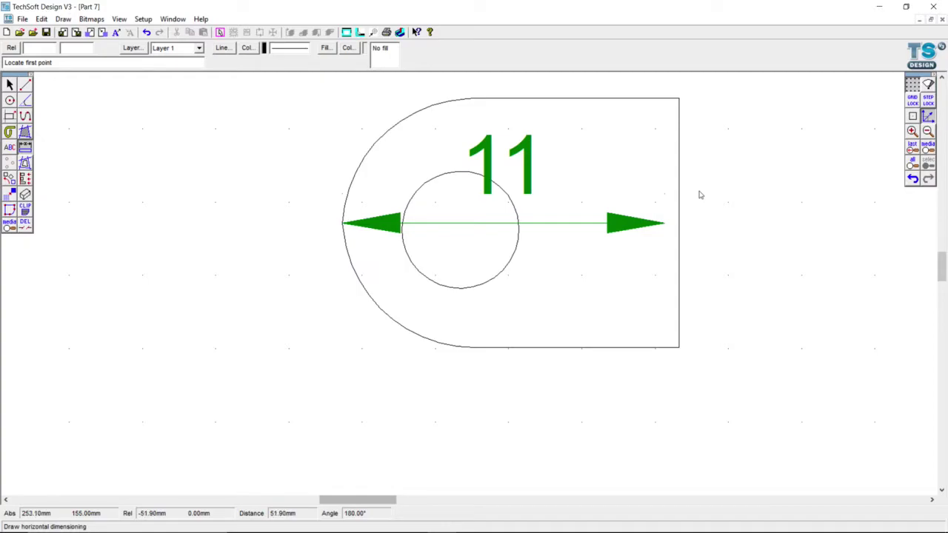
scroll(700, 195, "up", 1)
scroll(700, 195, "down", 1)
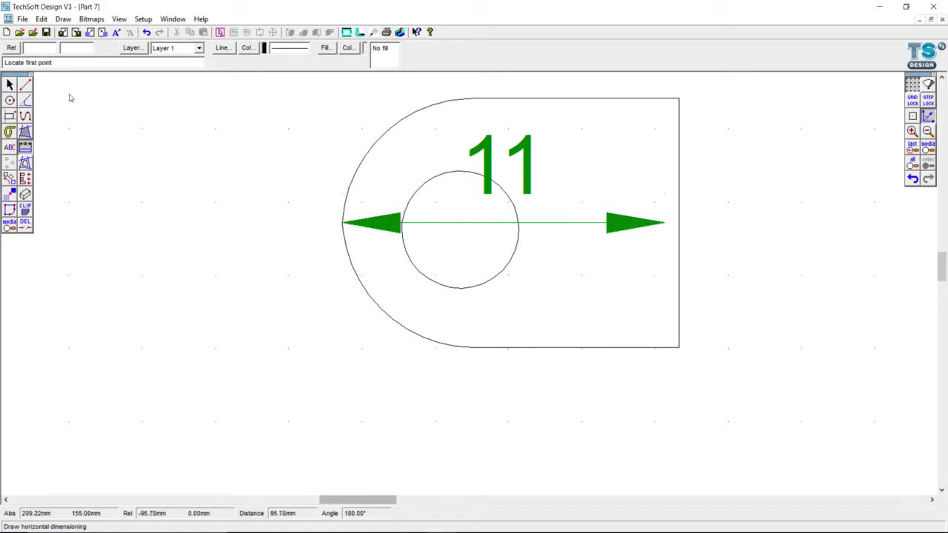
left_click(24, 86)
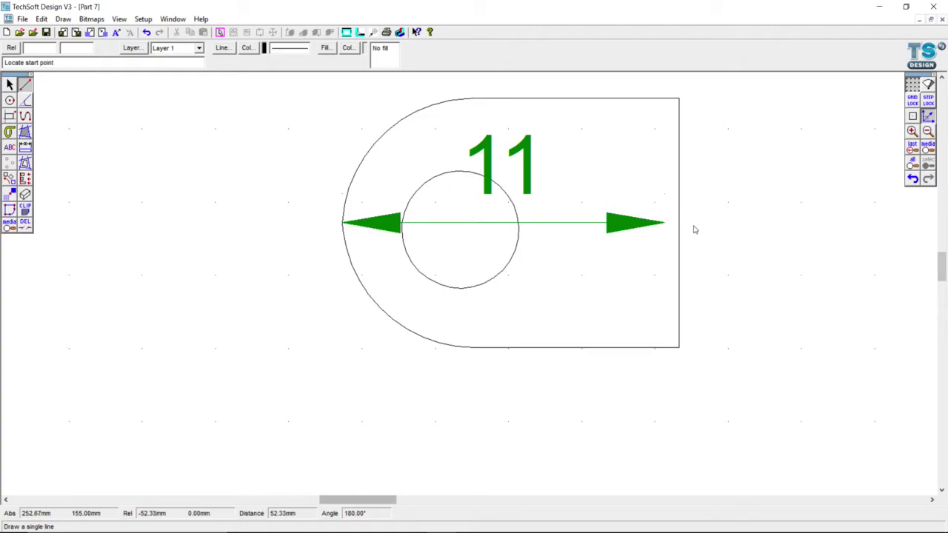
Drag the 11 dimension line lower across the hole so its figure sits clear above it
scroll(695, 225, "up", 2)
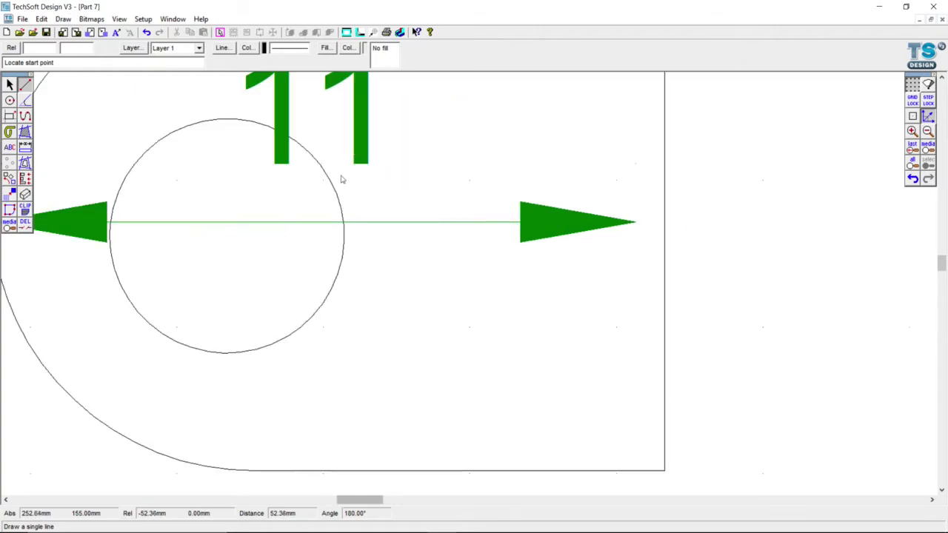
left_click(10, 83)
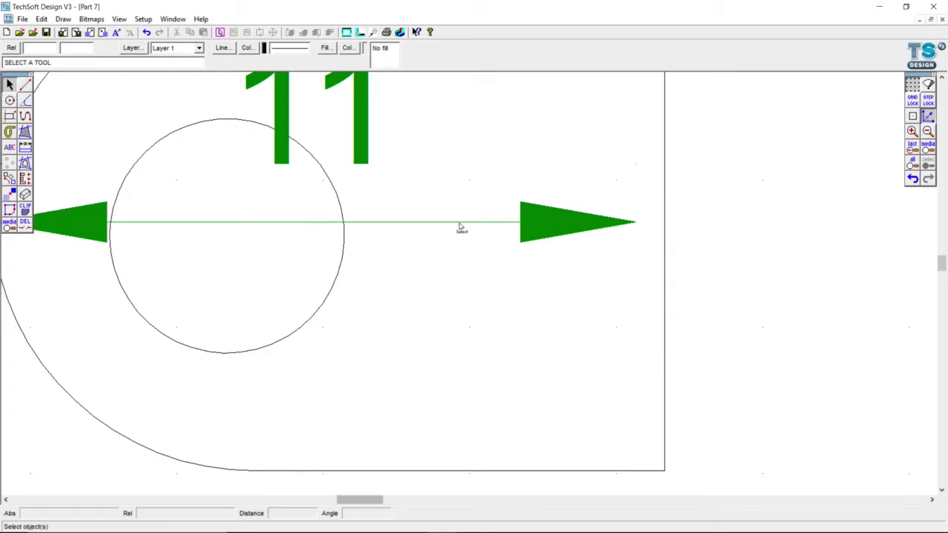
left_click(462, 227)
left_click(917, 487)
left_click_drag(354, 222, 350, 268)
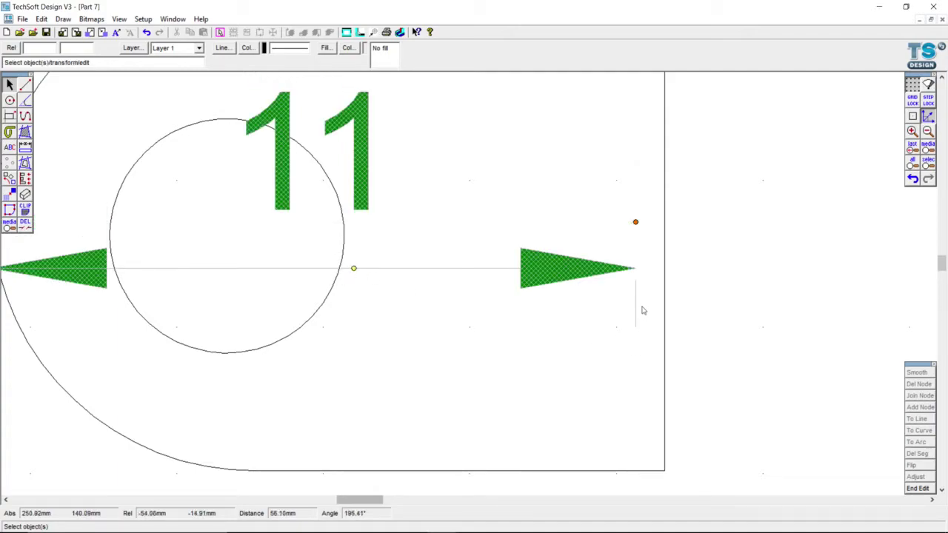
left_click(773, 299)
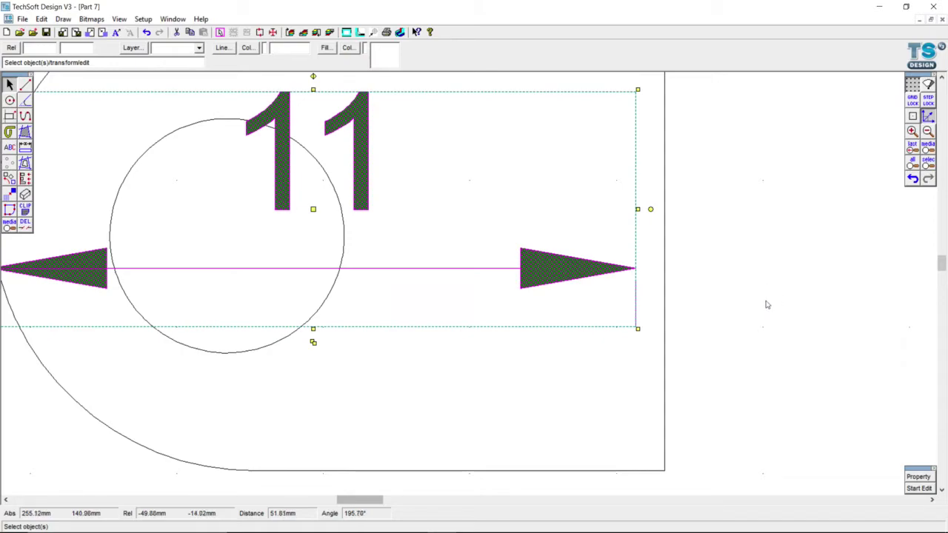
left_click(766, 304)
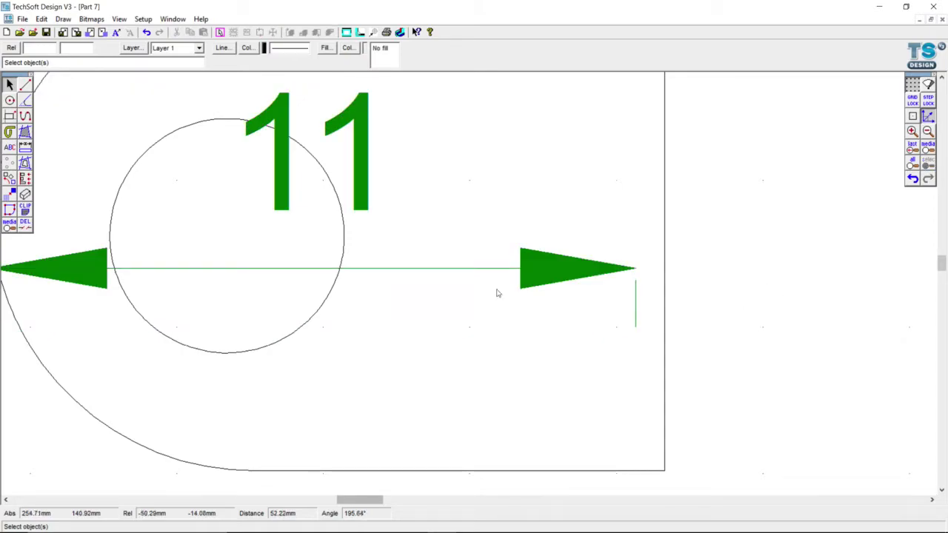
left_click(26, 86)
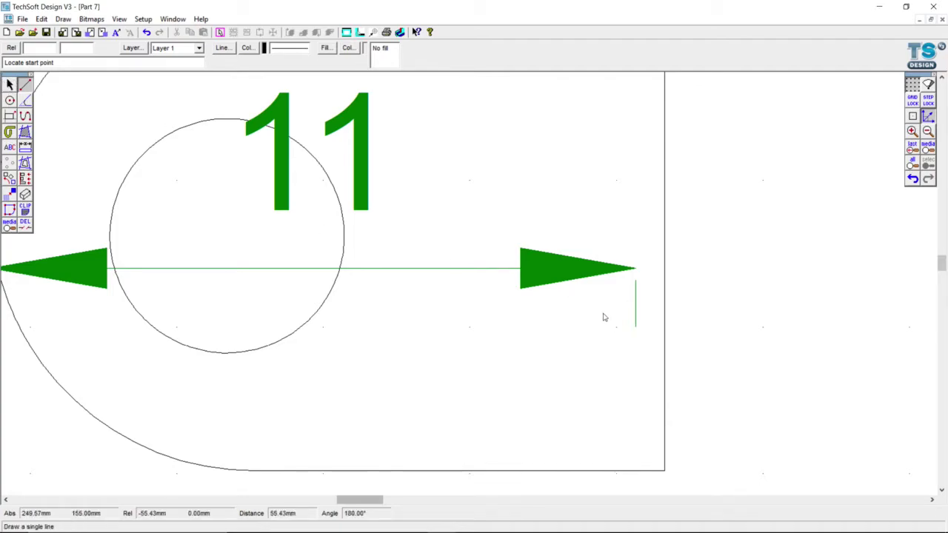
scroll(603, 317, "down", 2)
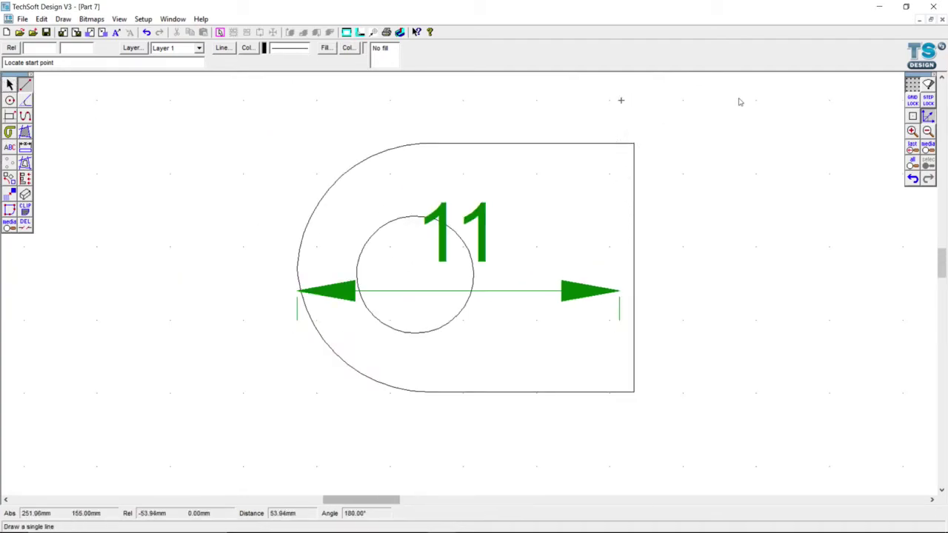
With Step Lock on, draw a 23 mm vertical line just inside the plate's right edge
left_click(928, 103)
left_click(622, 121)
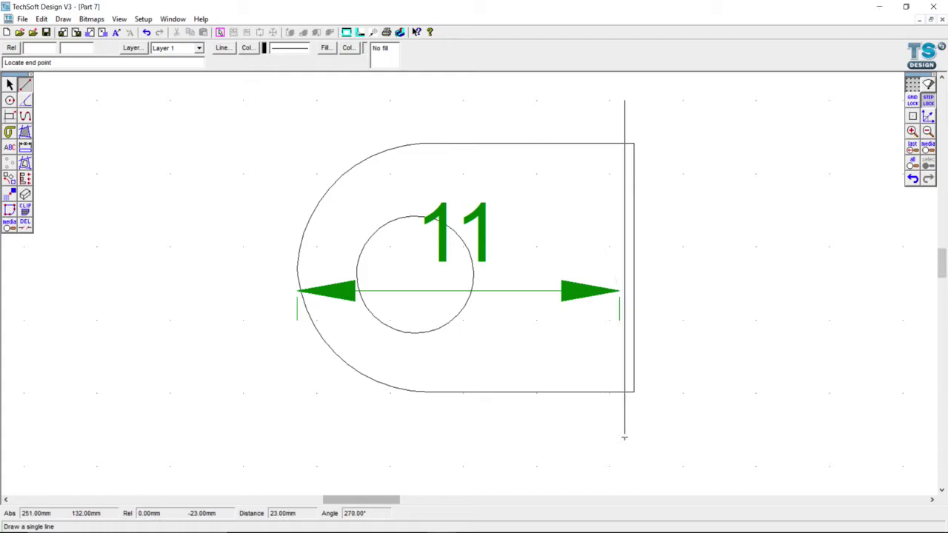
left_click(624, 437)
left_click(9, 84)
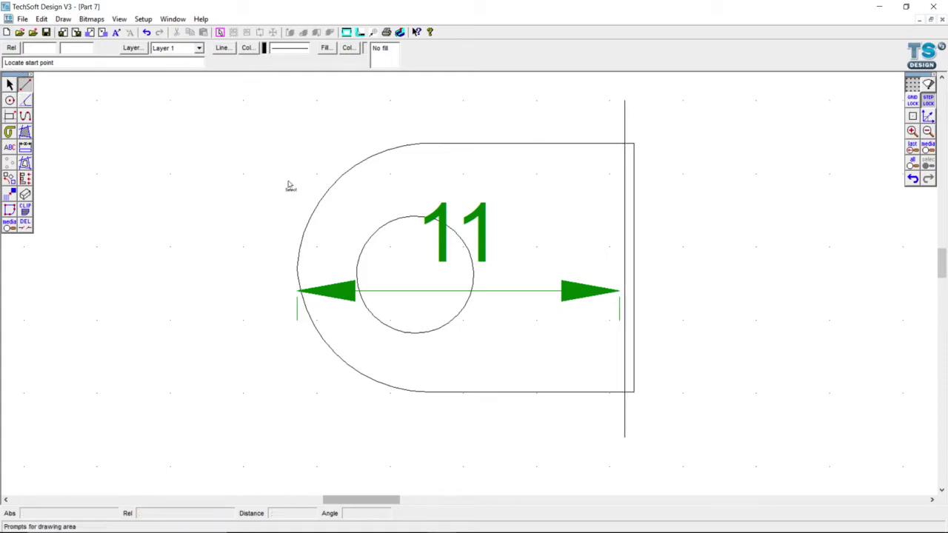
Select the new vertical line and shift it left toward the 11 dimension
scroll(634, 296, "up", 1)
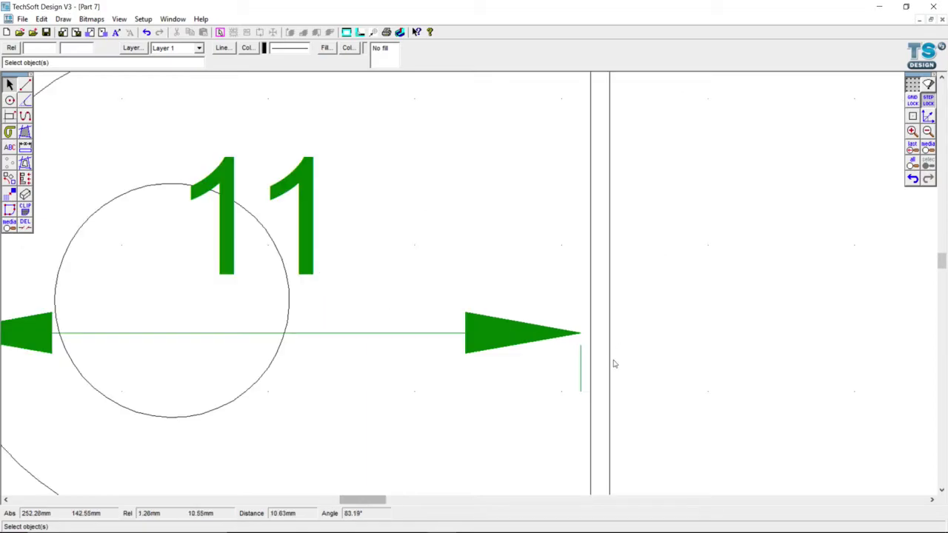
scroll(618, 349, "up", 1)
scroll(590, 417, "up", 1)
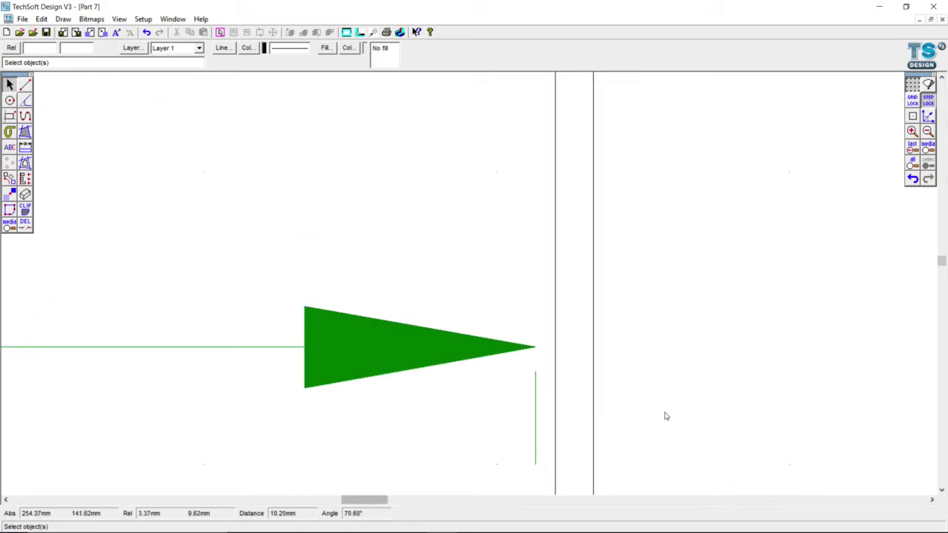
scroll(670, 419, "down", 3)
scroll(677, 426, "up", 1)
scroll(679, 429, "down", 1)
scroll(680, 430, "up", 1)
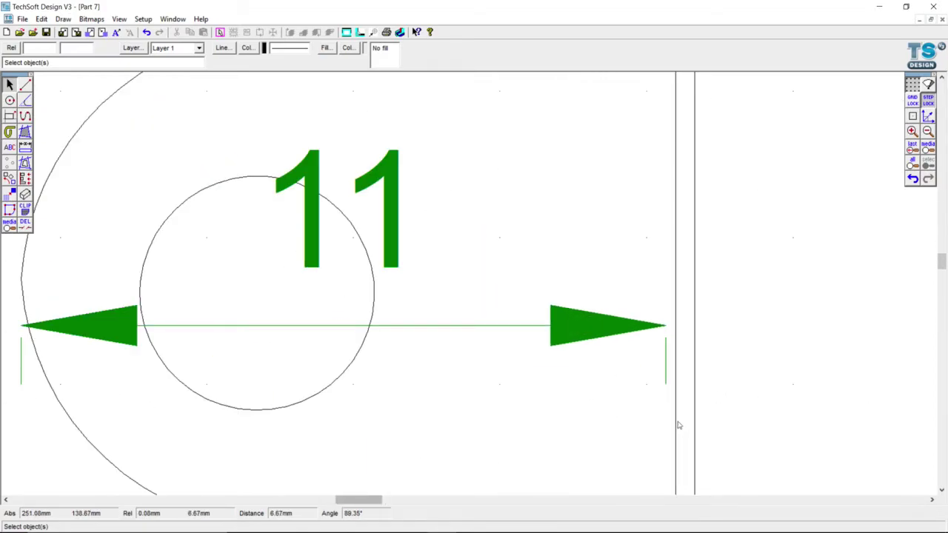
left_click(677, 324)
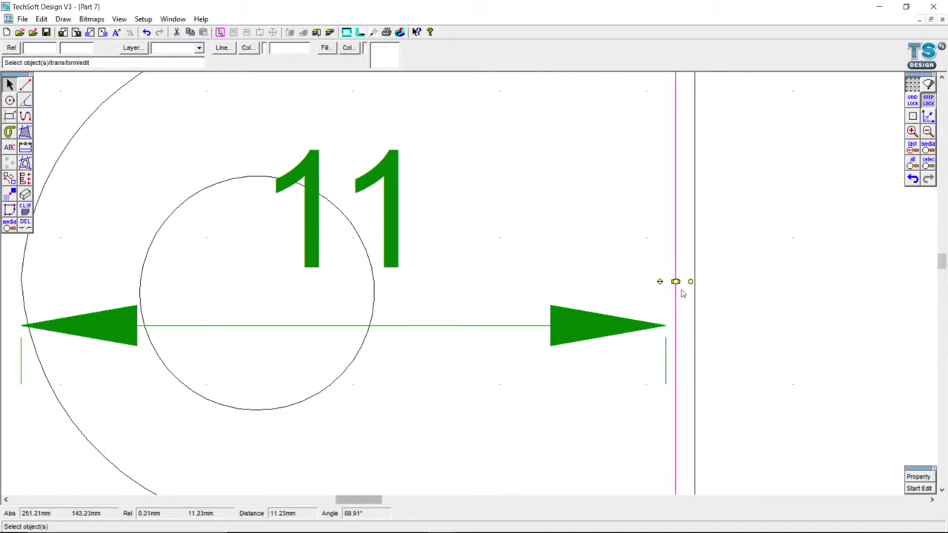
scroll(680, 294, "up", 1)
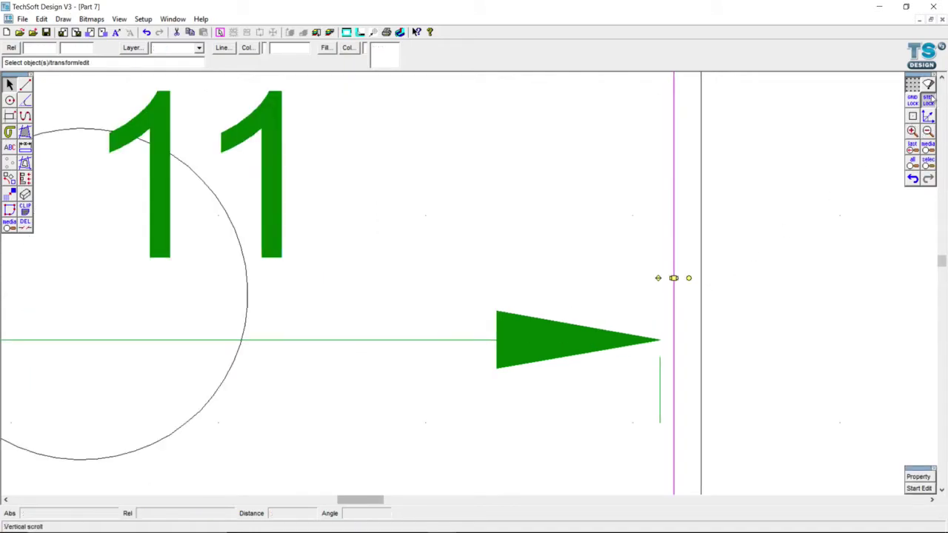
scroll(699, 258, "up", 1)
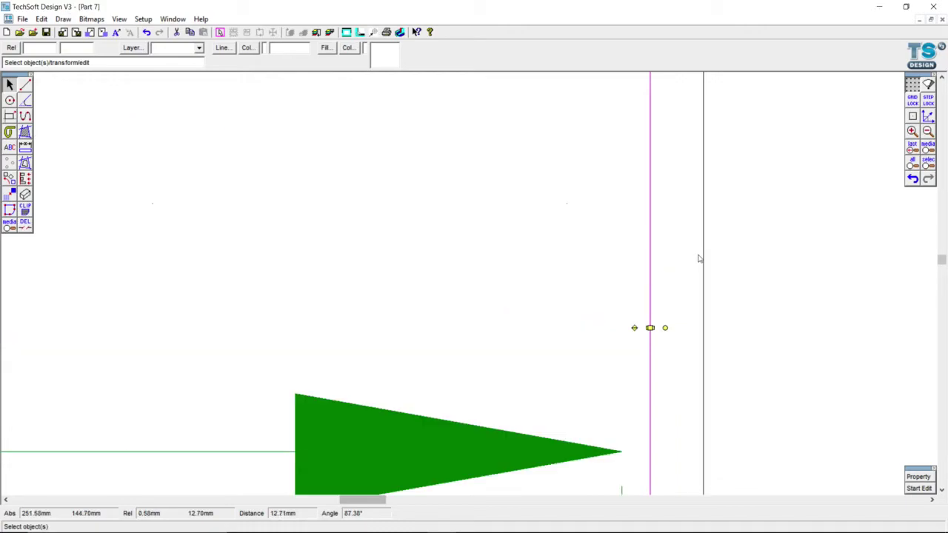
scroll(699, 268, "down", 1)
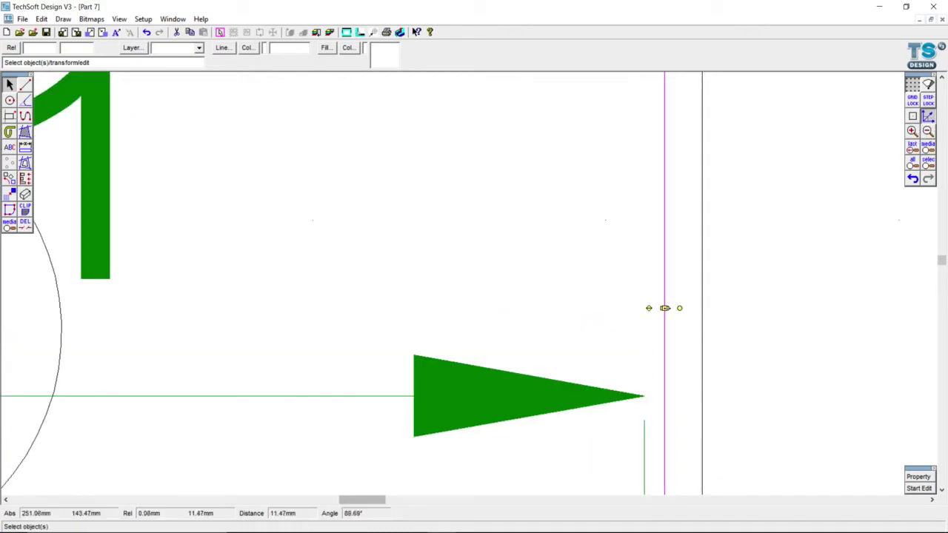
left_click(665, 308)
left_click_drag(664, 308, 646, 309)
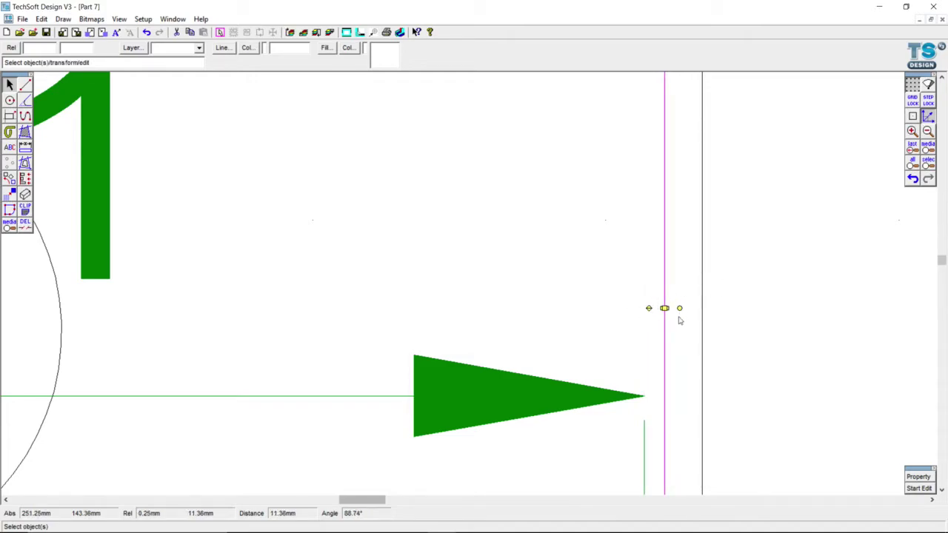
left_click_drag(658, 305, 631, 312)
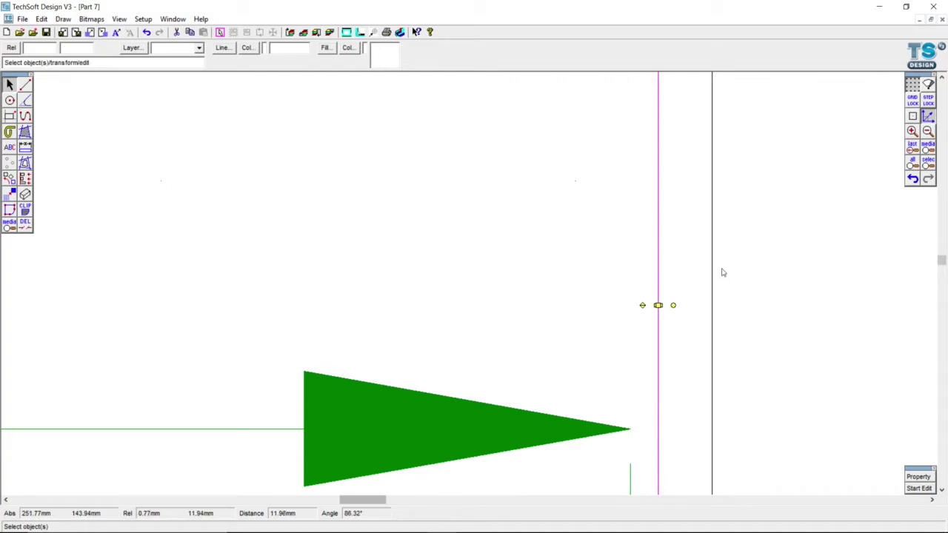
With Step Lock off, place the line exactly at the 11 dimension's right arrow tip
scroll(723, 272, "down", 3)
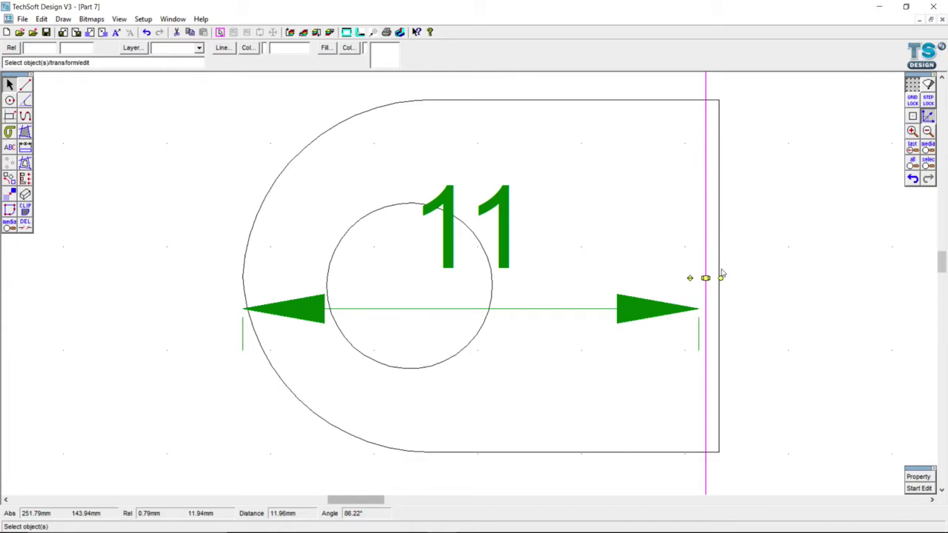
scroll(723, 273, "down", 2)
scroll(731, 274, "up", 1)
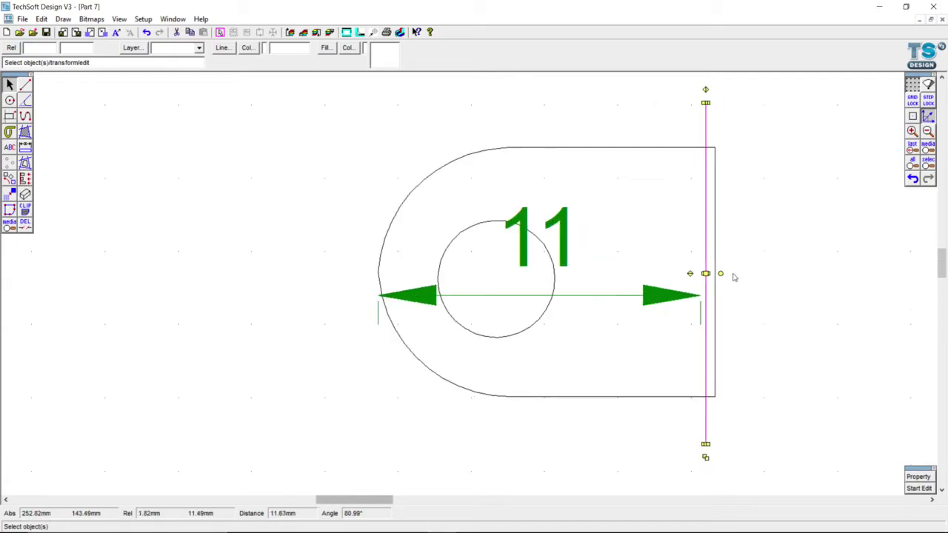
scroll(732, 275, "up", 2)
scroll(732, 275, "up", 1)
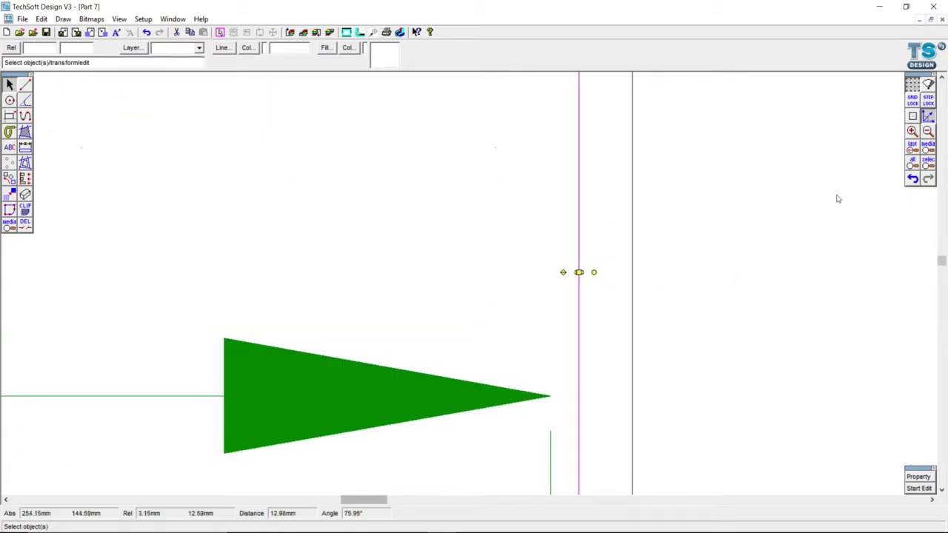
left_click(929, 116)
scroll(574, 360, "up", 1)
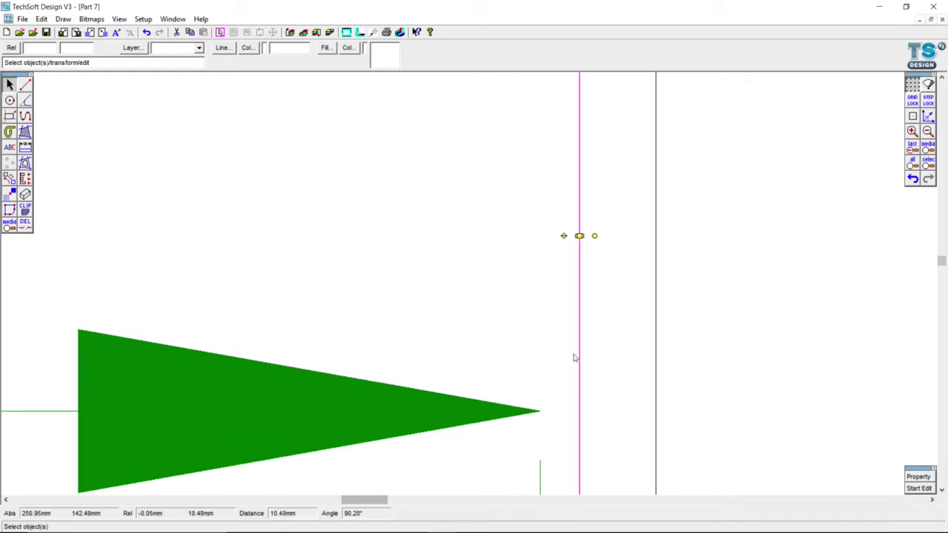
left_click(563, 237)
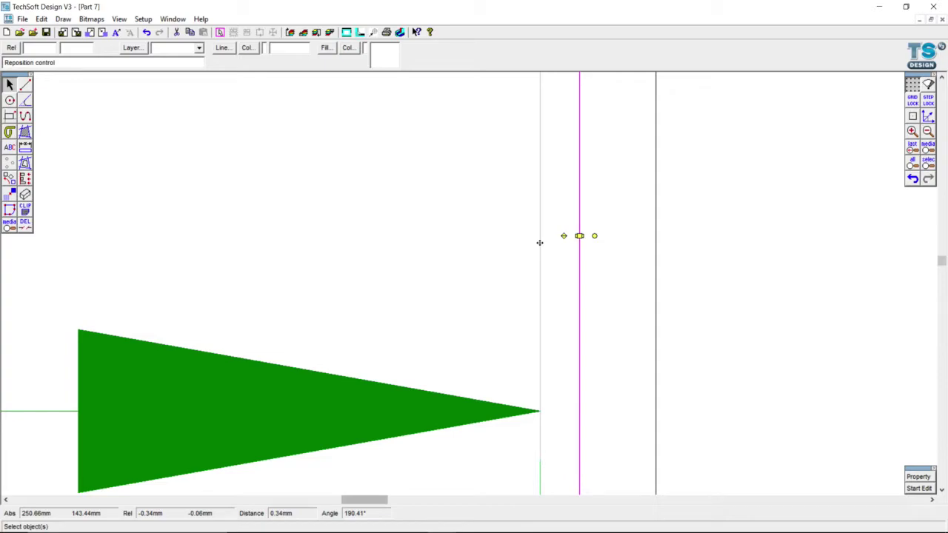
left_click(539, 242)
scroll(645, 375, "down", 5)
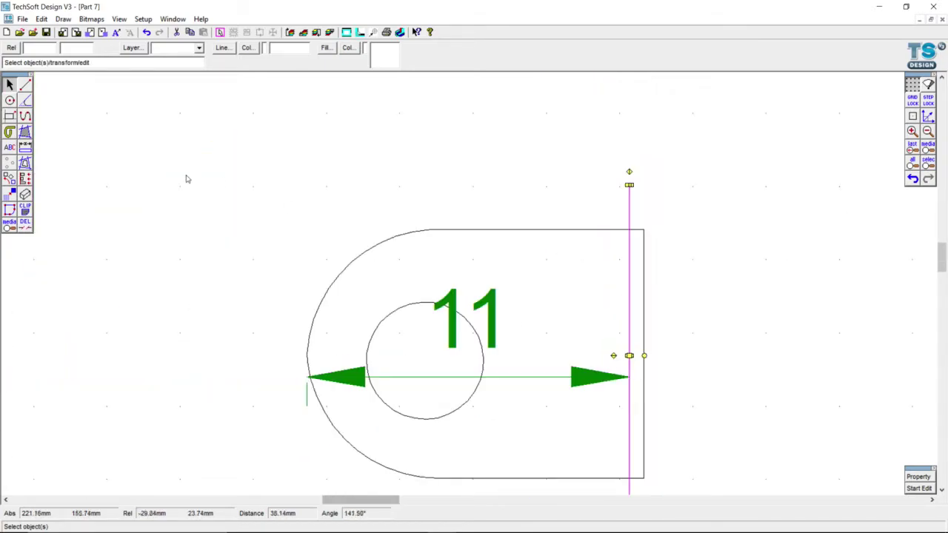
Trim the line's portions above and below the outline with the DEL partial-delete tool
left_click(25, 224)
left_click(636, 204)
left_click(705, 487)
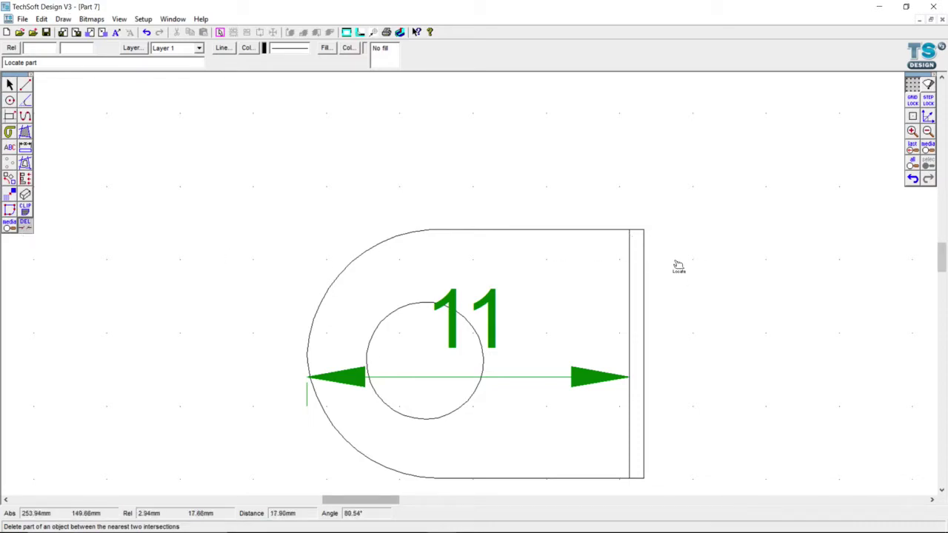
left_click(645, 238)
left_click(674, 478)
scroll(730, 430, "down", 1)
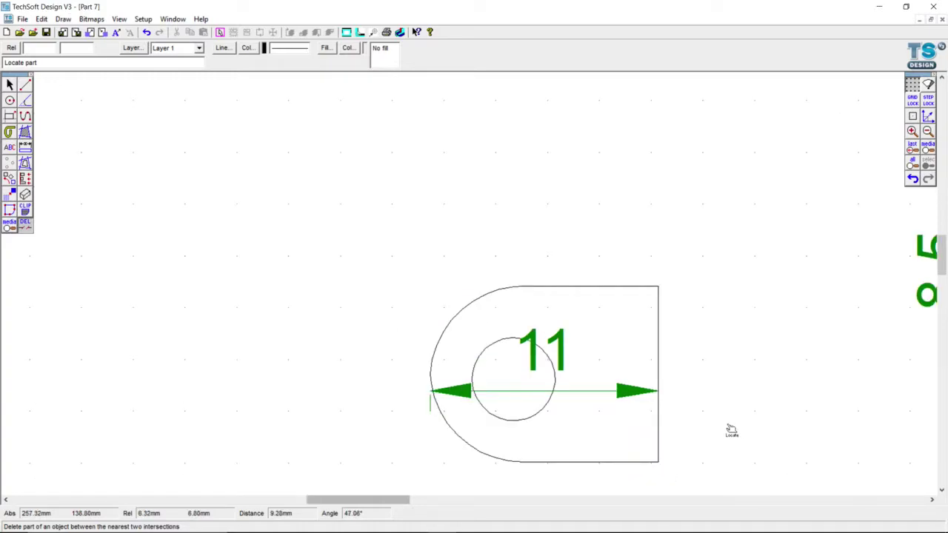
scroll(731, 430, "down", 1)
scroll(732, 429, "down", 2)
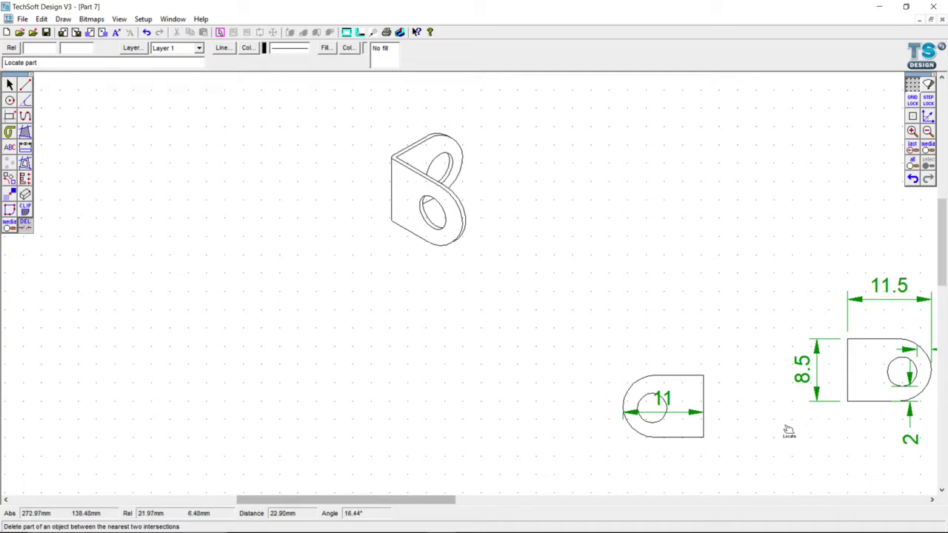
scroll(788, 431, "down", 1)
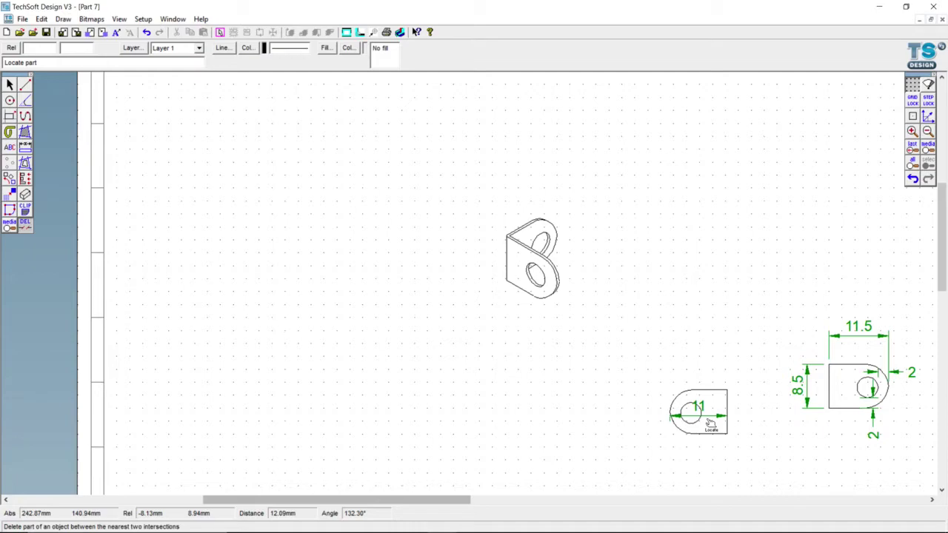
scroll(742, 432, "up", 1)
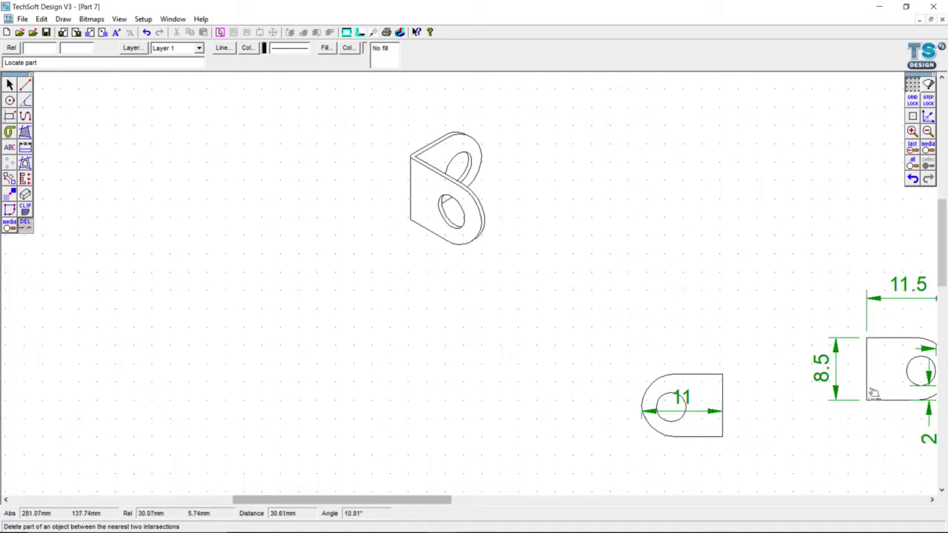
scroll(897, 364, "down", 2)
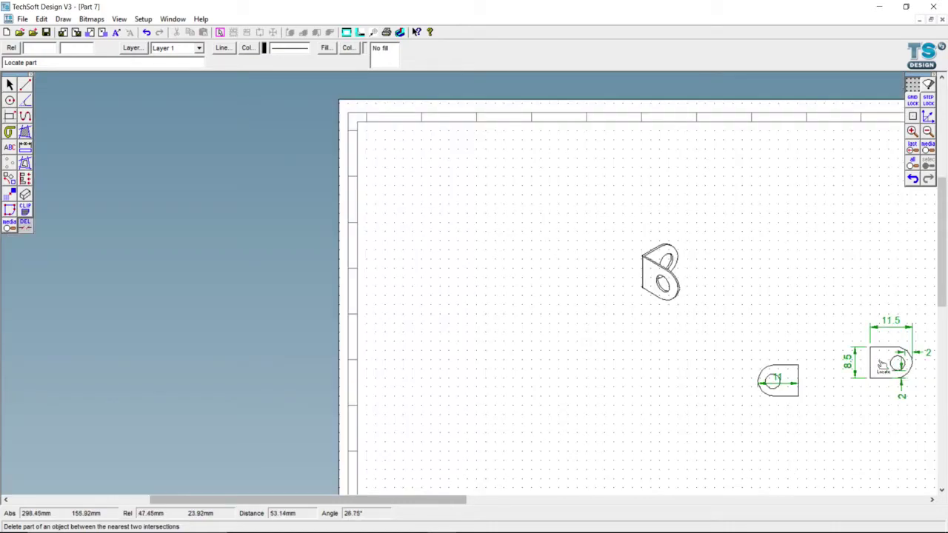
scroll(885, 357, "up", 1)
scroll(886, 357, "up", 1)
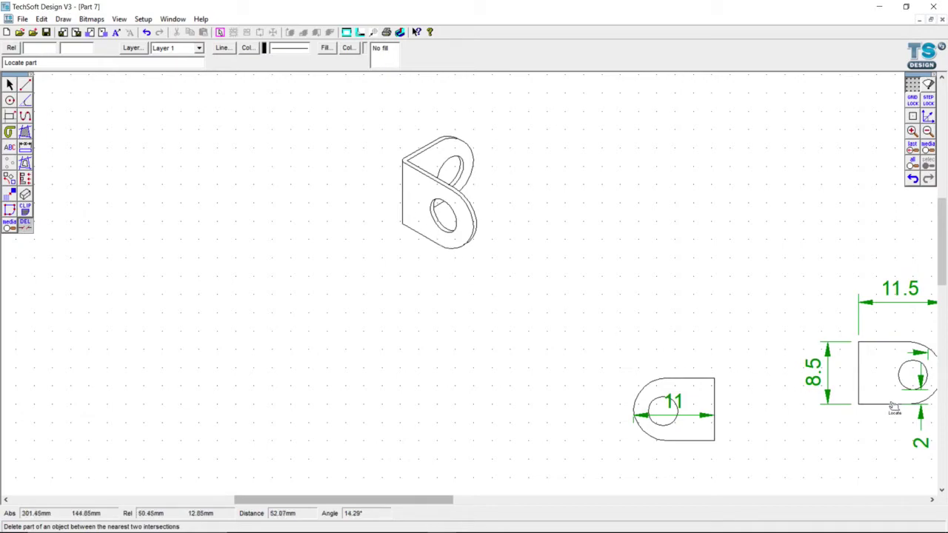
scroll(883, 404, "up", 1)
scroll(879, 395, "up", 1)
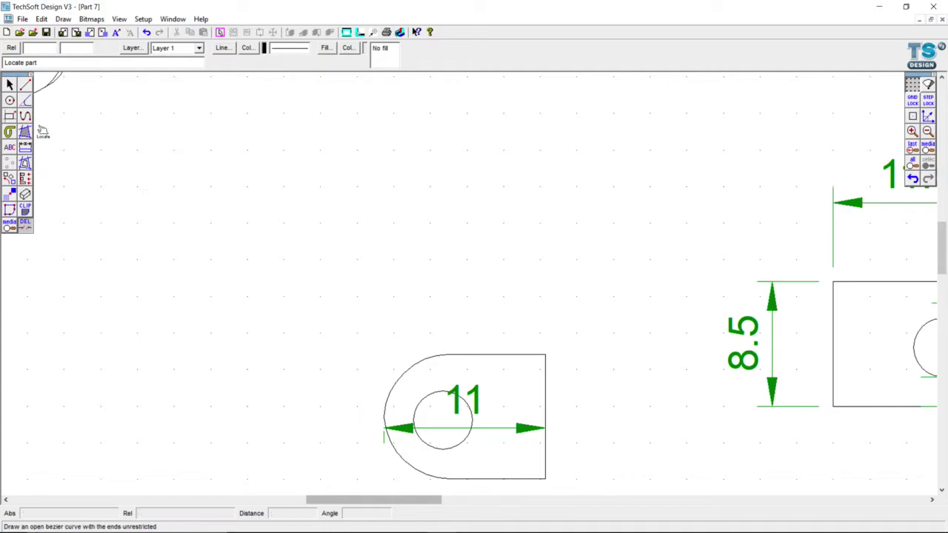
Dimension the thin left wall of the right-hand view with a horizontal 0.5 dimension
left_click(25, 148)
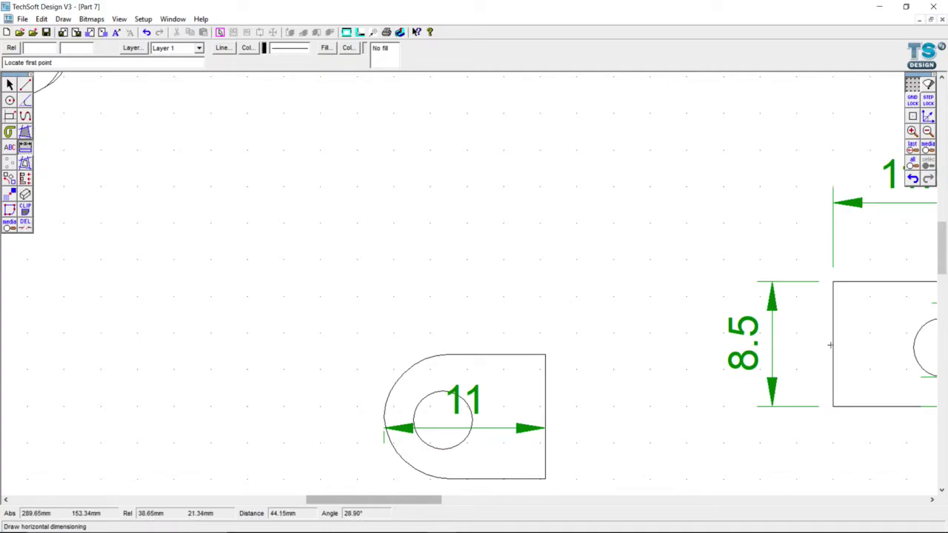
scroll(832, 345, "up", 5)
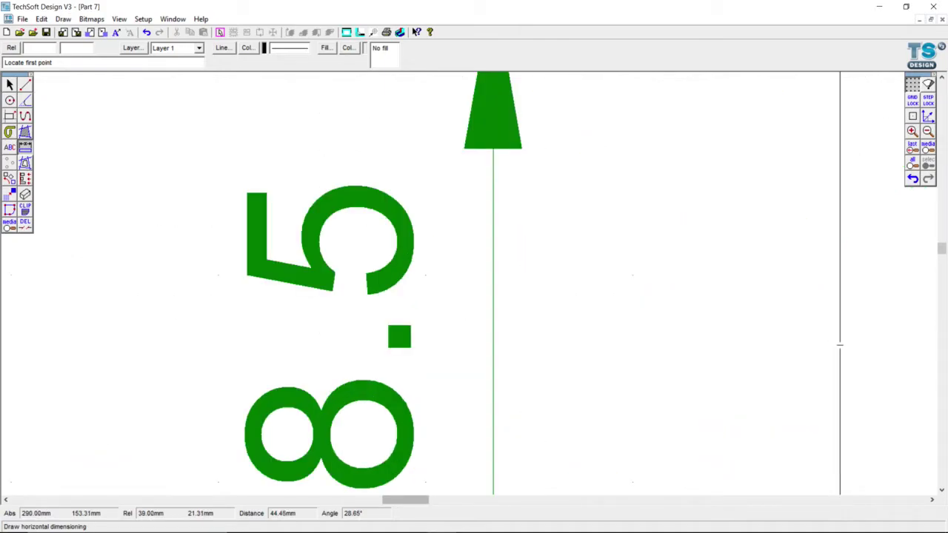
left_click(840, 345)
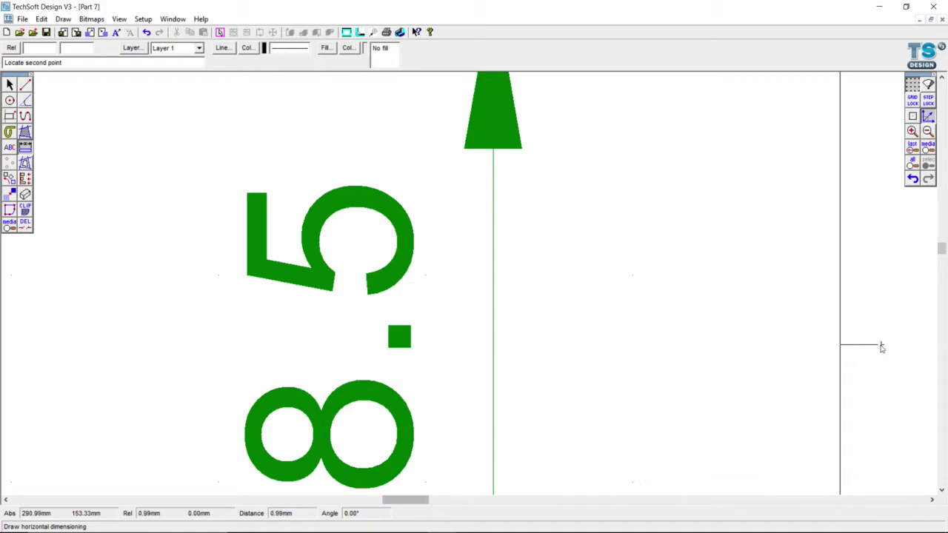
scroll(881, 347, "up", 1)
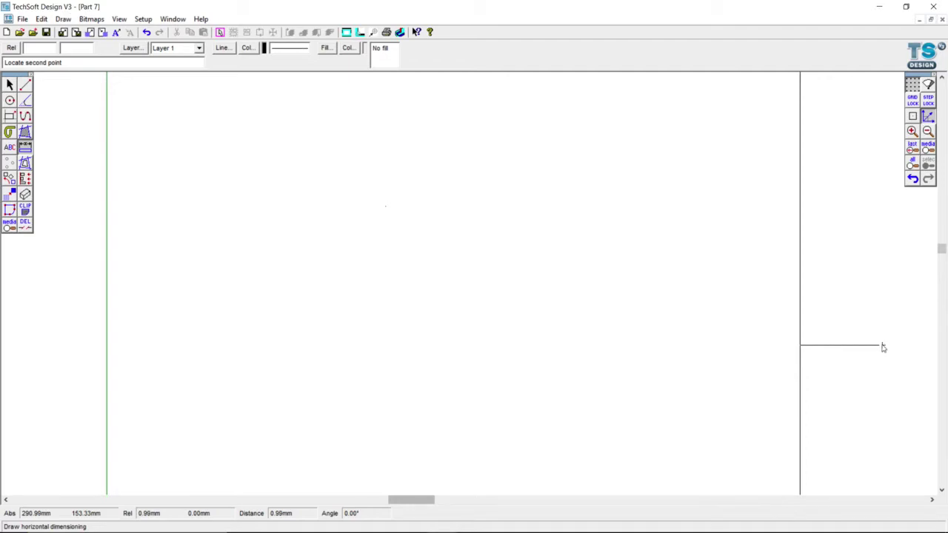
left_click(881, 345)
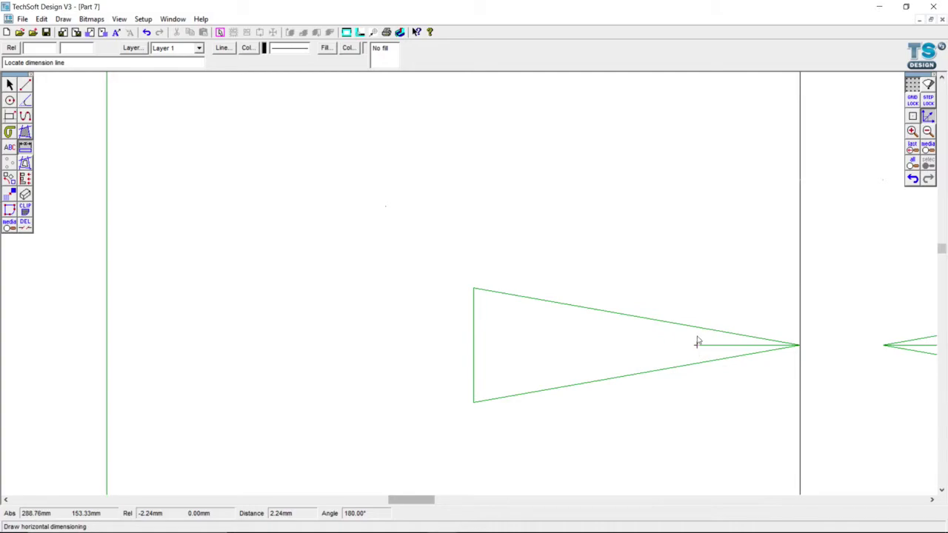
left_click(705, 315)
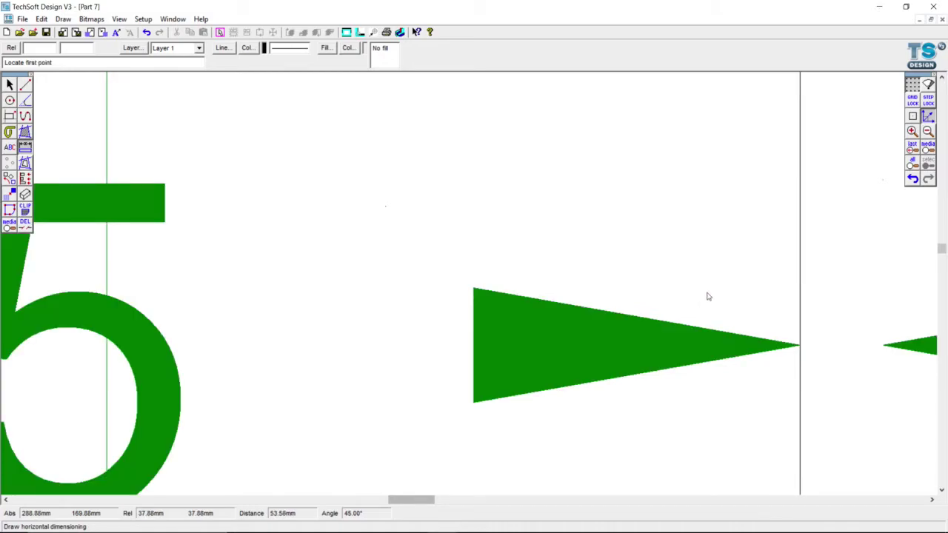
scroll(708, 296, "down", 5)
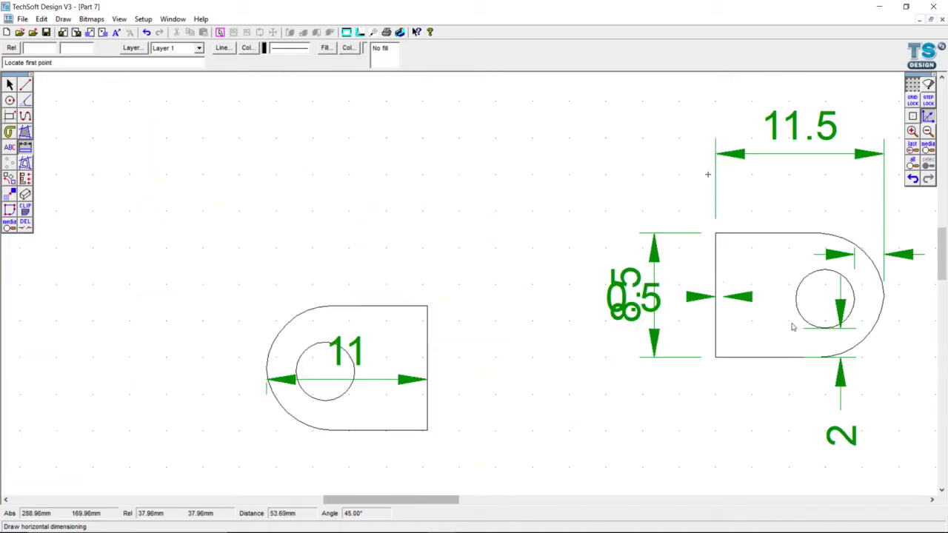
scroll(783, 298, "up", 3)
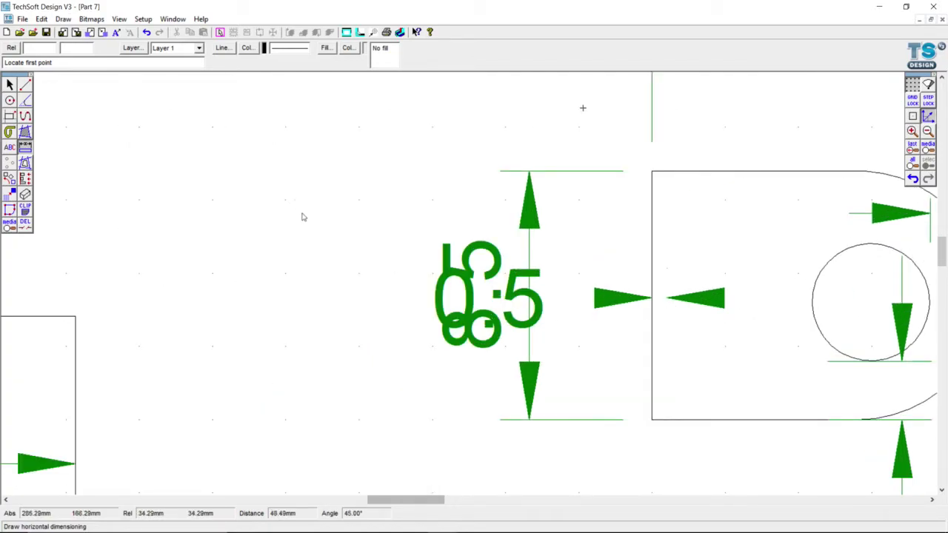
Drag the 0.5 dimension down so its label sits clear beneath the 8.5 dimension
left_click(10, 85)
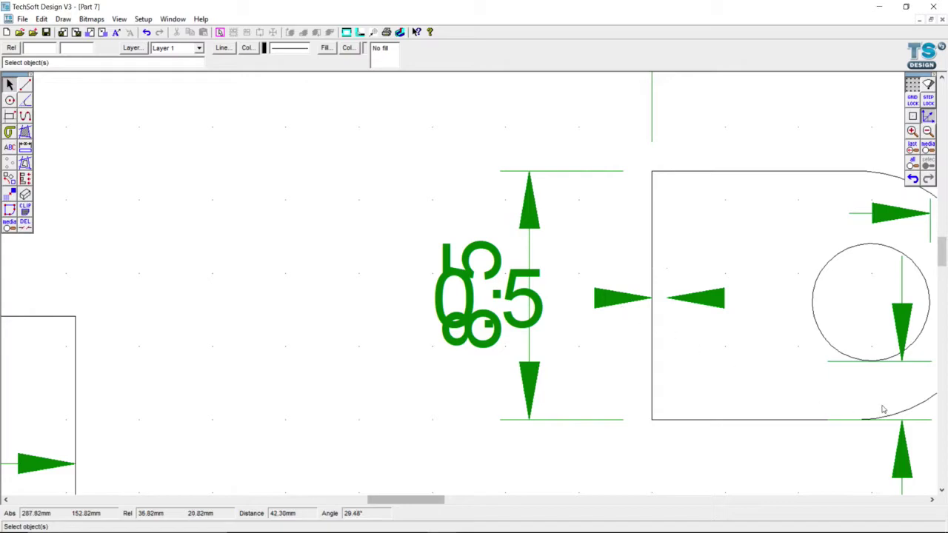
left_click(623, 301)
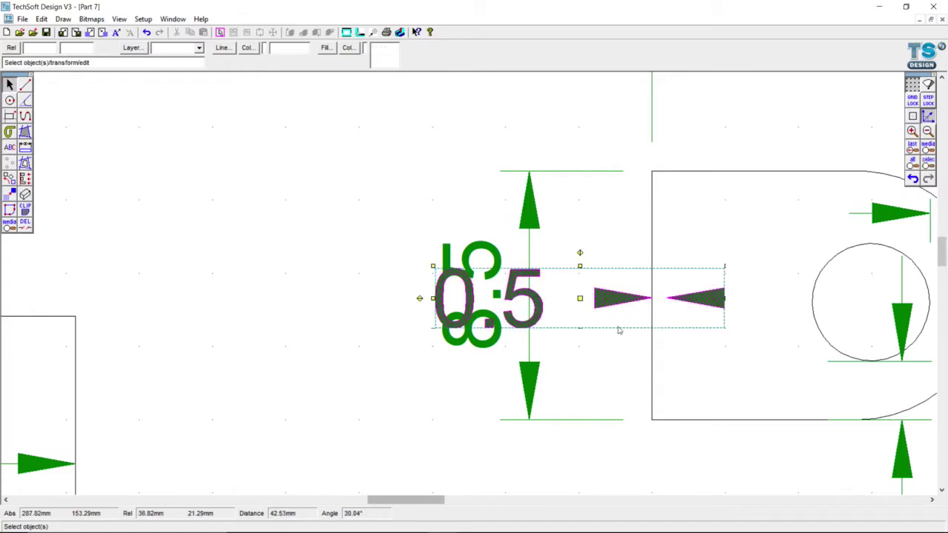
left_click(918, 488)
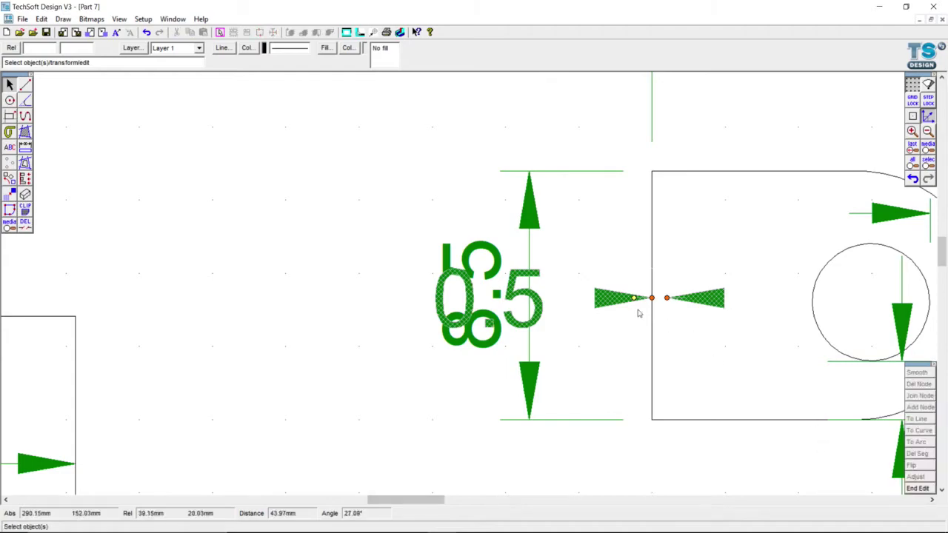
left_click_drag(633, 298, 630, 443)
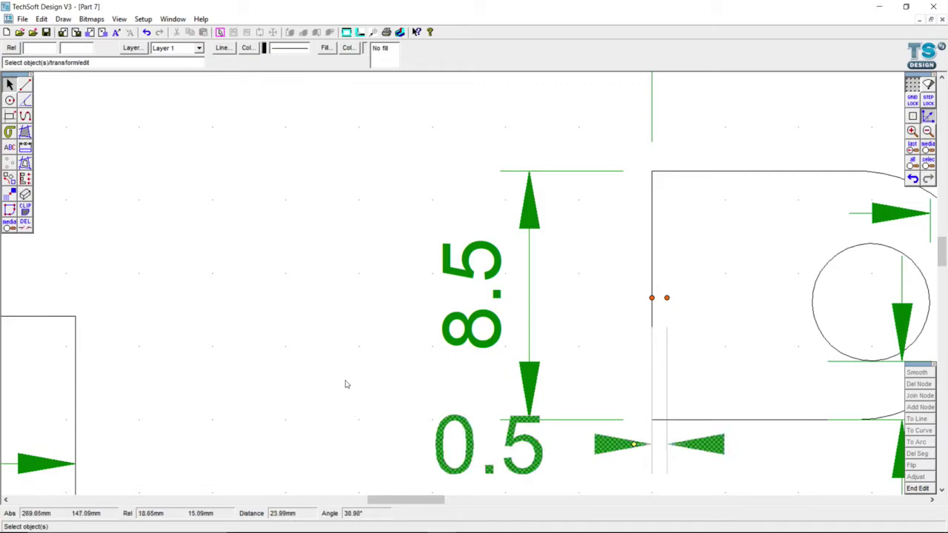
left_click_drag(633, 444, 631, 451)
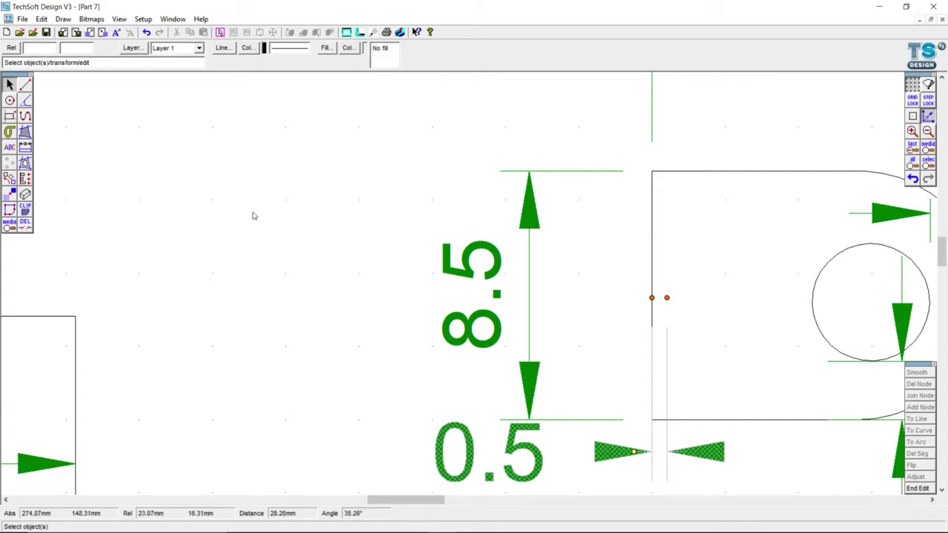
left_click(25, 84)
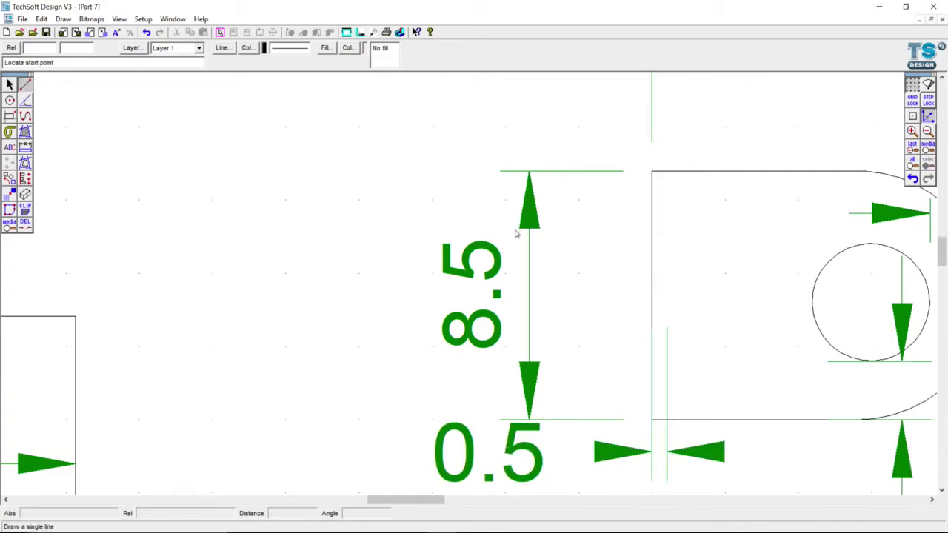
With snapping on, draw a vertical line inside the side view's left edge, from above down to the bottom edge
left_click(928, 102)
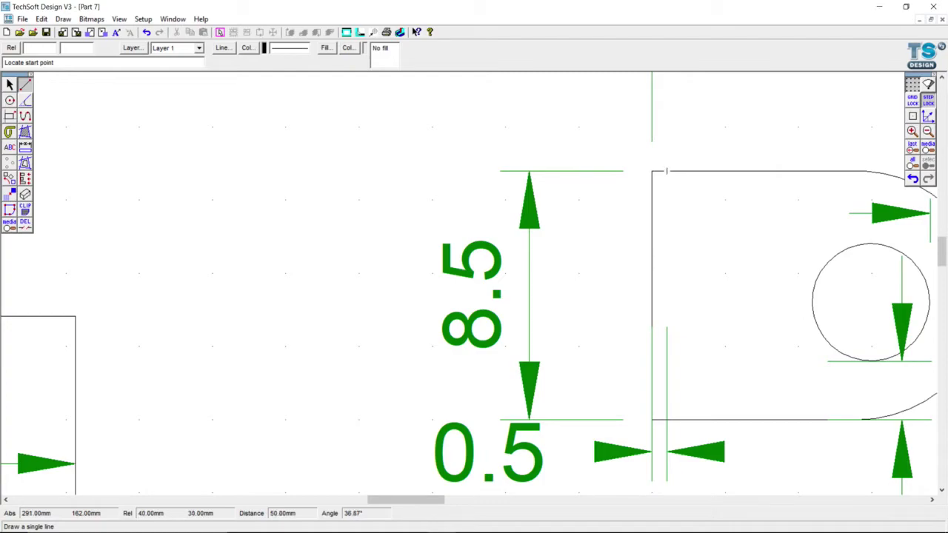
left_click(666, 157)
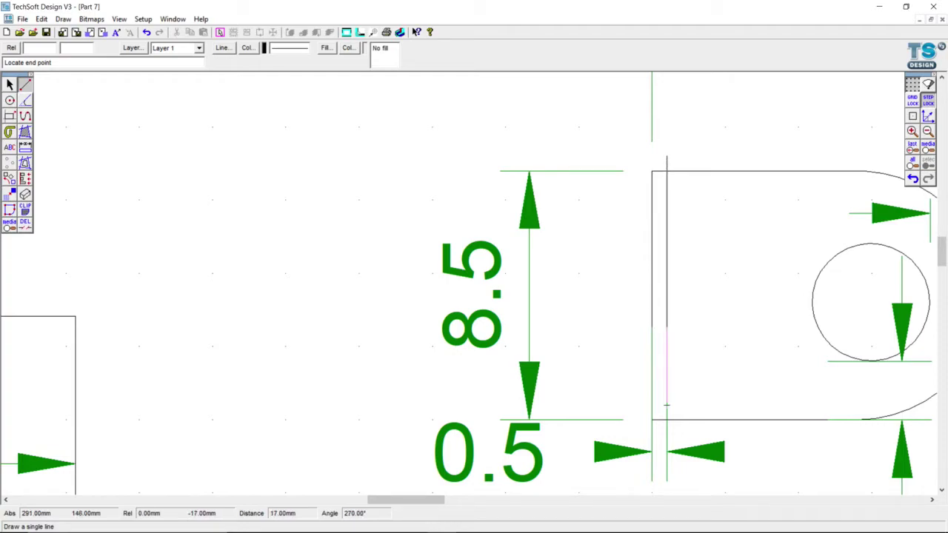
left_click(667, 434)
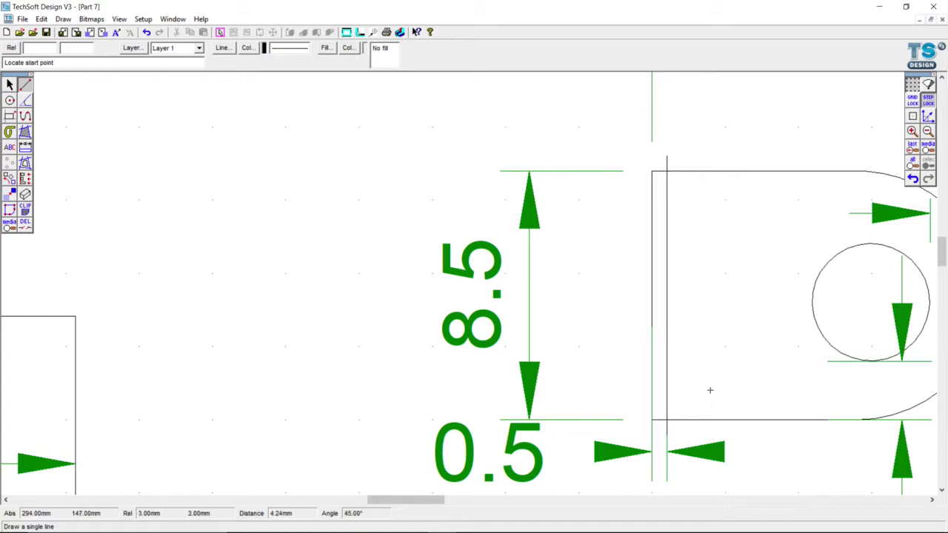
Trim the new line's stubs above and below the view, restoring the 0.5 dimension deleted by mistake
left_click(25, 222)
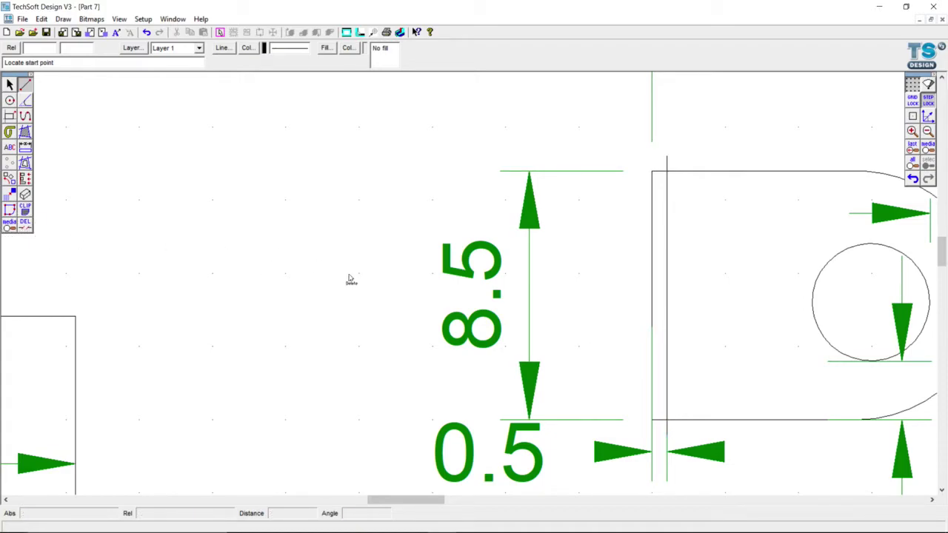
left_click(666, 157)
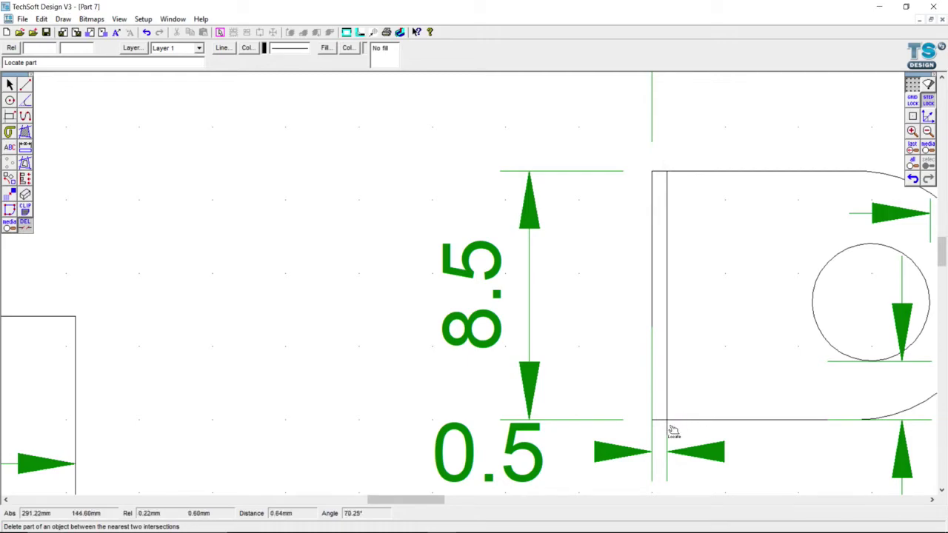
left_click(684, 438)
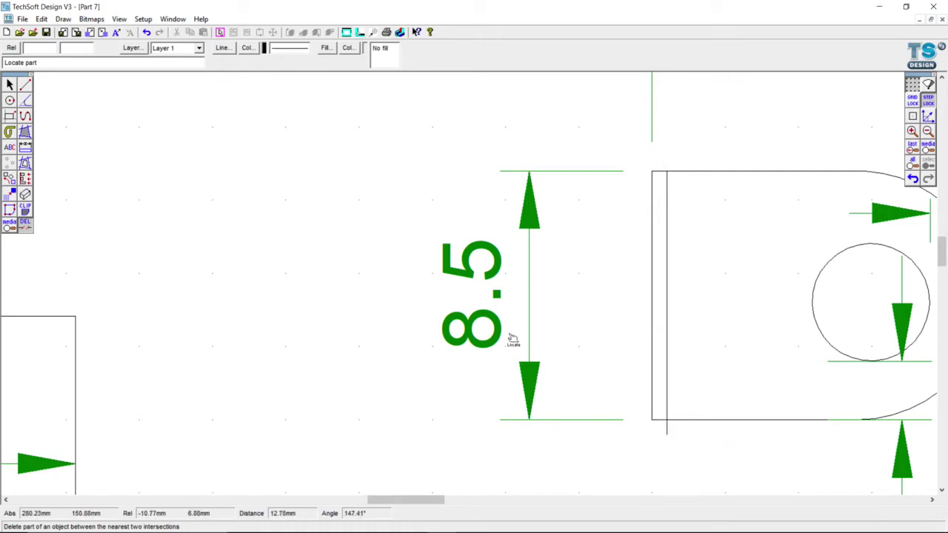
key("ctrl+z")
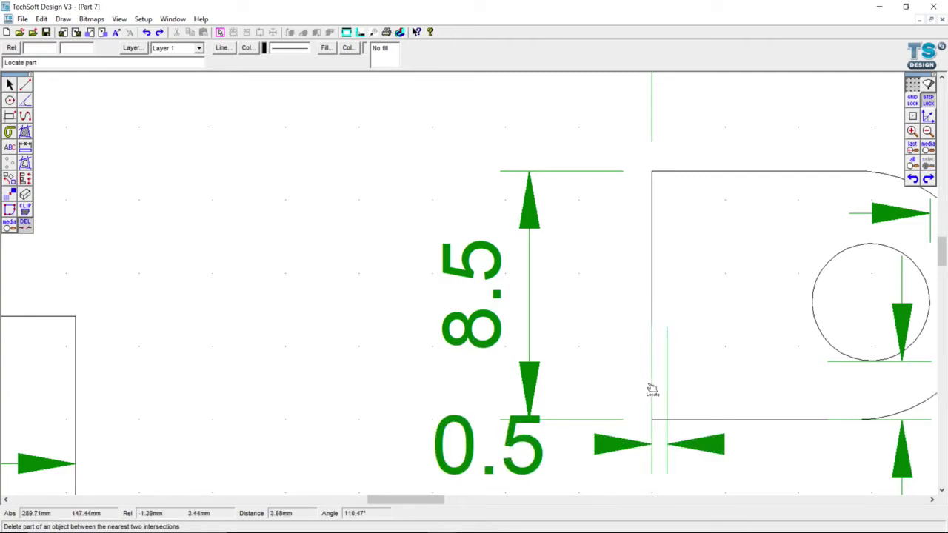
left_click(928, 180)
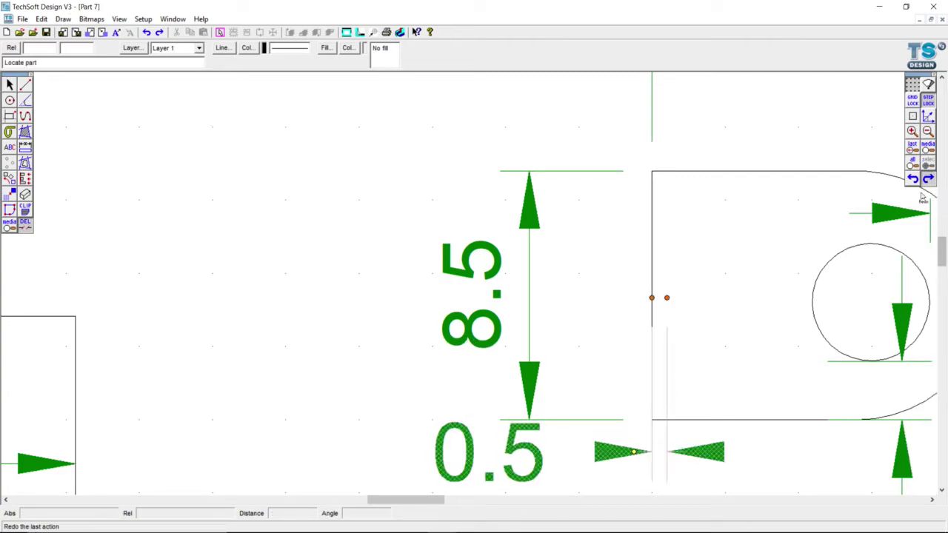
left_click(928, 180)
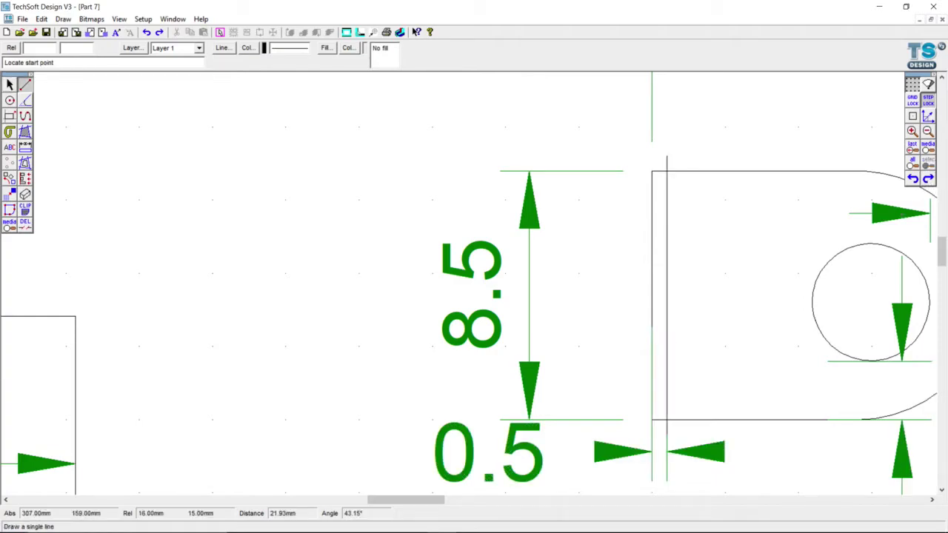
left_click(25, 224)
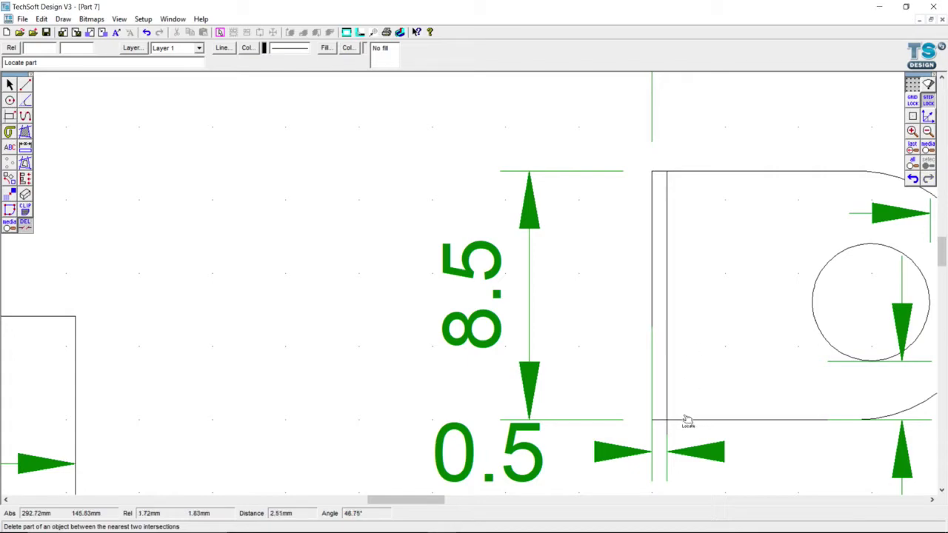
Zoom until the inner left line and the 0.5 dimension fill the canvas
scroll(684, 429, "up", 2)
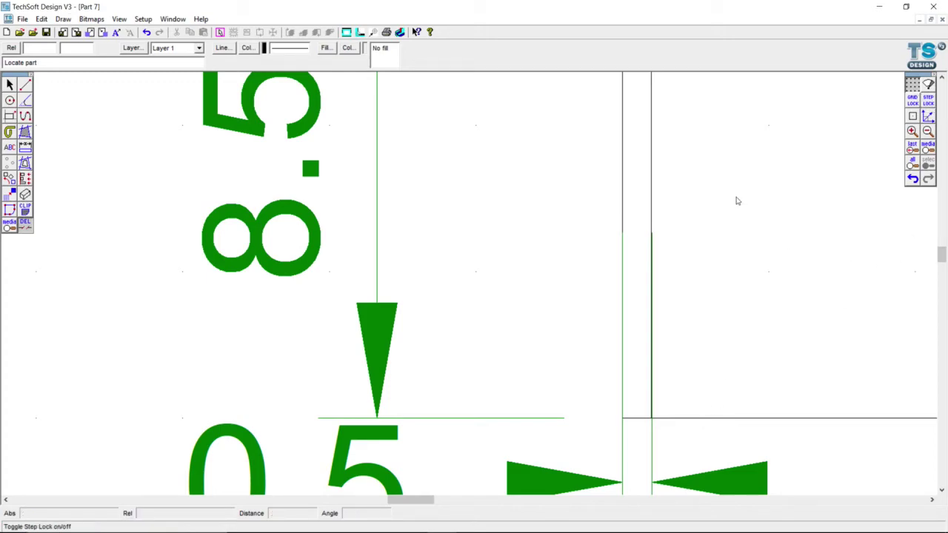
scroll(739, 201, "up", 1)
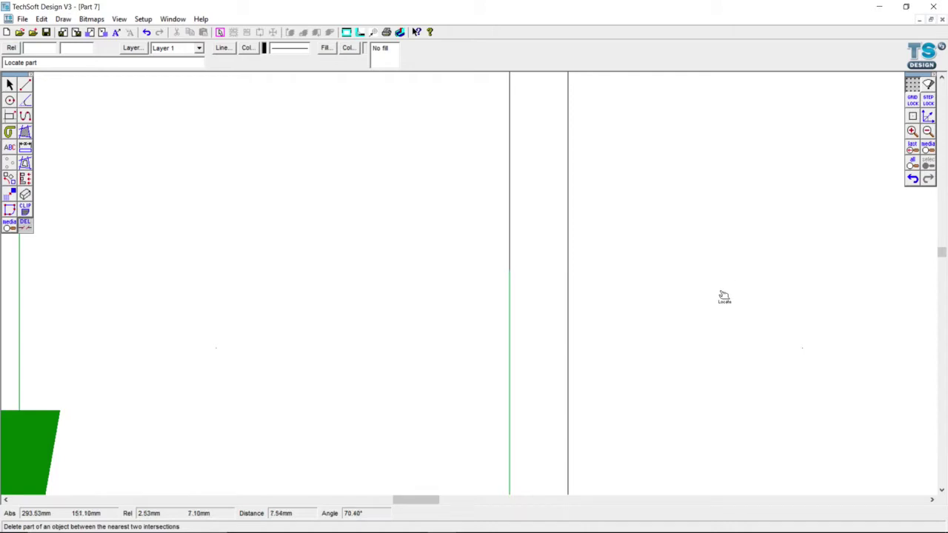
scroll(726, 292, "down", 2)
scroll(686, 412, "up", 3)
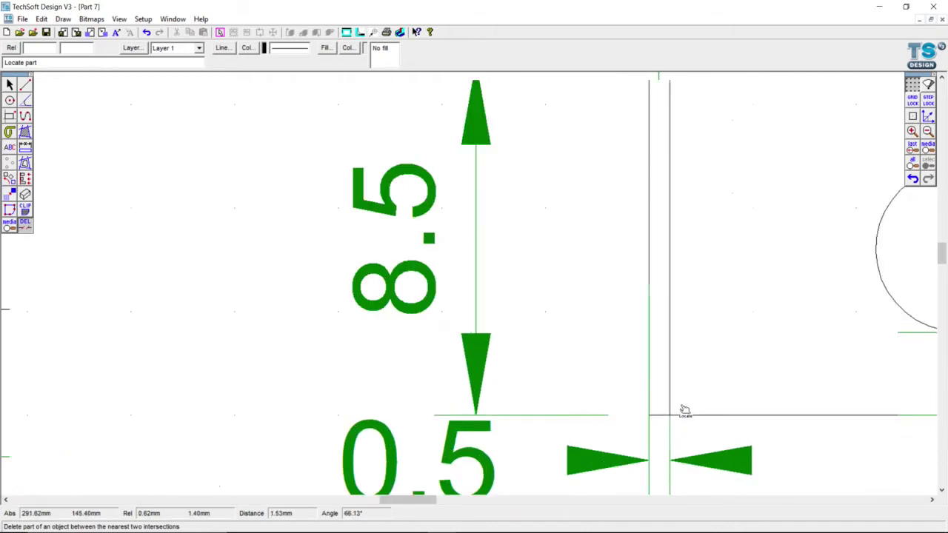
scroll(685, 409, "up", 2)
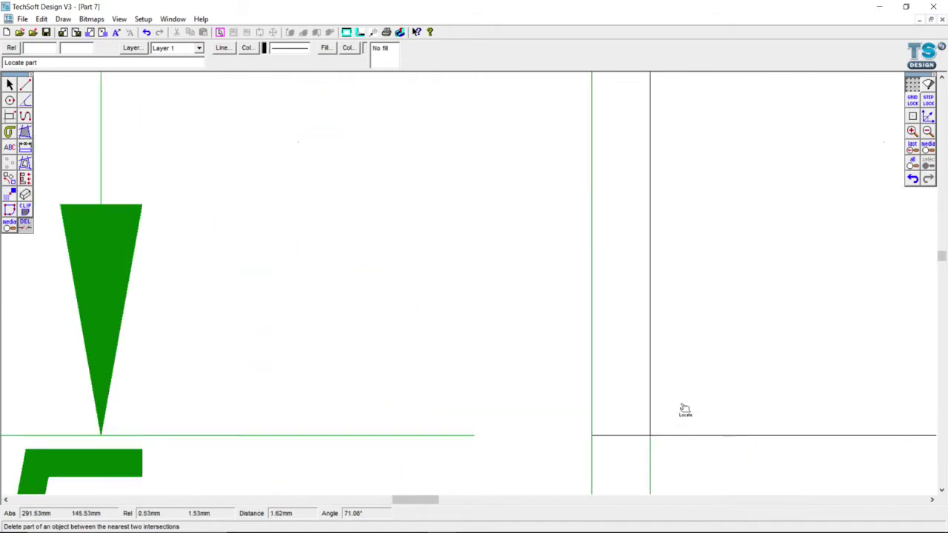
scroll(684, 410, "down", 4)
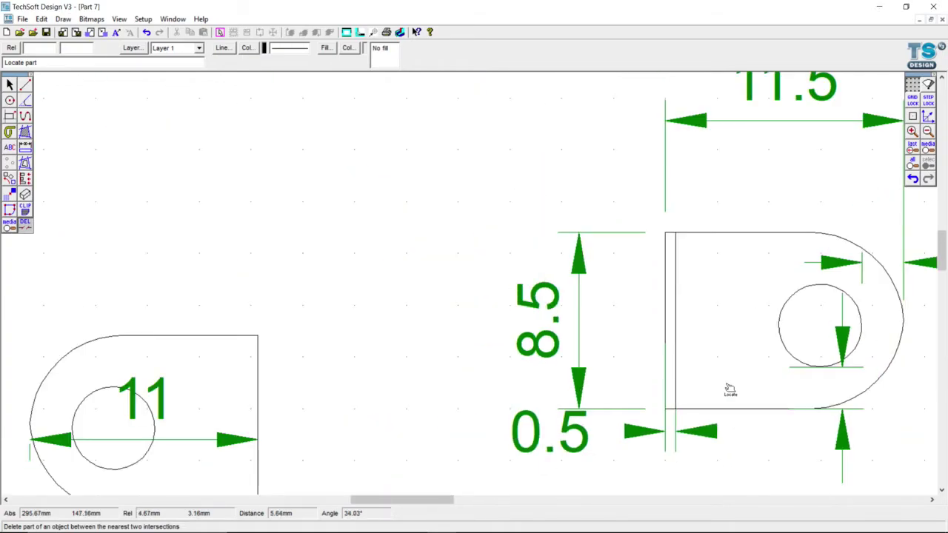
scroll(738, 353, "up", 1)
left_click(10, 84)
Give the inner line at the plate's left end a dashed line type with pitch 5
left_click(652, 240)
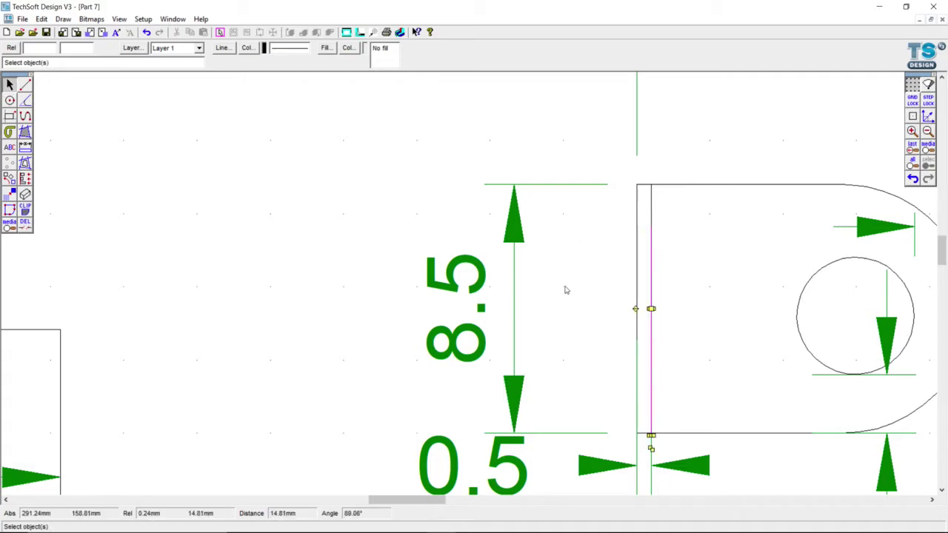
left_click(653, 258)
left_click(222, 48)
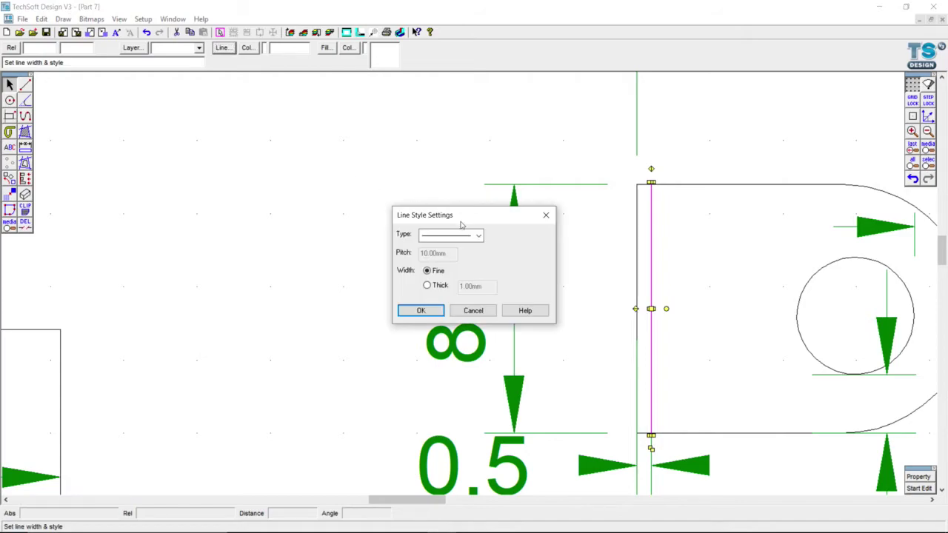
left_click(445, 236)
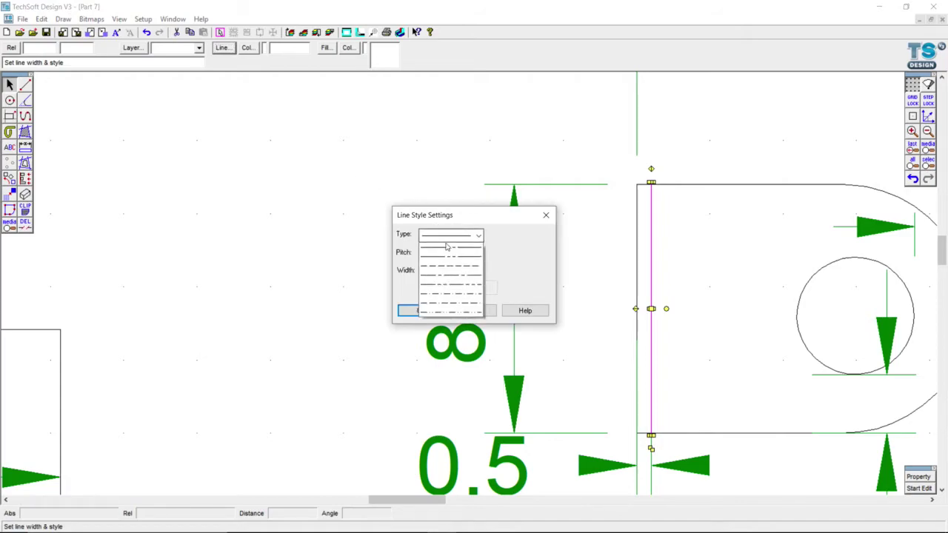
left_click(443, 277)
double_click(438, 253)
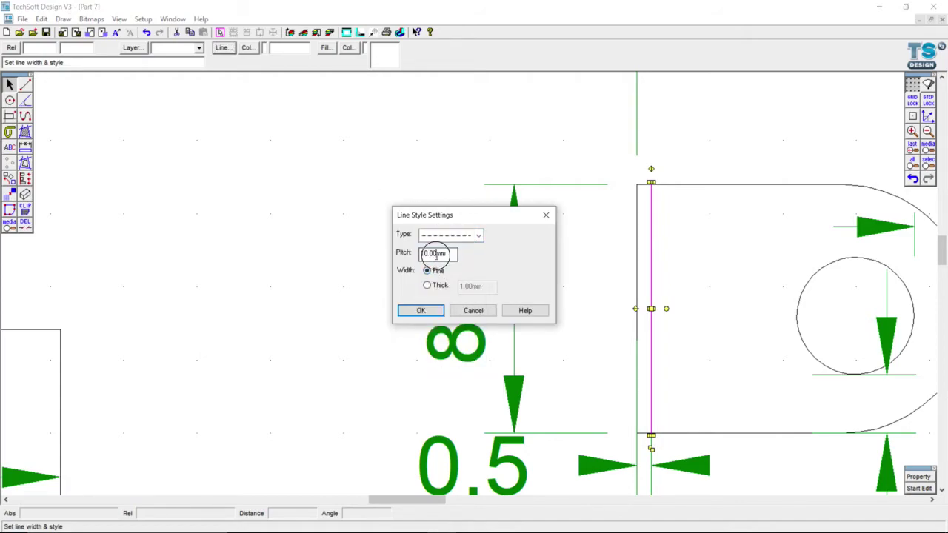
type("5")
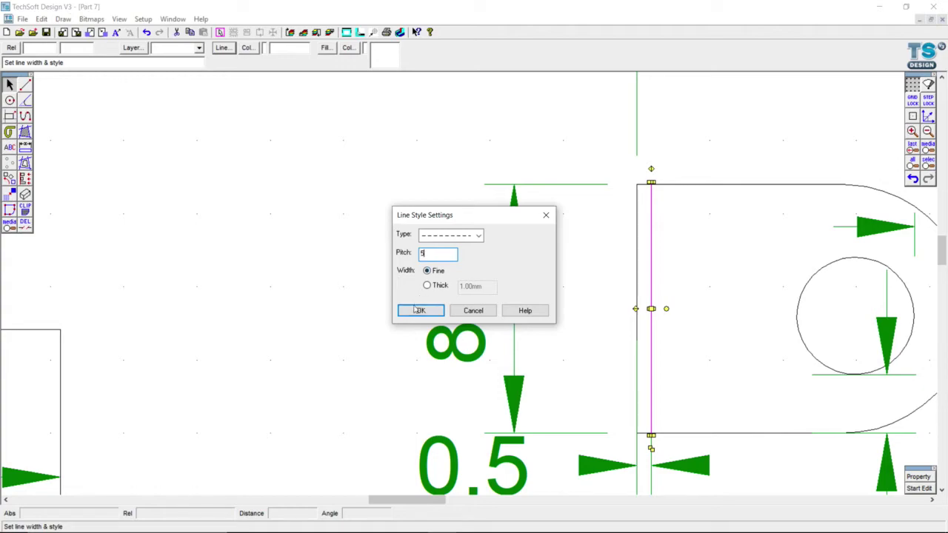
left_click(418, 310)
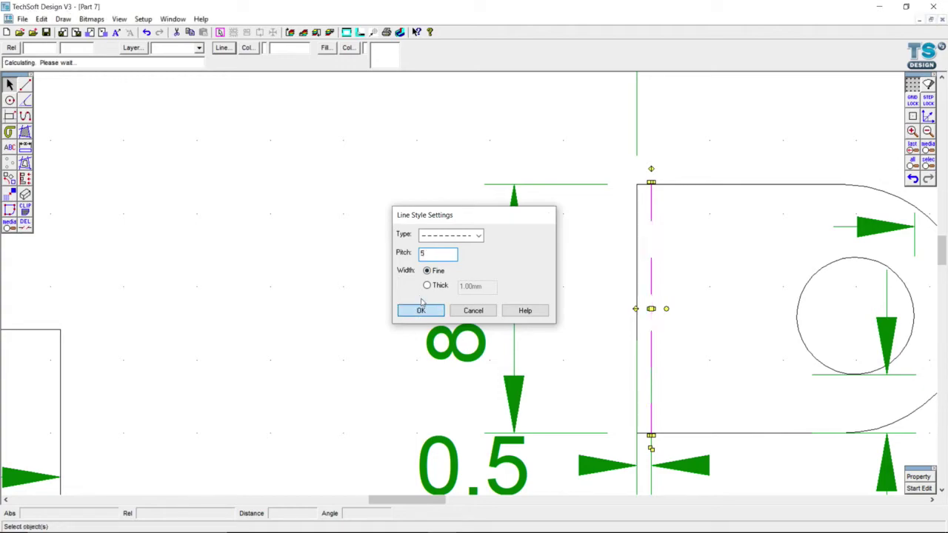
left_click(298, 262)
scroll(298, 263, "down", 1)
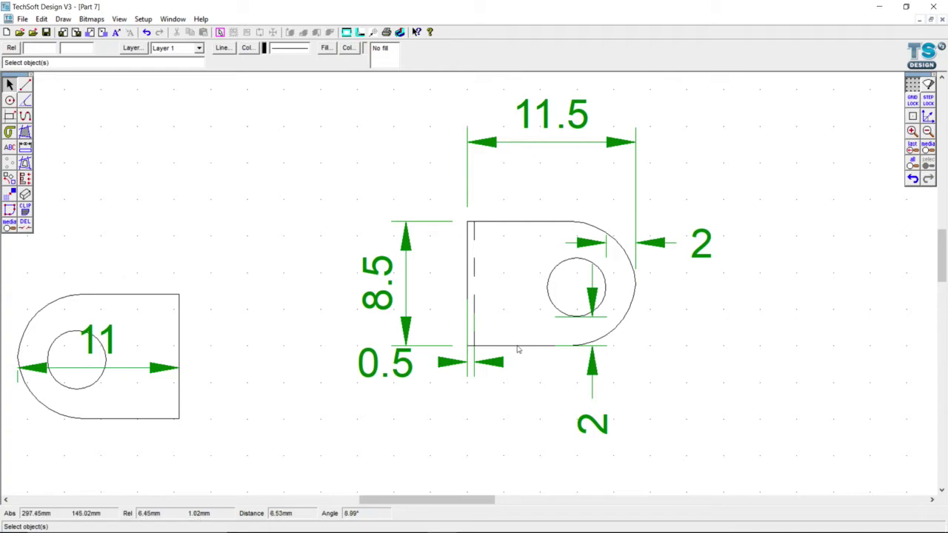
Pull the 0.5 dimension down below the side view using its edit handles
scroll(491, 351, "up", 1)
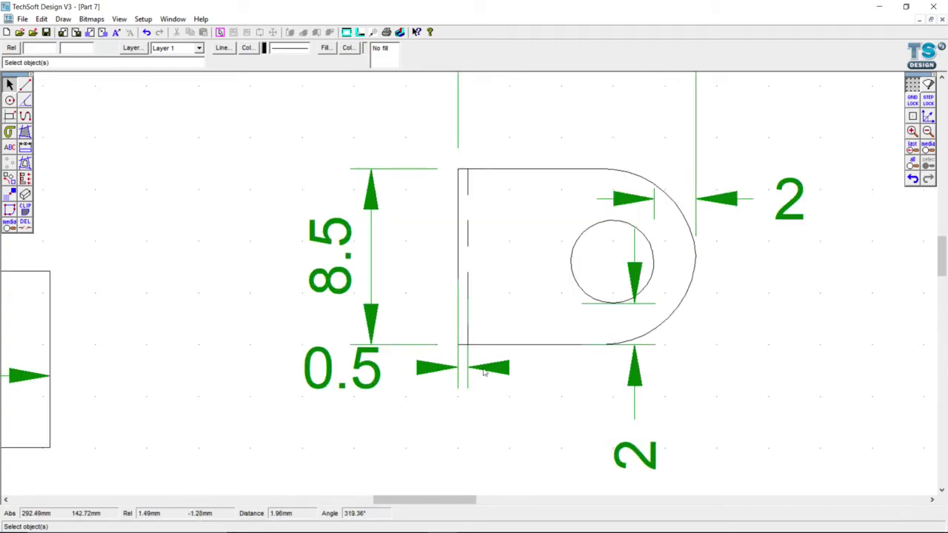
left_click(484, 373)
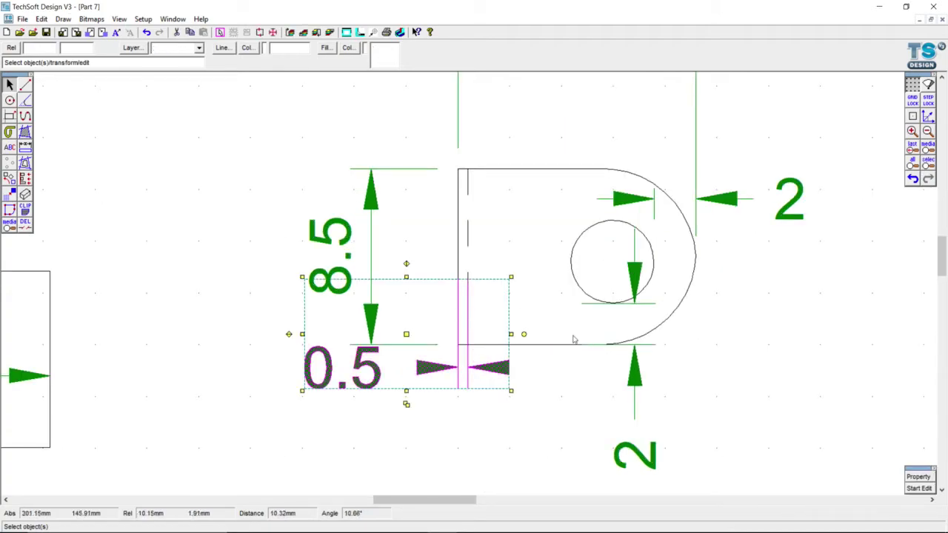
left_click(913, 489)
left_click_drag(407, 280, 405, 349)
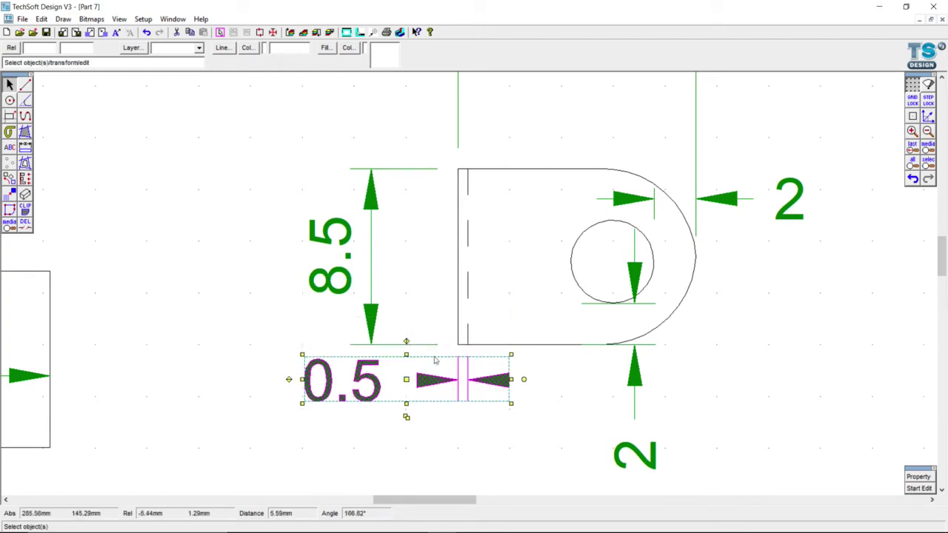
left_click(460, 438)
left_click(460, 377)
left_click_drag(406, 355, 406, 345)
Nudge the 0.5 dimension slightly lower, then select it together with the dashed hidden line
left_click(413, 438)
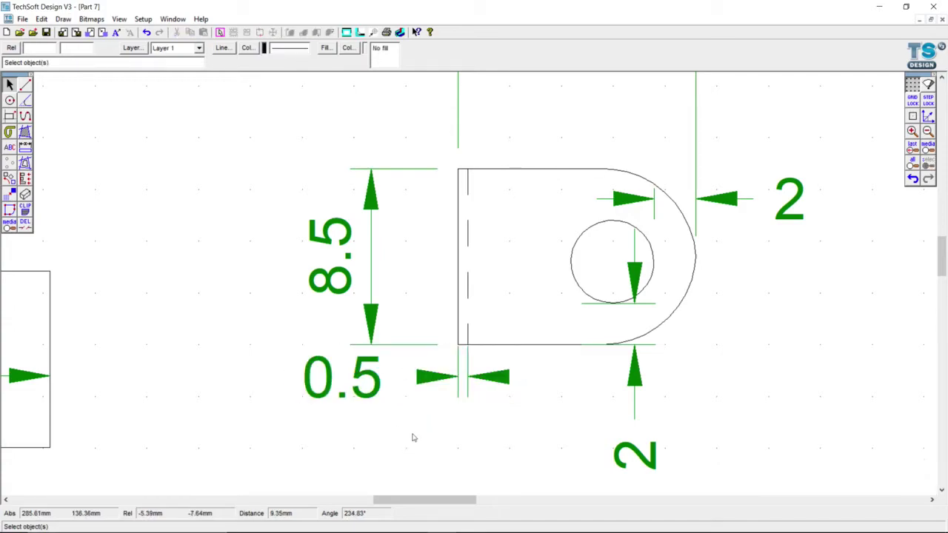
left_click(414, 391)
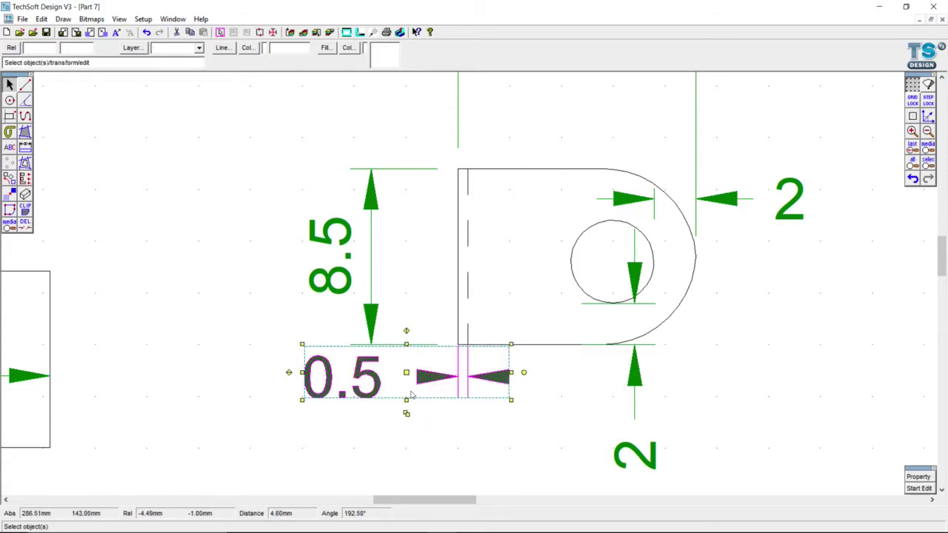
left_click(226, 360)
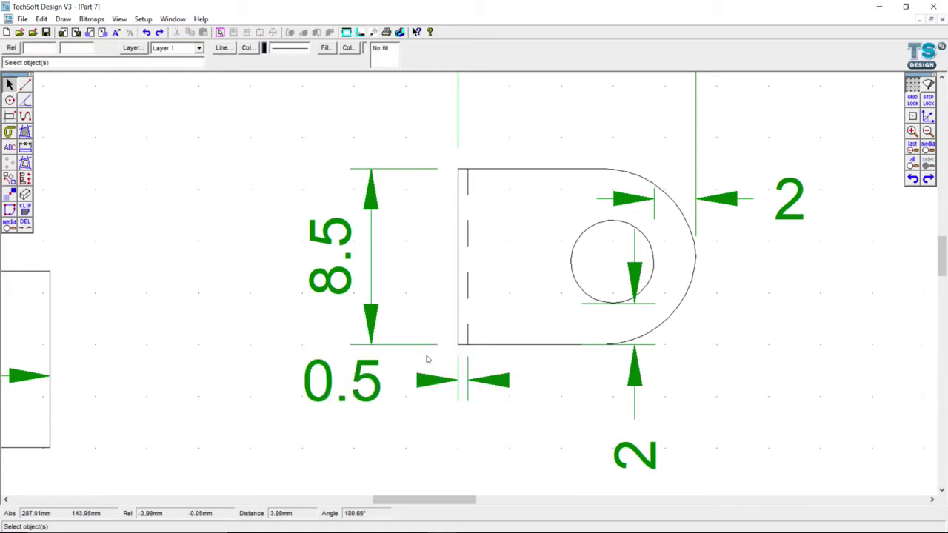
left_click(453, 384)
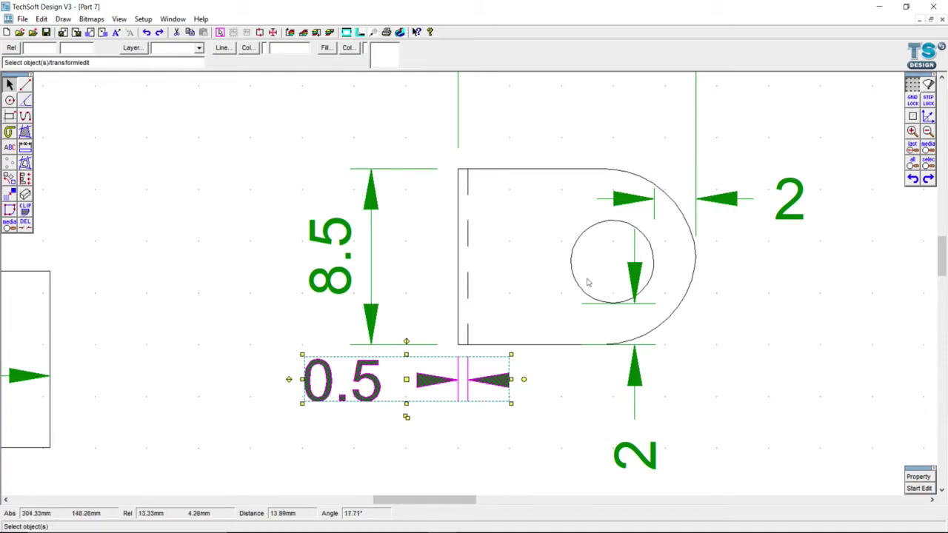
left_click(470, 290, "shift")
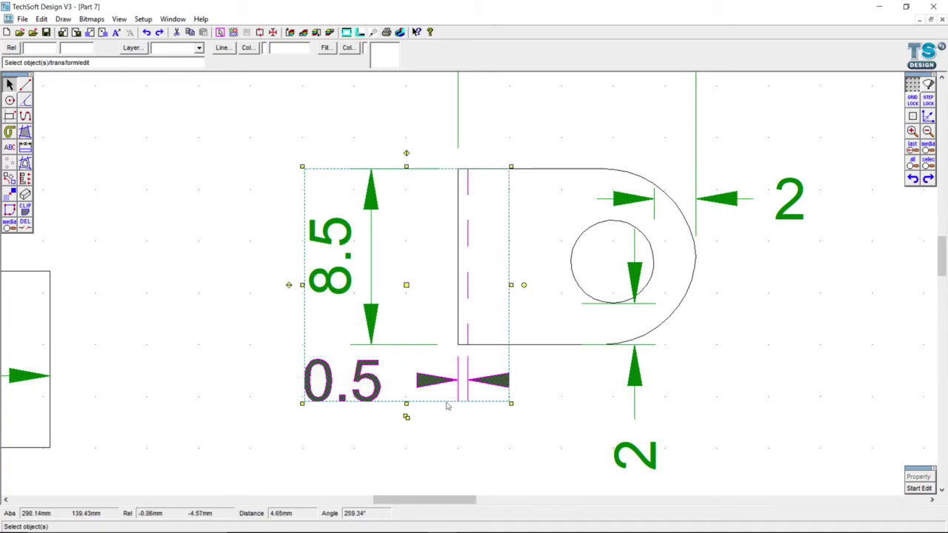
Duplicate the 0.5 dimension and dashed line and align the copies with the front view's right edge
left_click(407, 420)
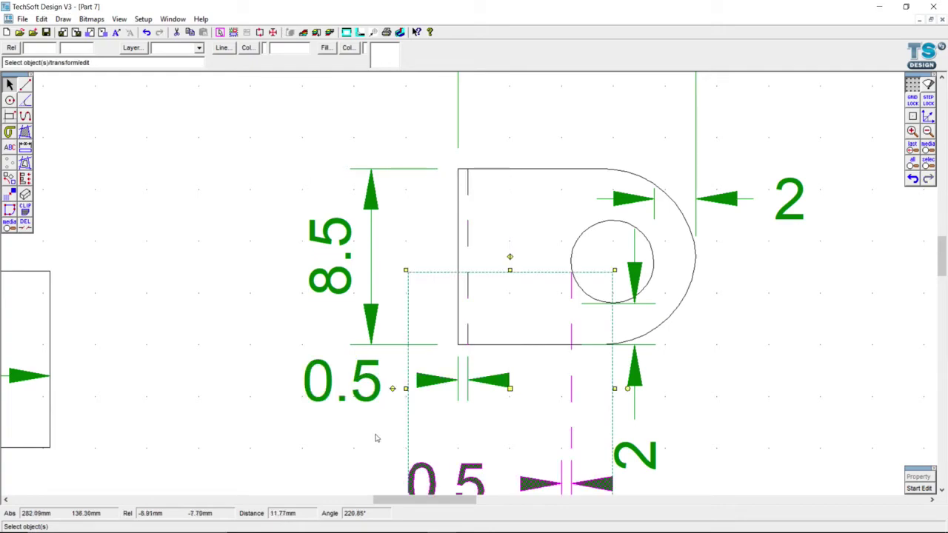
scroll(376, 438, "down", 3)
scroll(495, 405, "down", 1)
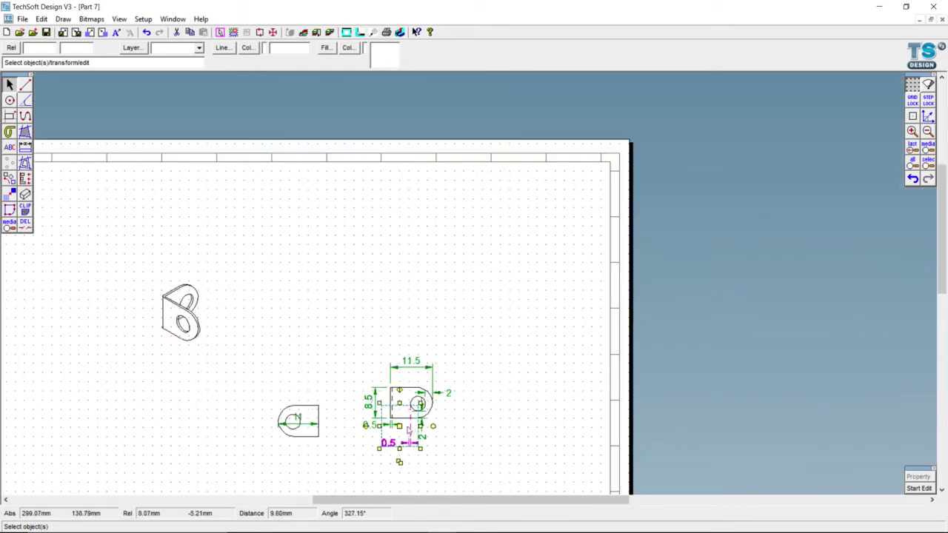
left_click_drag(409, 430, 322, 432)
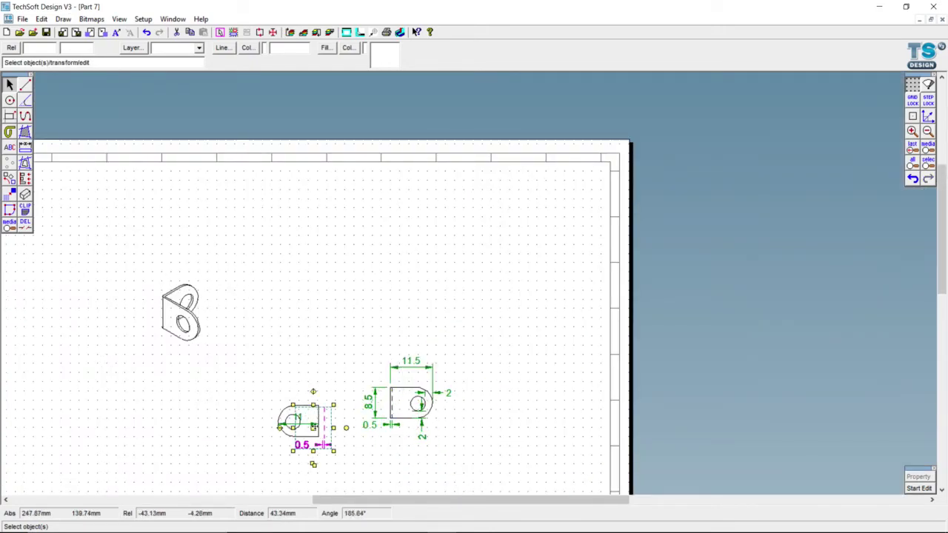
scroll(318, 430, "up", 3)
scroll(319, 420, "up", 3)
scroll(498, 380, "down", 1)
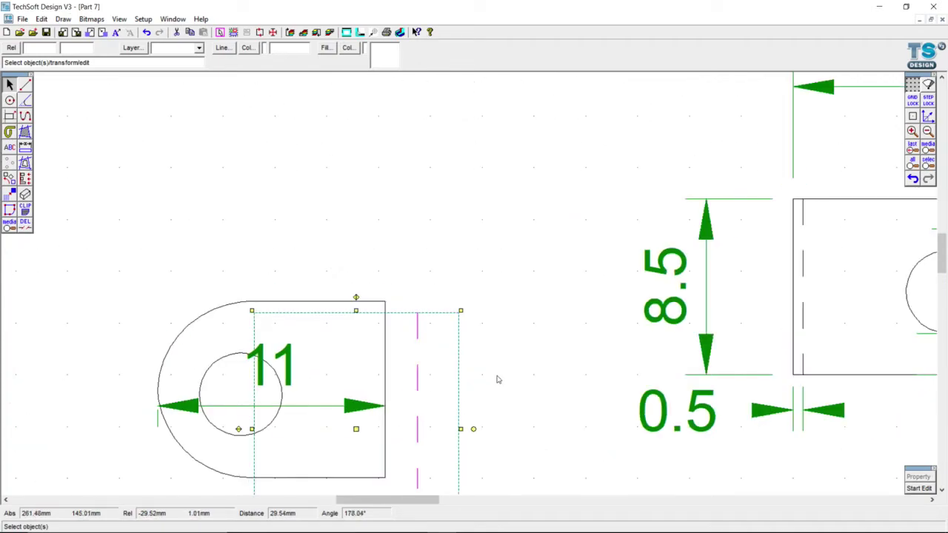
scroll(417, 467, "down", 1)
scroll(415, 466, "up", 2)
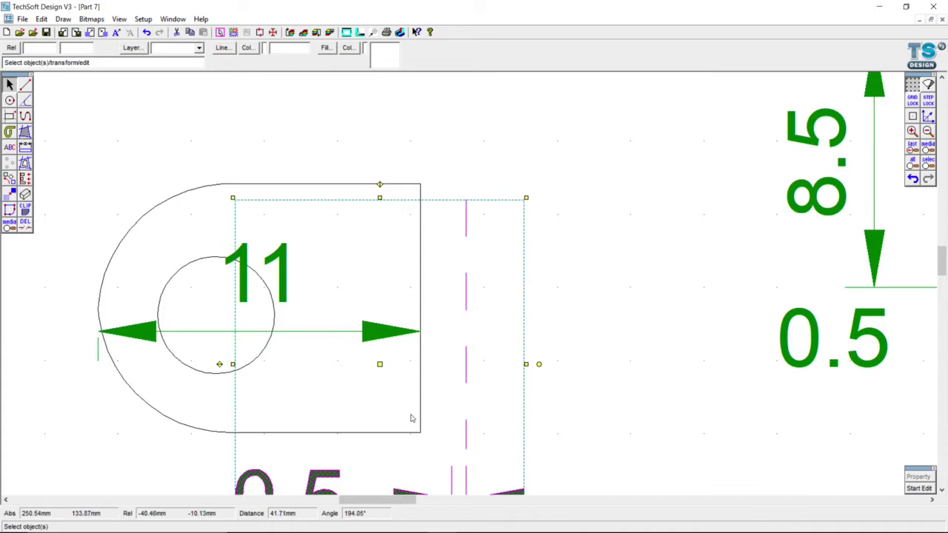
left_click_drag(380, 364, 326, 340)
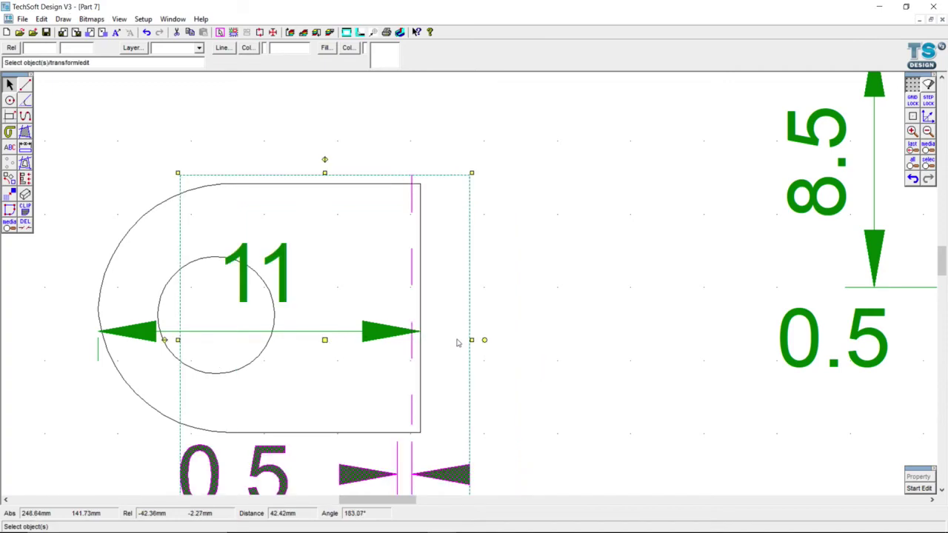
Raise the copied 0.5 dimension toward the front view and fine-tune its horizontal position
left_click(597, 371)
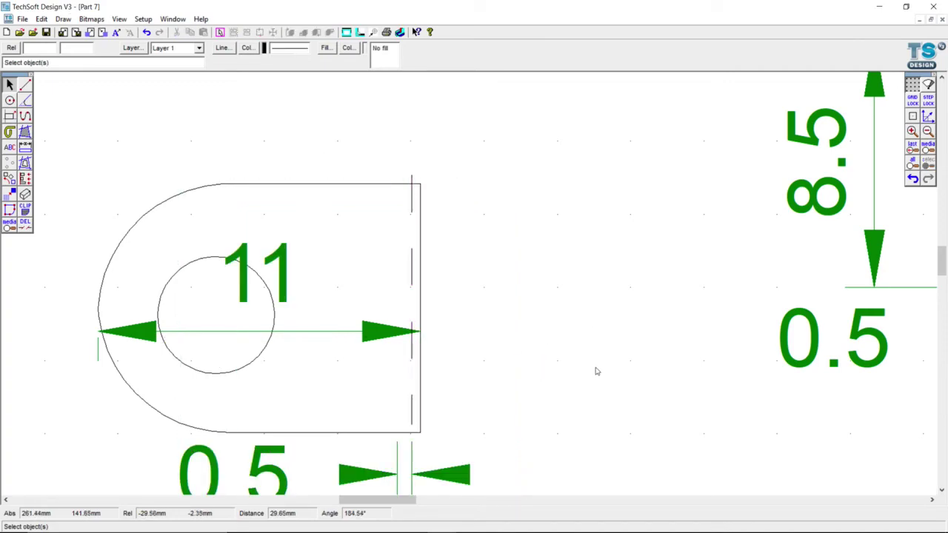
left_click(357, 472)
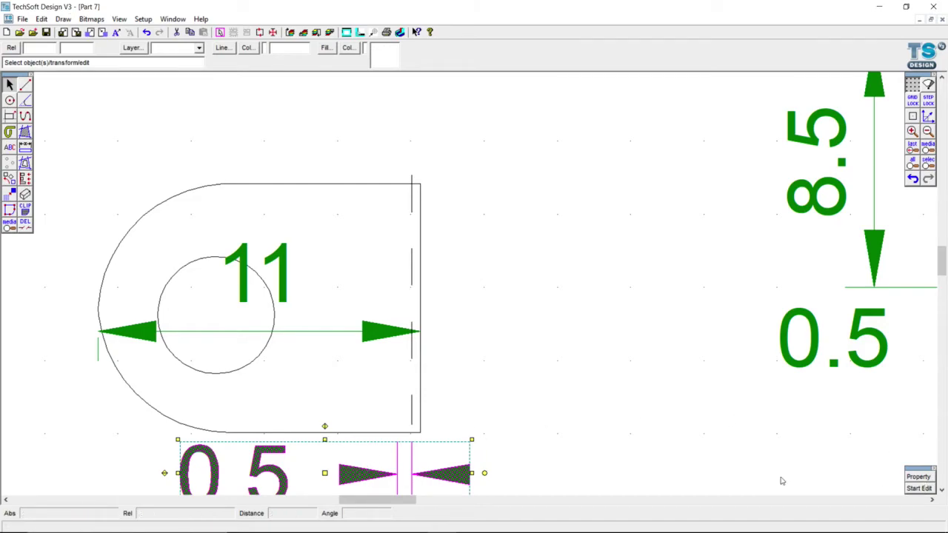
left_click_drag(325, 440, 328, 420)
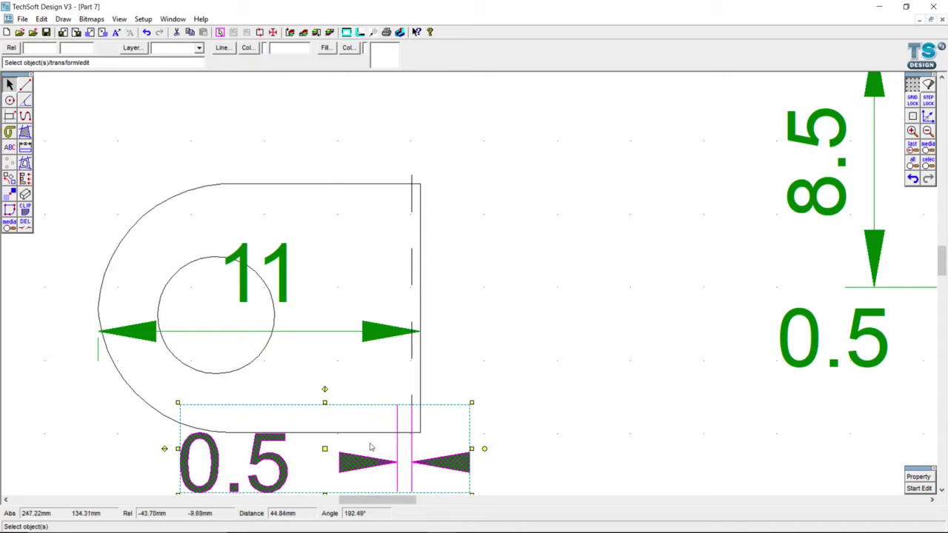
scroll(370, 442, "up", 2)
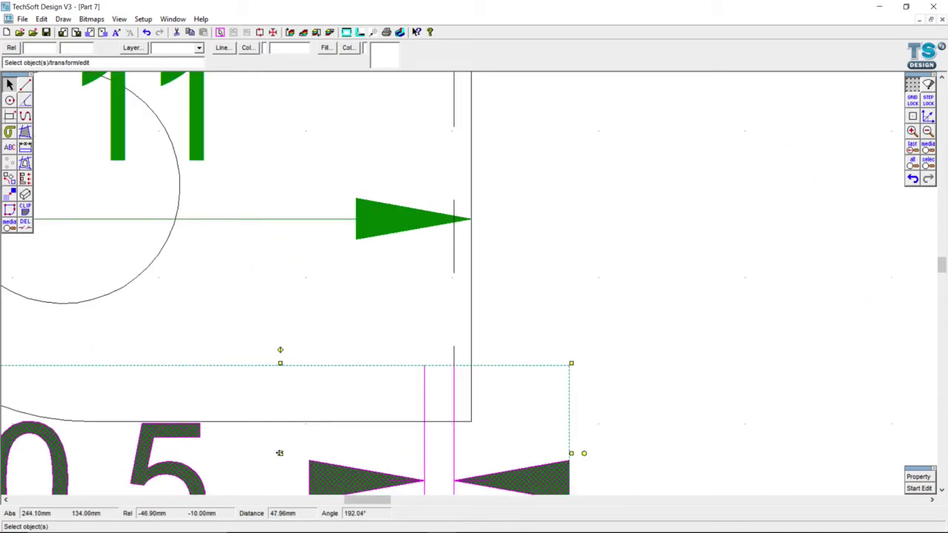
left_click_drag(279, 453, 295, 451)
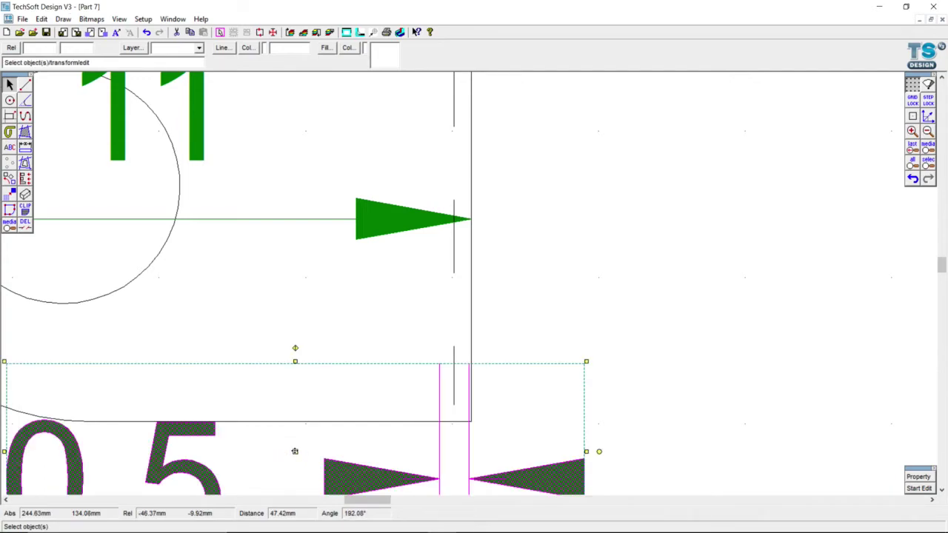
scroll(295, 451, "up", 1)
left_click_drag(295, 451, 299, 451)
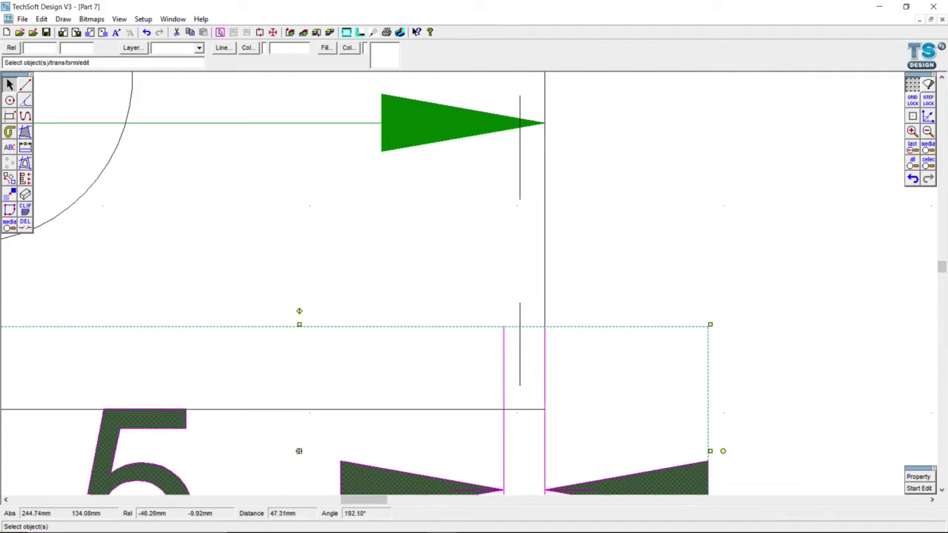
Drop the copied 0.5 dimension slightly so it sits clear below the outline
scroll(298, 450, "down", 1)
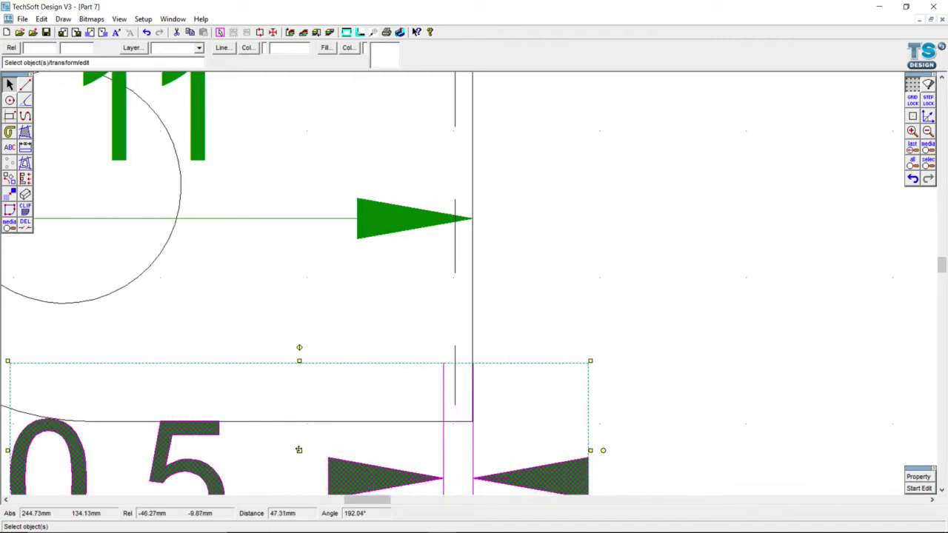
scroll(298, 449, "down", 1)
scroll(299, 450, "down", 1)
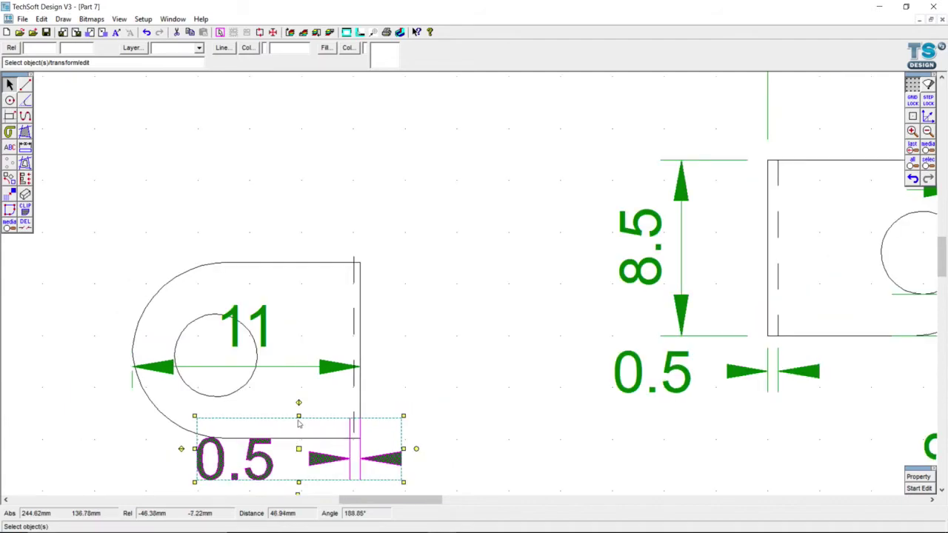
mouse_move(298, 419)
left_mouse_down()
mouse_move(301, 443)
mouse_move(298, 428)
left_mouse_up()
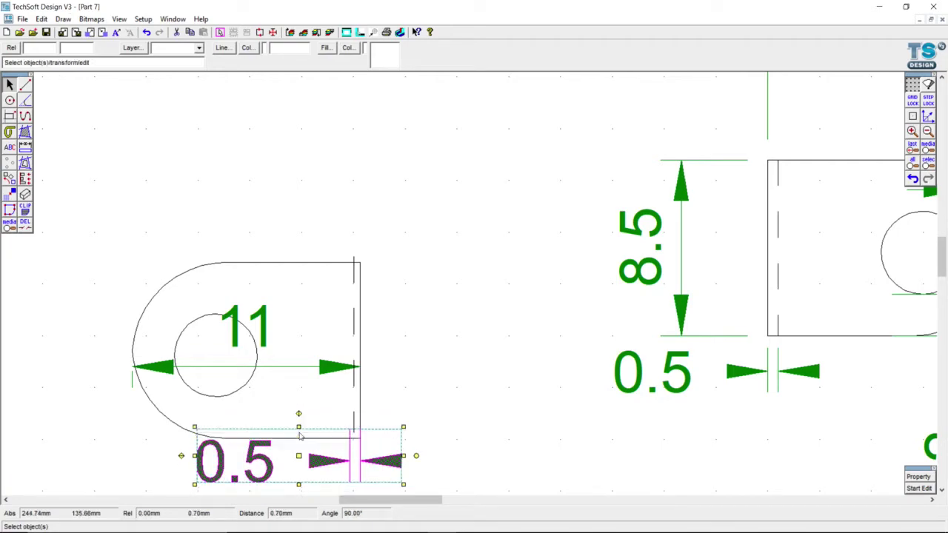
scroll(358, 398, "up", 4)
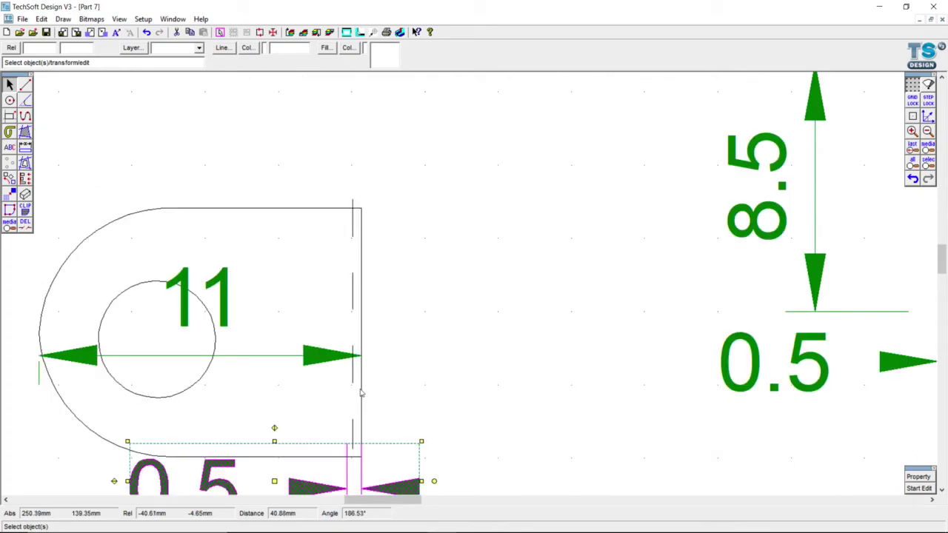
scroll(362, 387, "down", 1)
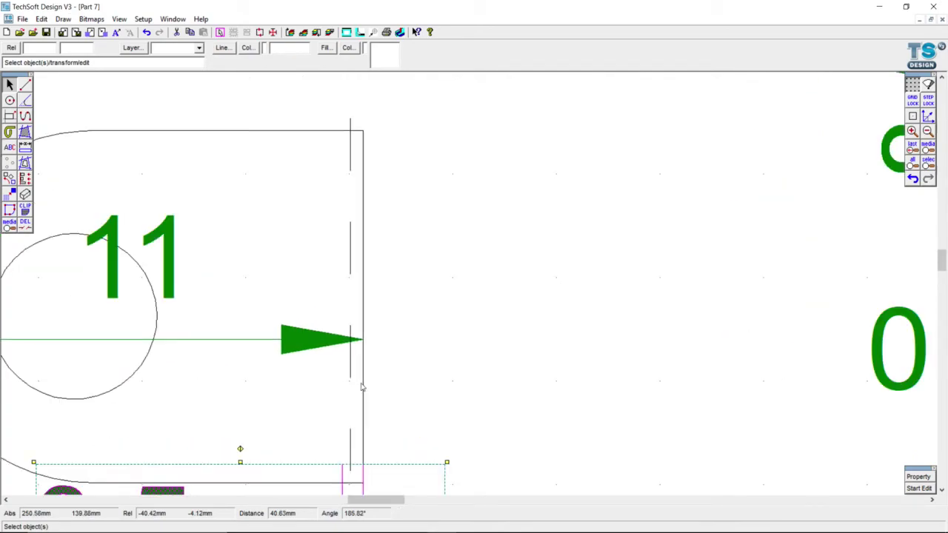
Shift the dashed hidden line left onto the 0.5 extension line and drag the 0.5 dimension lower
left_click(353, 370)
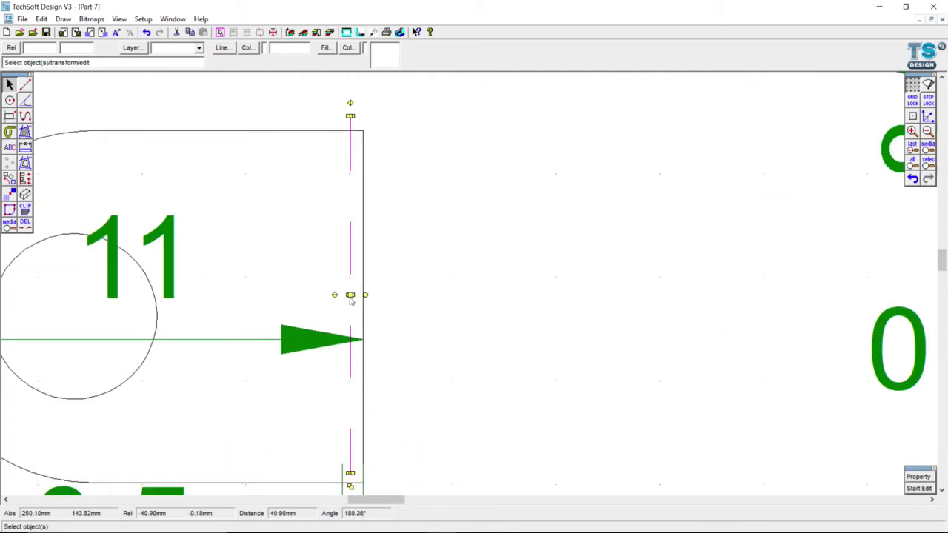
mouse_move(349, 295)
left_mouse_down()
mouse_move(338, 295)
mouse_move(343, 300)
left_mouse_up()
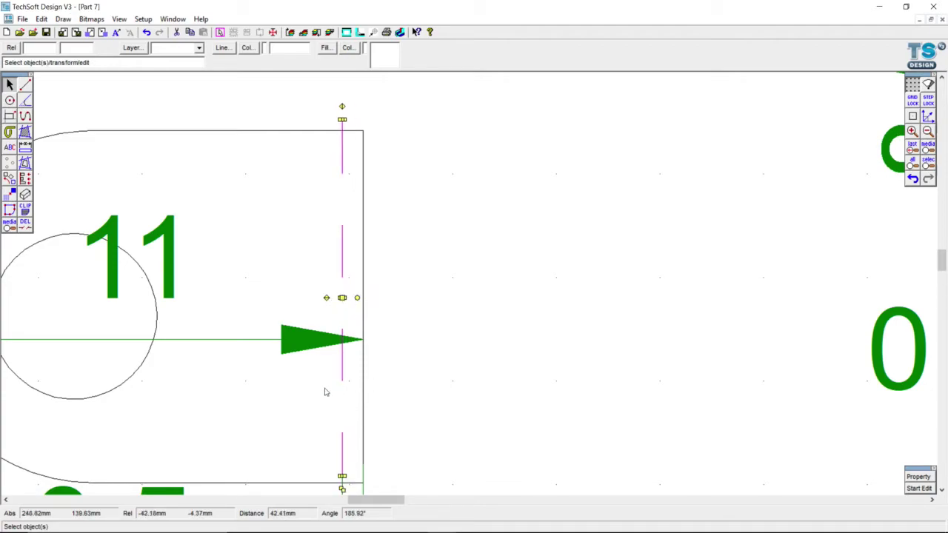
scroll(326, 388, "up", 2)
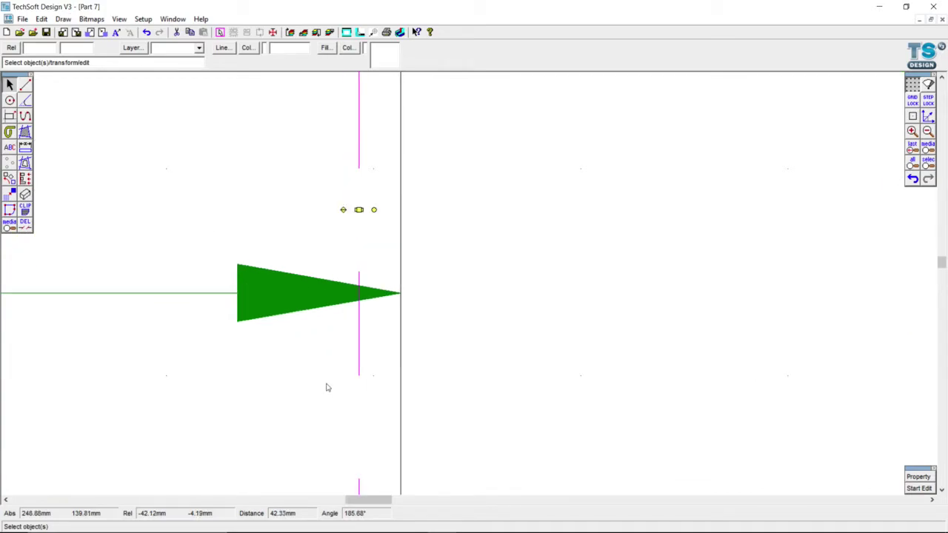
scroll(326, 389, "down", 4)
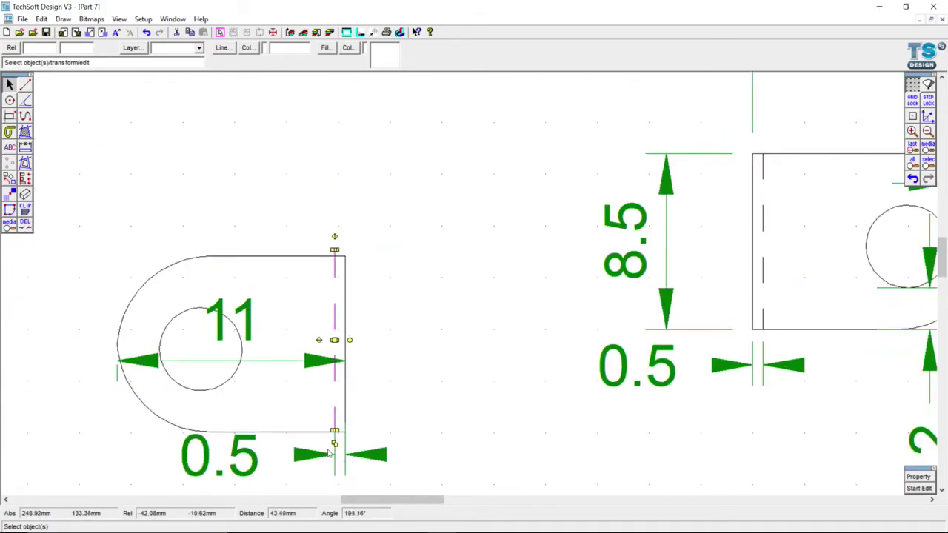
scroll(334, 447, "up", 2)
left_click_drag(342, 420, 342, 437)
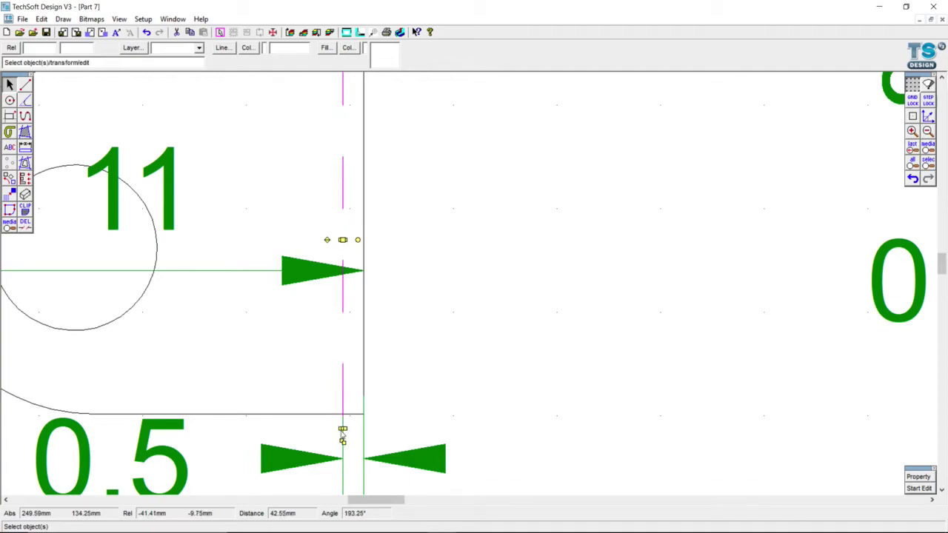
left_click(465, 380)
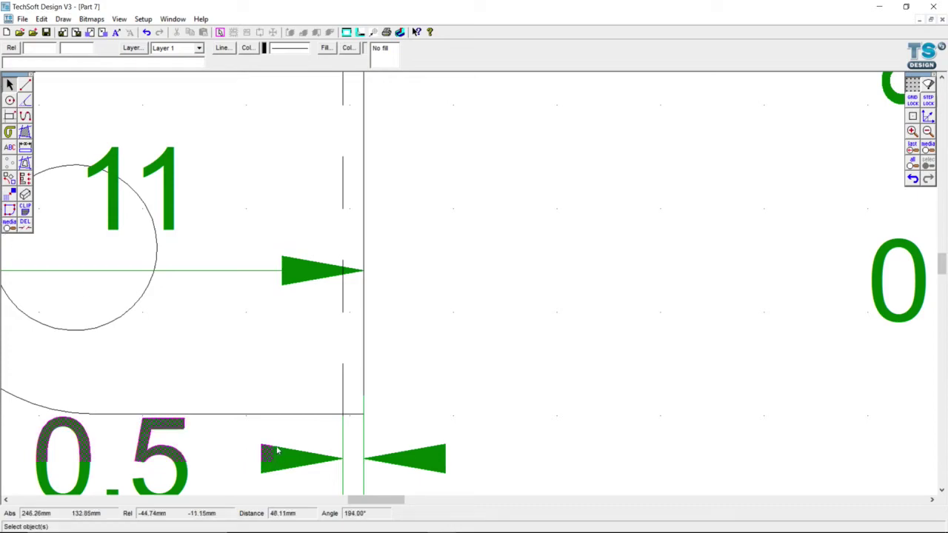
left_click(281, 415)
left_click_drag(241, 392, 243, 428)
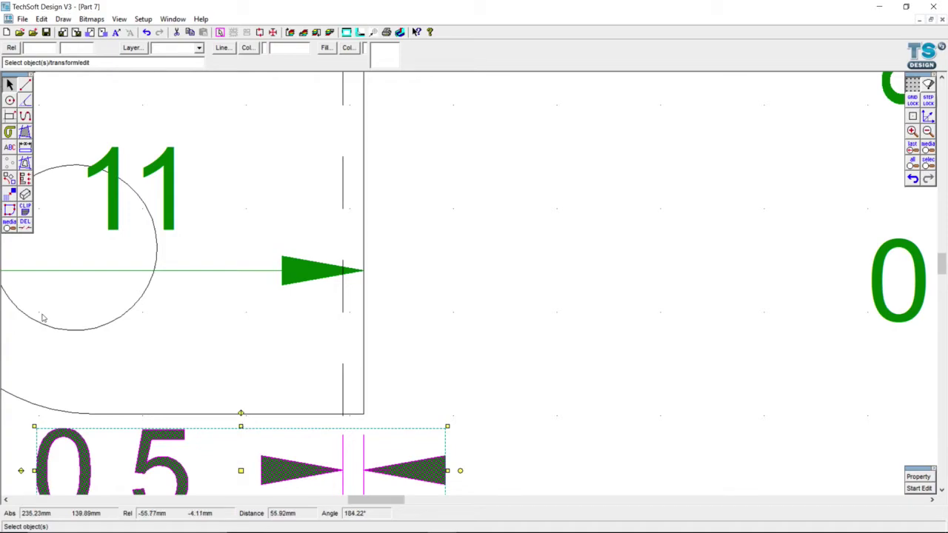
Enclose the entire left view in a selection window
left_click(24, 227)
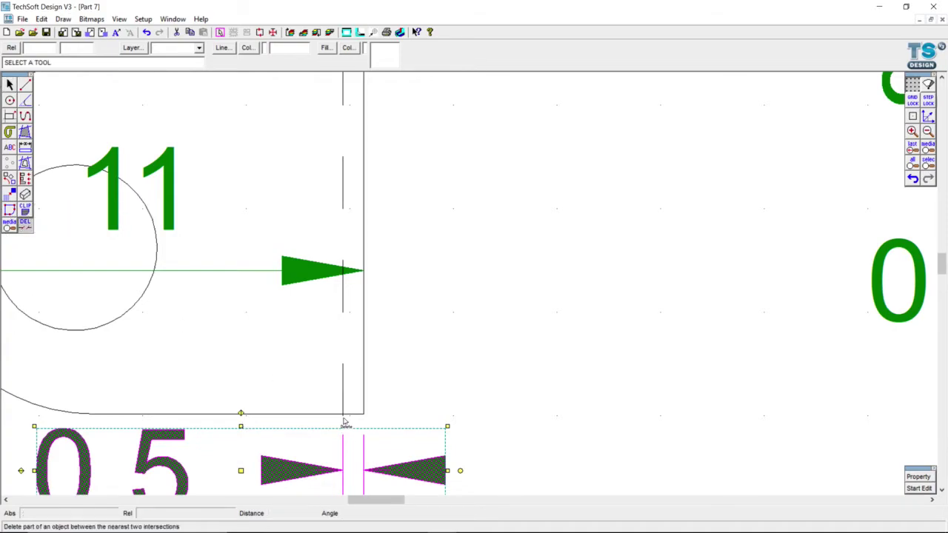
scroll(398, 326, "down", 1)
scroll(383, 244, "down", 1)
scroll(385, 300, "up", 1)
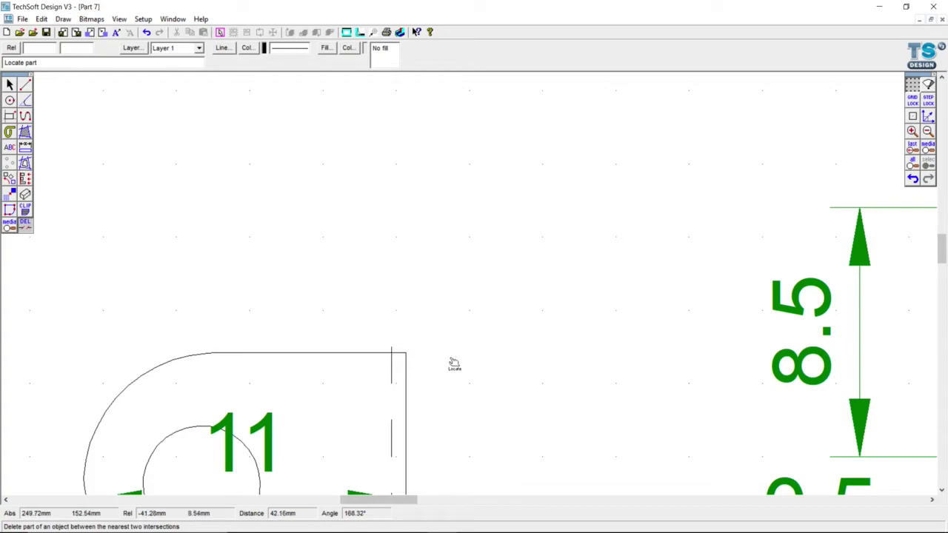
scroll(443, 360, "down", 1)
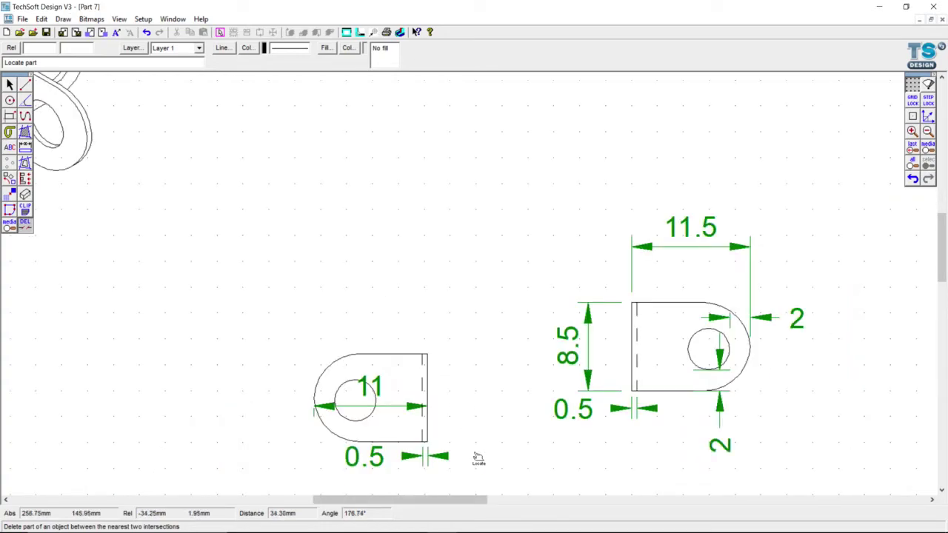
scroll(479, 460, "up", 1)
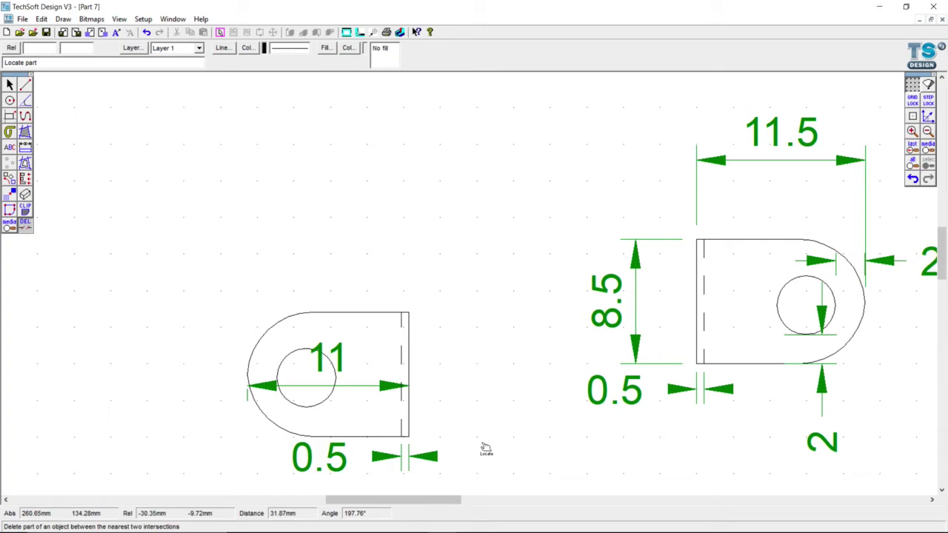
scroll(484, 448, "down", 1)
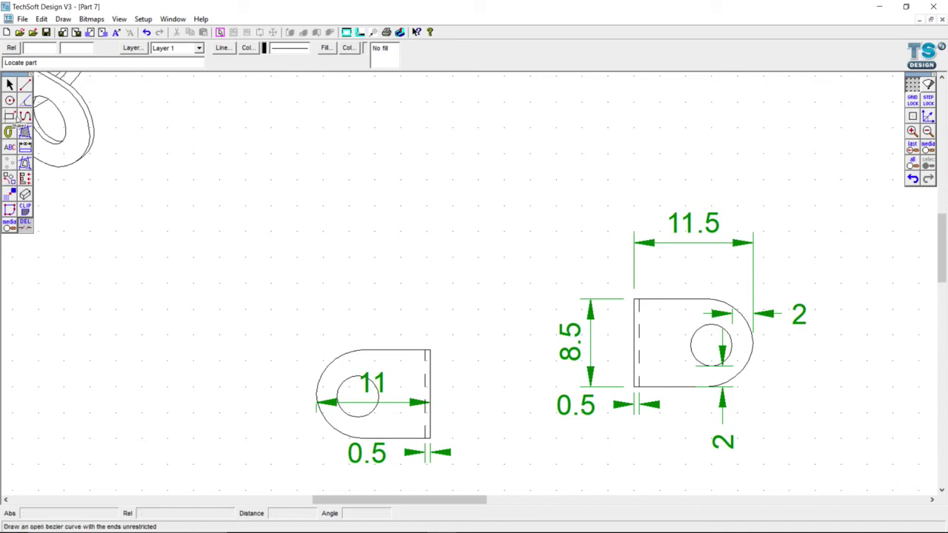
left_click(9, 84)
left_click_drag(260, 328, 455, 445)
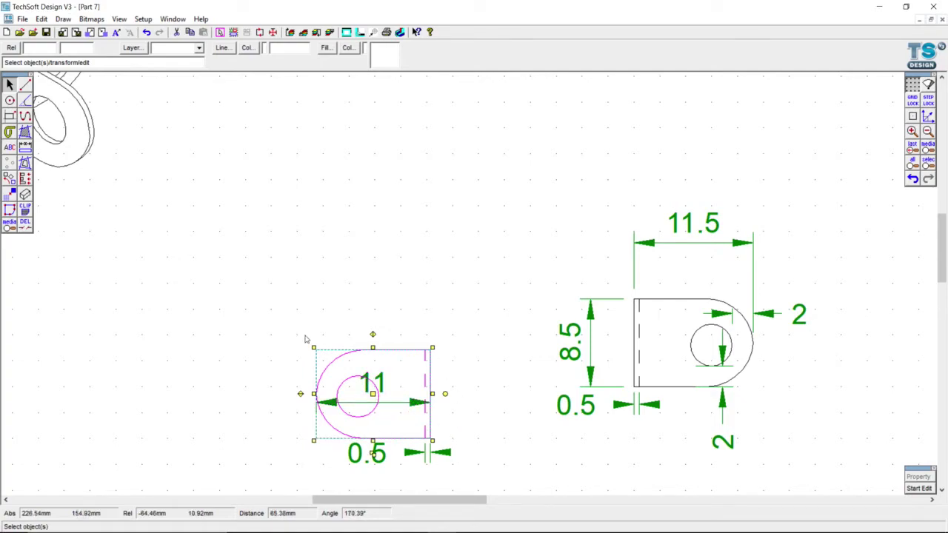
Group the selected left view objects with Edit > Group
left_click(43, 20)
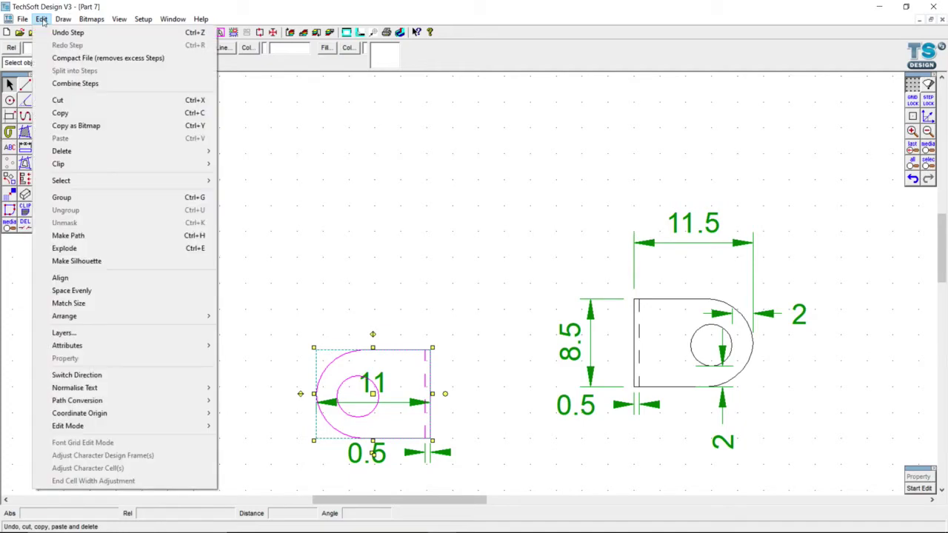
left_click(87, 198)
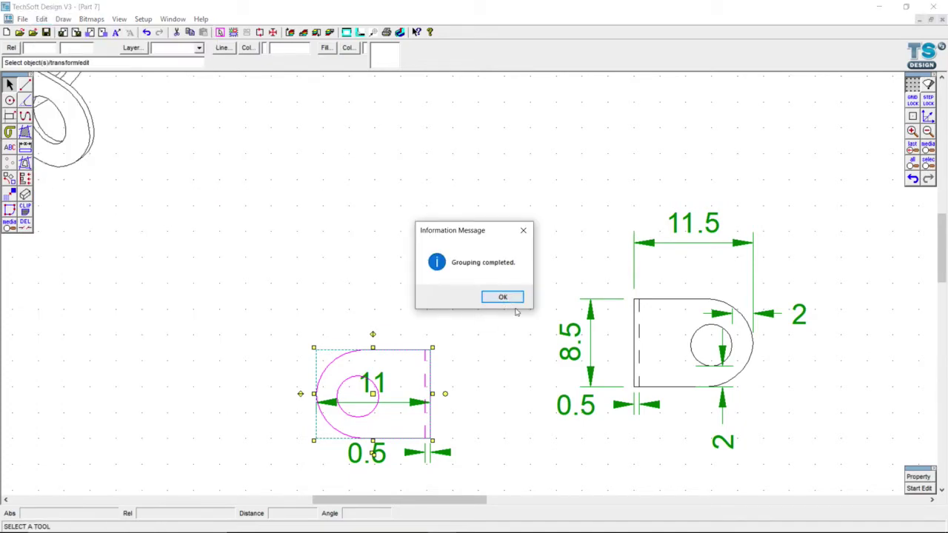
left_click(503, 298)
Select the right view and group it into a single object as well
left_click_drag(754, 399, 766, 398)
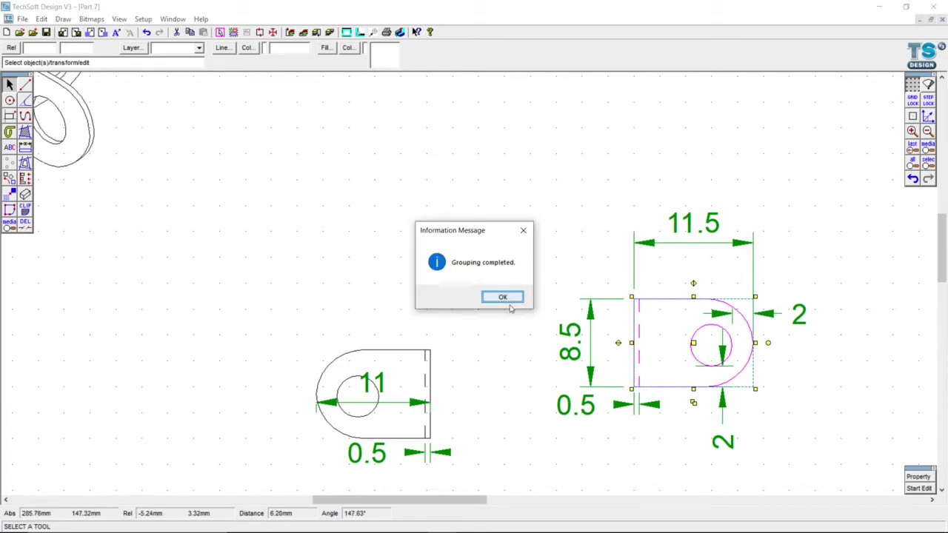
left_click(514, 298)
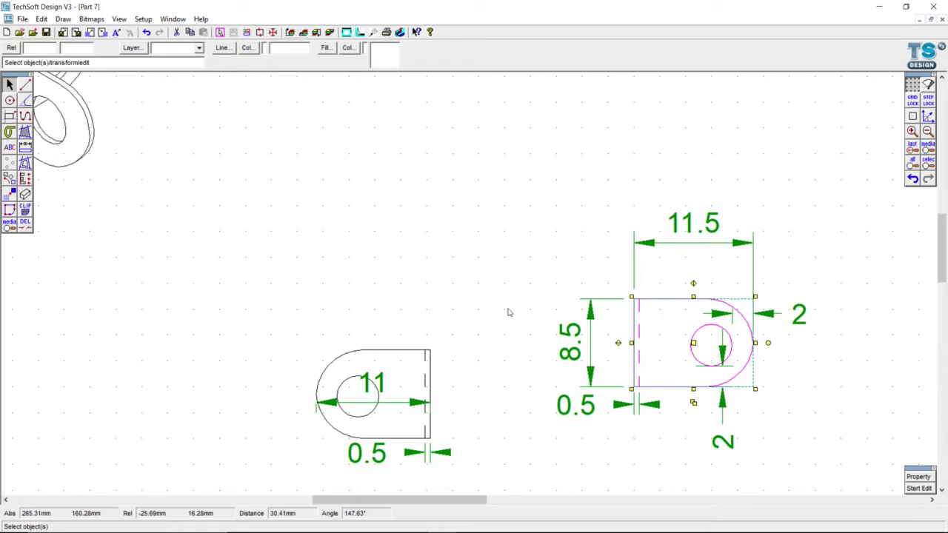
scroll(514, 299, "down", 1)
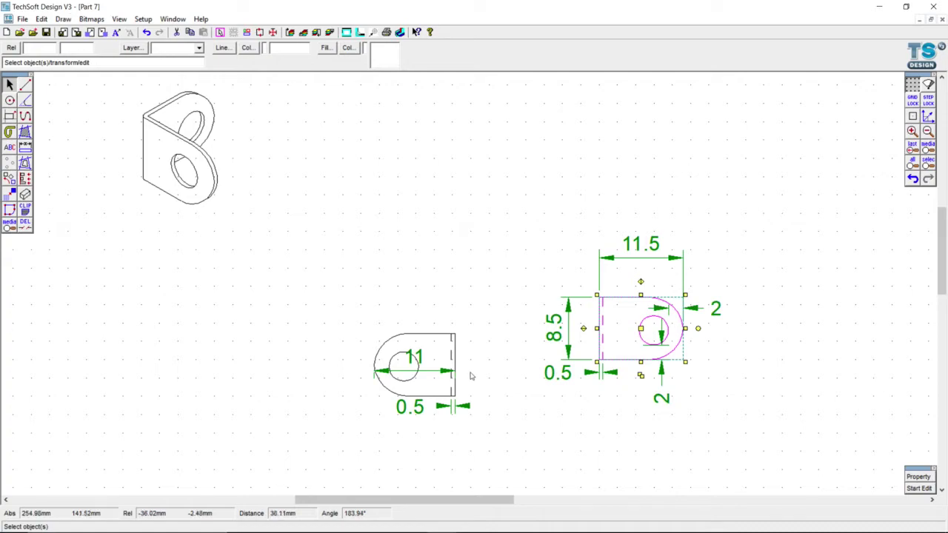
scroll(471, 376, "down", 1)
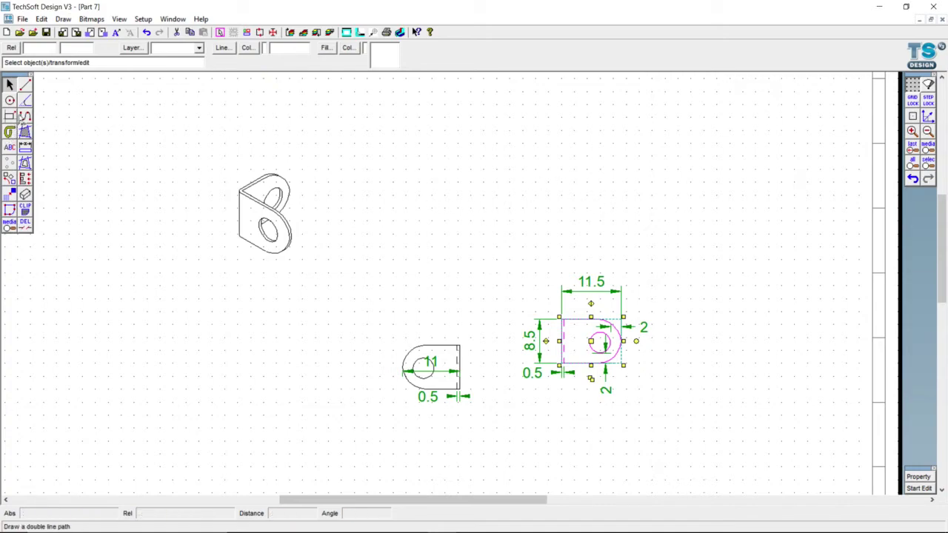
Fix a horizontal rectangle's first corner above the two views, ready for relative coordinate entry
left_click(10, 116)
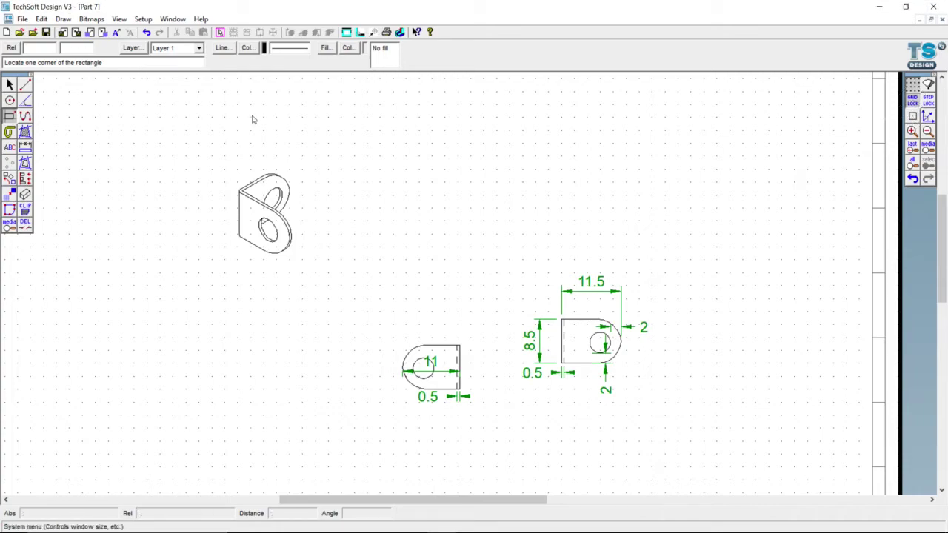
left_click(483, 182)
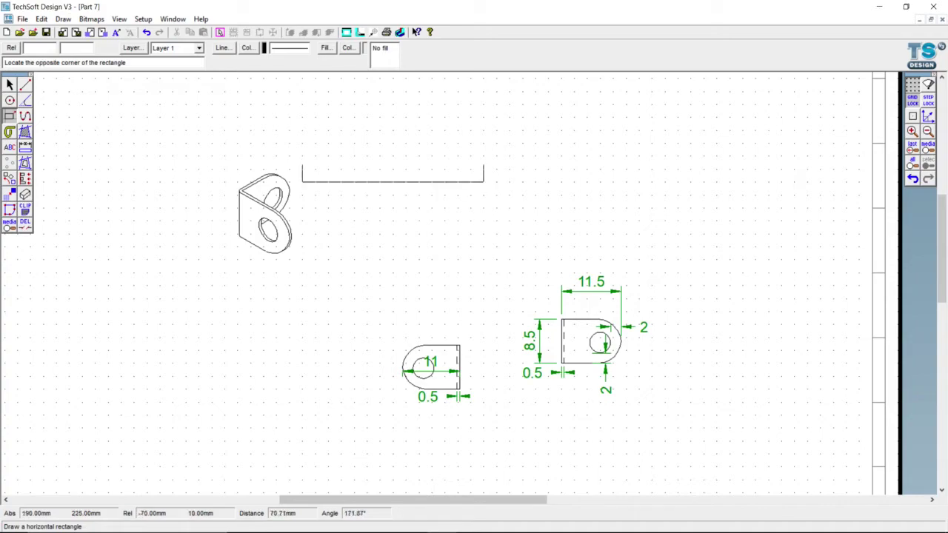
left_click(40, 48)
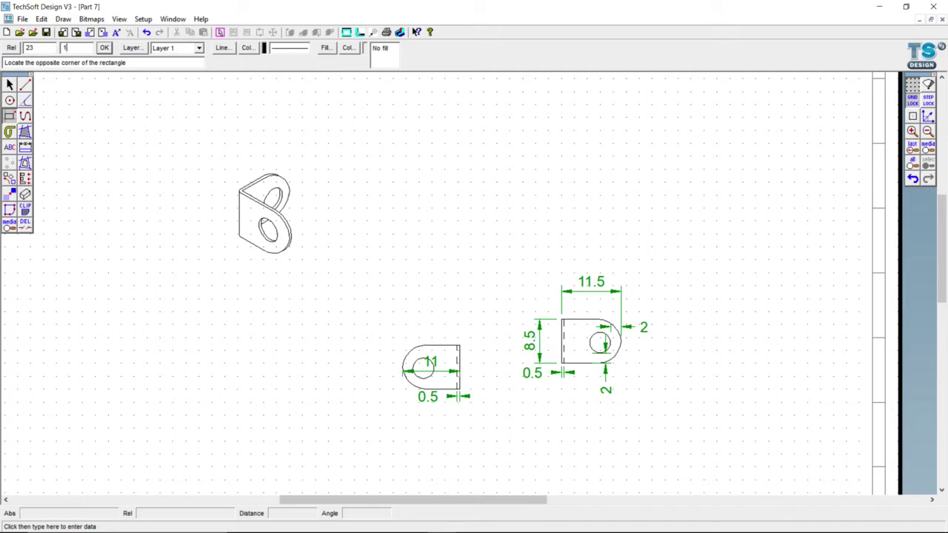
Commit the 23 by 1 horizontal bar and add a 1 by 22 upright bar at its left end
key("Return")
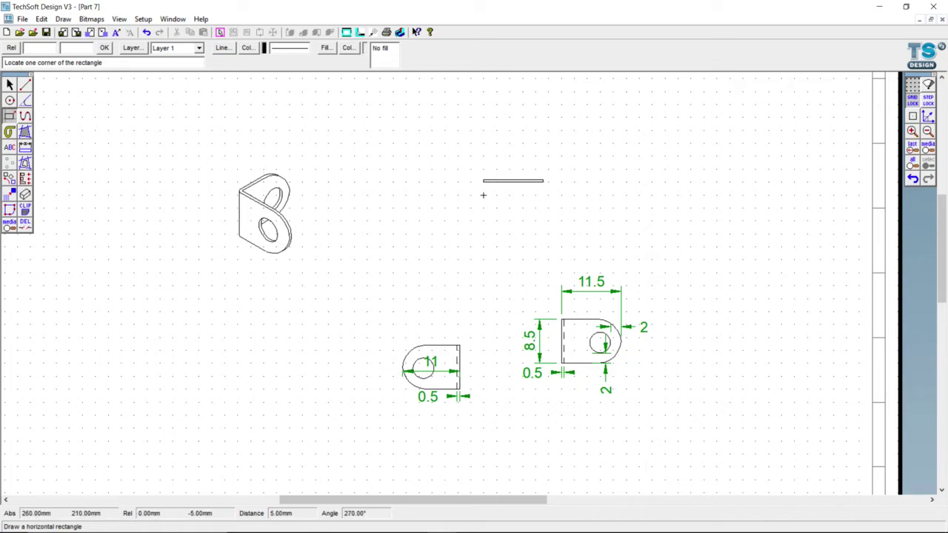
scroll(485, 195, "up", 1)
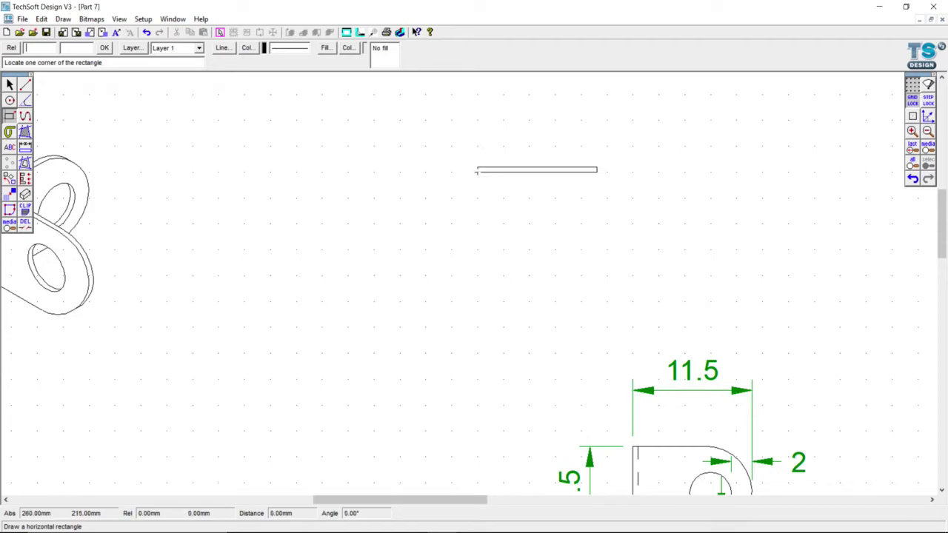
left_click(478, 169)
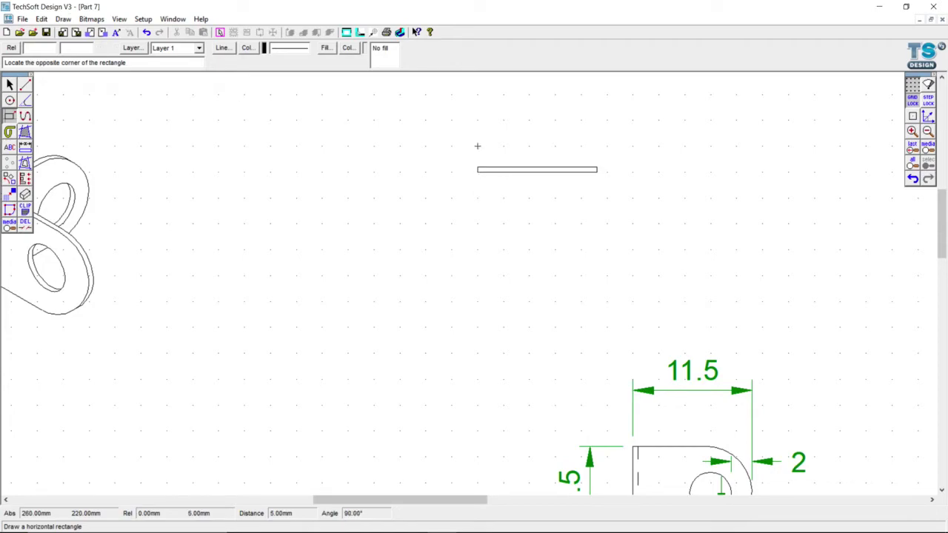
left_click(44, 47)
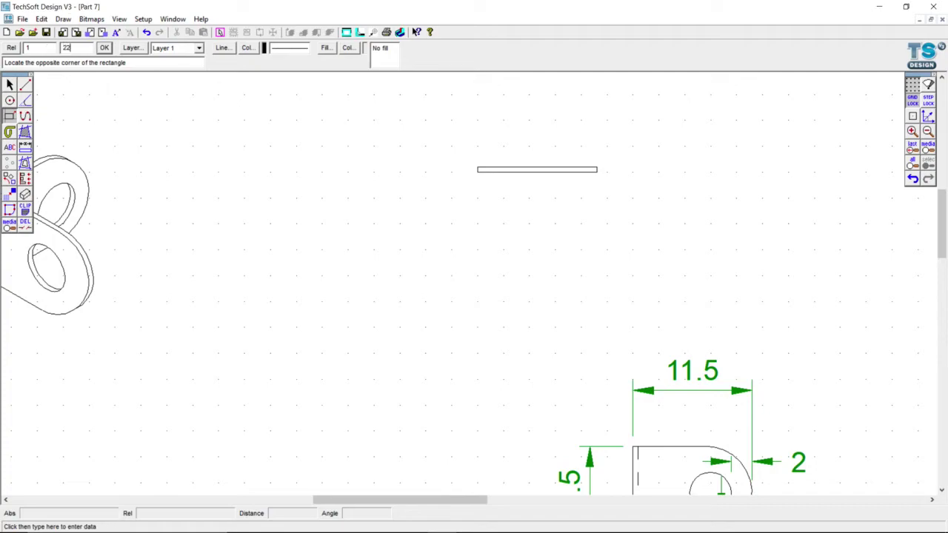
key("Return")
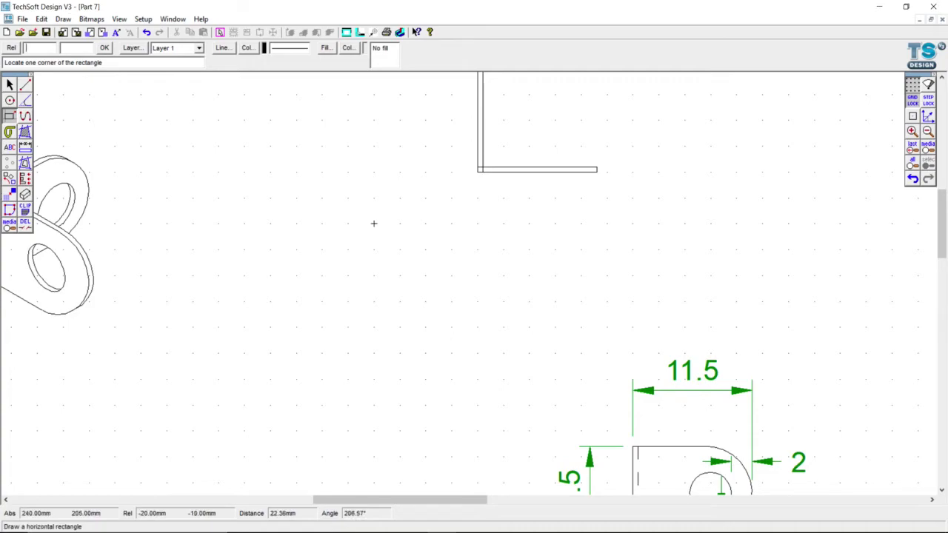
scroll(376, 223, "down", 2)
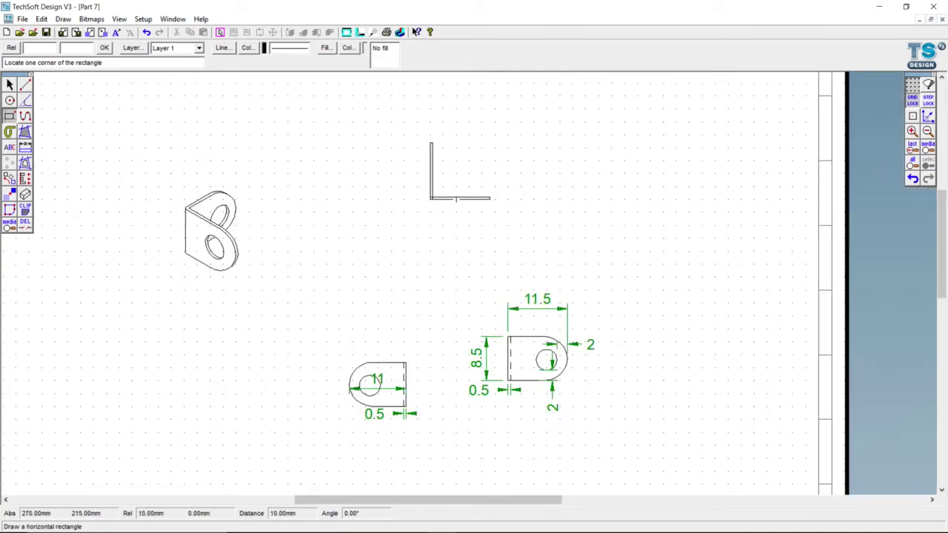
scroll(449, 181, "up", 2)
scroll(452, 182, "down", 1)
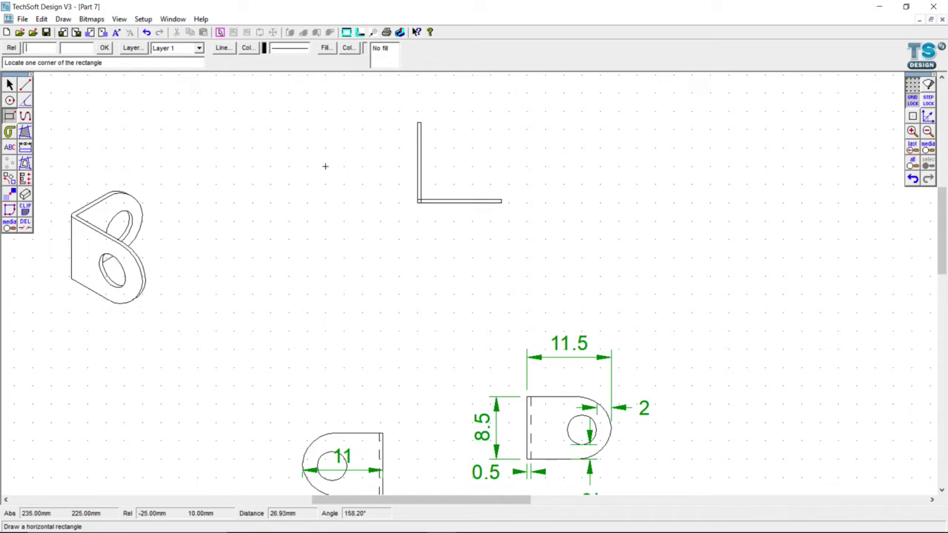
Trim the overlapping line segments at the L-profile's corner with the part-delete tool
left_click(26, 223)
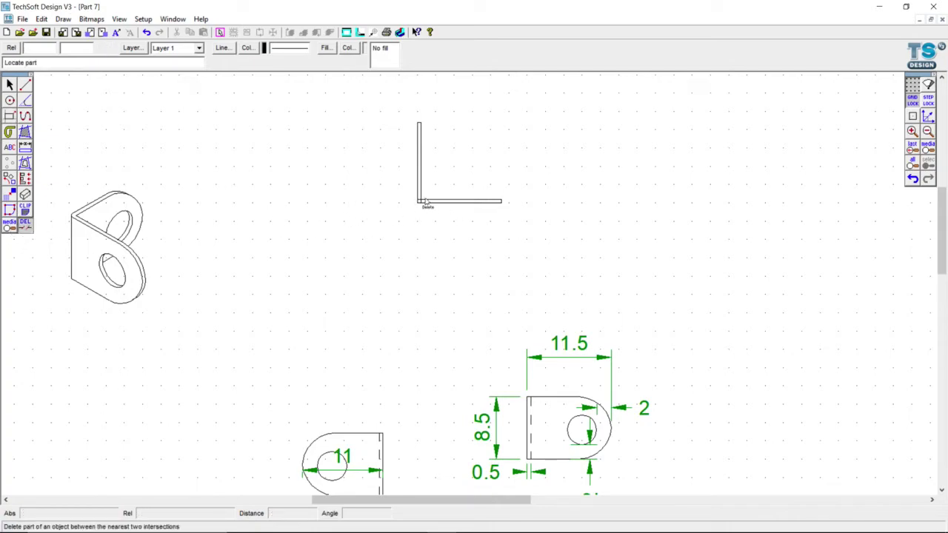
scroll(423, 206, "up", 2)
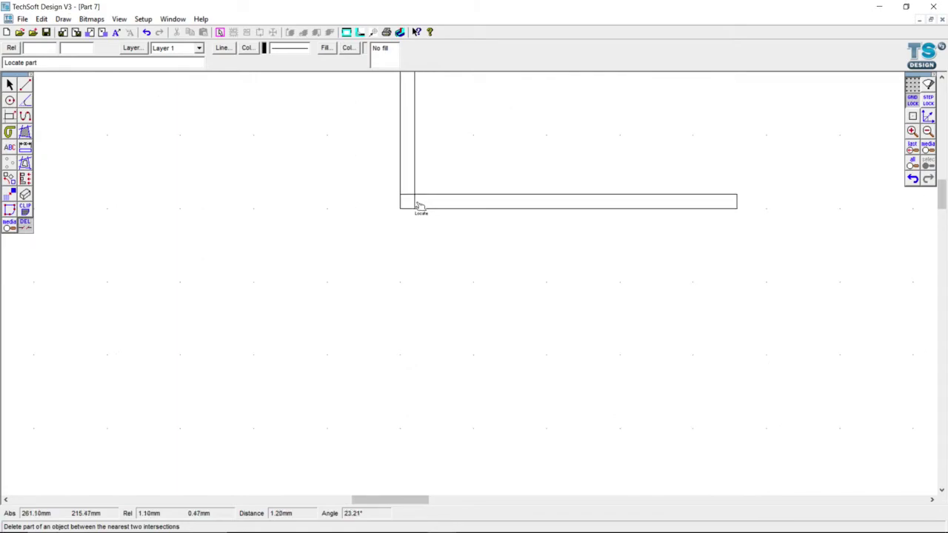
left_click(416, 202)
left_click(409, 194)
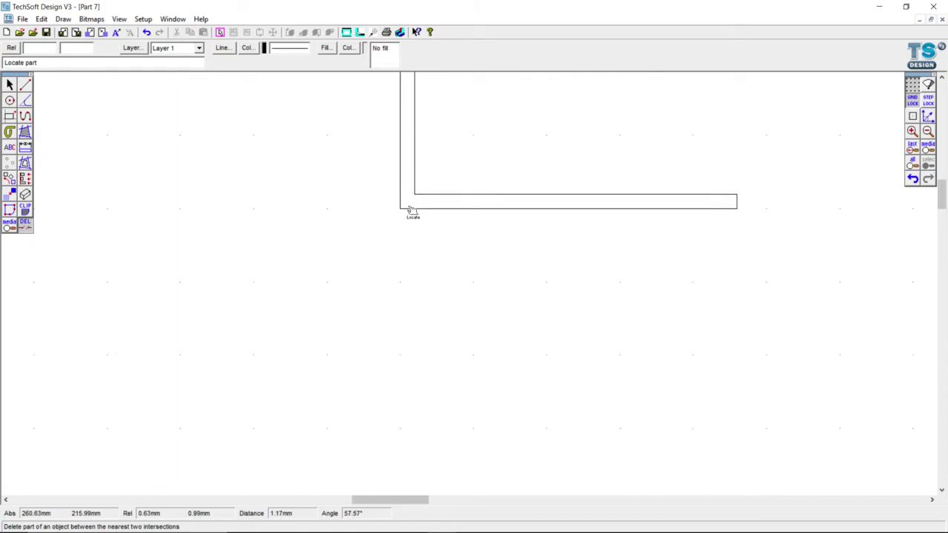
left_click(401, 203)
scroll(376, 232, "down", 1)
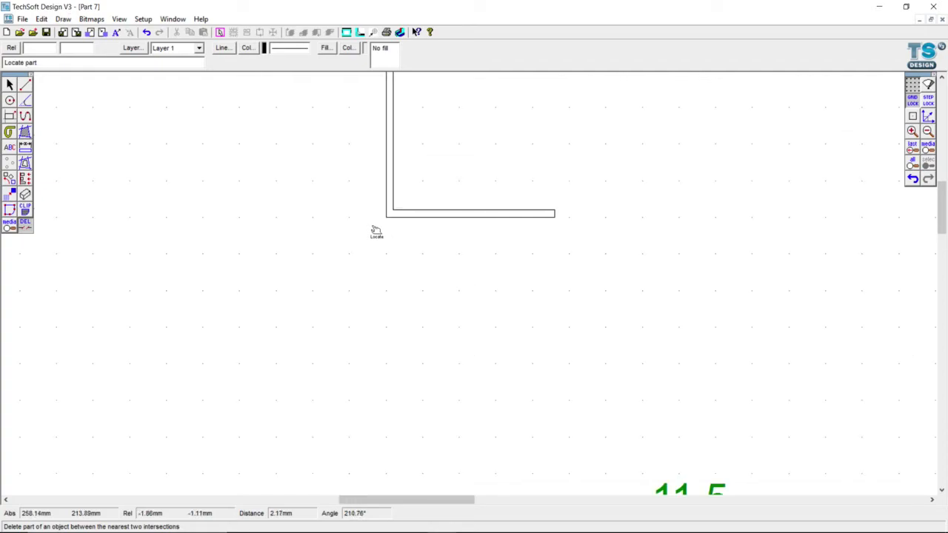
scroll(376, 232, "down", 2)
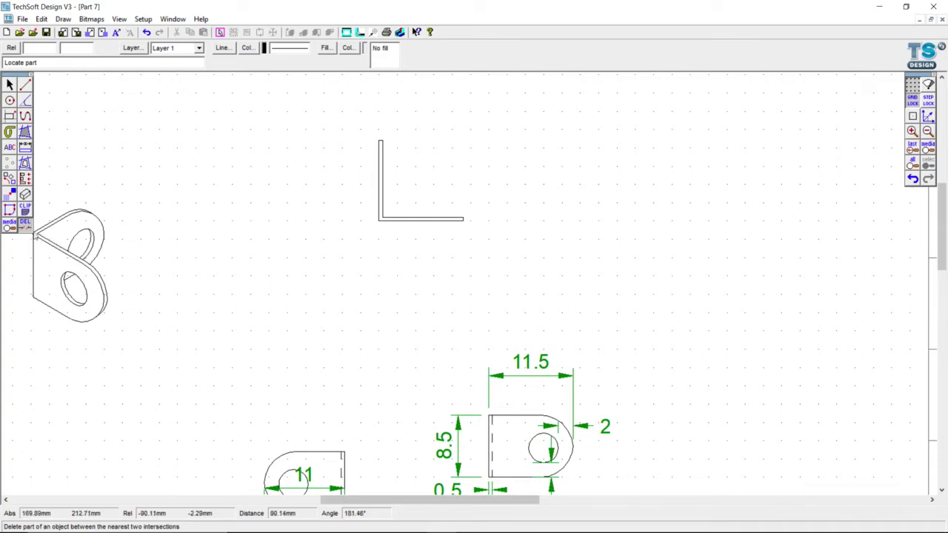
left_click(380, 217)
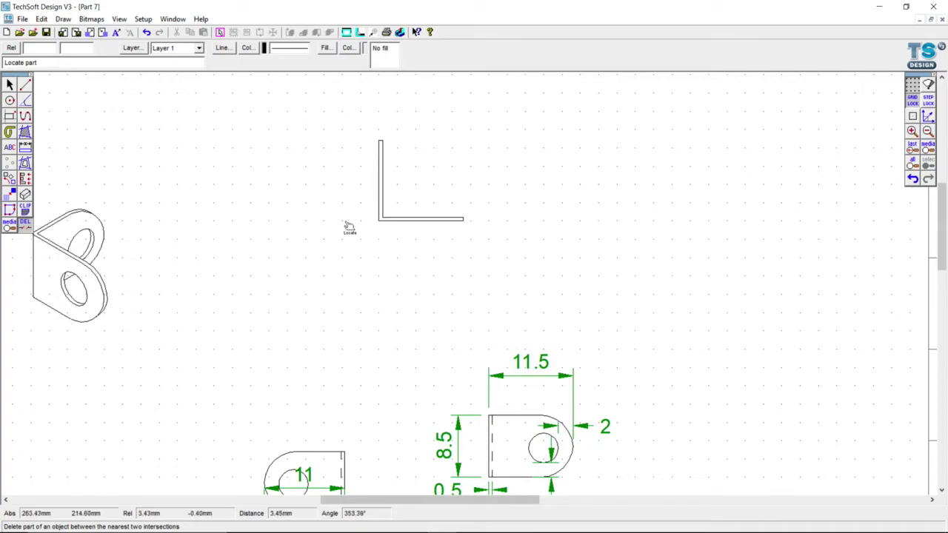
Set the fillet radius to 5
double_click(25, 100)
left_click(468, 259)
double_click(468, 260)
type("5")
left_click(430, 282)
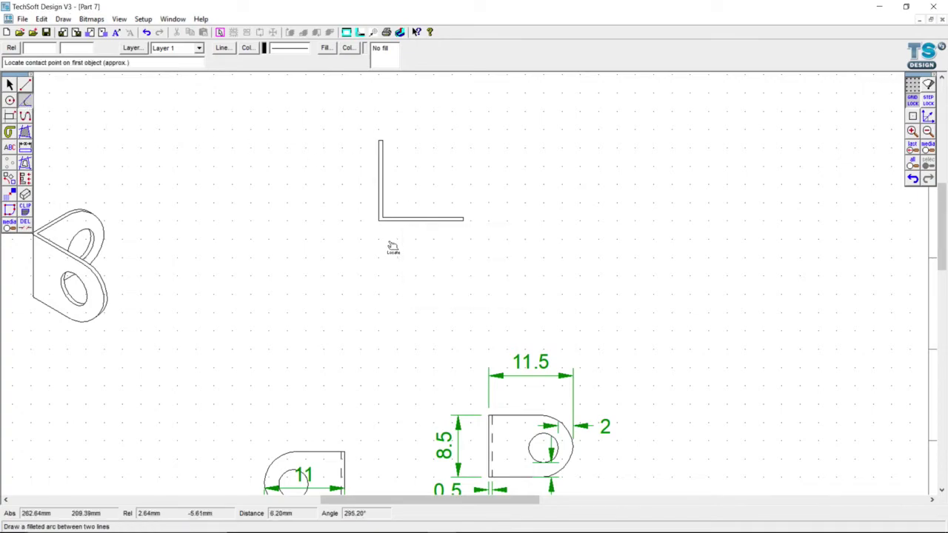
Fillet the L-profile's corner between the bottom bar and the upright bar
scroll(392, 243, "up", 1)
scroll(385, 222, "up", 2)
left_click(370, 190)
left_click(362, 181)
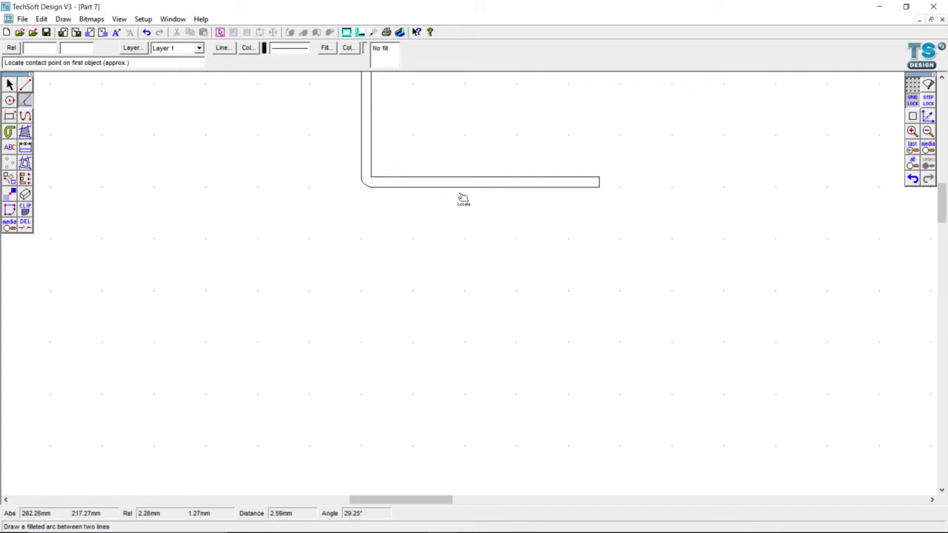
scroll(420, 203, "down", 2)
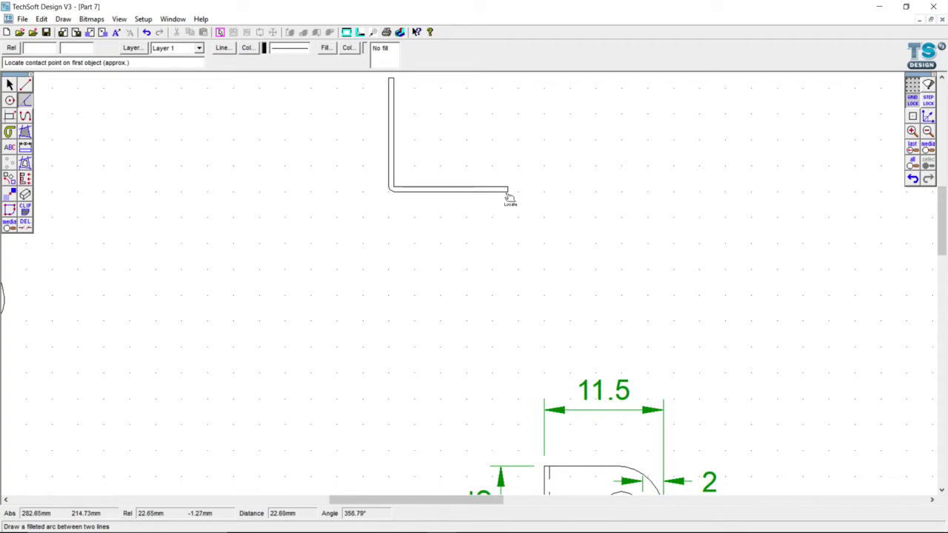
scroll(509, 197, "up", 1)
scroll(511, 198, "up", 1)
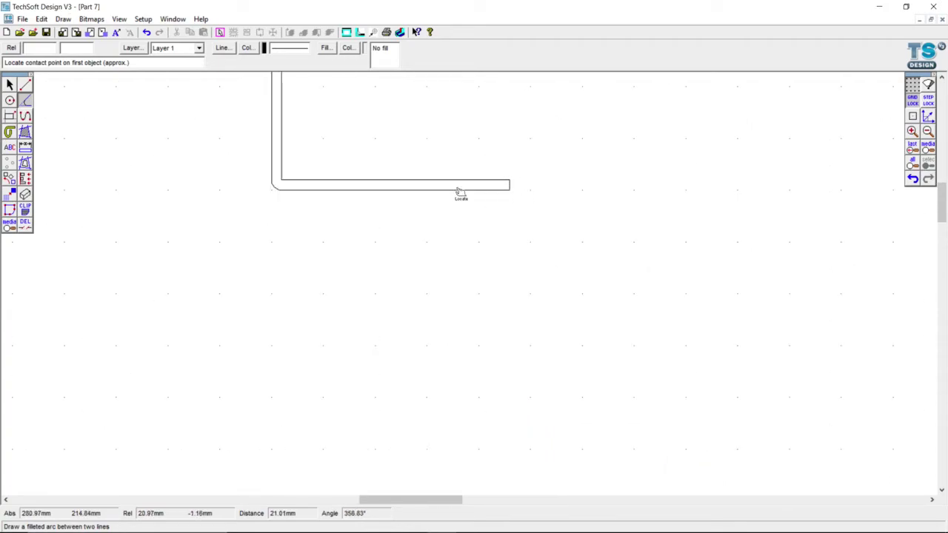
scroll(458, 190, "up", 1)
scroll(458, 190, "down", 4)
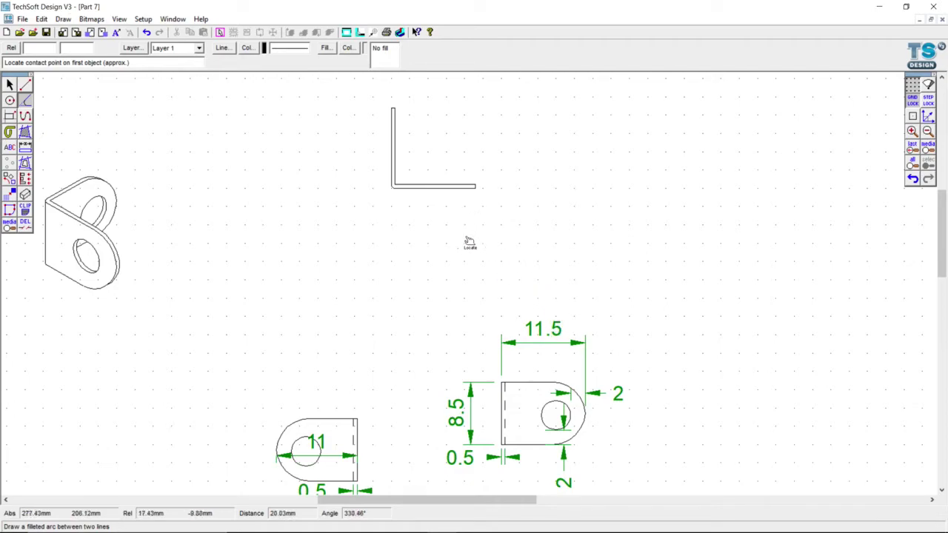
left_click(9, 84)
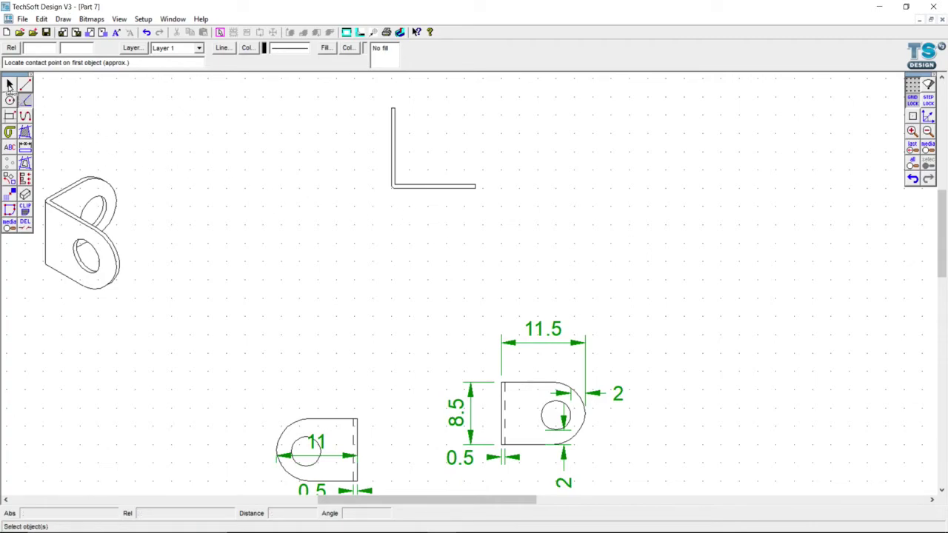
Group the L-profile's parts into a single object
left_click(9, 84)
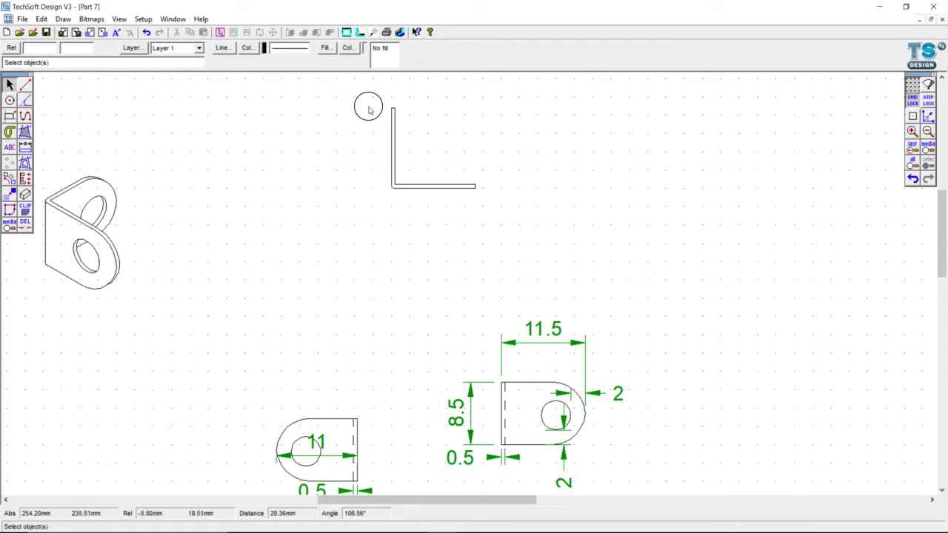
left_click_drag(507, 216, 506, 215)
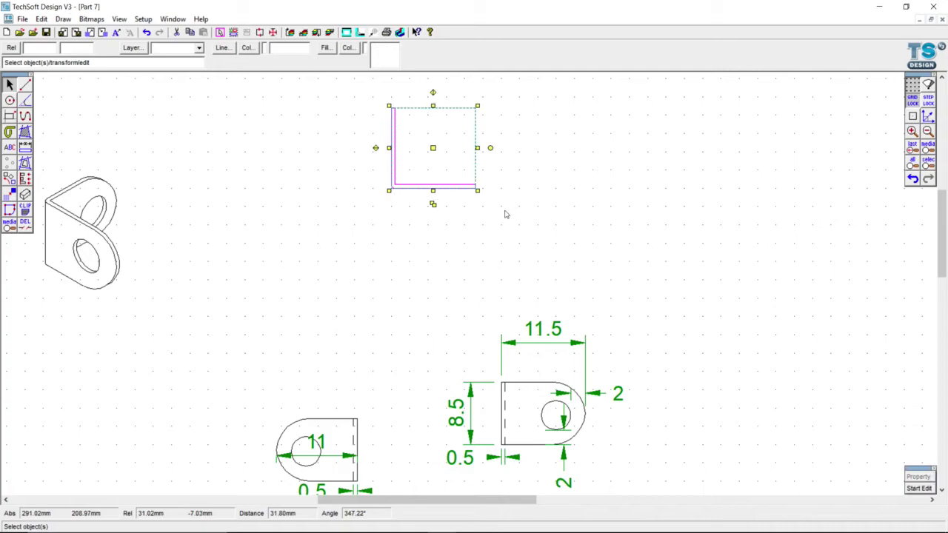
key("ctrl+g")
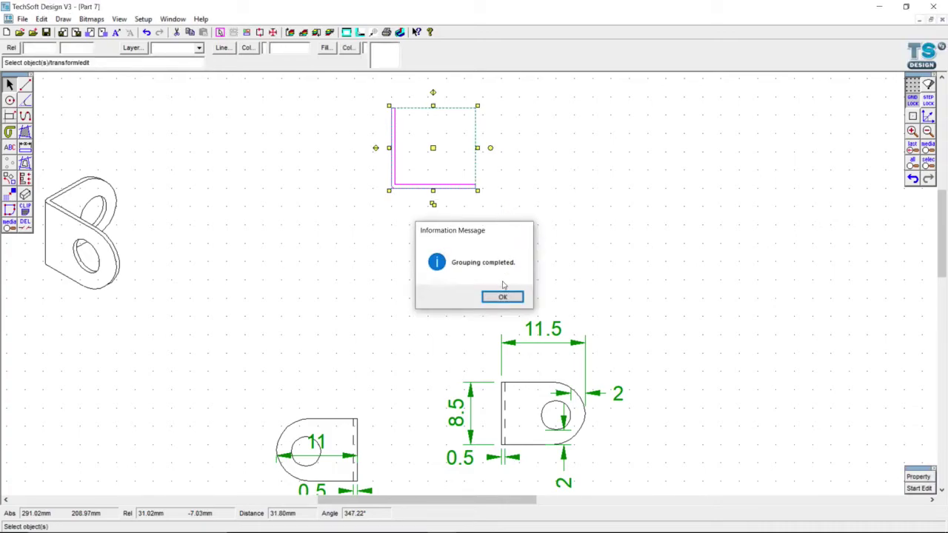
left_click(501, 295)
left_click(480, 249)
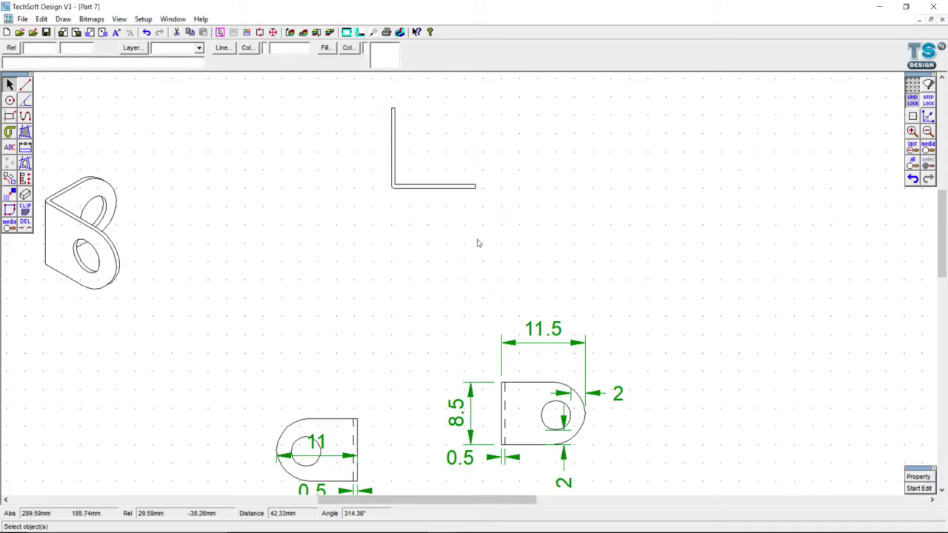
Align the grouped L-profile's left edge with the side view
left_click(394, 142)
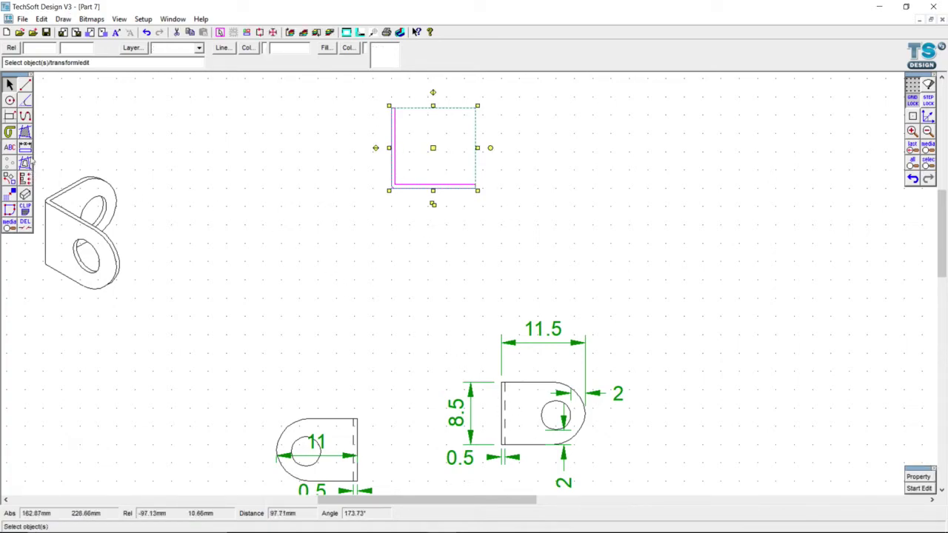
left_click(26, 178)
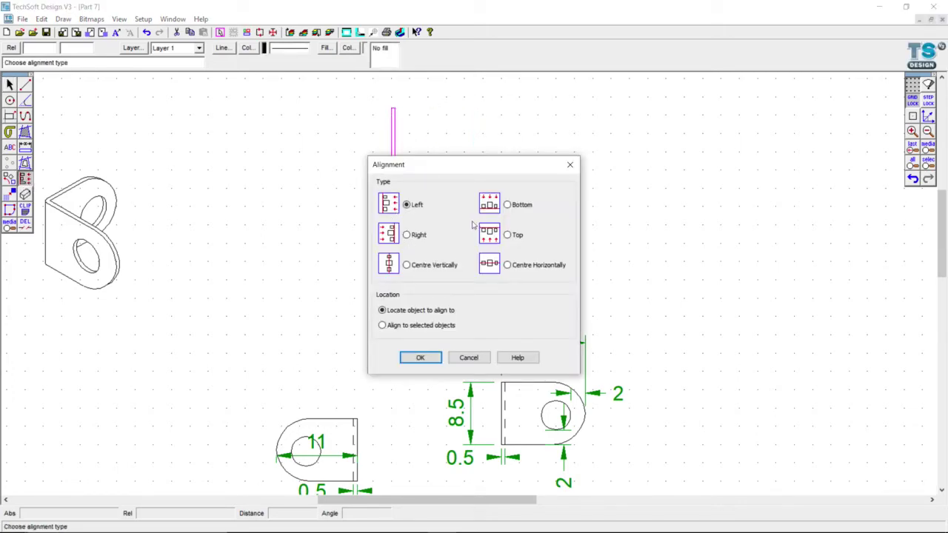
left_click(427, 359)
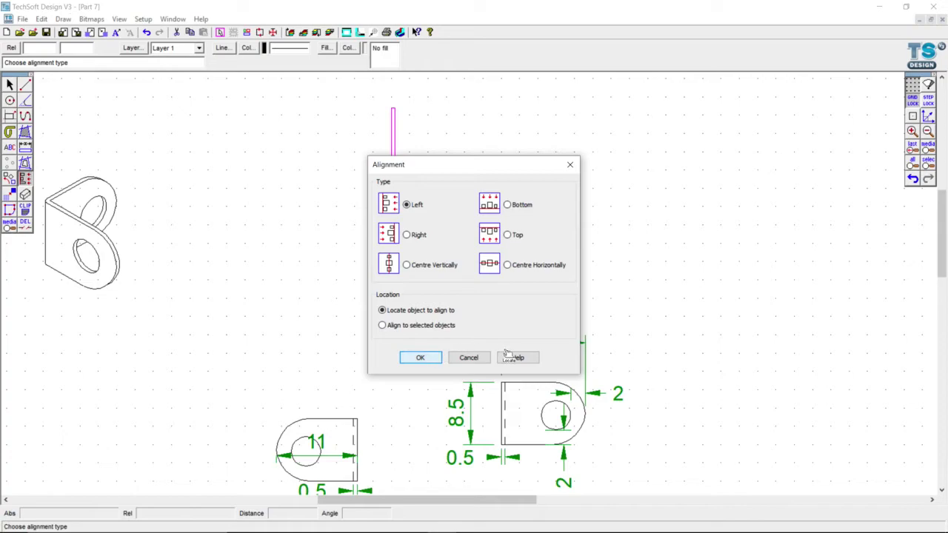
left_click(503, 407)
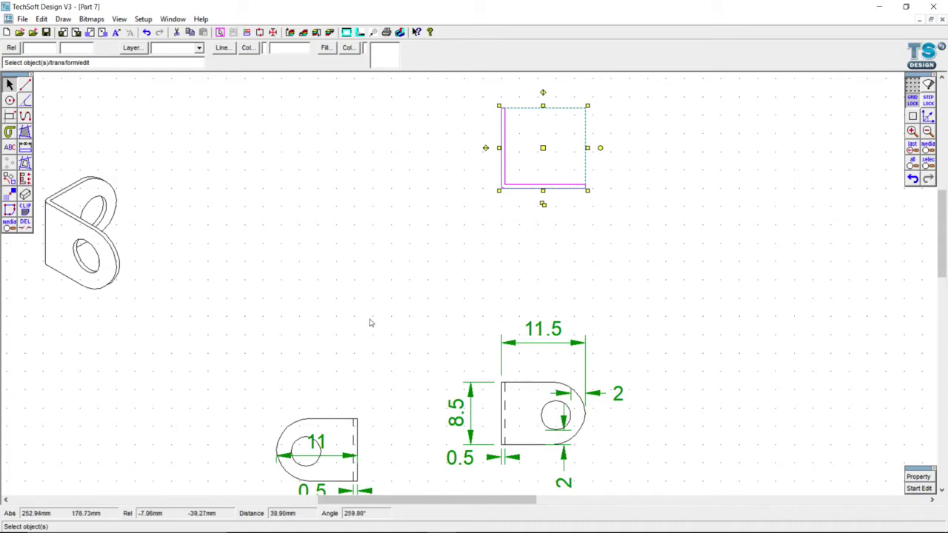
Resize the small dimensioned side view by dragging its bottom-right handle
scroll(354, 359, "down", 1)
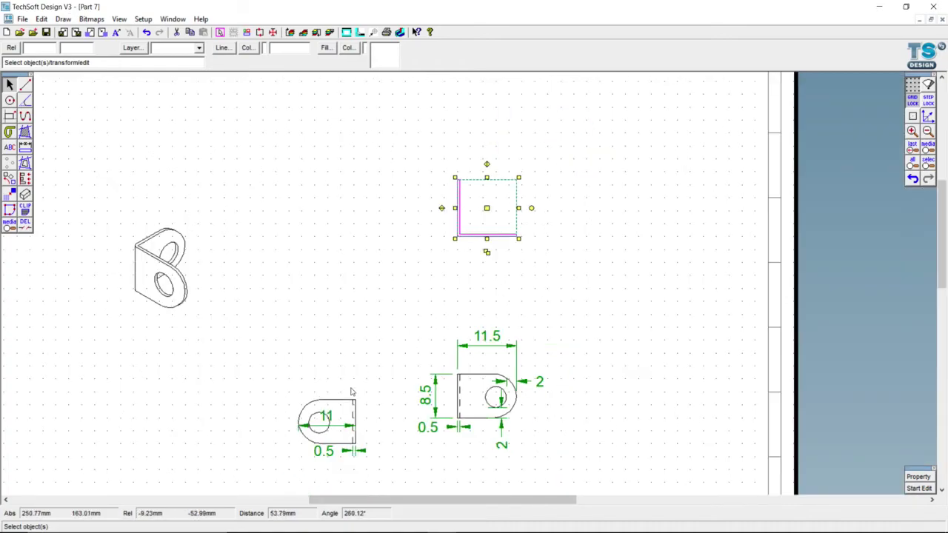
left_click(343, 404)
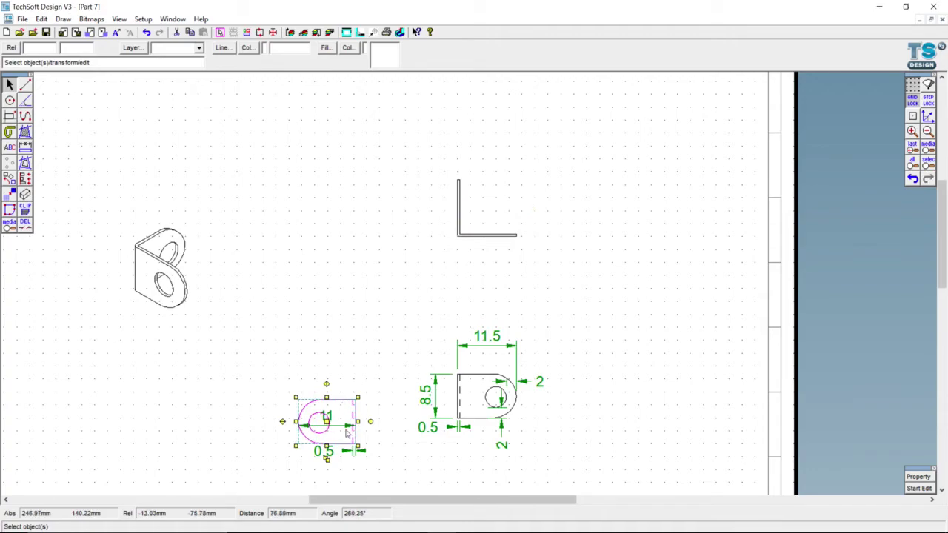
left_click_drag(357, 448, 367, 458)
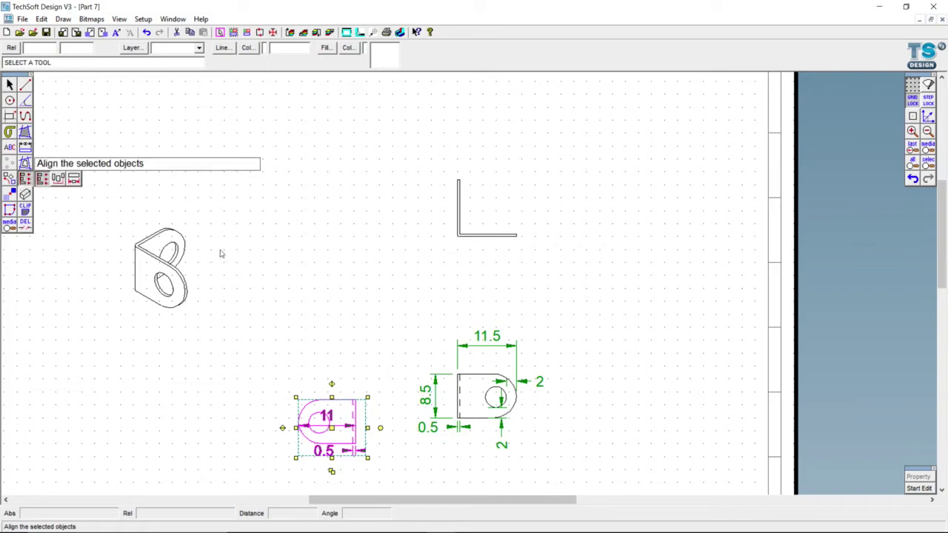
left_click(25, 178)
Top-align the left side view to the dimensioned front view
left_click(497, 234)
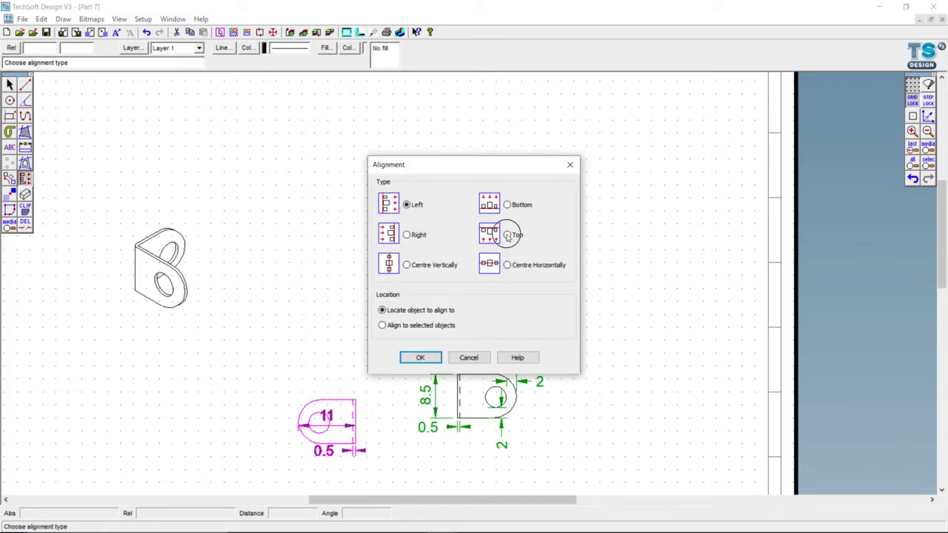
left_click(419, 357)
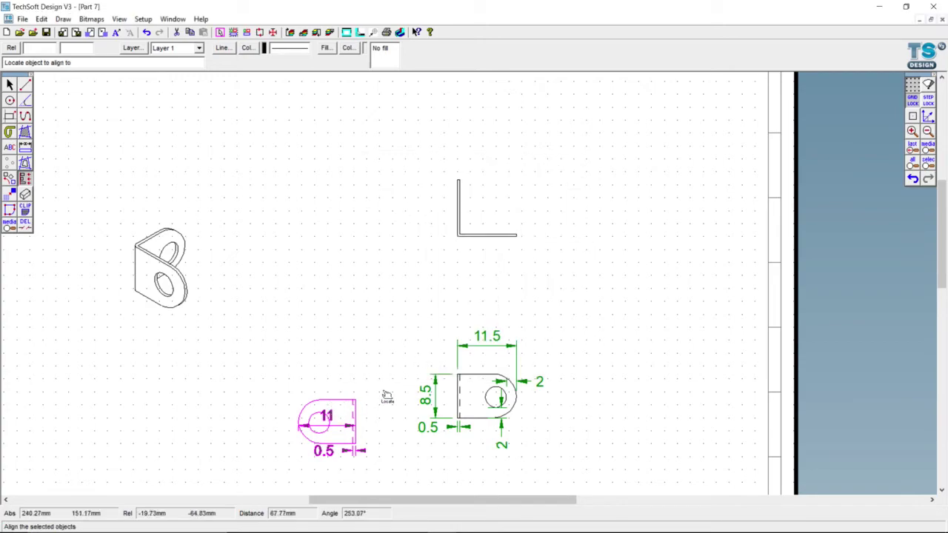
left_click(481, 381)
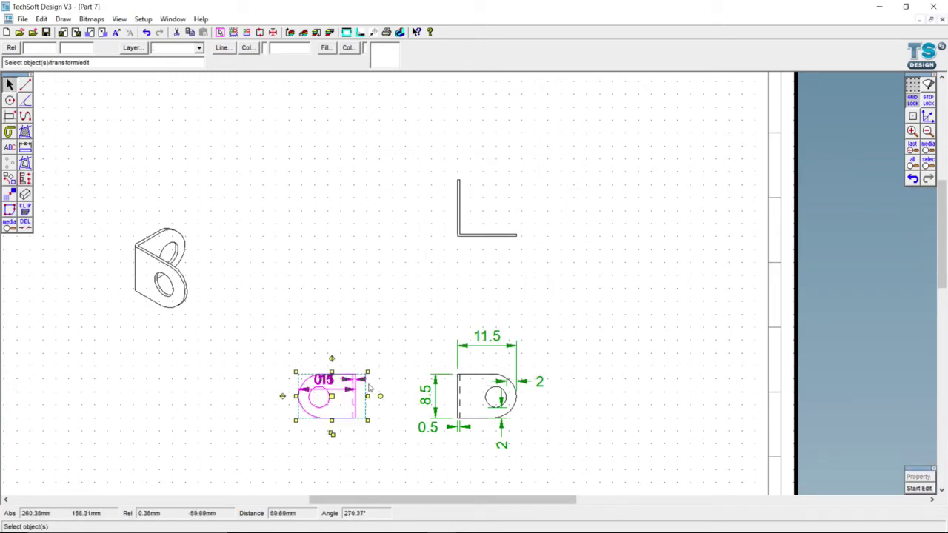
scroll(355, 386, "up", 2)
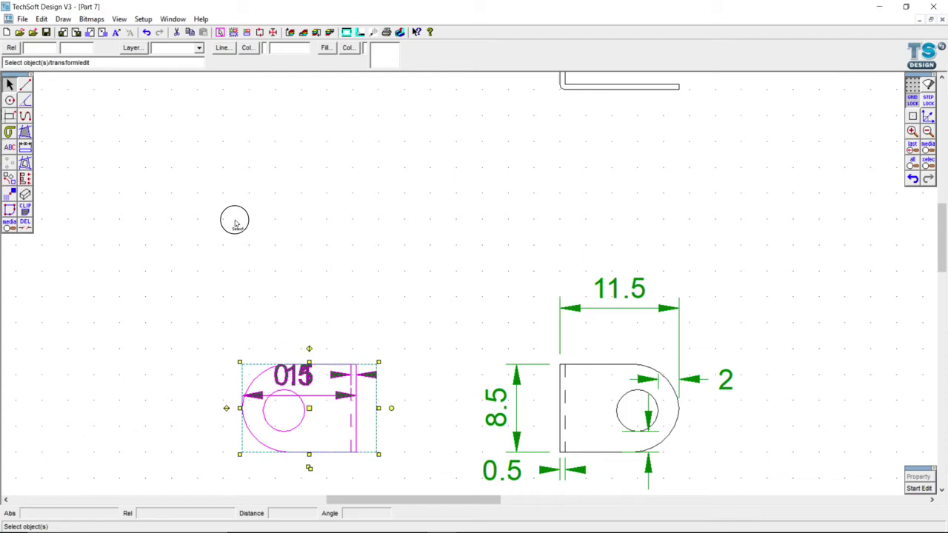
left_click(398, 361)
Move the 0.5 dimension down to sit just below the side view
left_click(374, 380)
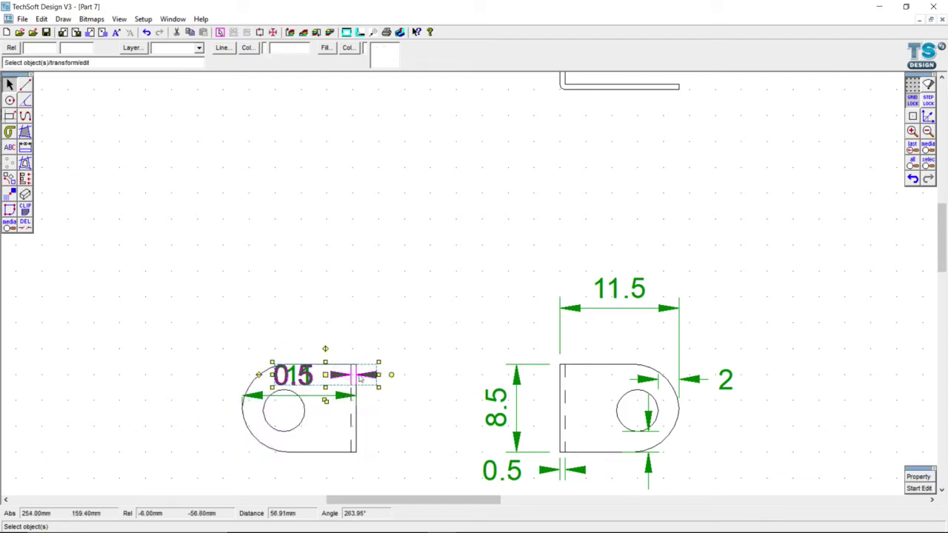
left_click(928, 115)
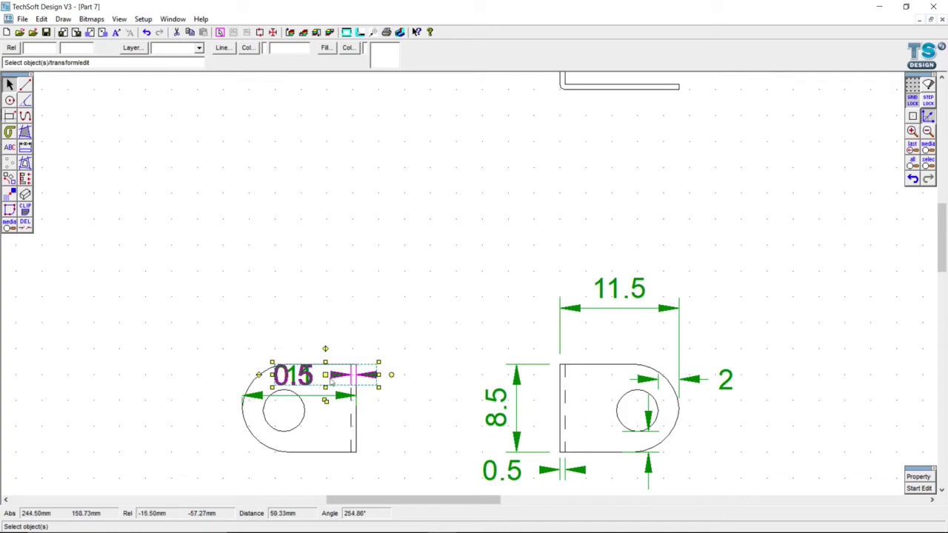
left_click_drag(325, 375, 326, 471)
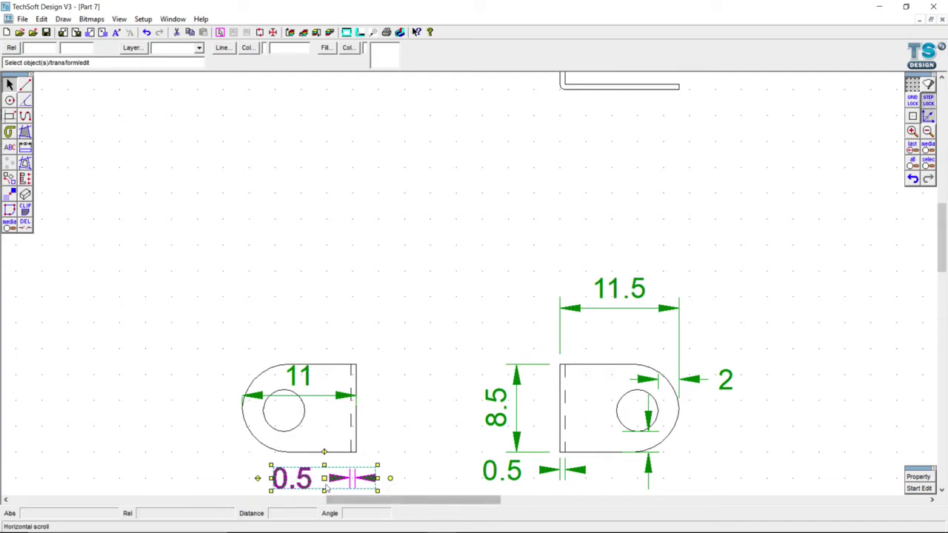
left_click_drag(325, 479, 327, 461)
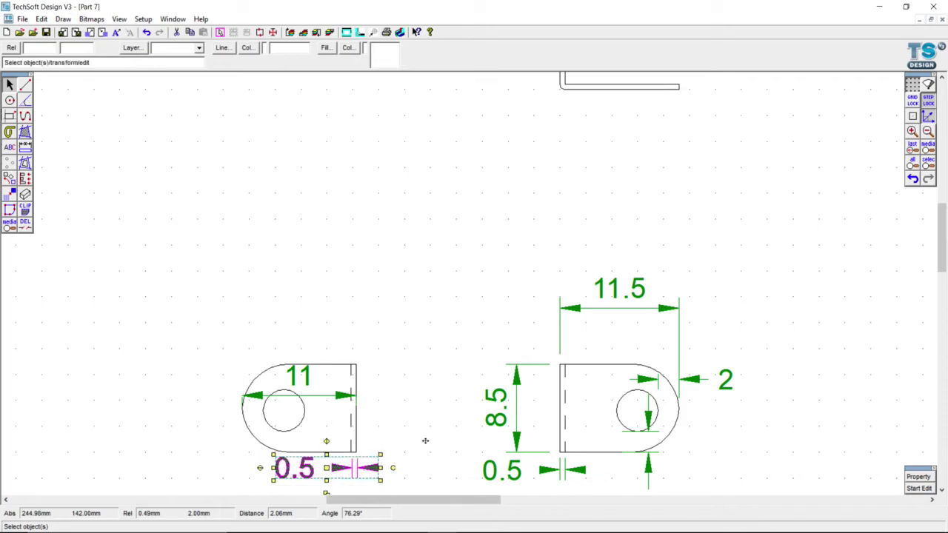
Move the 11 dimension up above the side view's outline
left_click(325, 397)
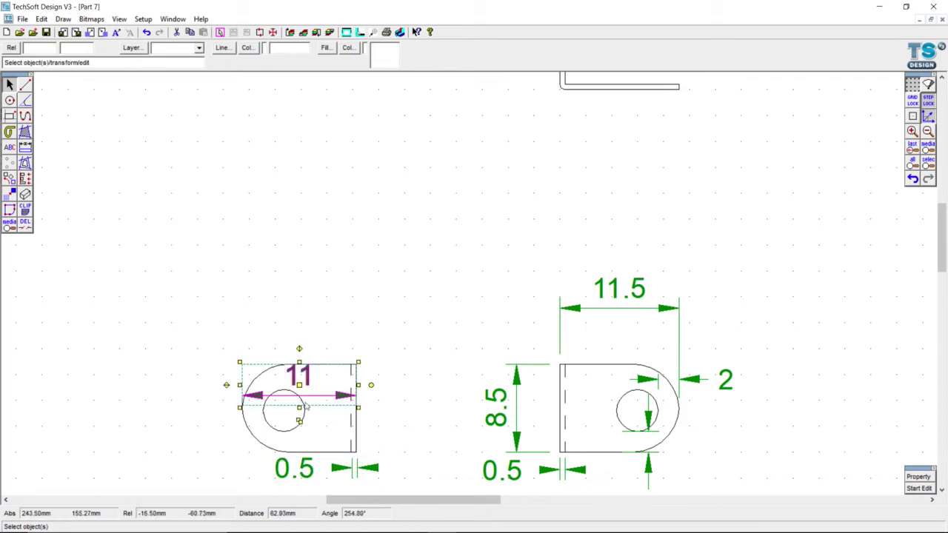
left_click_drag(299, 349, 303, 349)
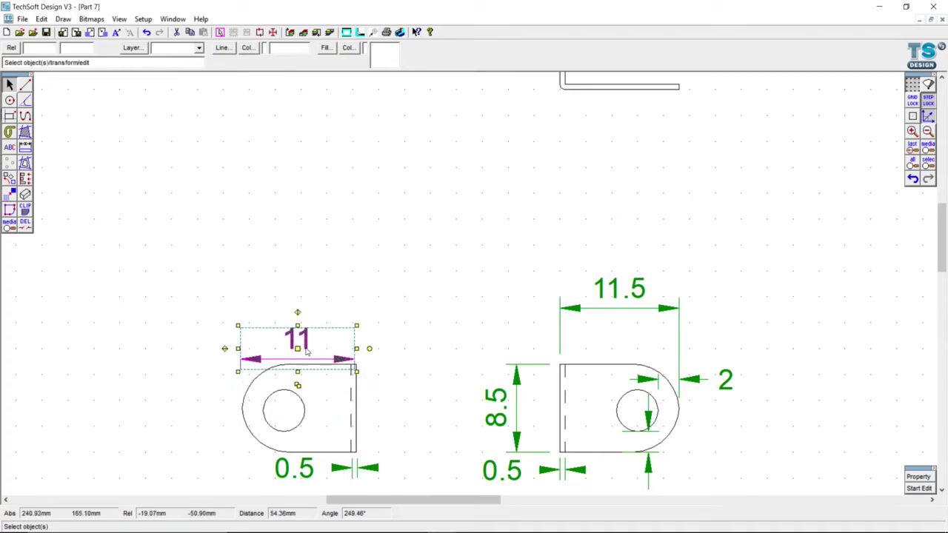
left_click(193, 327)
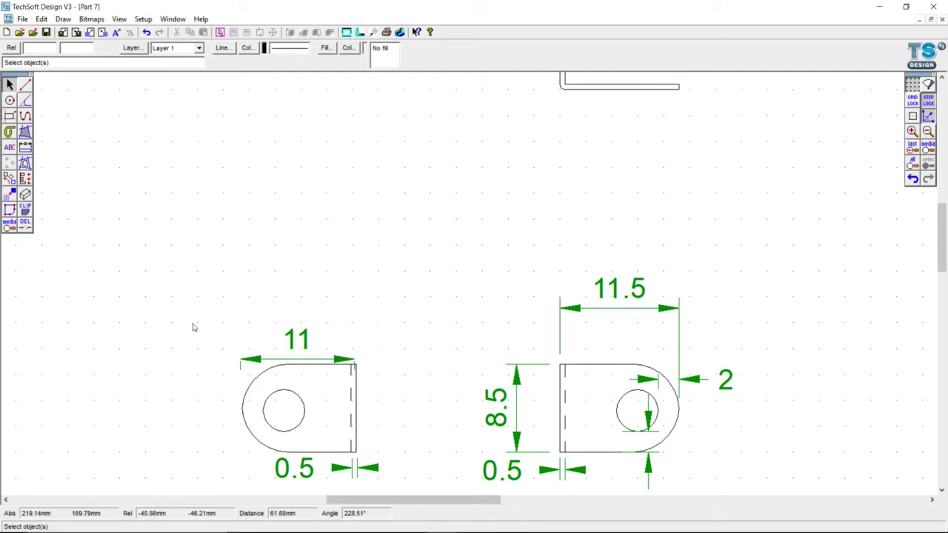
scroll(309, 392, "up", 2)
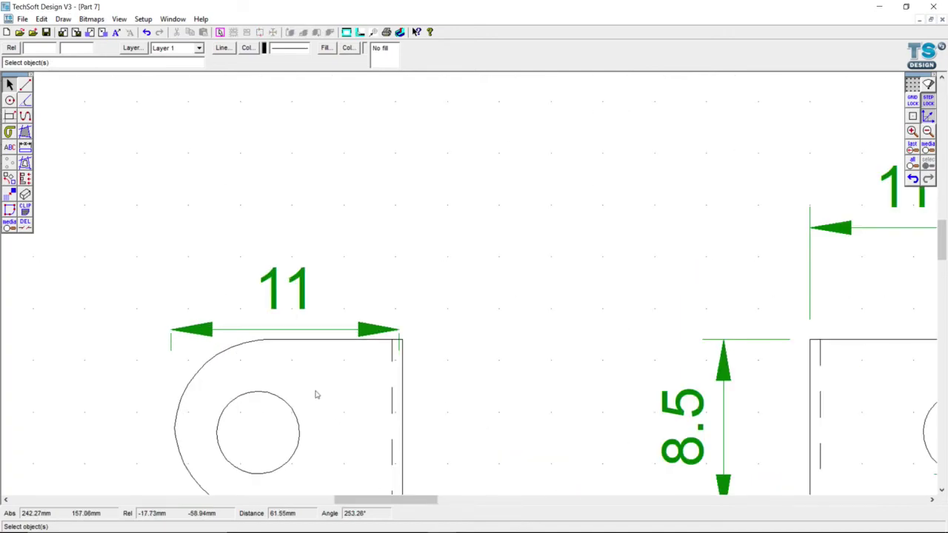
left_click(299, 330)
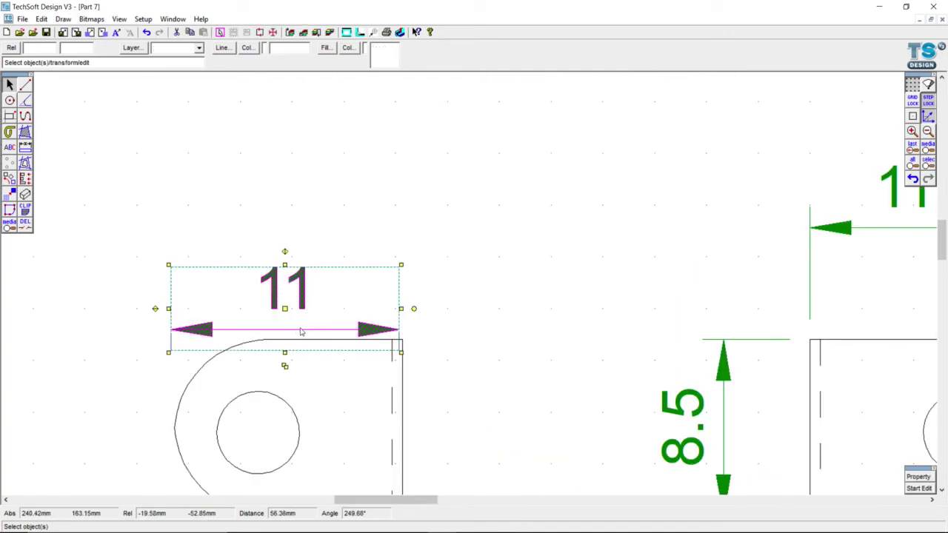
left_click_drag(285, 307, 928, 107)
left_click_drag(285, 308, 288, 309)
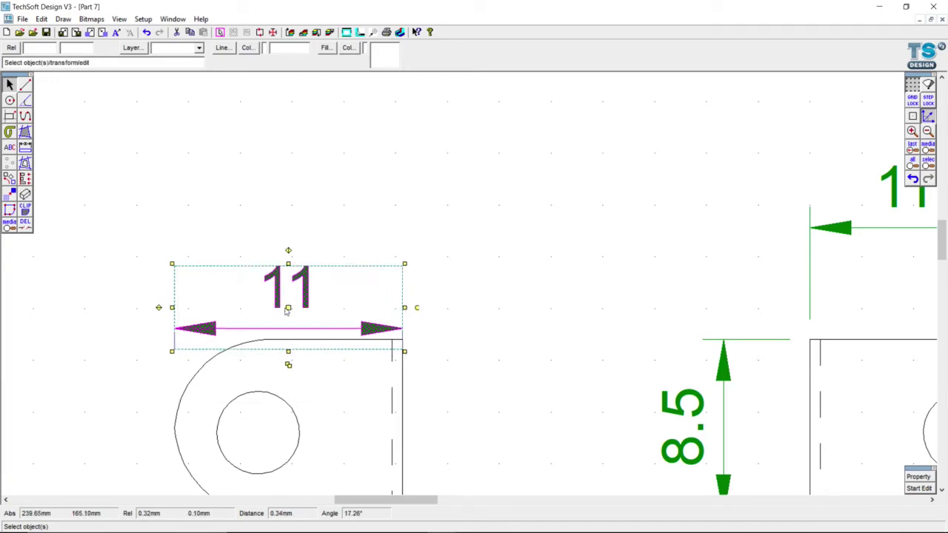
left_click(494, 430)
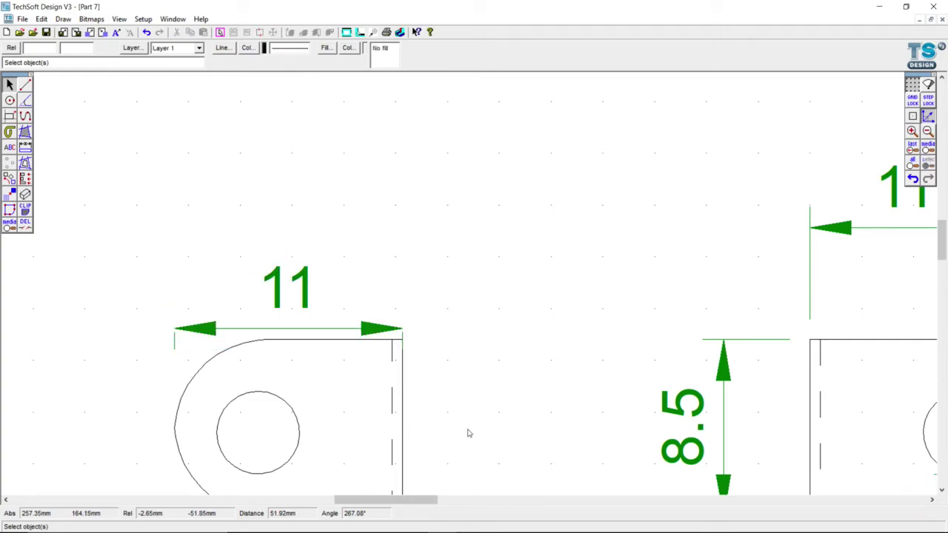
Nudge the 11 dimension slightly higher so it clears the outline
scroll(468, 432, "down", 3)
scroll(467, 434, "down", 1)
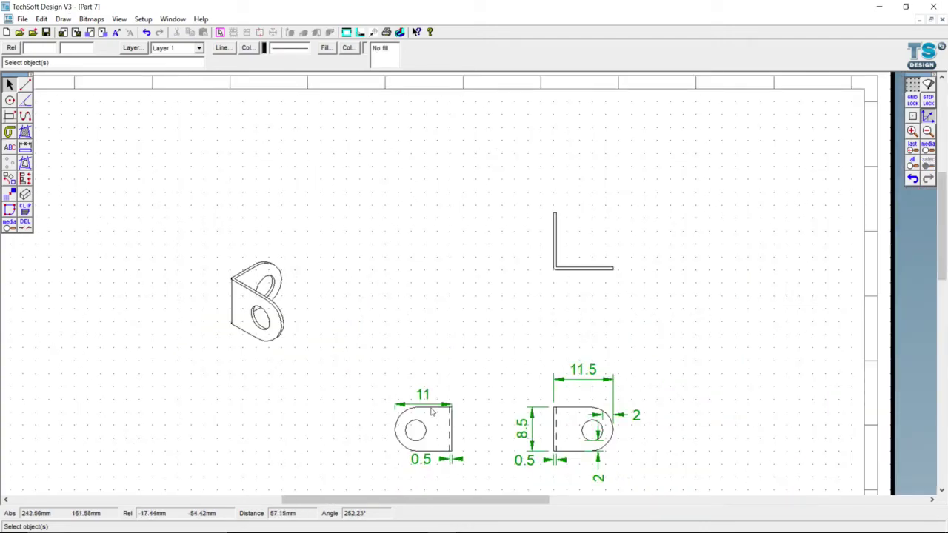
scroll(429, 407, "up", 3)
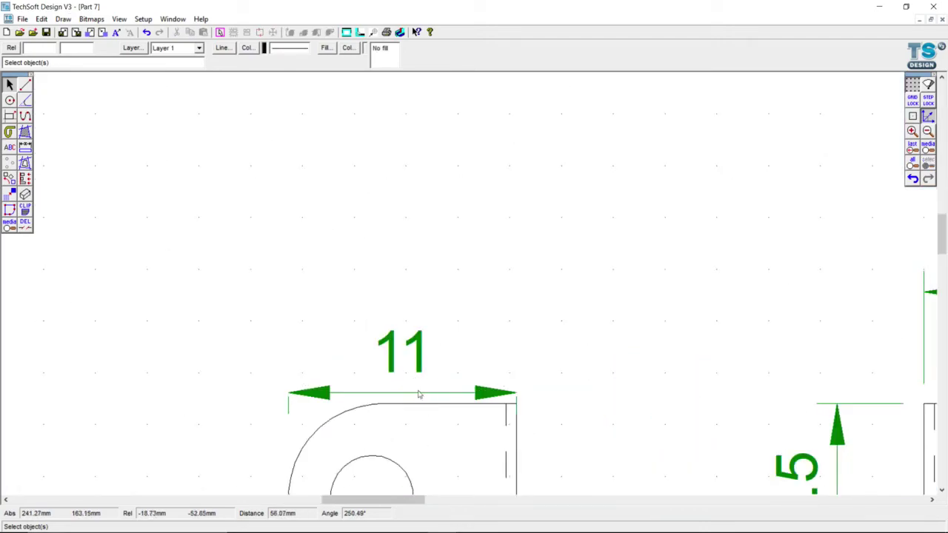
left_click(419, 394)
left_click_drag(402, 368, 403, 363)
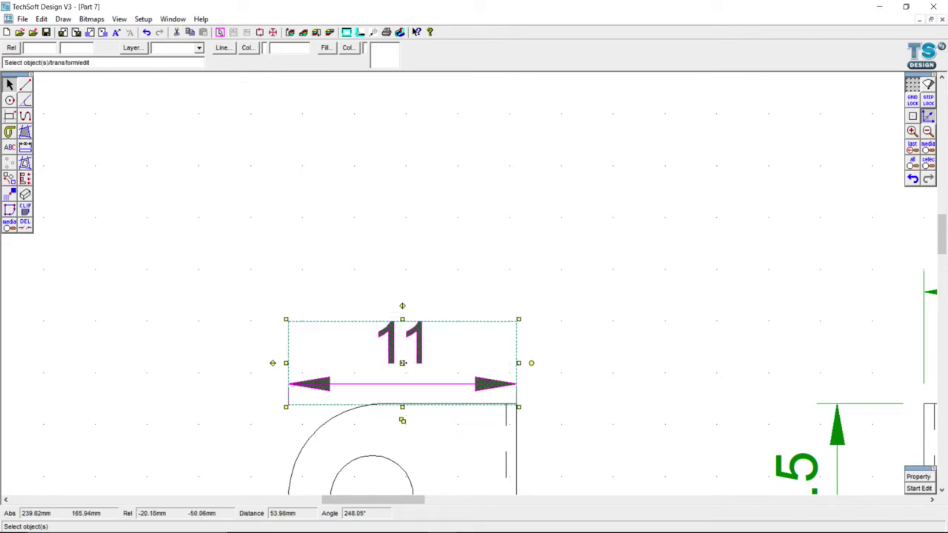
left_click(626, 383)
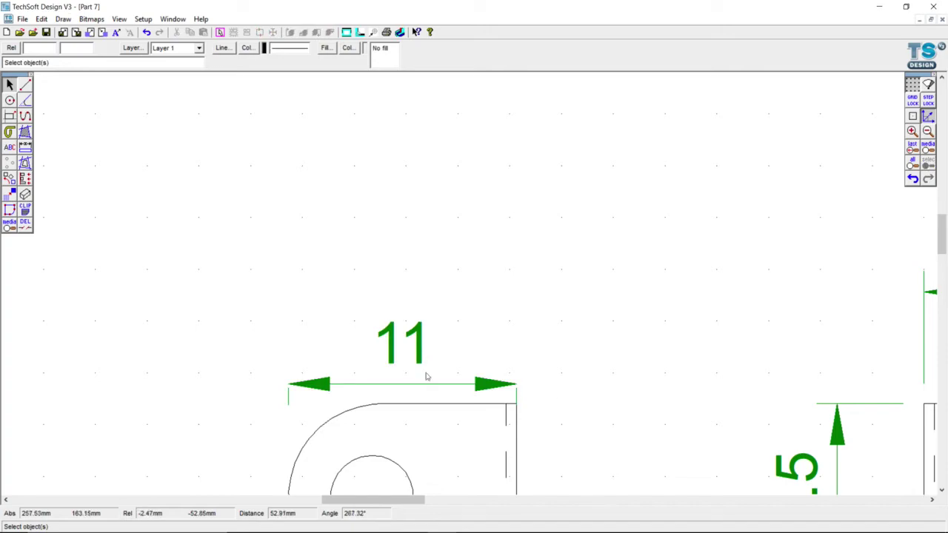
left_click(406, 379)
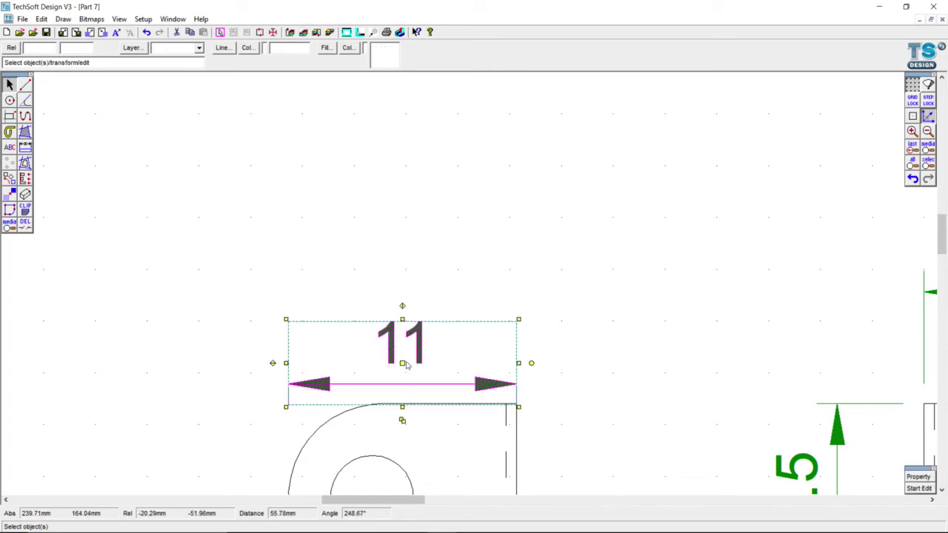
left_click_drag(403, 362, 403, 356)
left_click(625, 395)
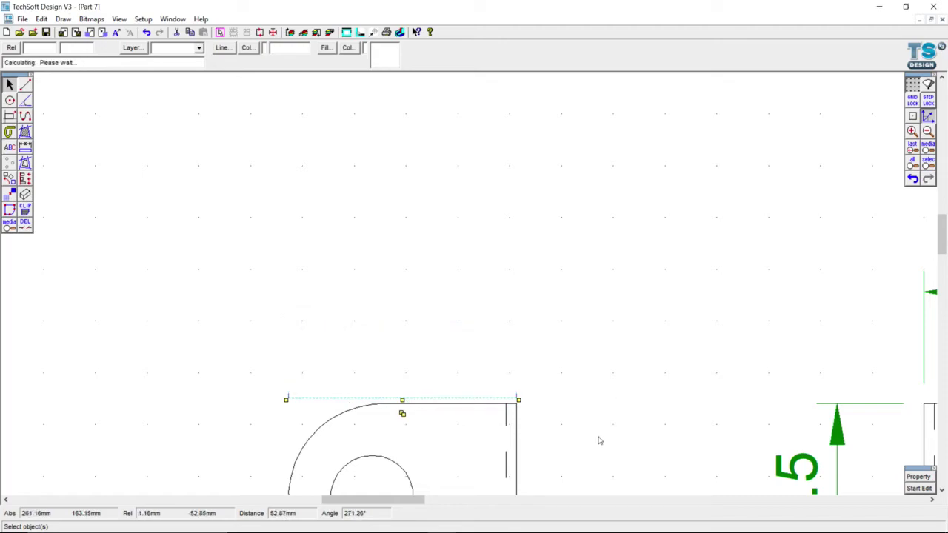
scroll(598, 440, "up", 2)
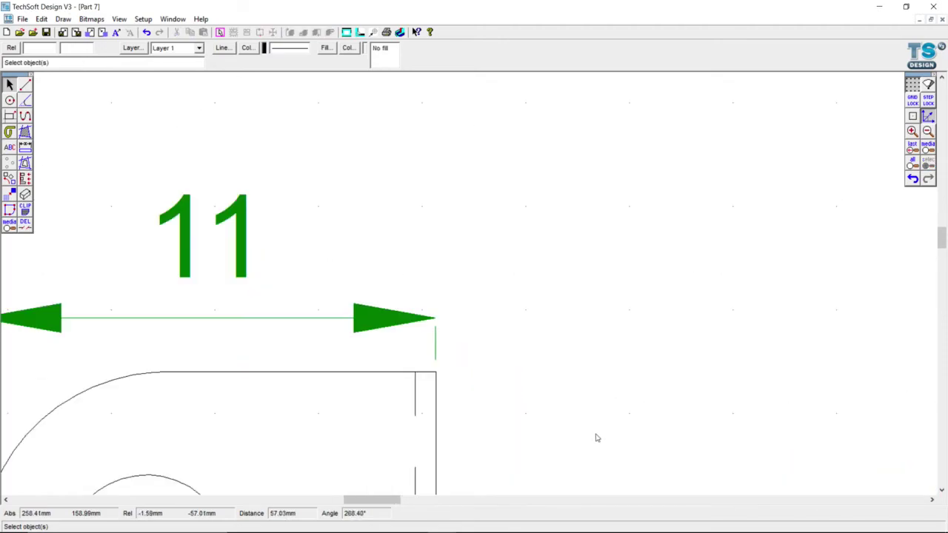
scroll(599, 438, "down", 4)
scroll(601, 471, "down", 1)
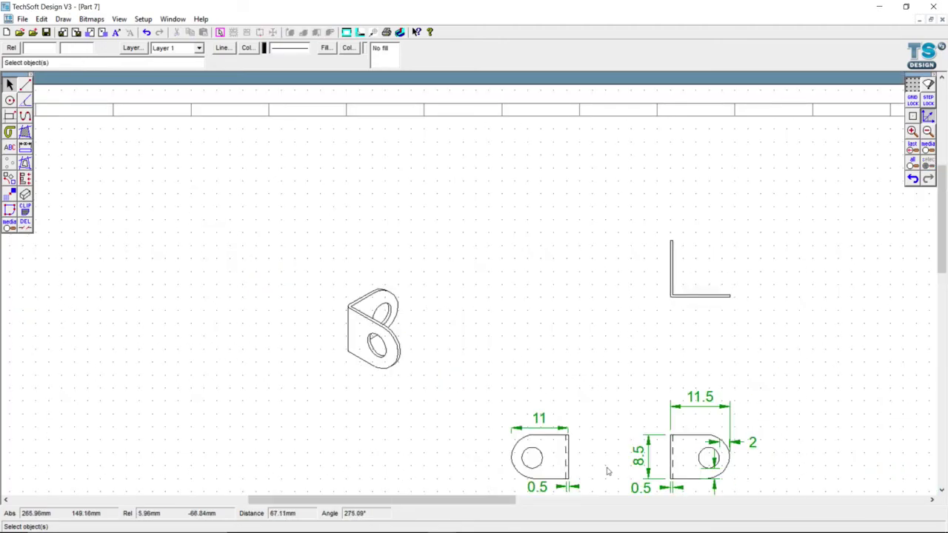
scroll(651, 485, "down", 1)
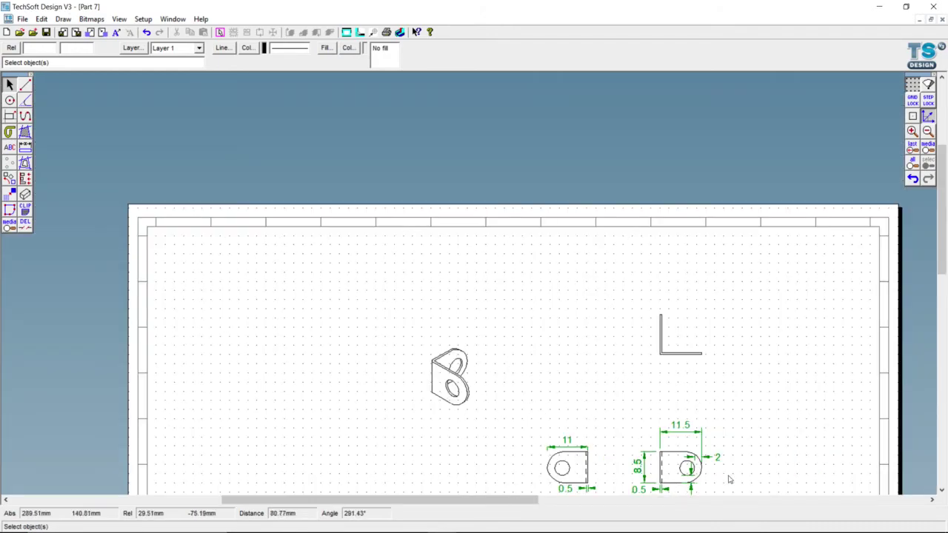
scroll(706, 449, "up", 1)
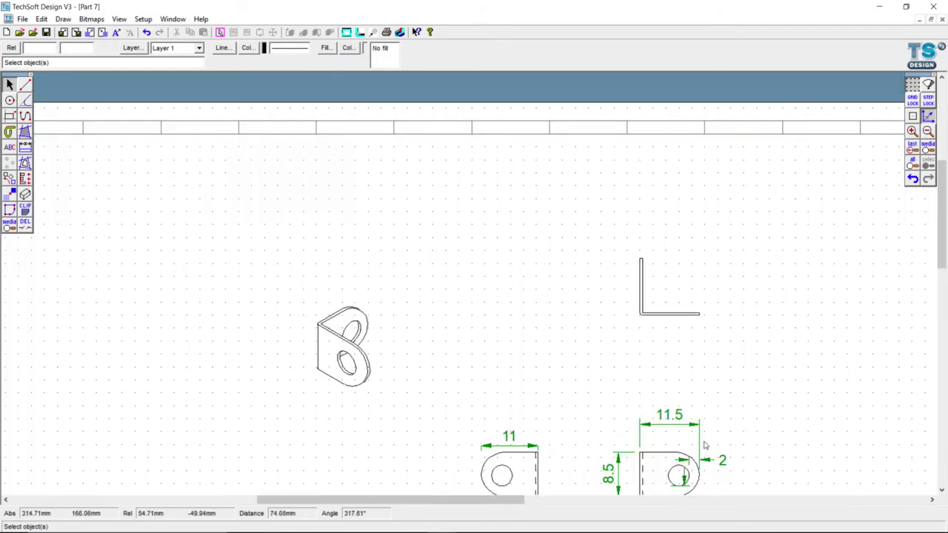
left_click(679, 314)
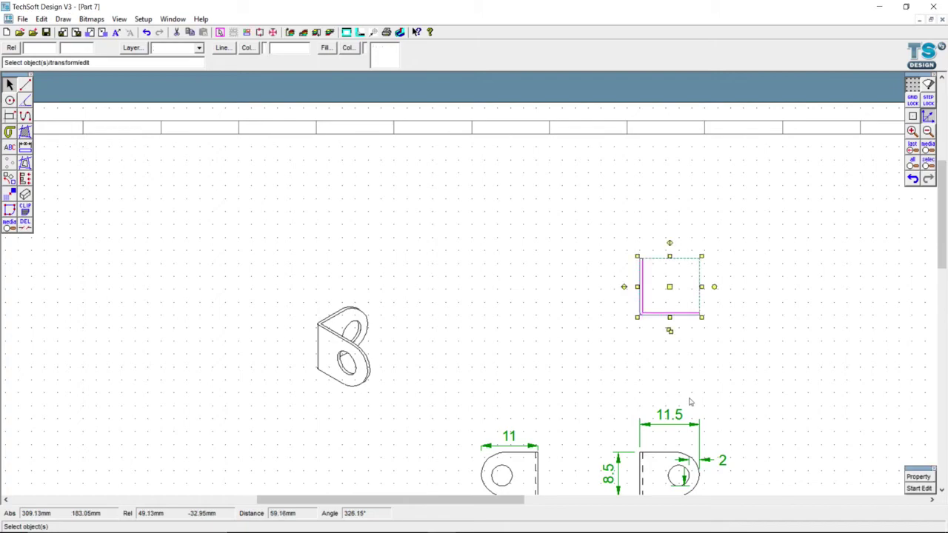
Add an 11.5 horizontal dimension across the L-profile, placed below its bottom leg
left_click(25, 147)
left_click(57, 152)
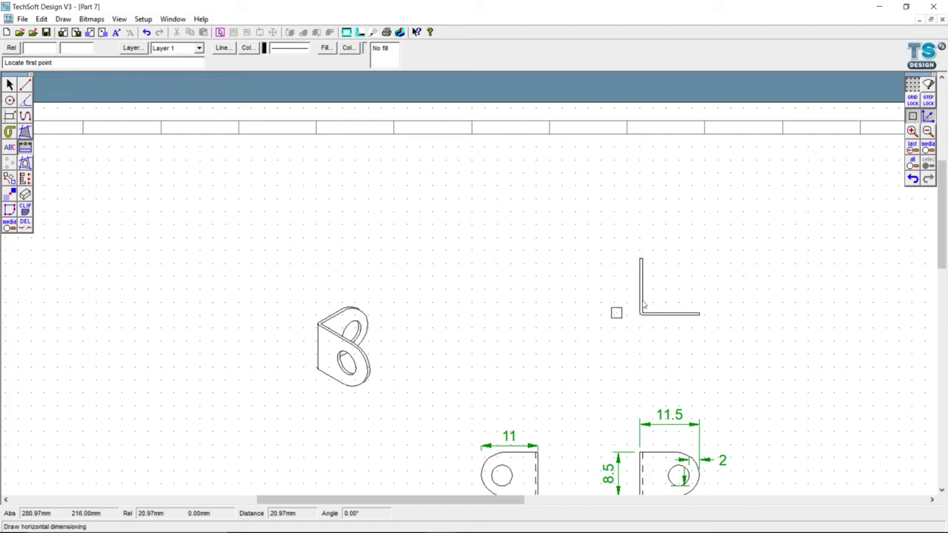
scroll(642, 311, "up", 1)
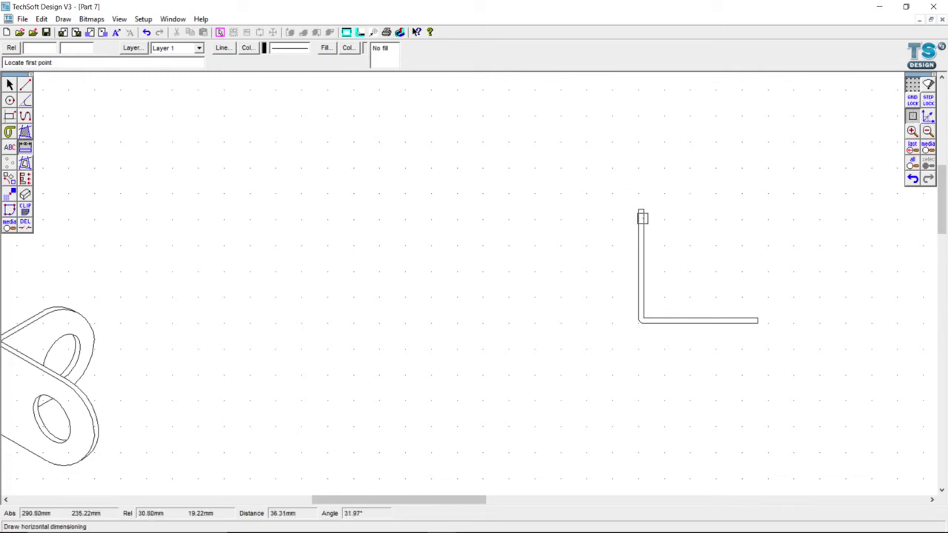
left_click(640, 212)
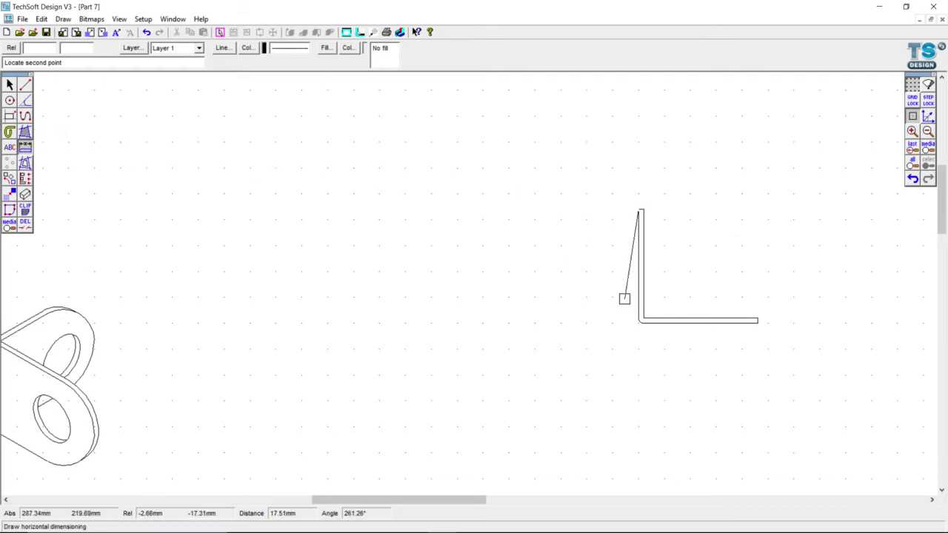
left_click(757, 324)
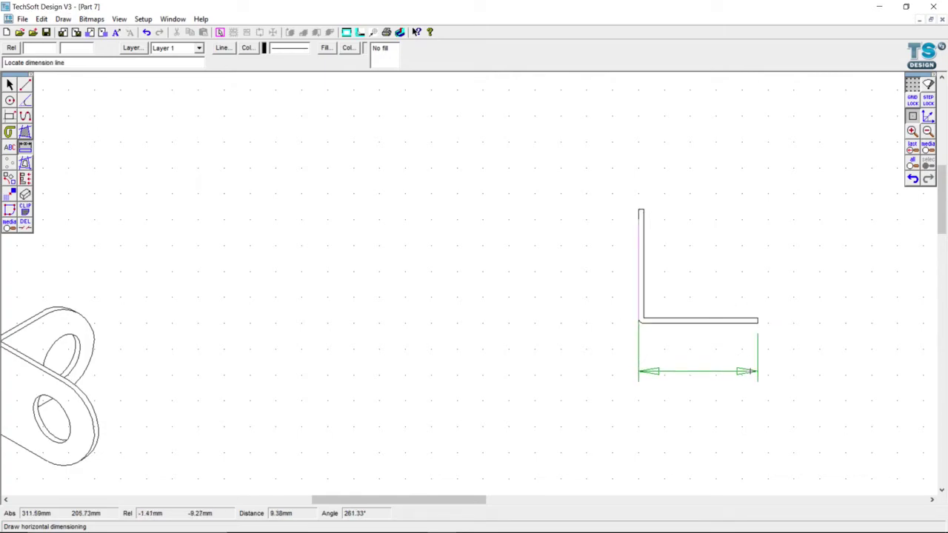
left_click(726, 362)
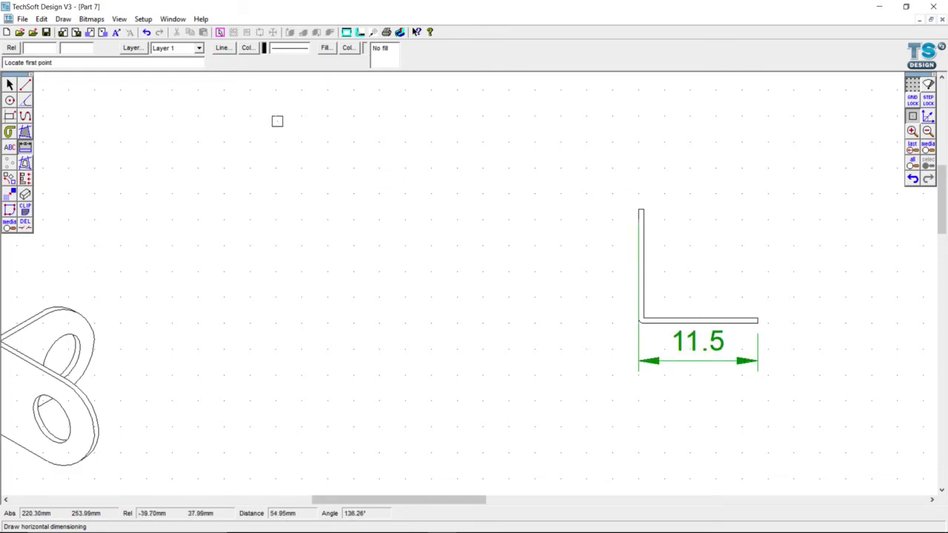
left_click(25, 147)
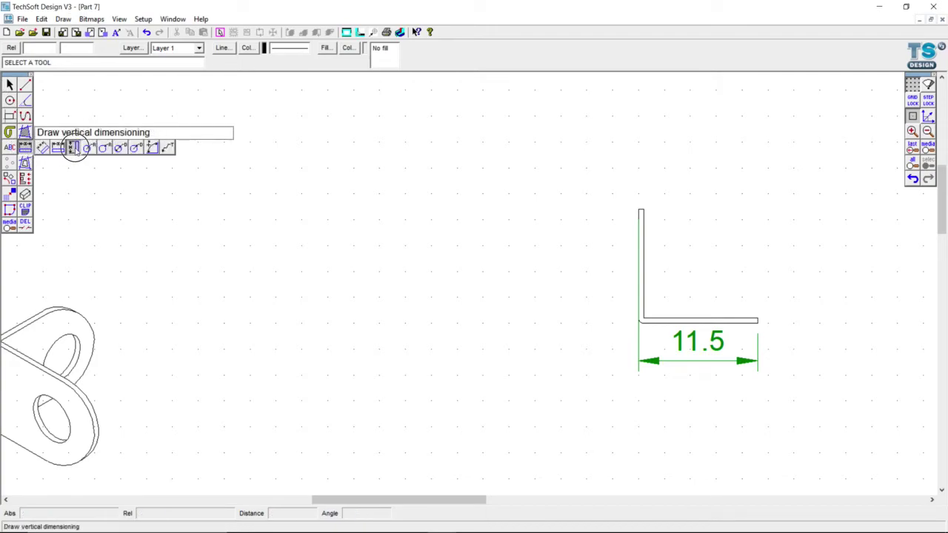
Dimension the L-profile's height as 11, with the line left of the upright leg
left_click(75, 148)
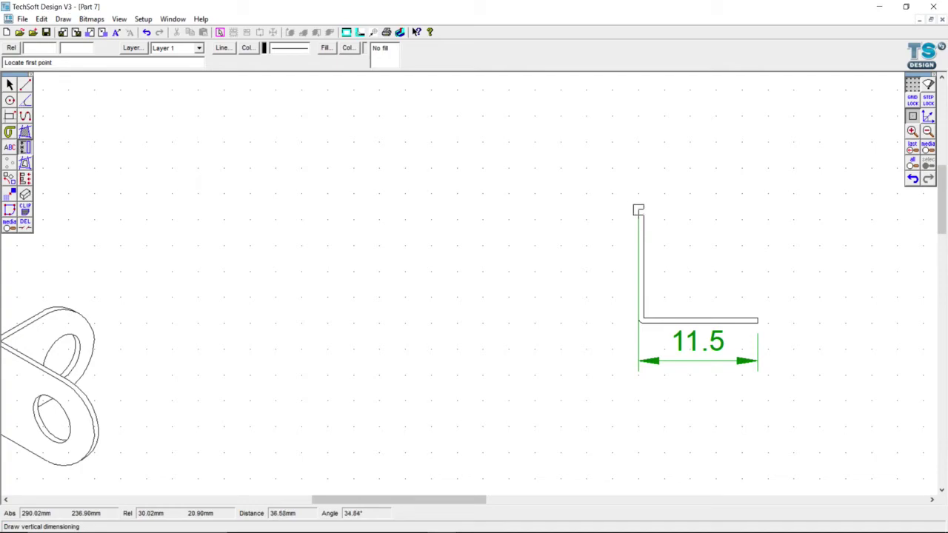
left_click(639, 210)
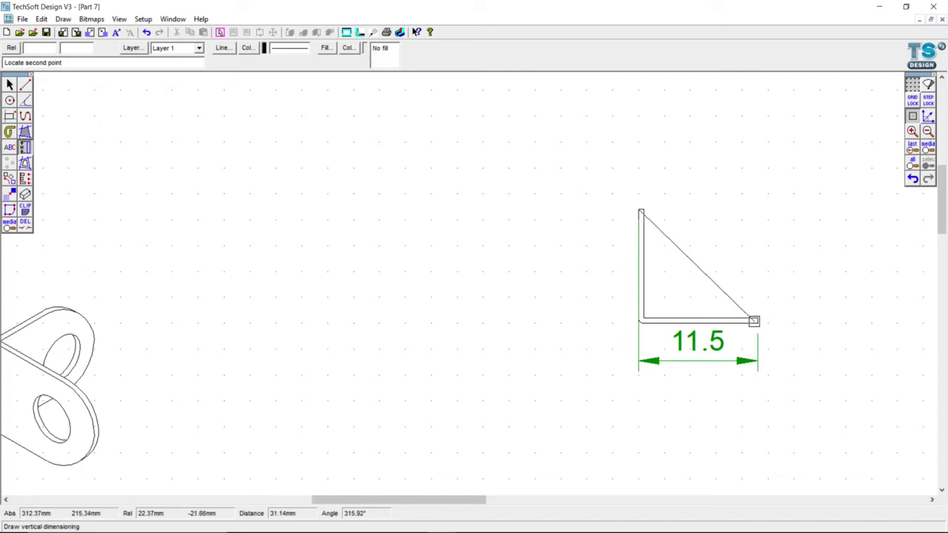
left_click(753, 321)
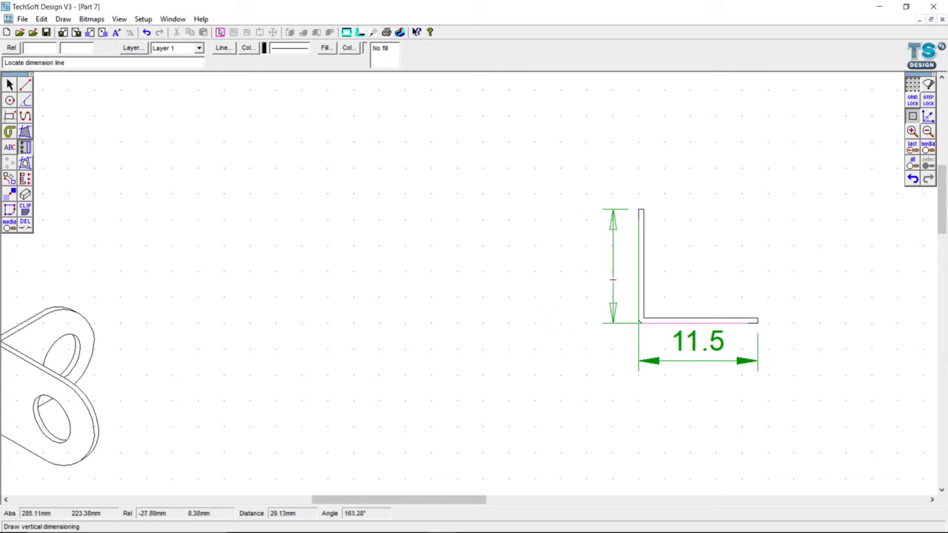
left_click(608, 267)
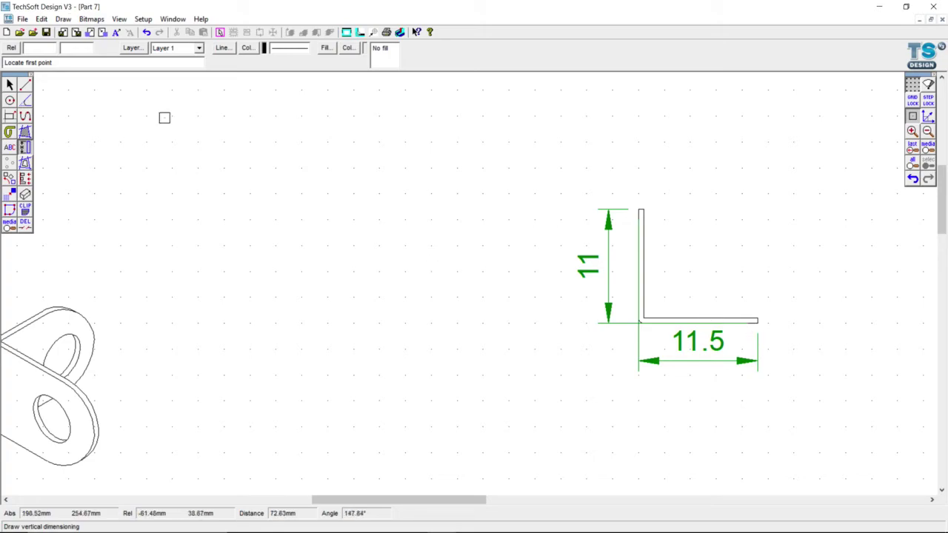
left_click(9, 86)
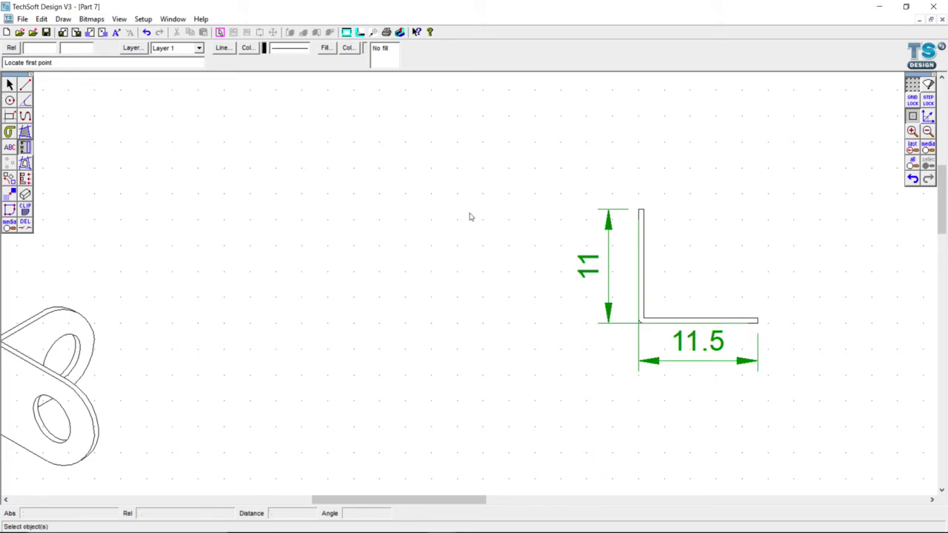
Move the 11 dimension further left and reposition the 11.5 dimension line
left_click(629, 323)
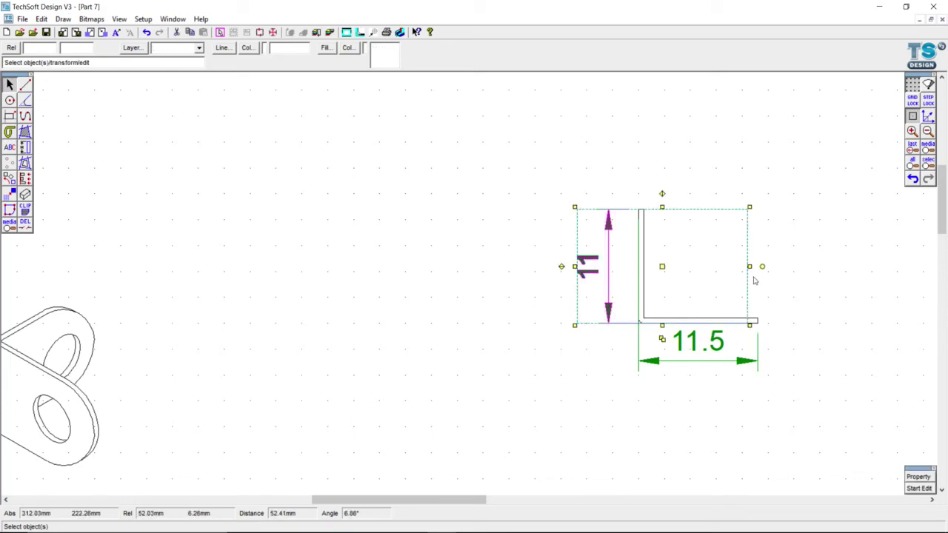
mouse_move(749, 267)
left_mouse_down()
mouse_move(635, 267)
mouse_move(521, 283)
left_mouse_up()
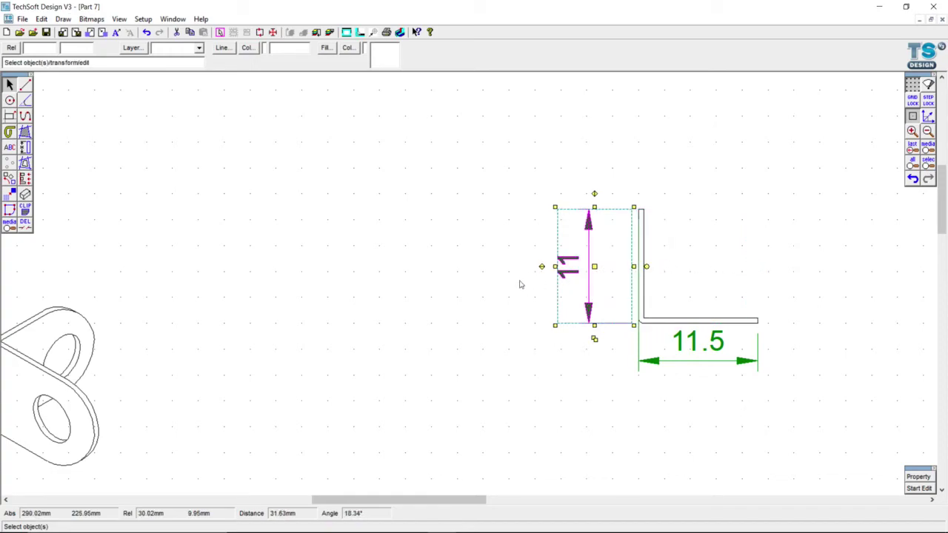
left_click(702, 383)
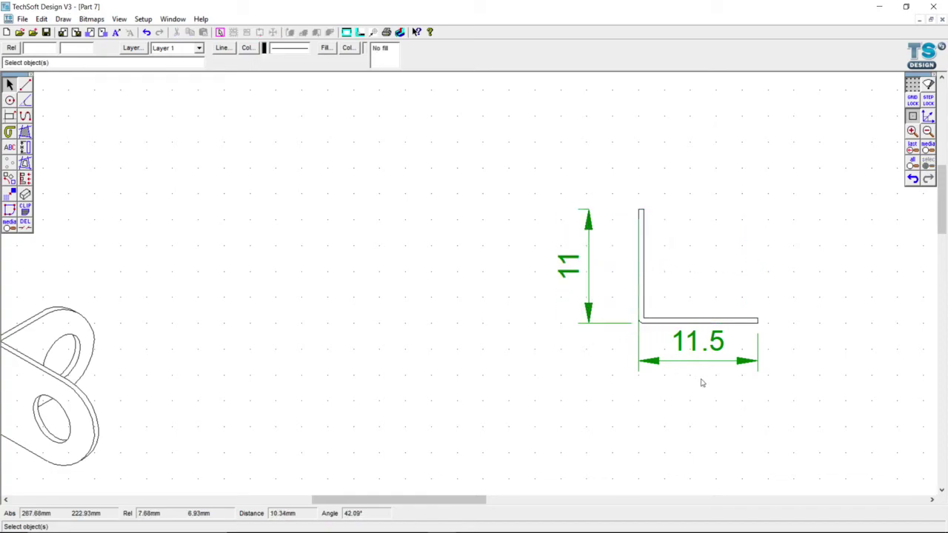
left_click(702, 340)
left_click(698, 217)
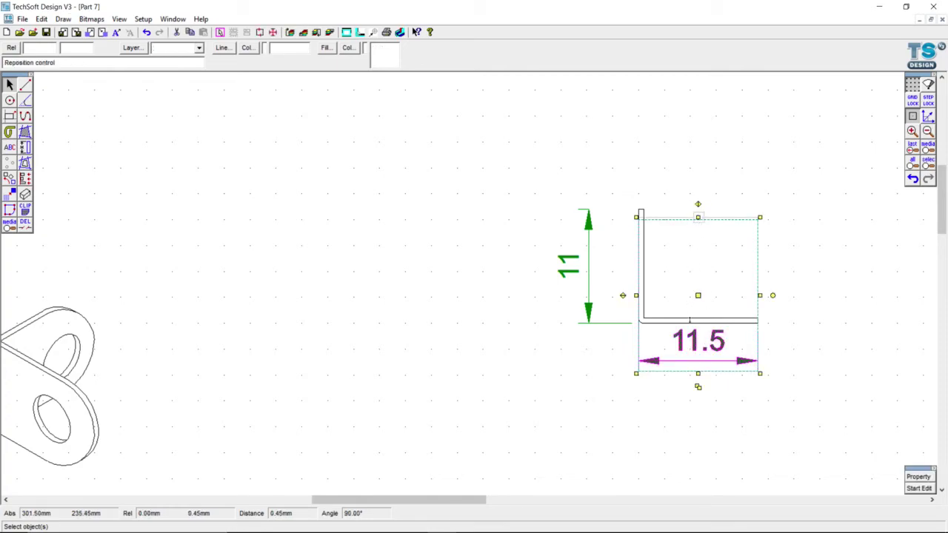
left_click(690, 326)
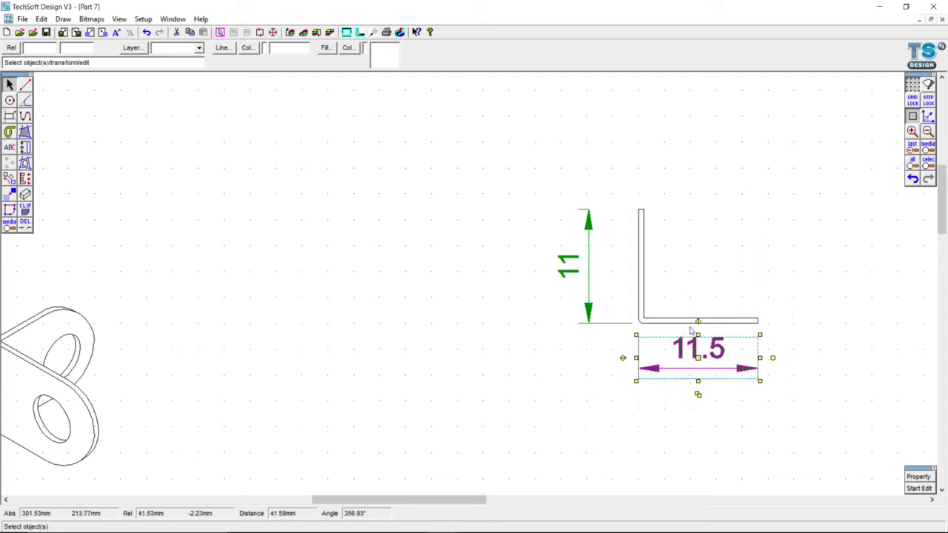
left_click(822, 320)
left_click(724, 357)
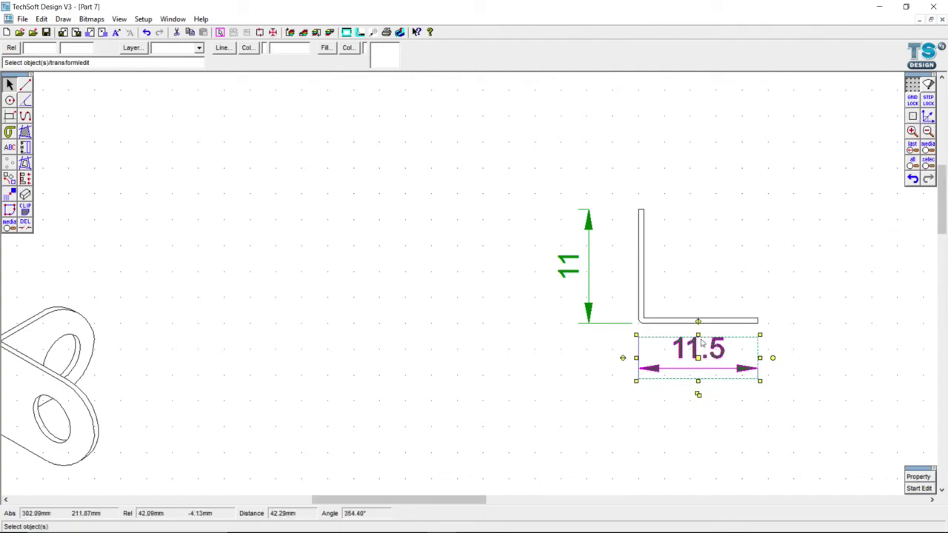
left_click_drag(698, 331, 697, 326)
Fine-tune the 11 dimension's extension line position beside the upright leg
left_click(591, 272)
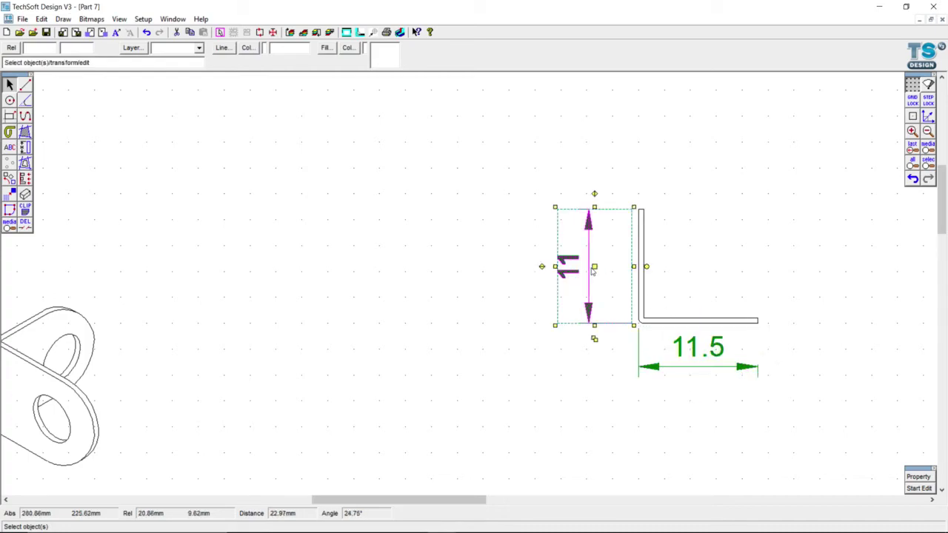
left_click_drag(633, 267, 696, 269)
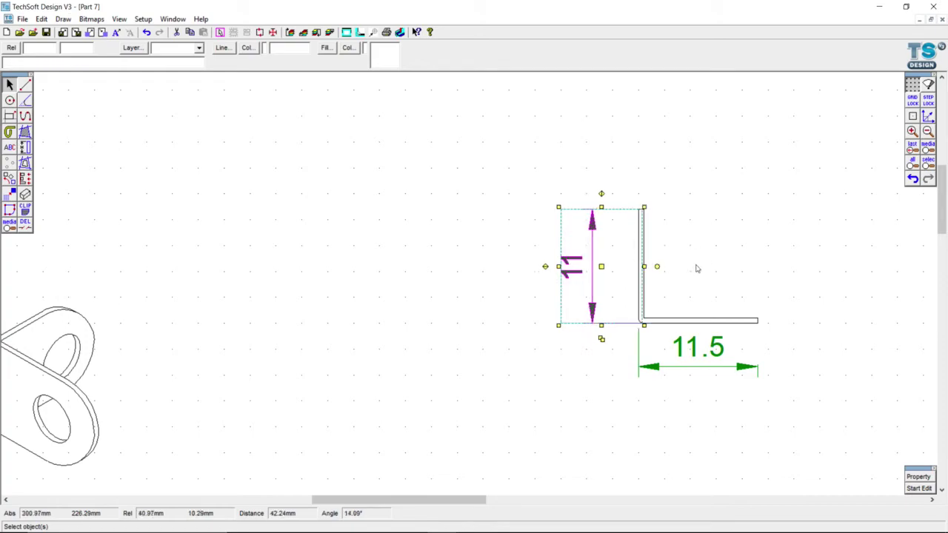
left_click(694, 268)
left_click(590, 271)
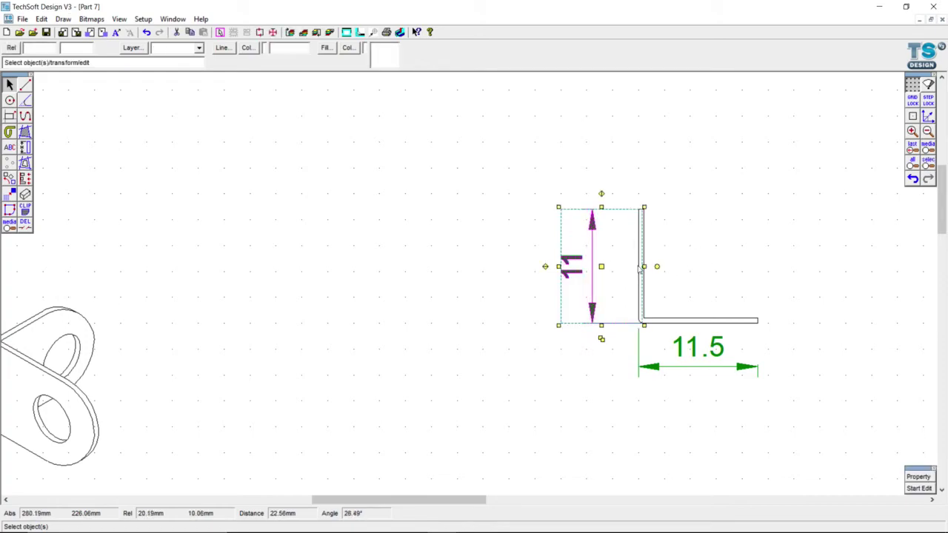
left_click_drag(638, 266, 634, 267)
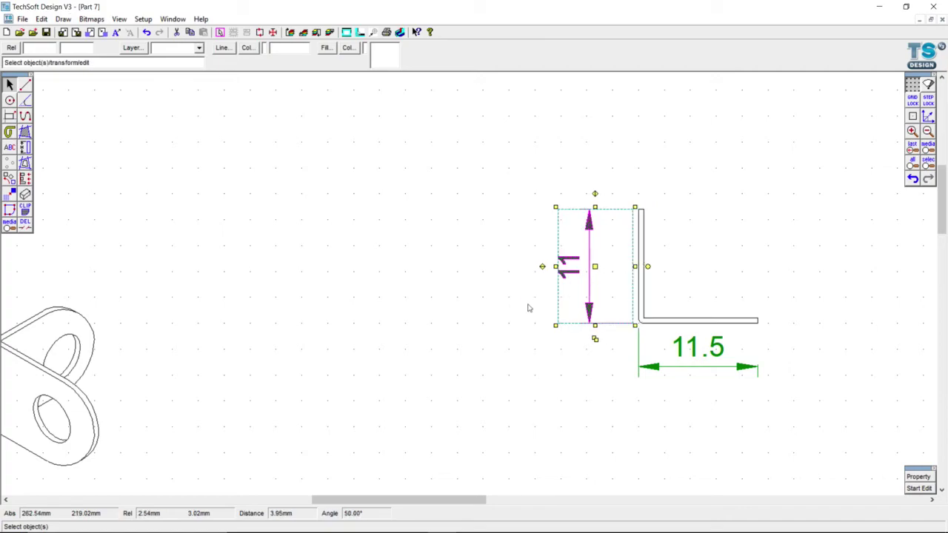
left_click(529, 306)
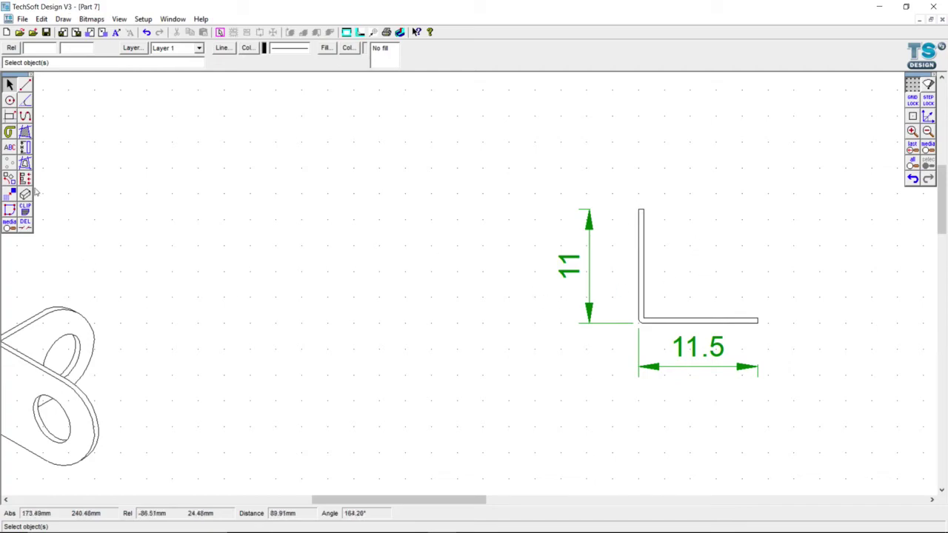
left_click(25, 148)
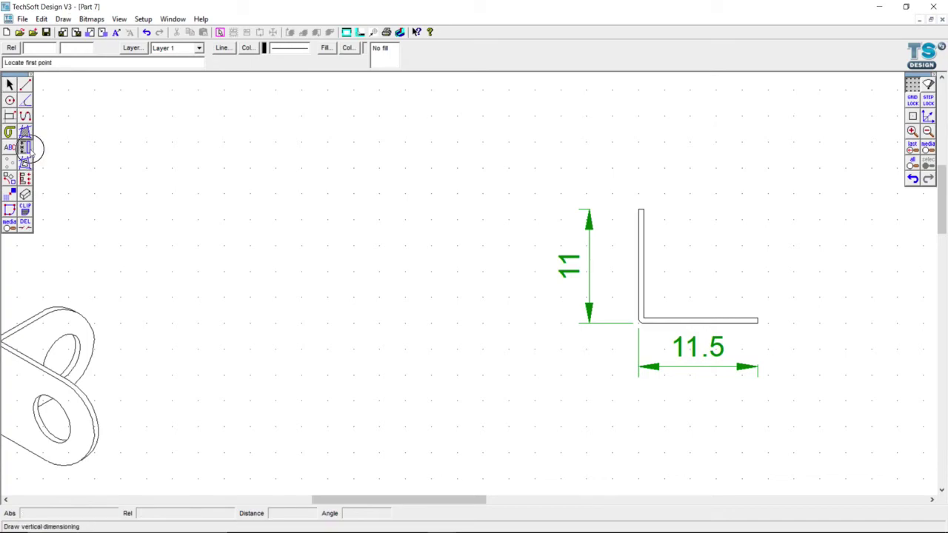
Add a 0.5 parallel dimension across the upright leg's top, placed above it
left_click(26, 148)
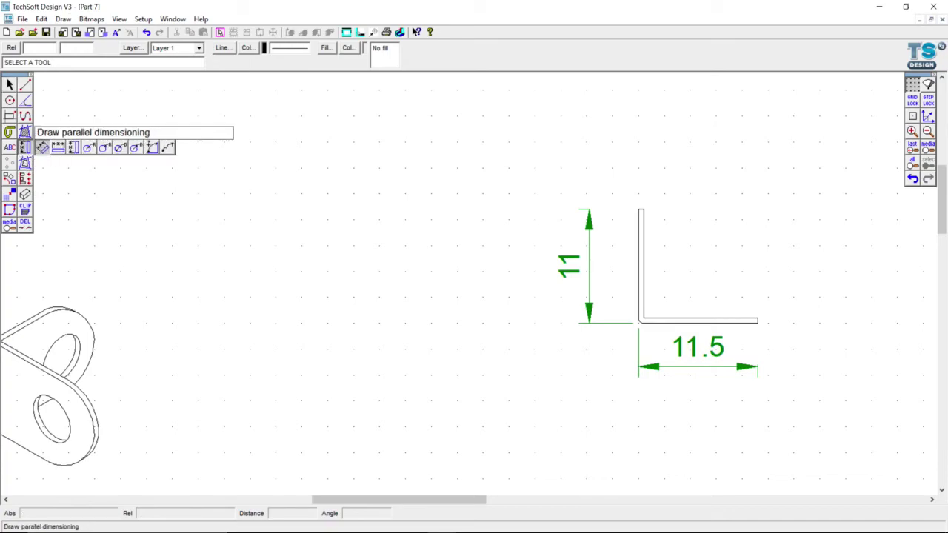
left_click(42, 148)
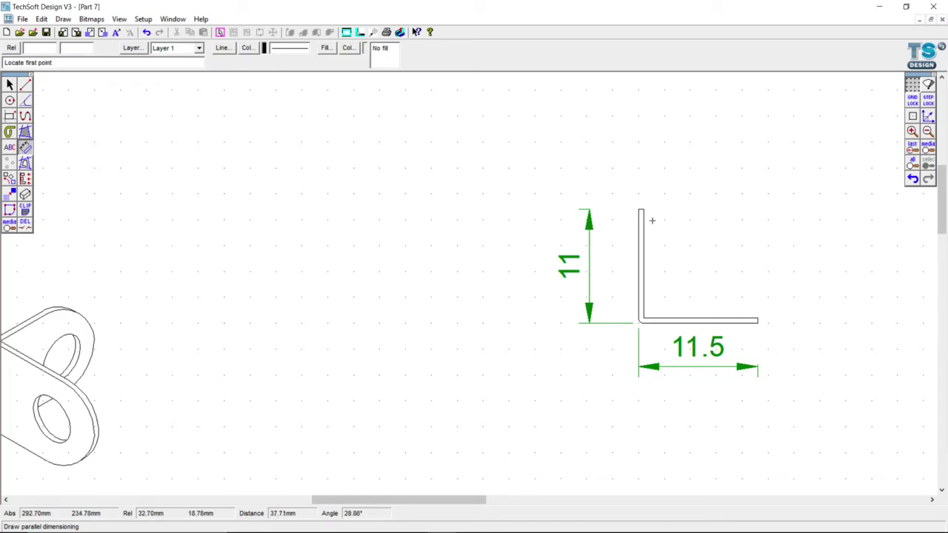
scroll(652, 221, "up", 1)
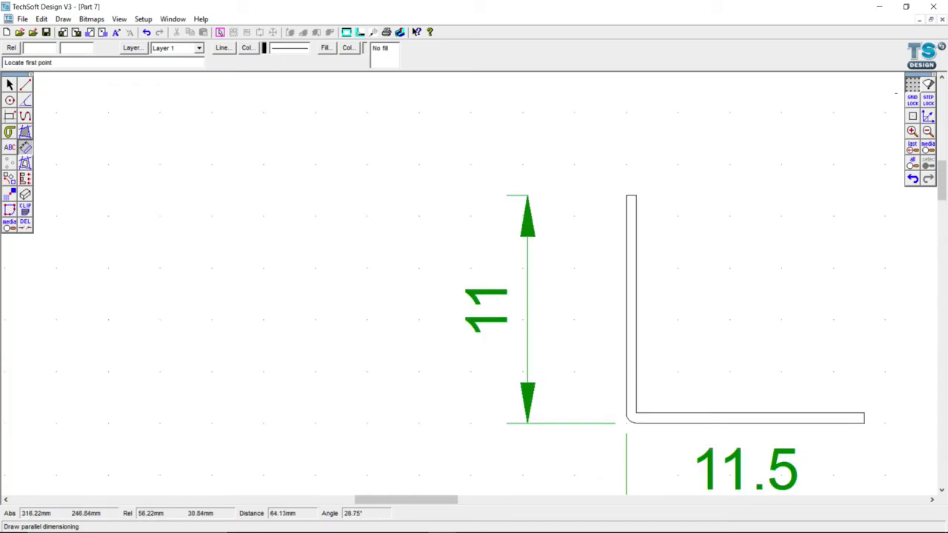
left_click(913, 116)
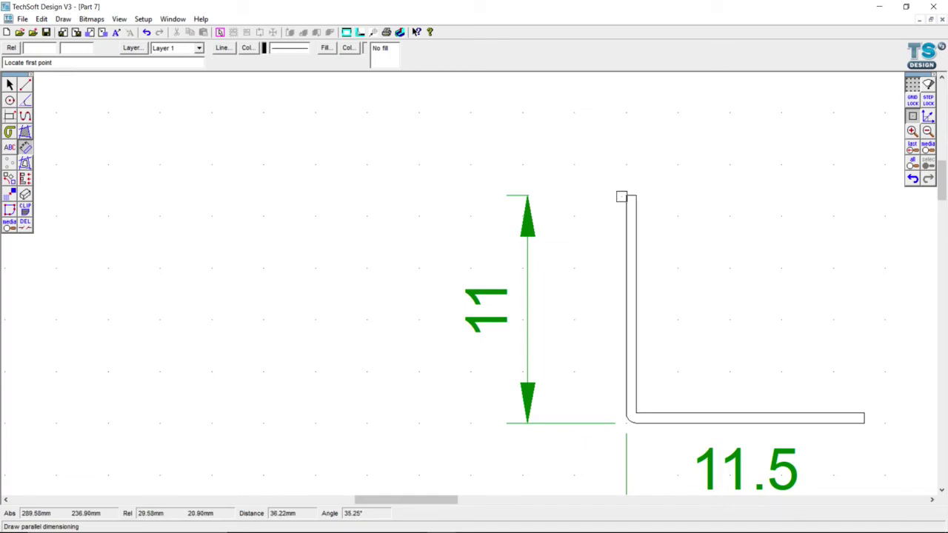
left_click(626, 197)
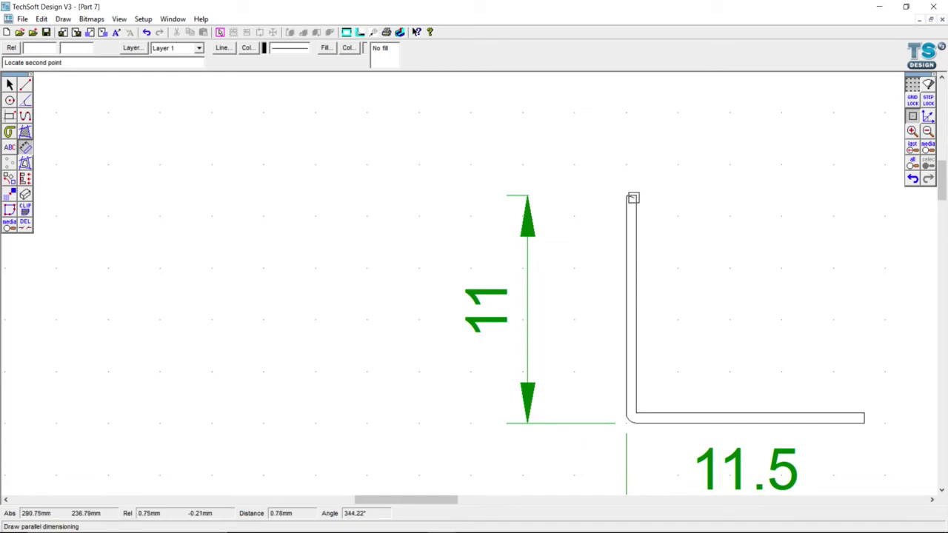
left_click(634, 197)
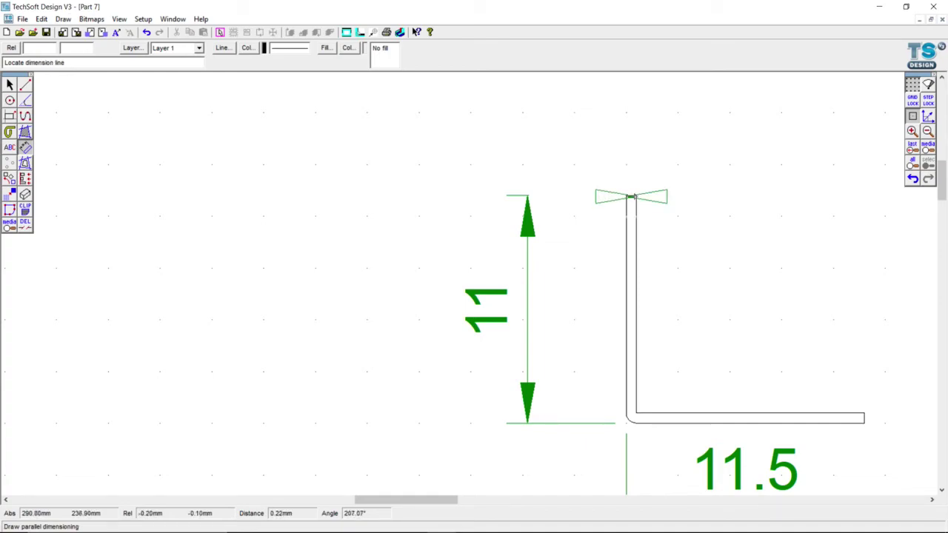
left_click(590, 171)
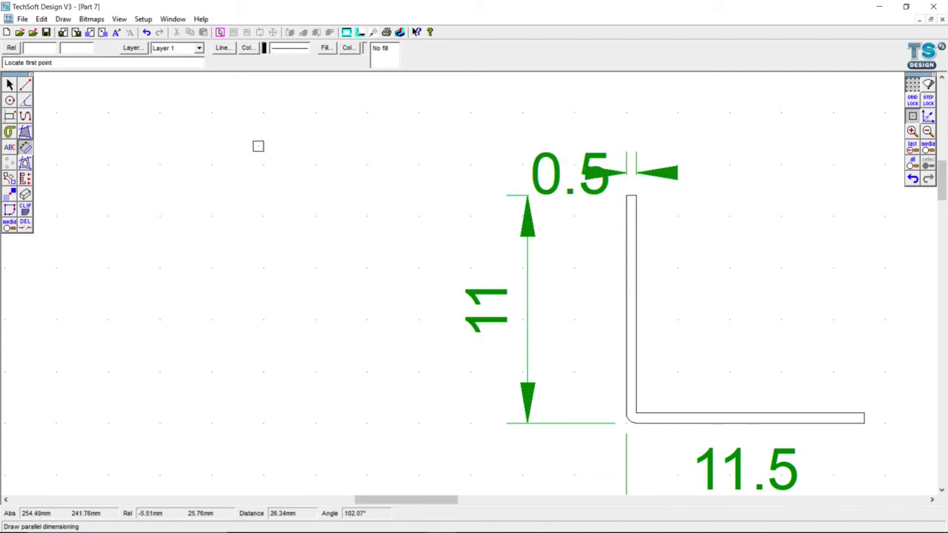
left_click(9, 85)
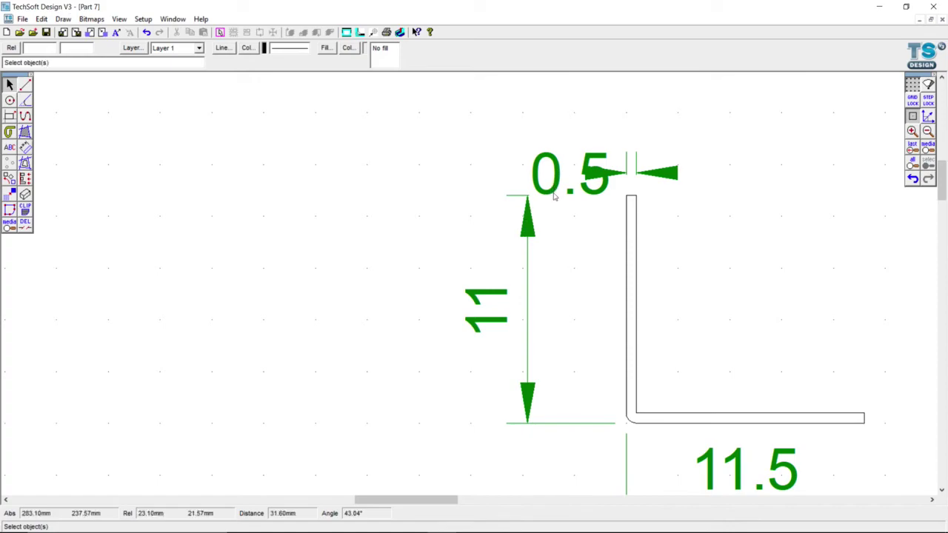
left_click(590, 186)
left_click(919, 490)
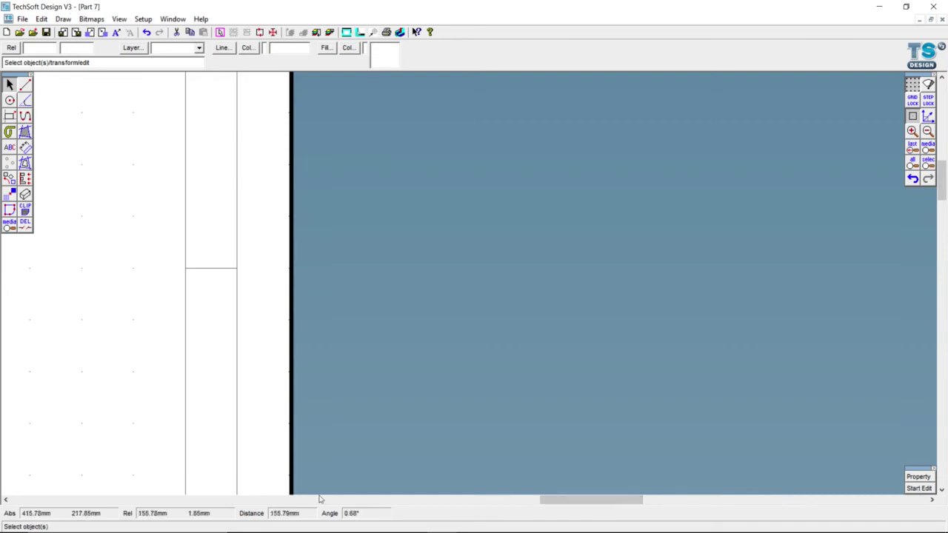
Drag the L-profile's 0.5 dimension text out to the right of its arrows
left_click(459, 503)
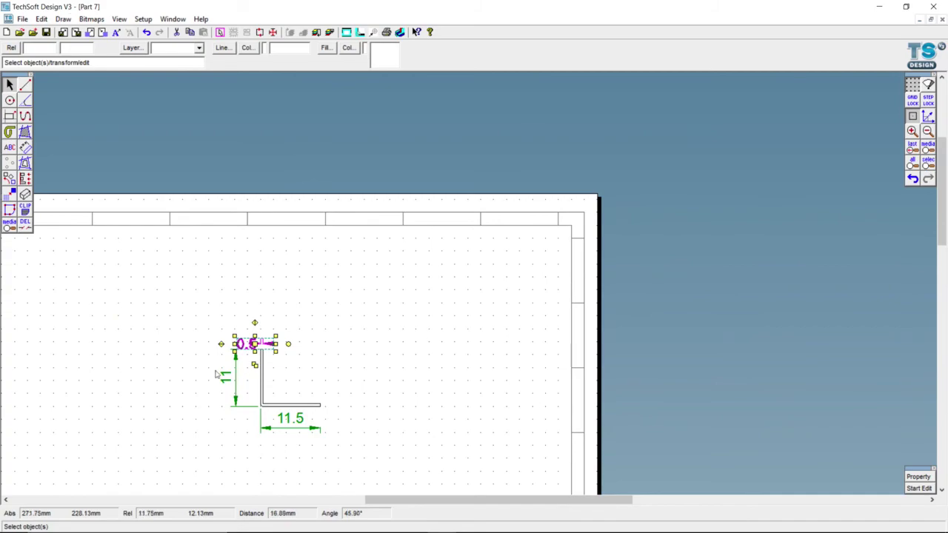
scroll(240, 358, "up", 2)
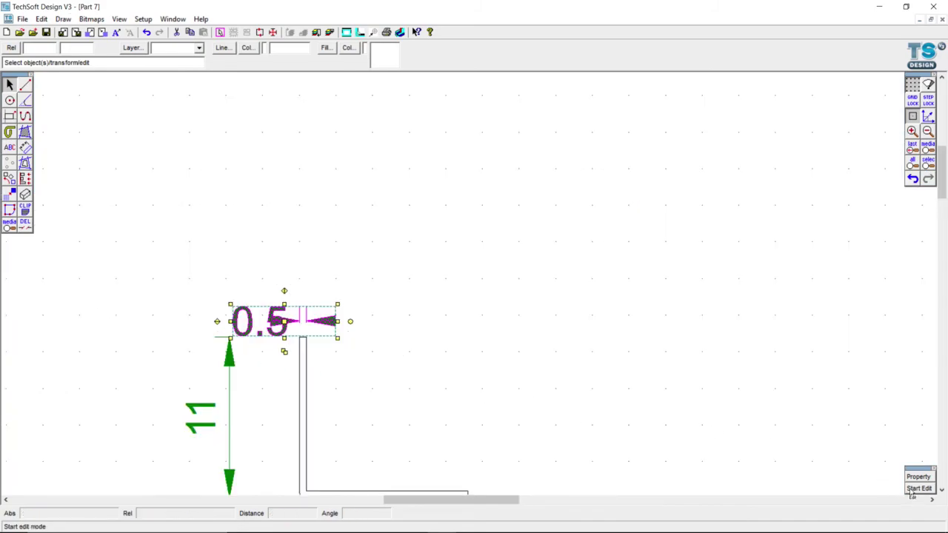
double_click(315, 338)
left_click_drag(300, 321, 375, 323)
left_click_drag(449, 338, 452, 340)
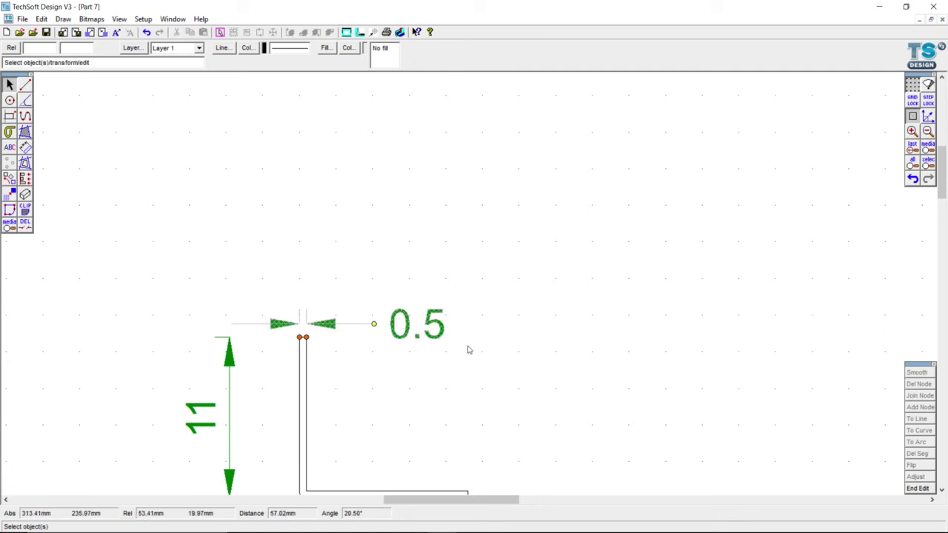
scroll(454, 353, "down", 3)
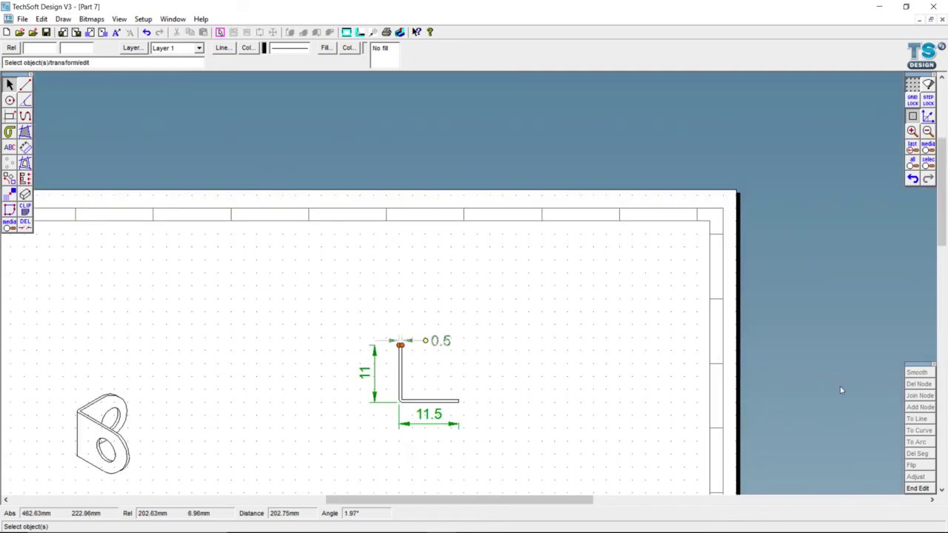
left_click(918, 488)
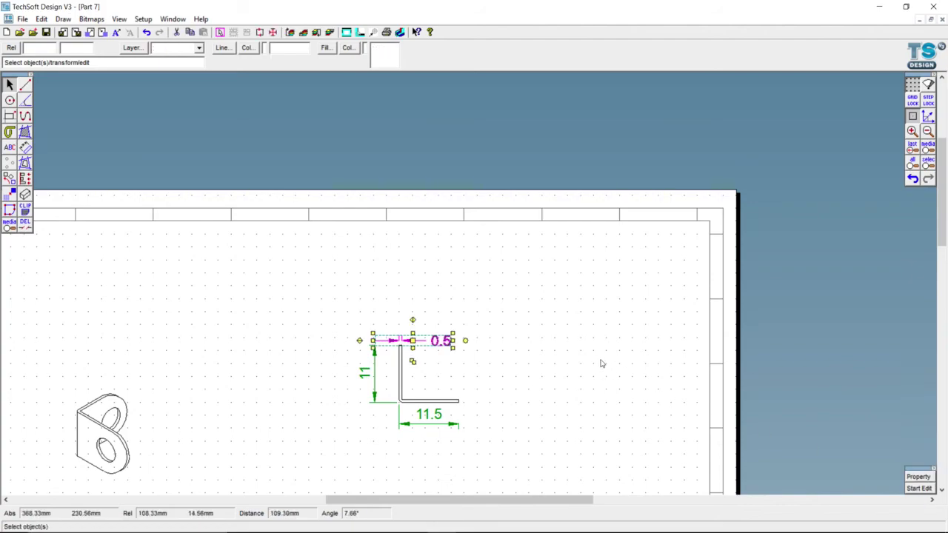
Zoom around the drawing, then zoom to fit the selected 0.5 dimension
scroll(602, 363, "down", 2)
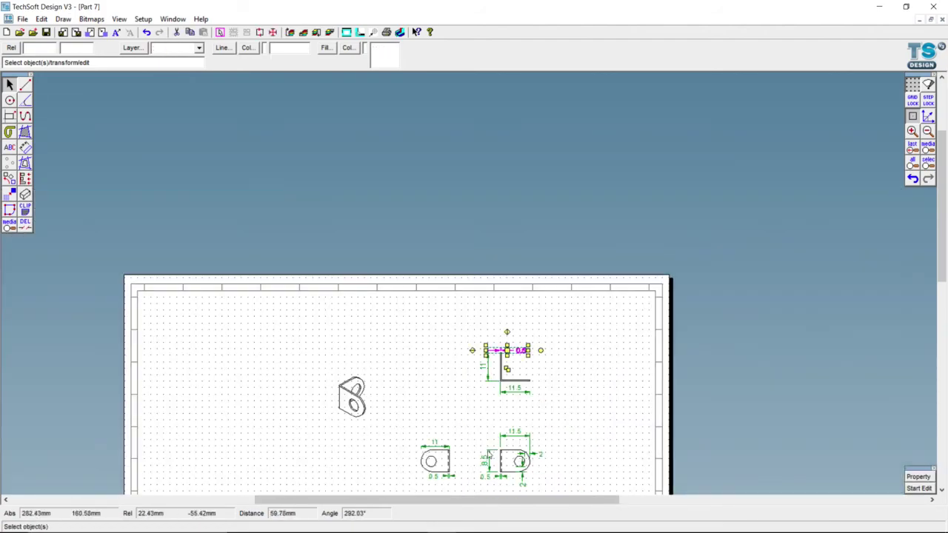
scroll(489, 454, "up", 2)
scroll(485, 444, "down", 1)
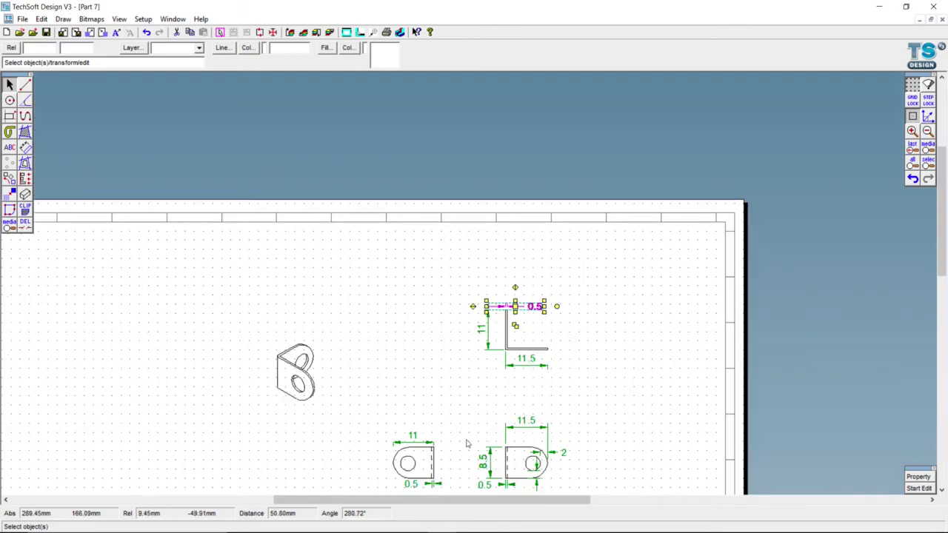
scroll(469, 463, "down", 1)
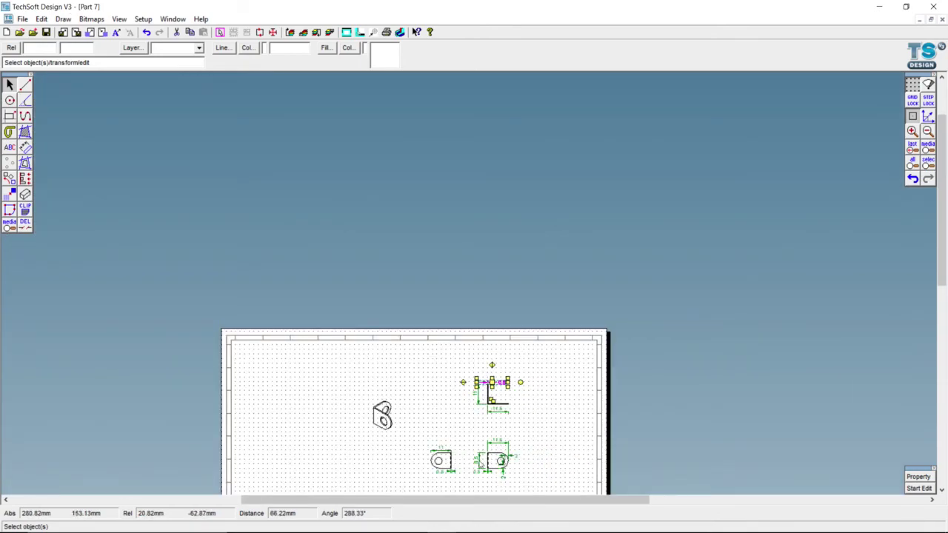
scroll(478, 459, "up", 1)
scroll(485, 370, "up", 1)
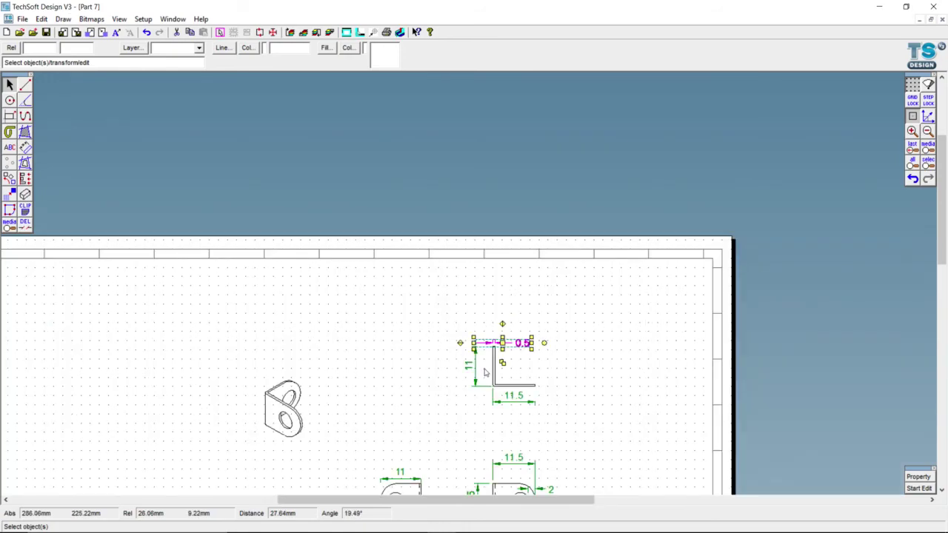
scroll(491, 475, "down", 1)
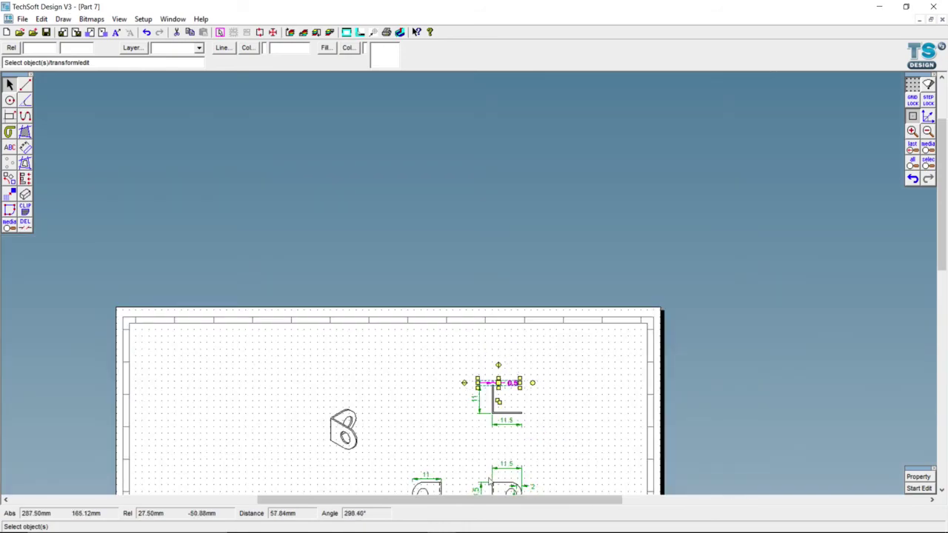
scroll(489, 480, "down", 1)
scroll(488, 478, "down", 1)
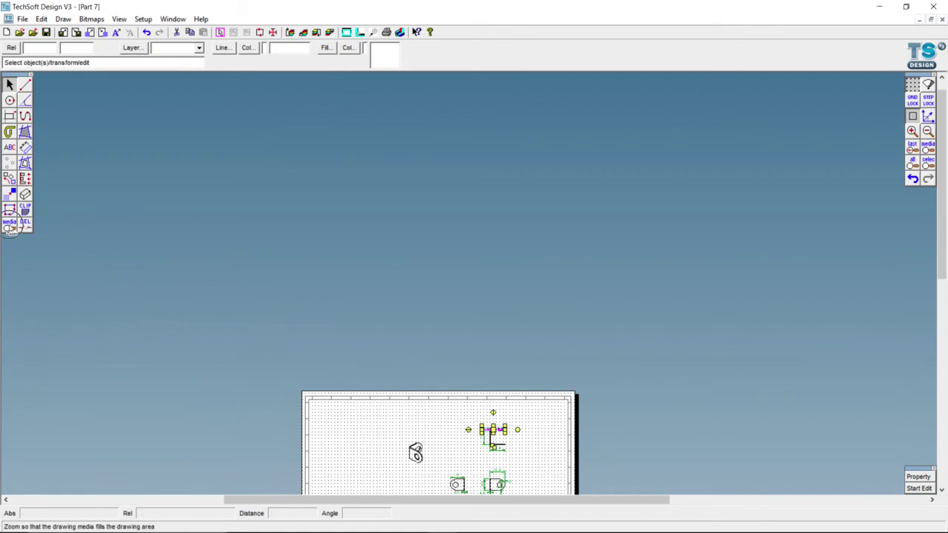
left_click(10, 225)
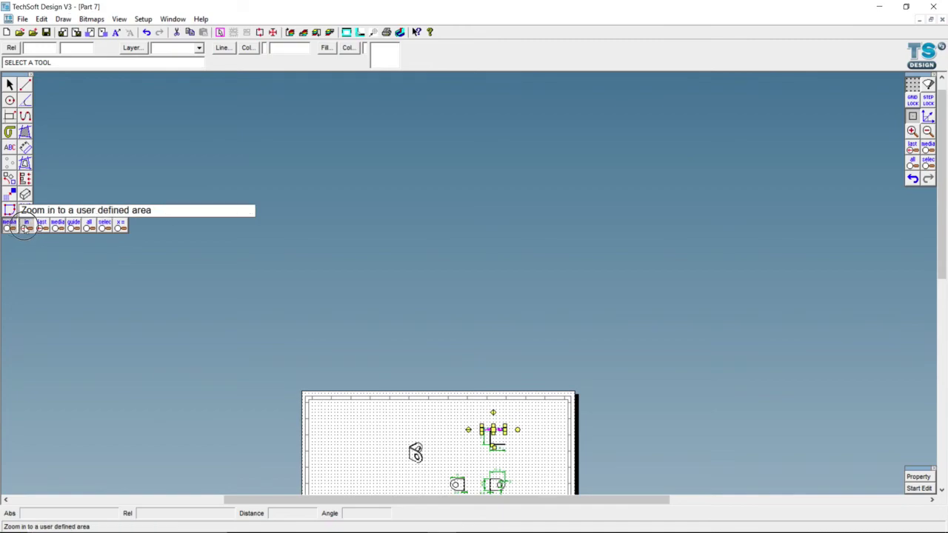
left_click(101, 229)
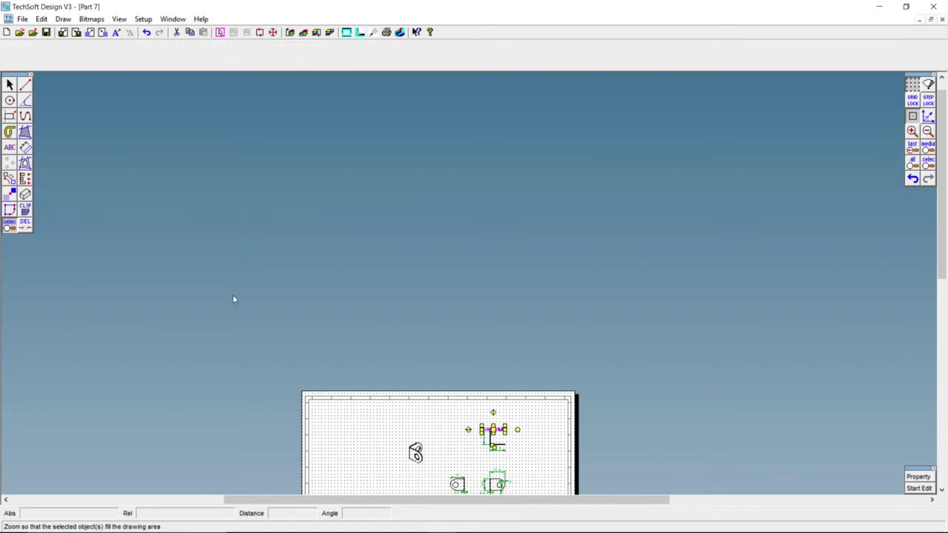
Zoom in and out around the dimensioned L-profile and the bracket's side and front views
scroll(336, 415, "down", 1)
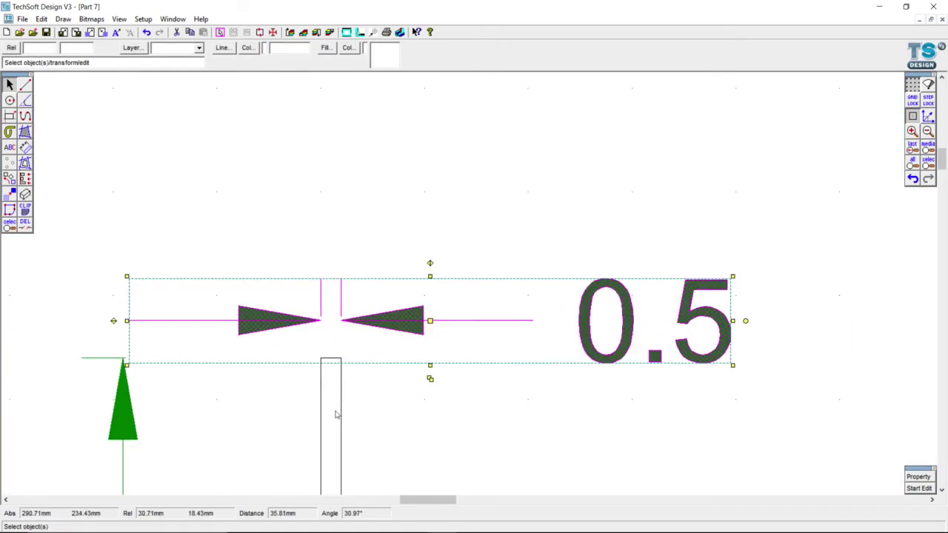
scroll(336, 414, "down", 1)
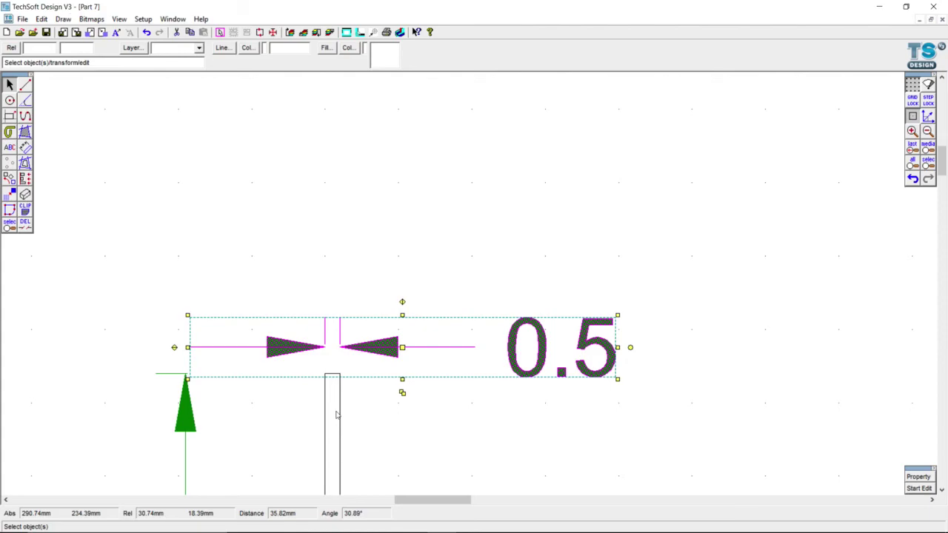
scroll(337, 415, "down", 2)
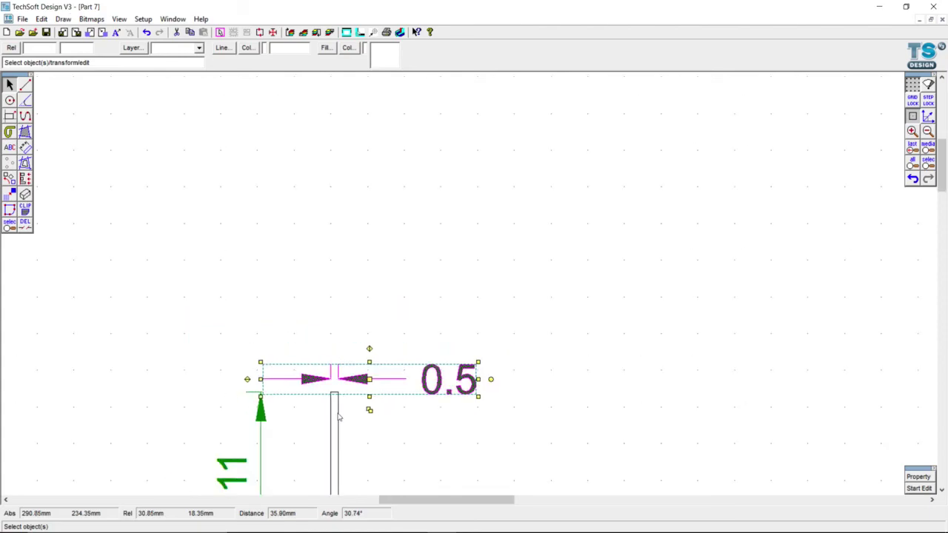
scroll(345, 492, "down", 2)
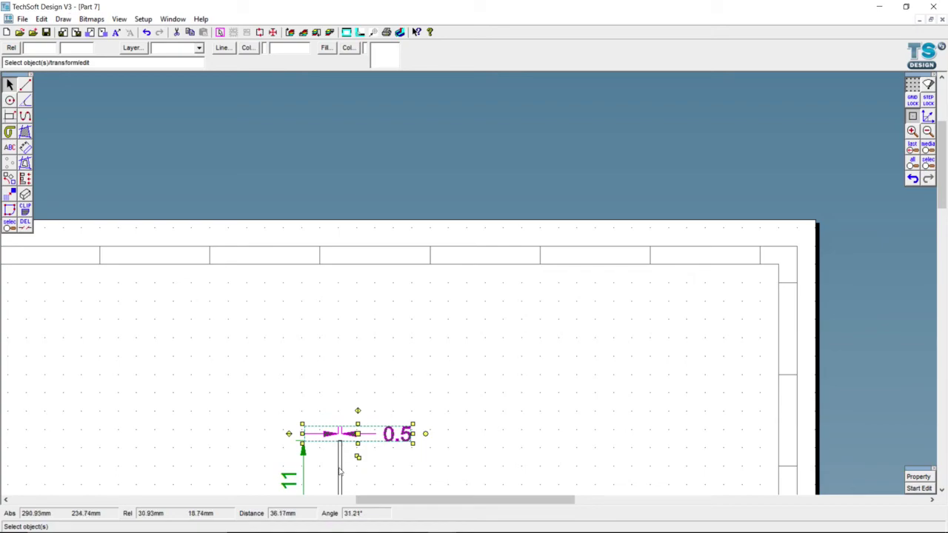
scroll(341, 492, "up", 2)
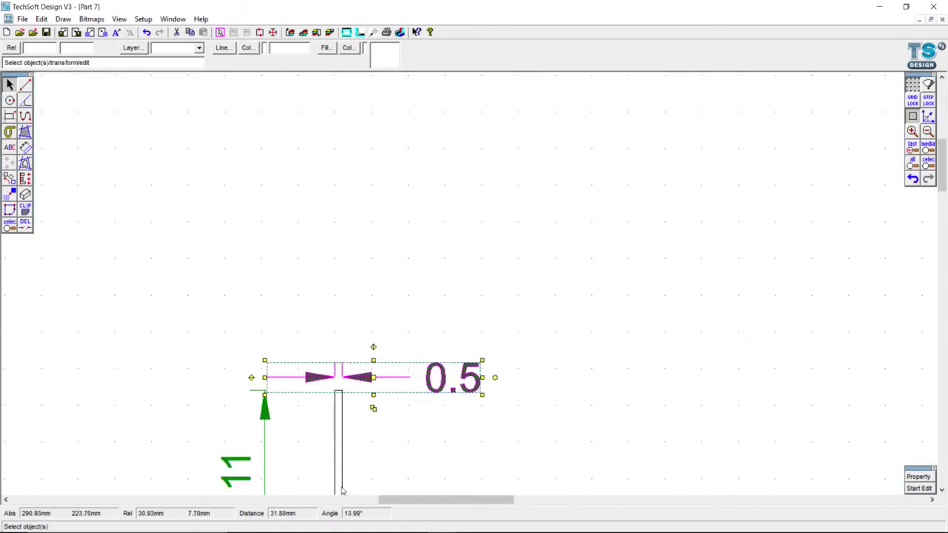
scroll(342, 490, "up", 1)
scroll(411, 153, "down", 1)
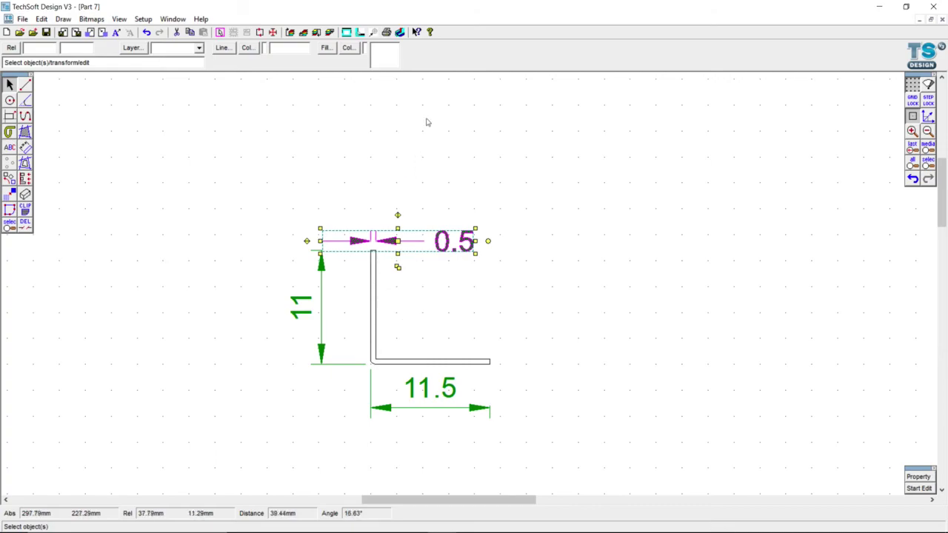
scroll(426, 120, "down", 1)
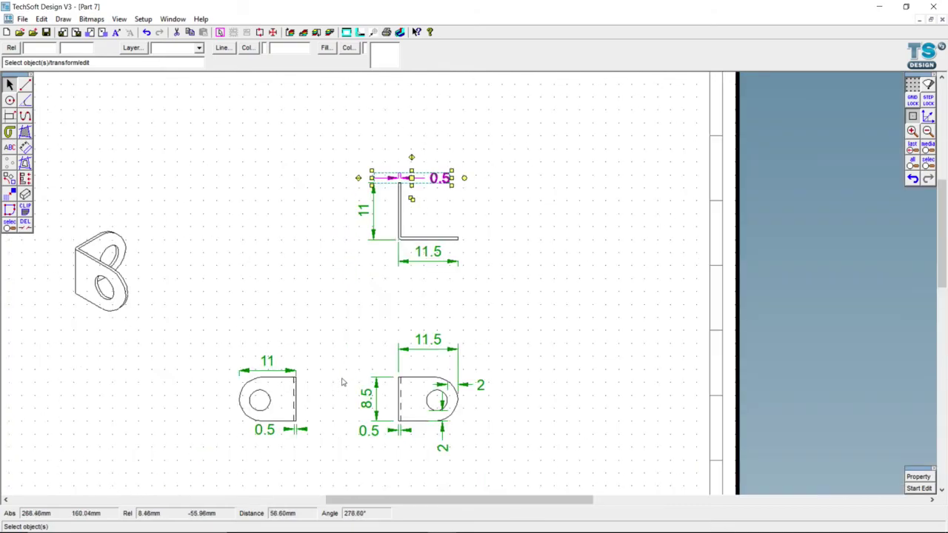
scroll(342, 381, "up", 1)
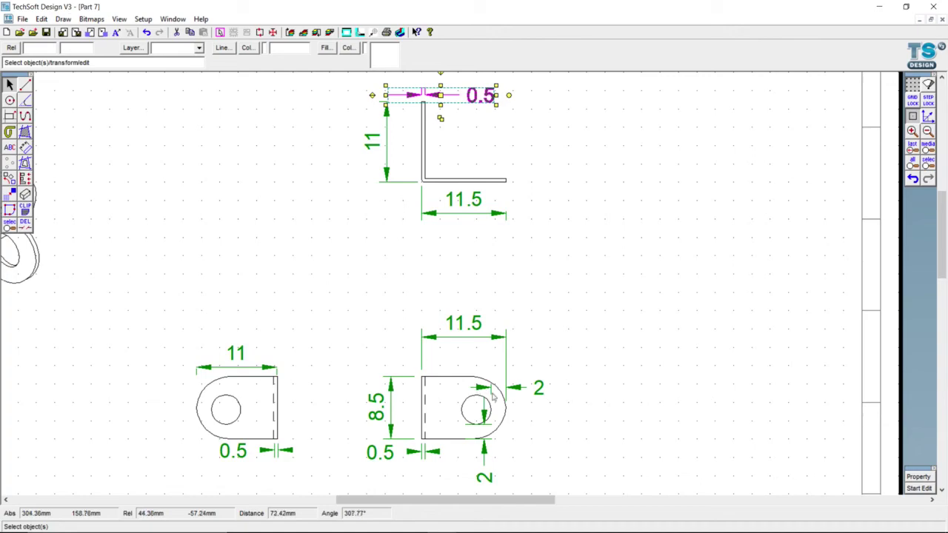
Detach dimensions from the part and move the 2 dimension below the hole near the bottom edge
left_click(521, 393)
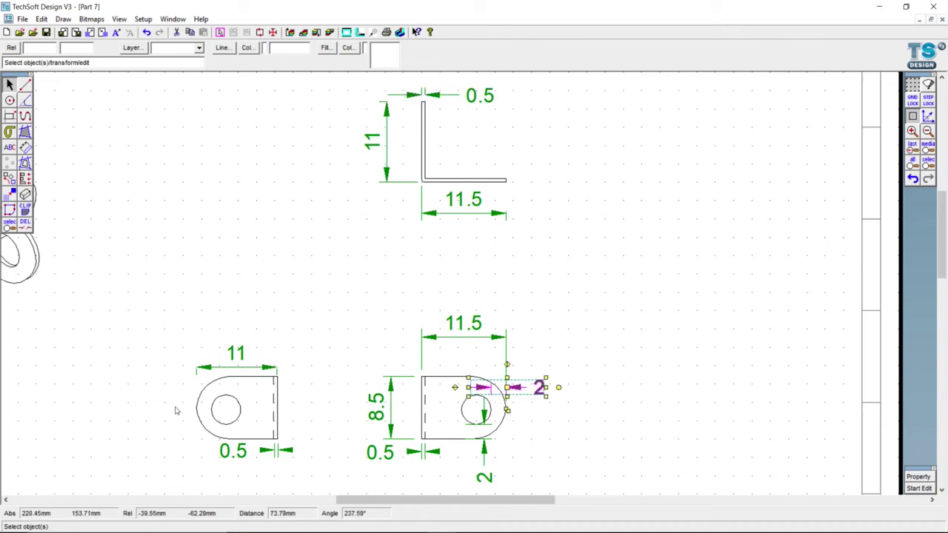
left_click_drag(518, 386, 194, 414)
scroll(195, 415, "up", 3)
left_click(912, 115)
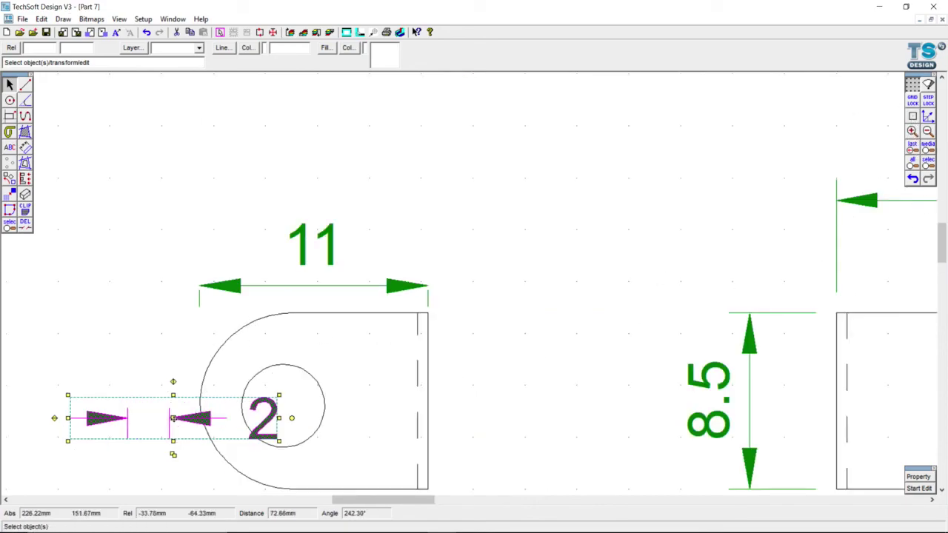
left_click_drag(172, 419, 243, 448)
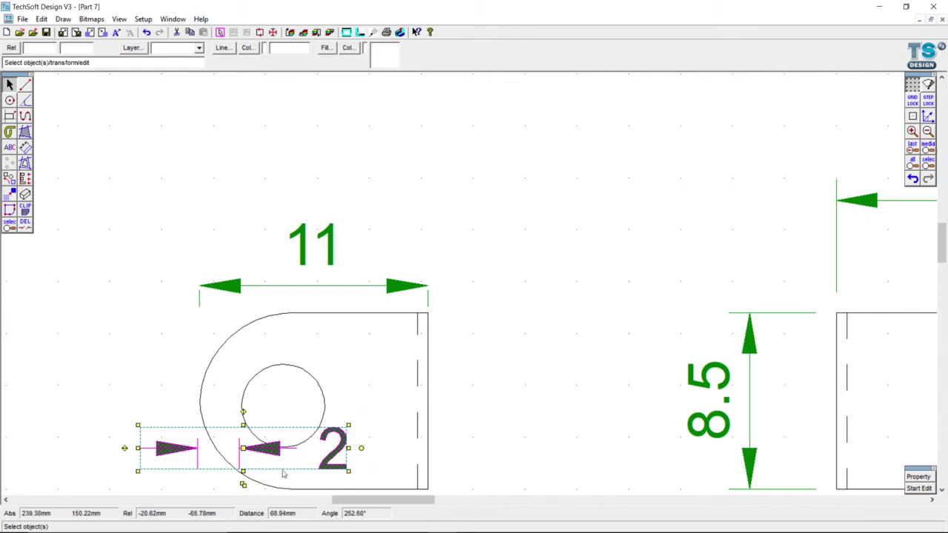
scroll(300, 460, "down", 1)
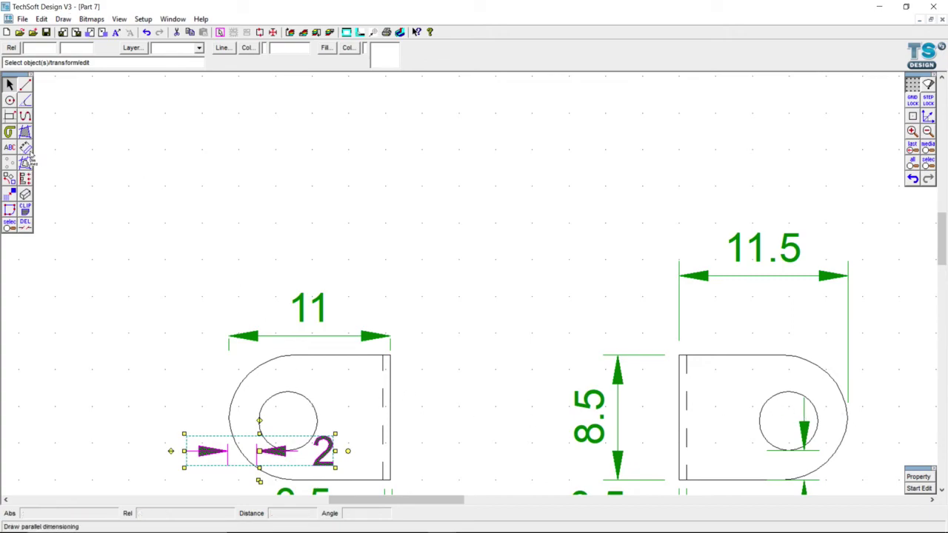
Place an R2 radius dimension beside the front view's hole, then bring up Dimension Settings
left_click_drag(30, 153, 133, 149)
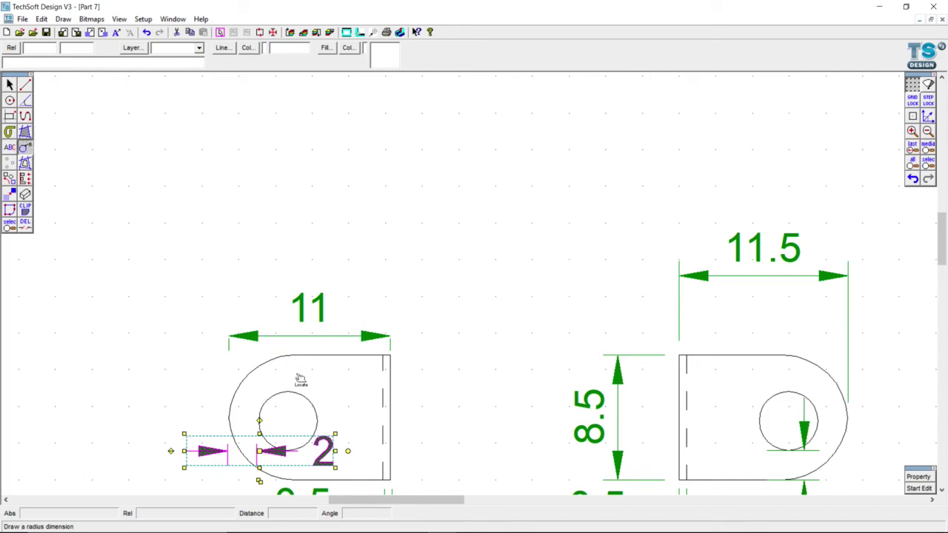
left_click(307, 400)
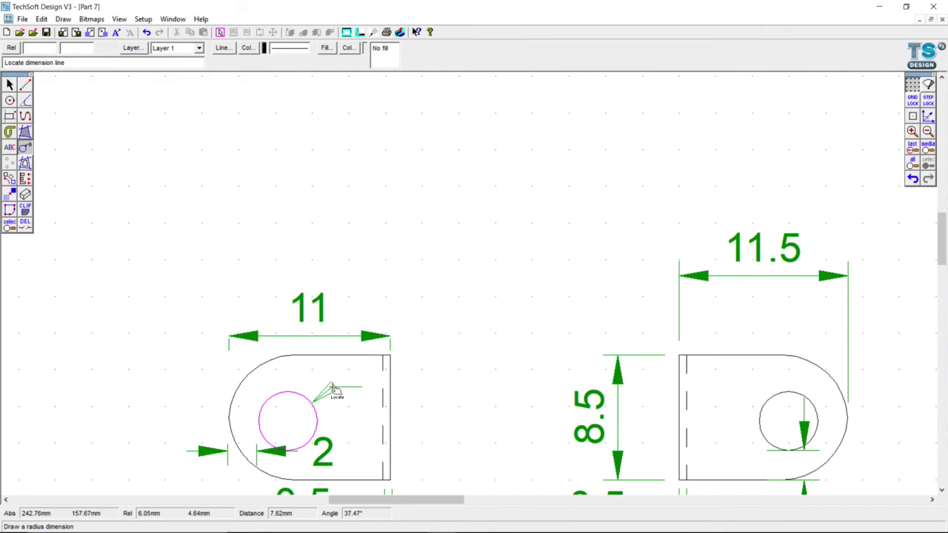
left_click(332, 389)
scroll(475, 400, "down", 2)
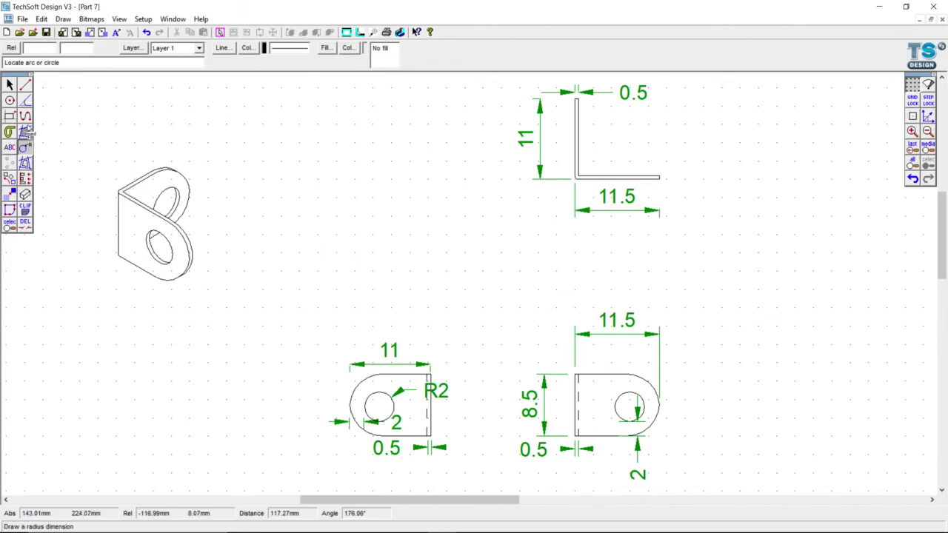
left_click(25, 150)
right_click(25, 148)
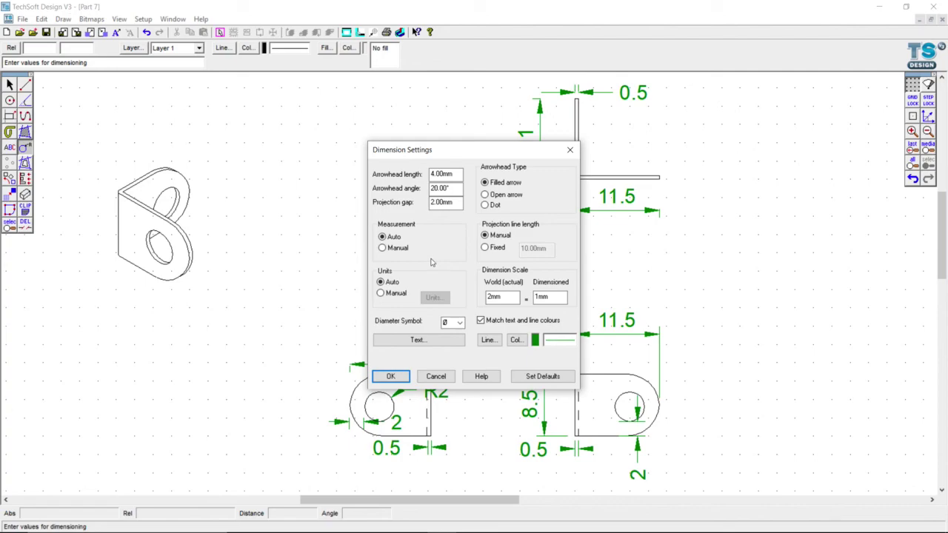
Review the 2.00mm projection gap and the 4.00mm Arial text height, cancelling both dialogs
left_click(445, 205)
left_click(443, 343)
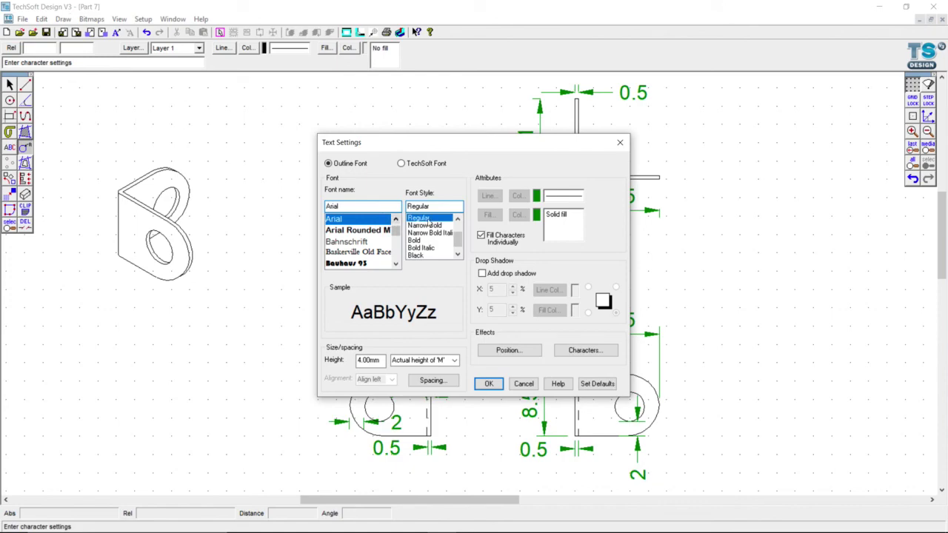
left_click(369, 360)
left_click(524, 385)
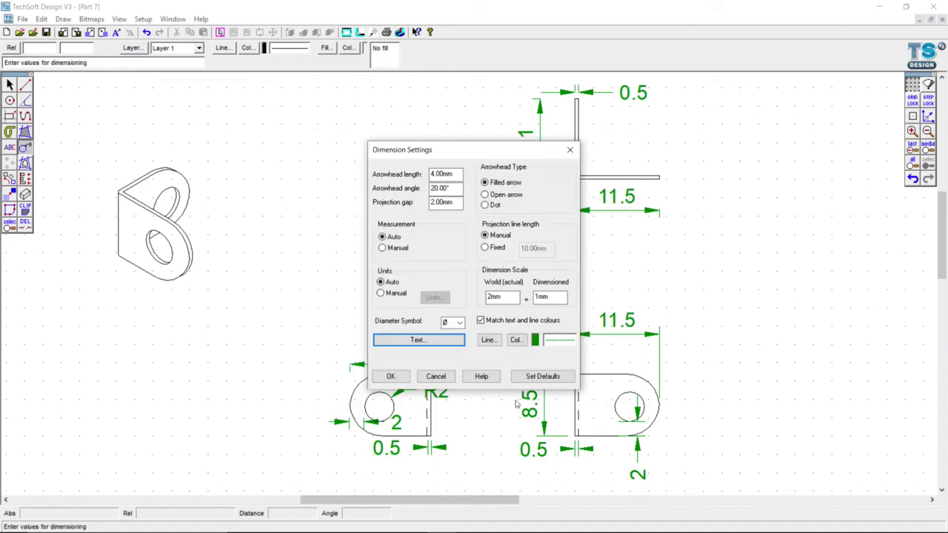
left_click(436, 376)
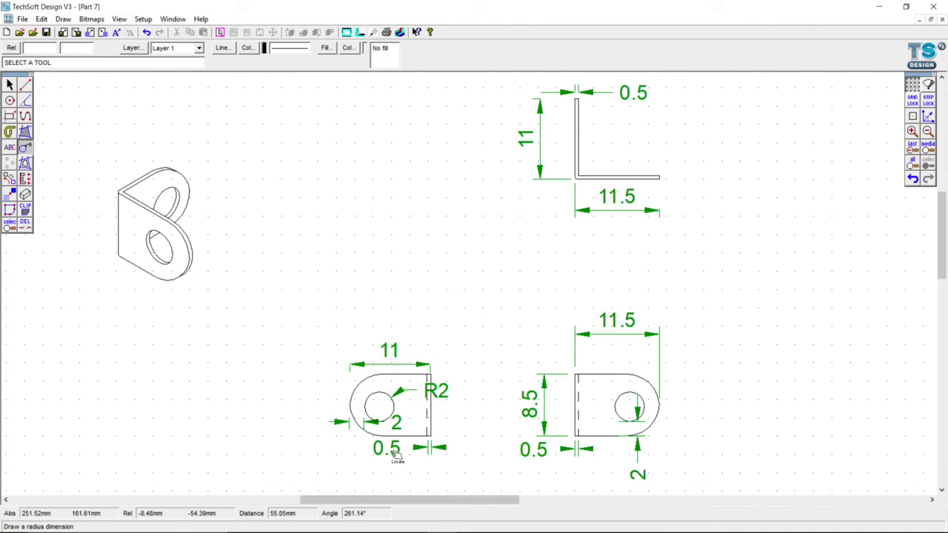
Cancel a stray radius dimension and inspect the 0.5 dimension's settings without changes
left_click(397, 457)
right_click(416, 460)
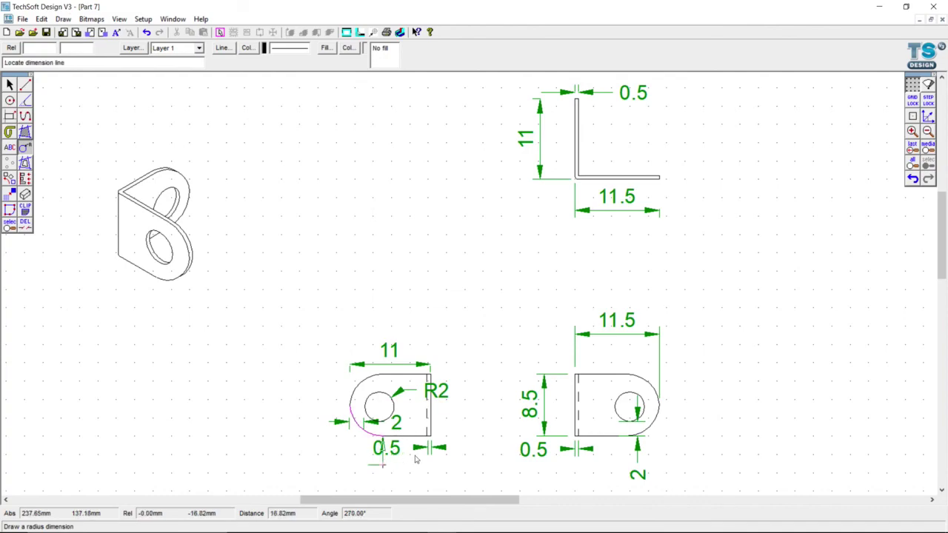
left_click(9, 84)
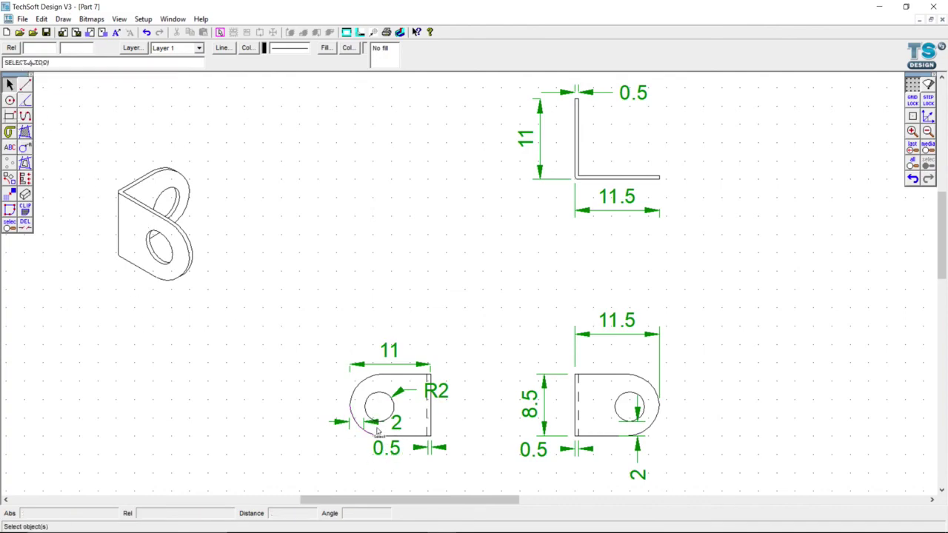
left_click(385, 447)
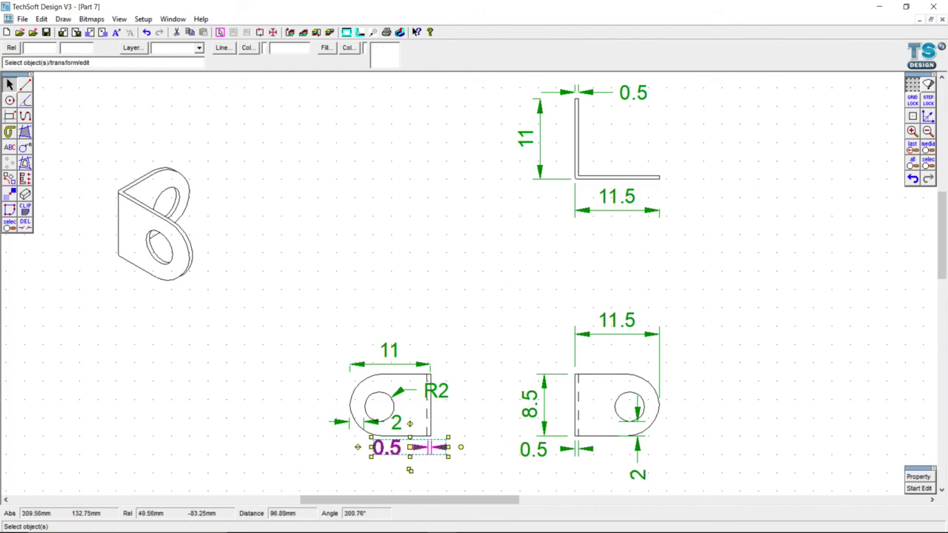
left_click(918, 477)
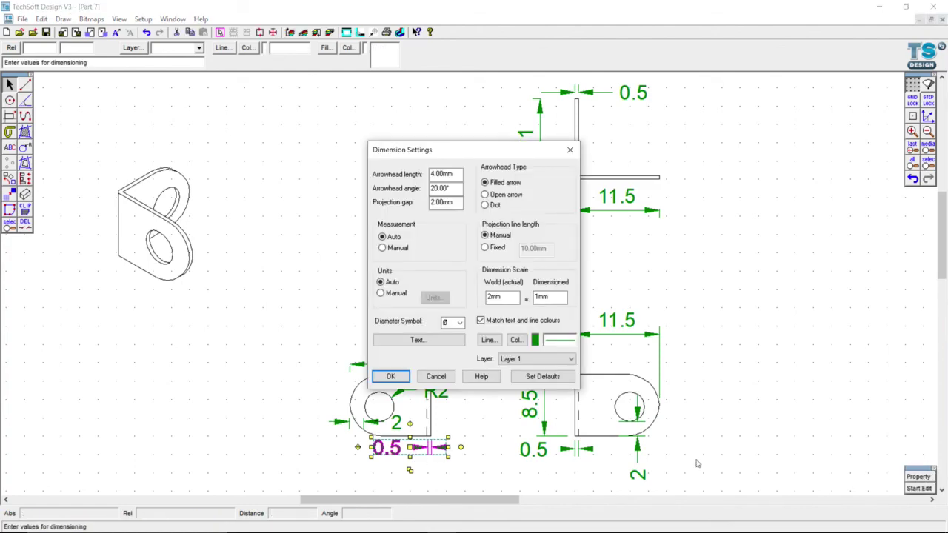
left_click(444, 378)
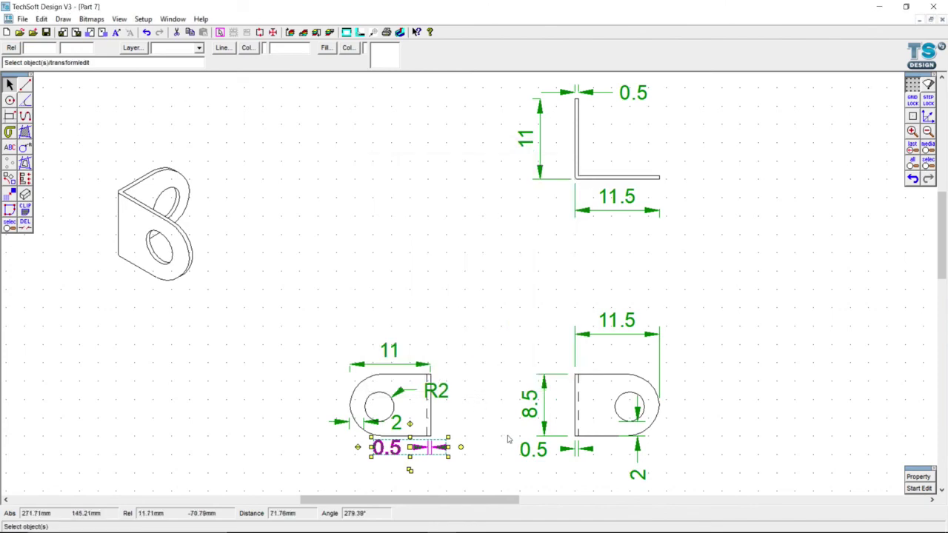
Group the front view together with all its dimensions into one object
left_click_drag(271, 312, 469, 468)
left_click(385, 382)
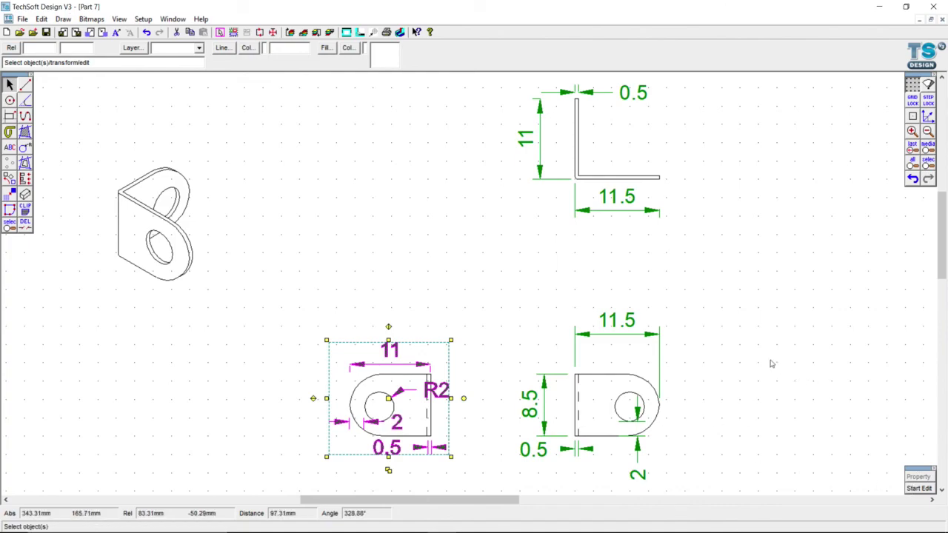
left_click(423, 328)
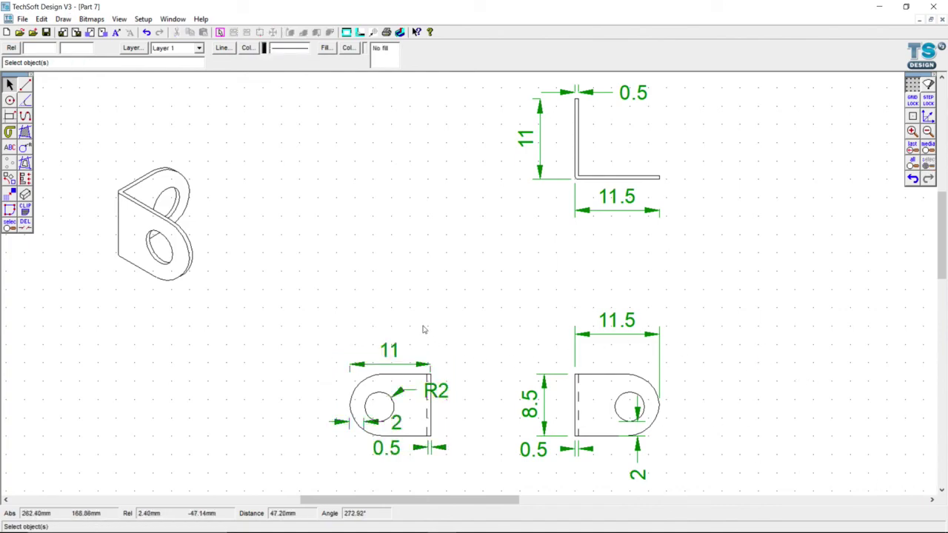
left_click(400, 371)
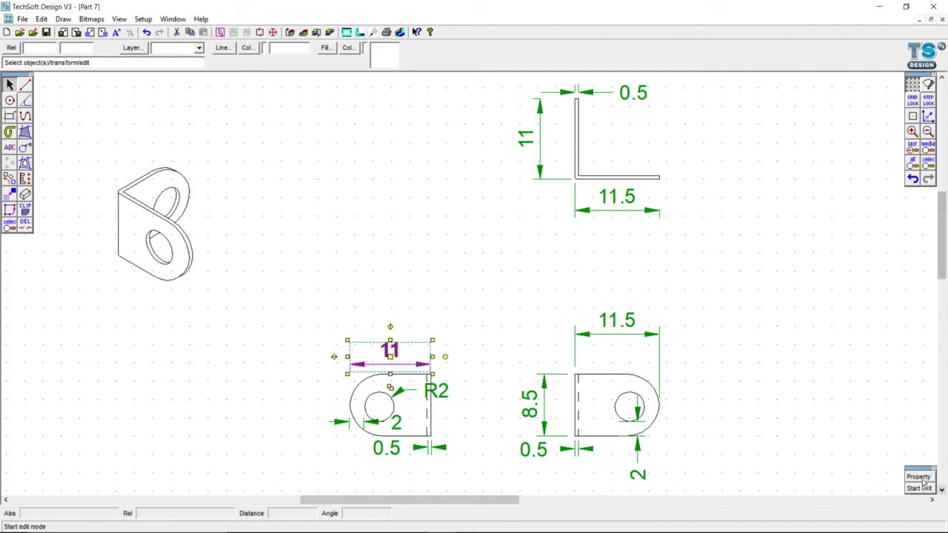
left_click(922, 478)
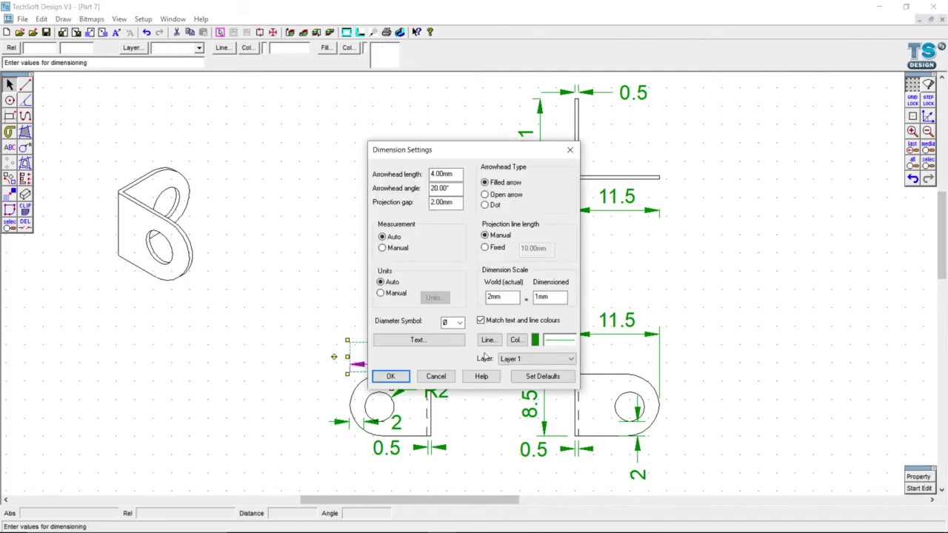
left_click(457, 345)
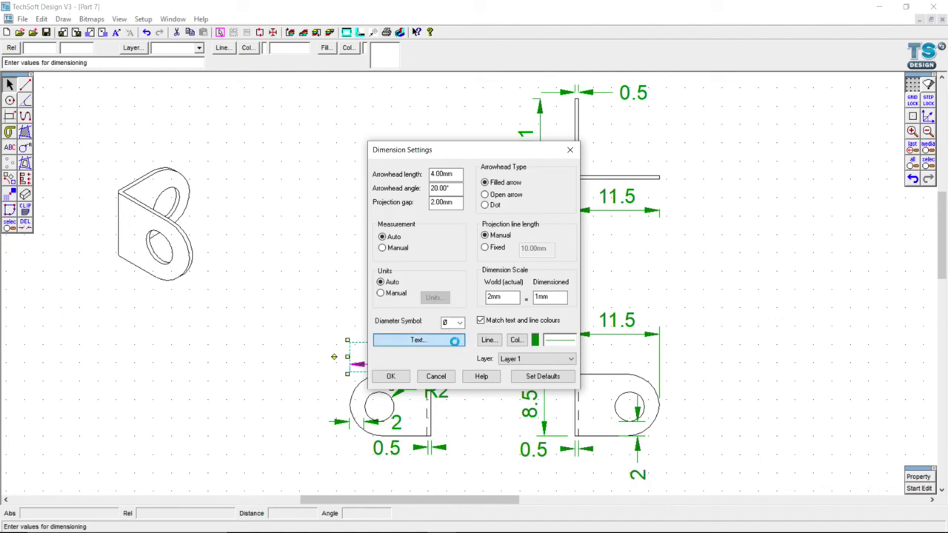
double_click(370, 361)
type("2")
left_click(488, 384)
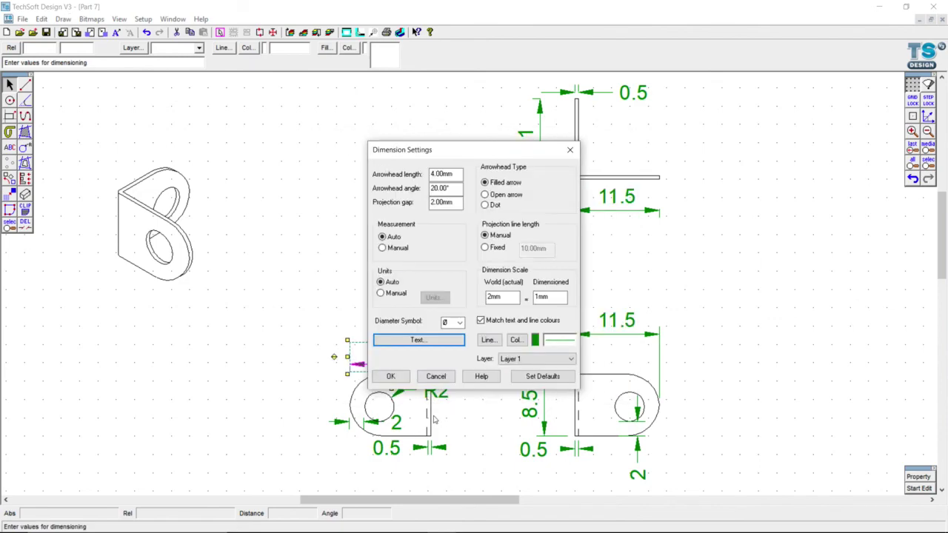
left_click(400, 377)
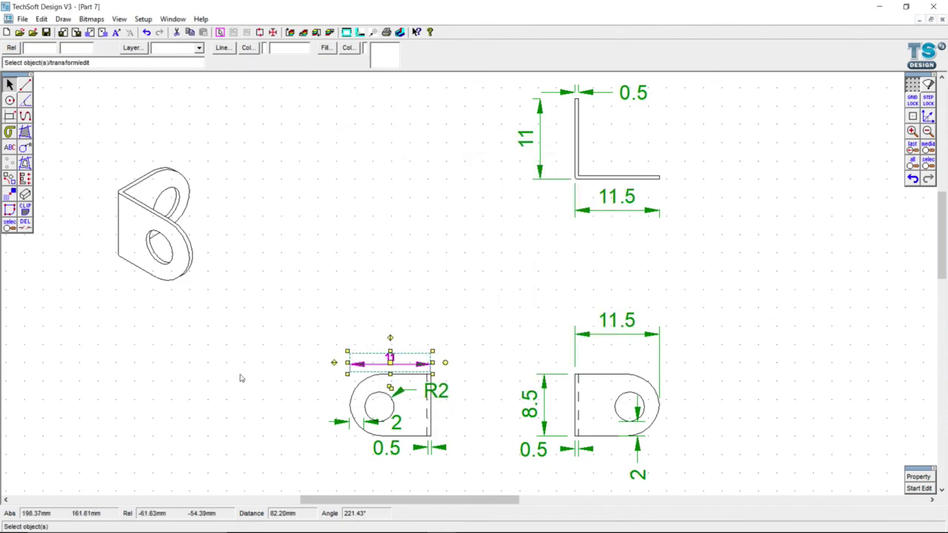
left_click(241, 377)
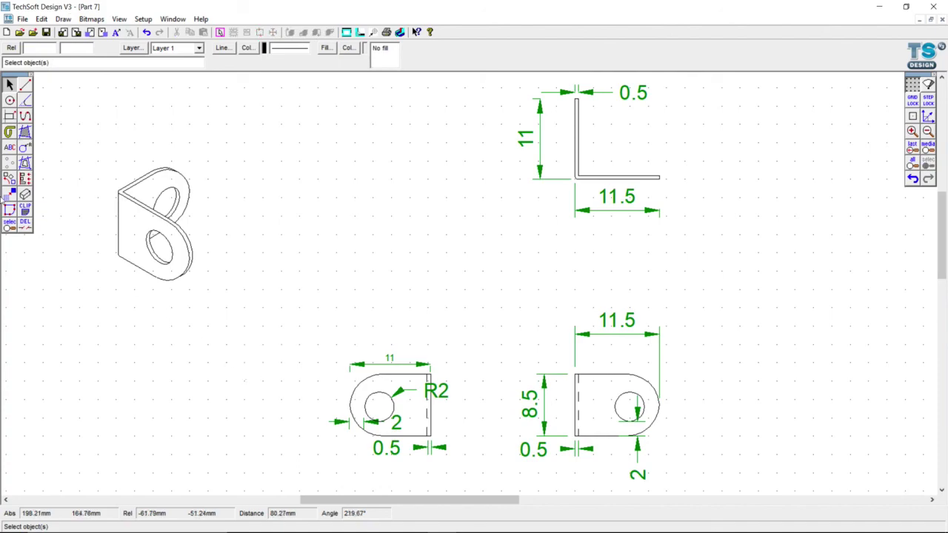
left_click(25, 148)
double_click(25, 147)
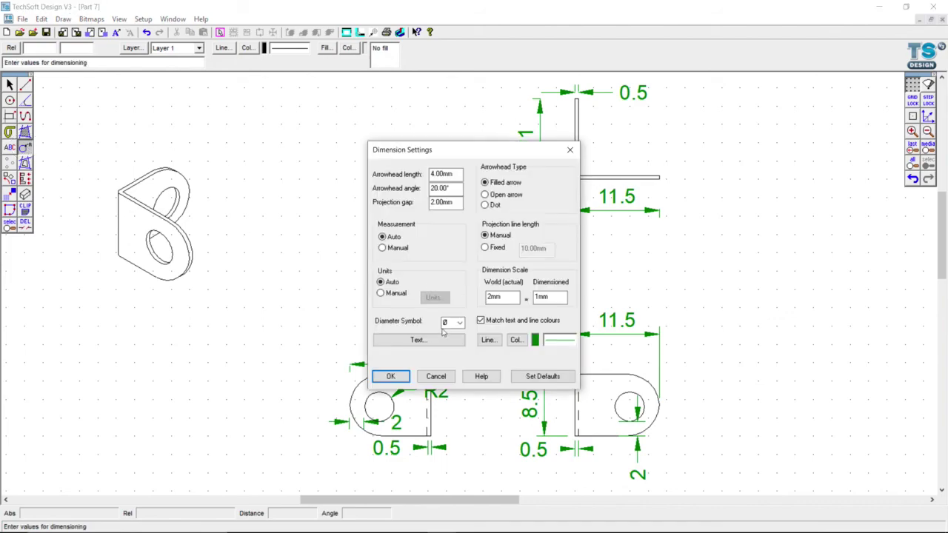
left_click(424, 340)
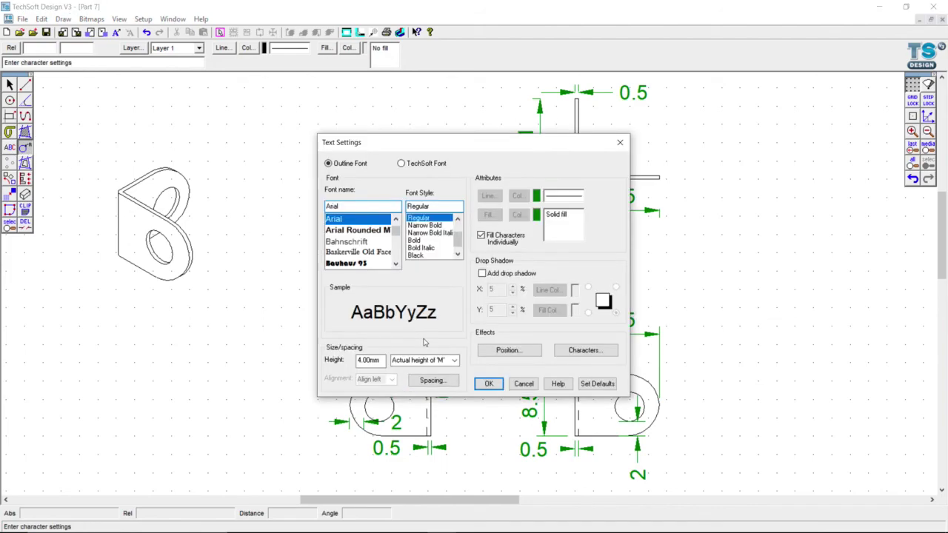
left_click(521, 387)
left_click(523, 385)
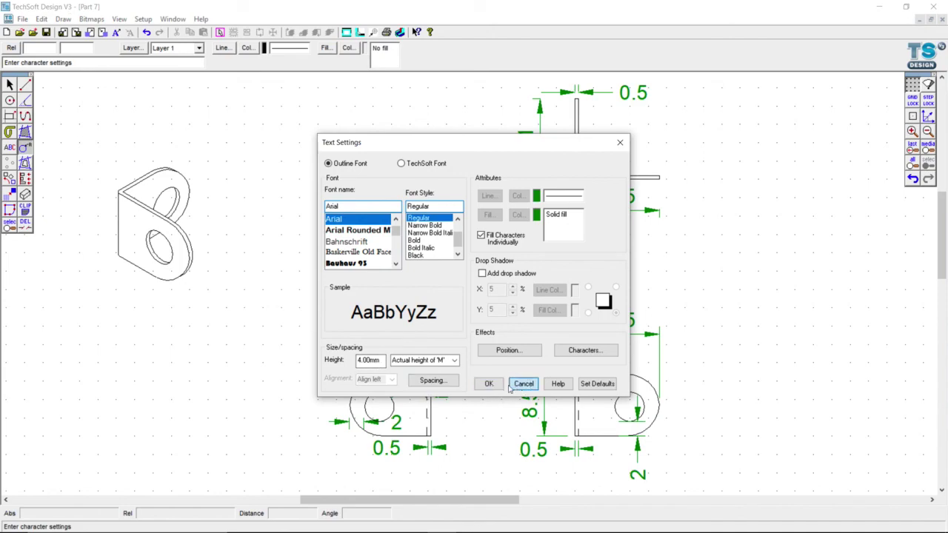
left_click(436, 376)
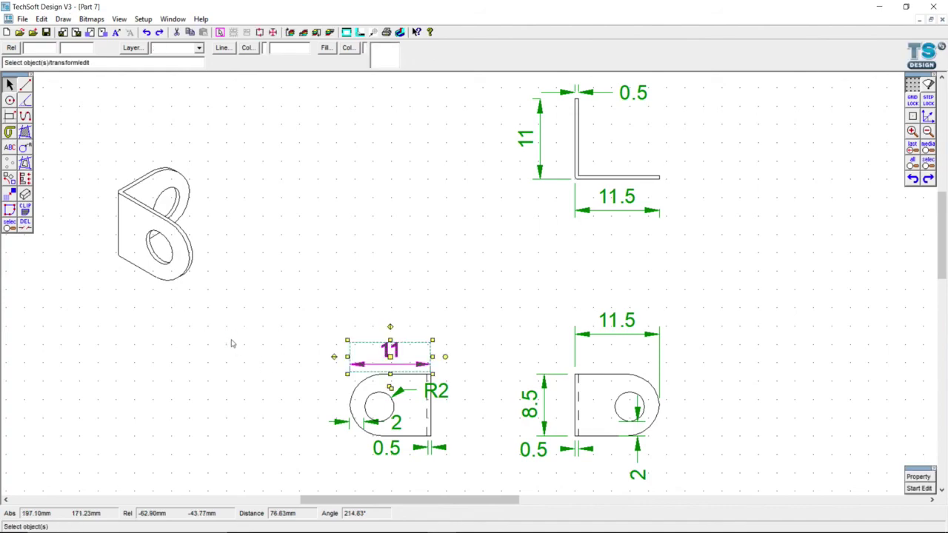
left_click(236, 350)
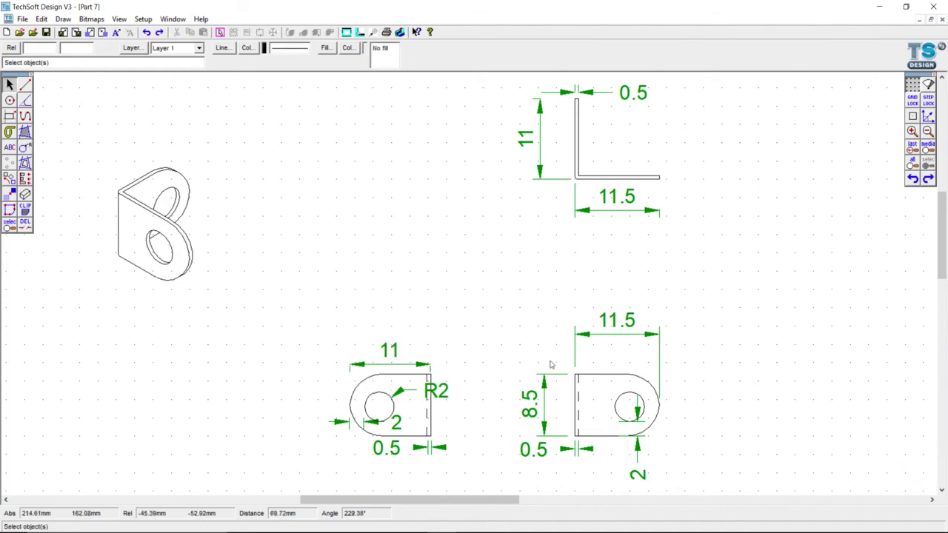